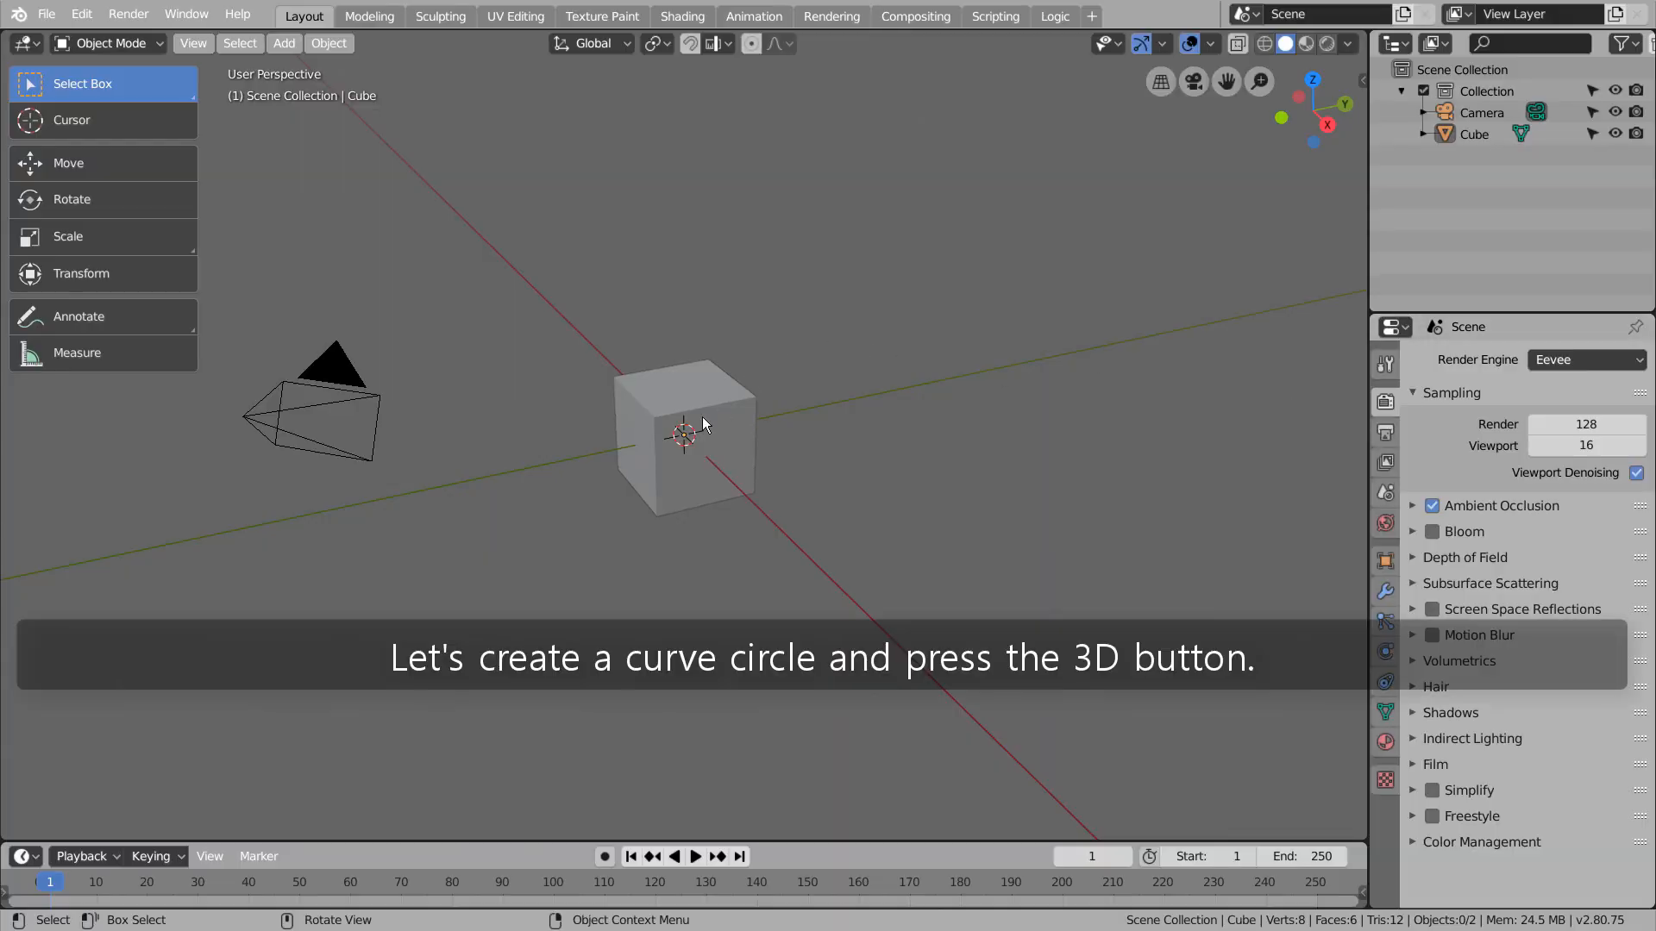
Delete the default cube and add an extra-objects Circle curve at the scene origin
{"action": "left_click", "coordinate": [703, 418]}
{"action": "key", "text": "x"}
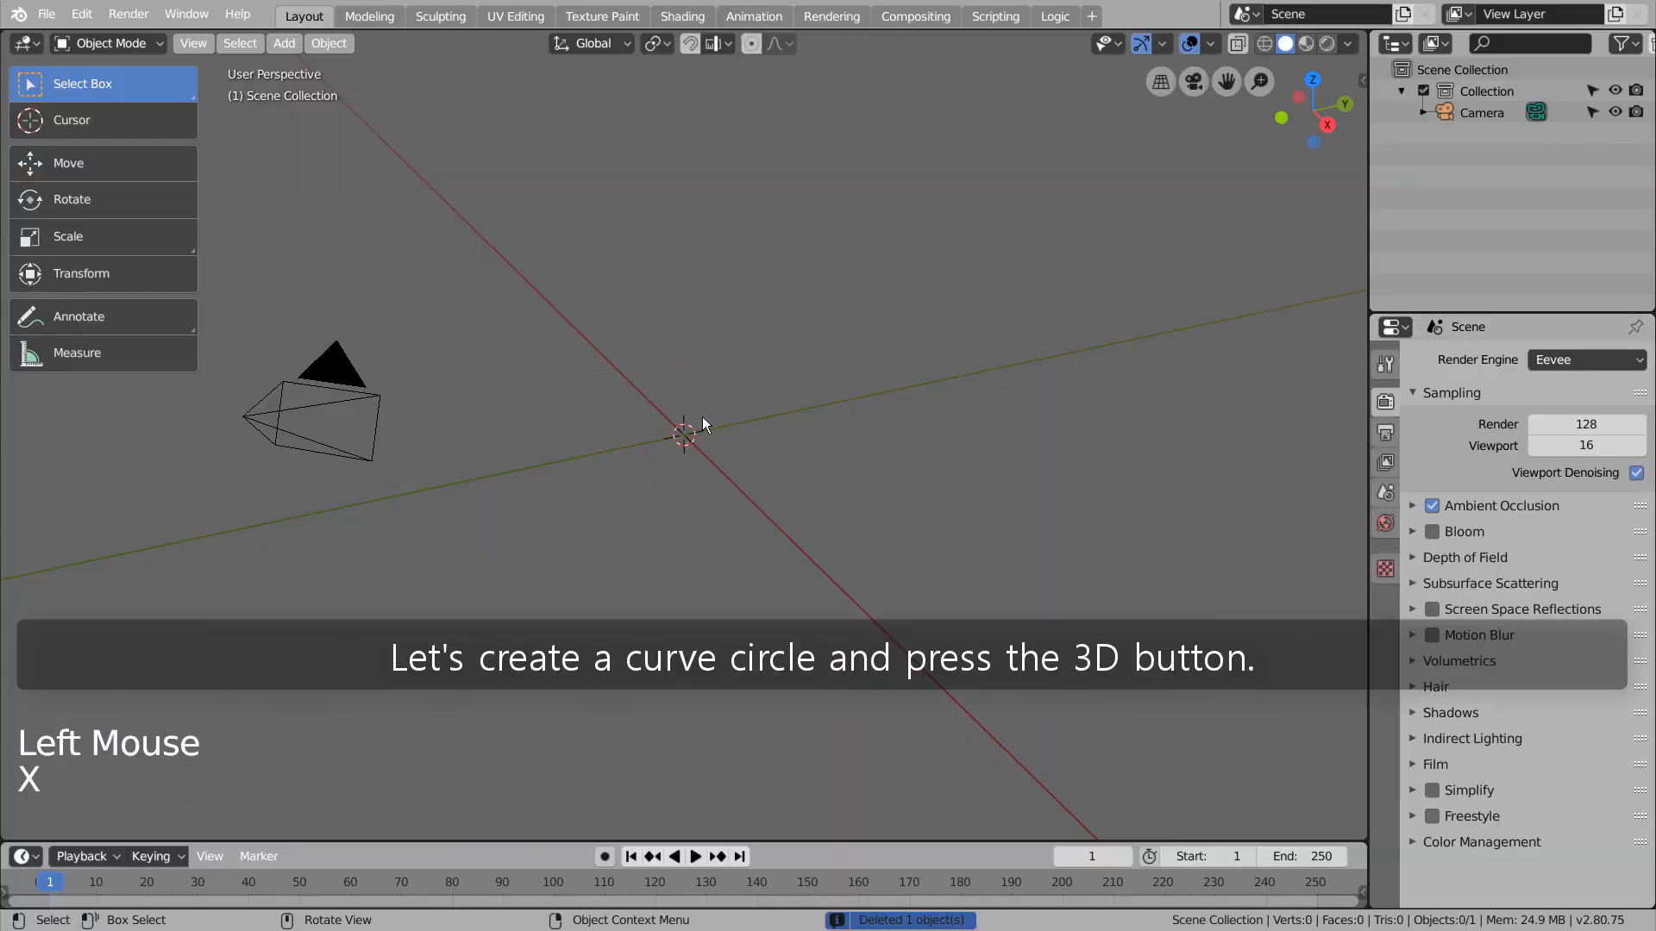
{"action": "key", "text": "shift+a"}
{"action": "mouse_move", "coordinate": [700, 438]}
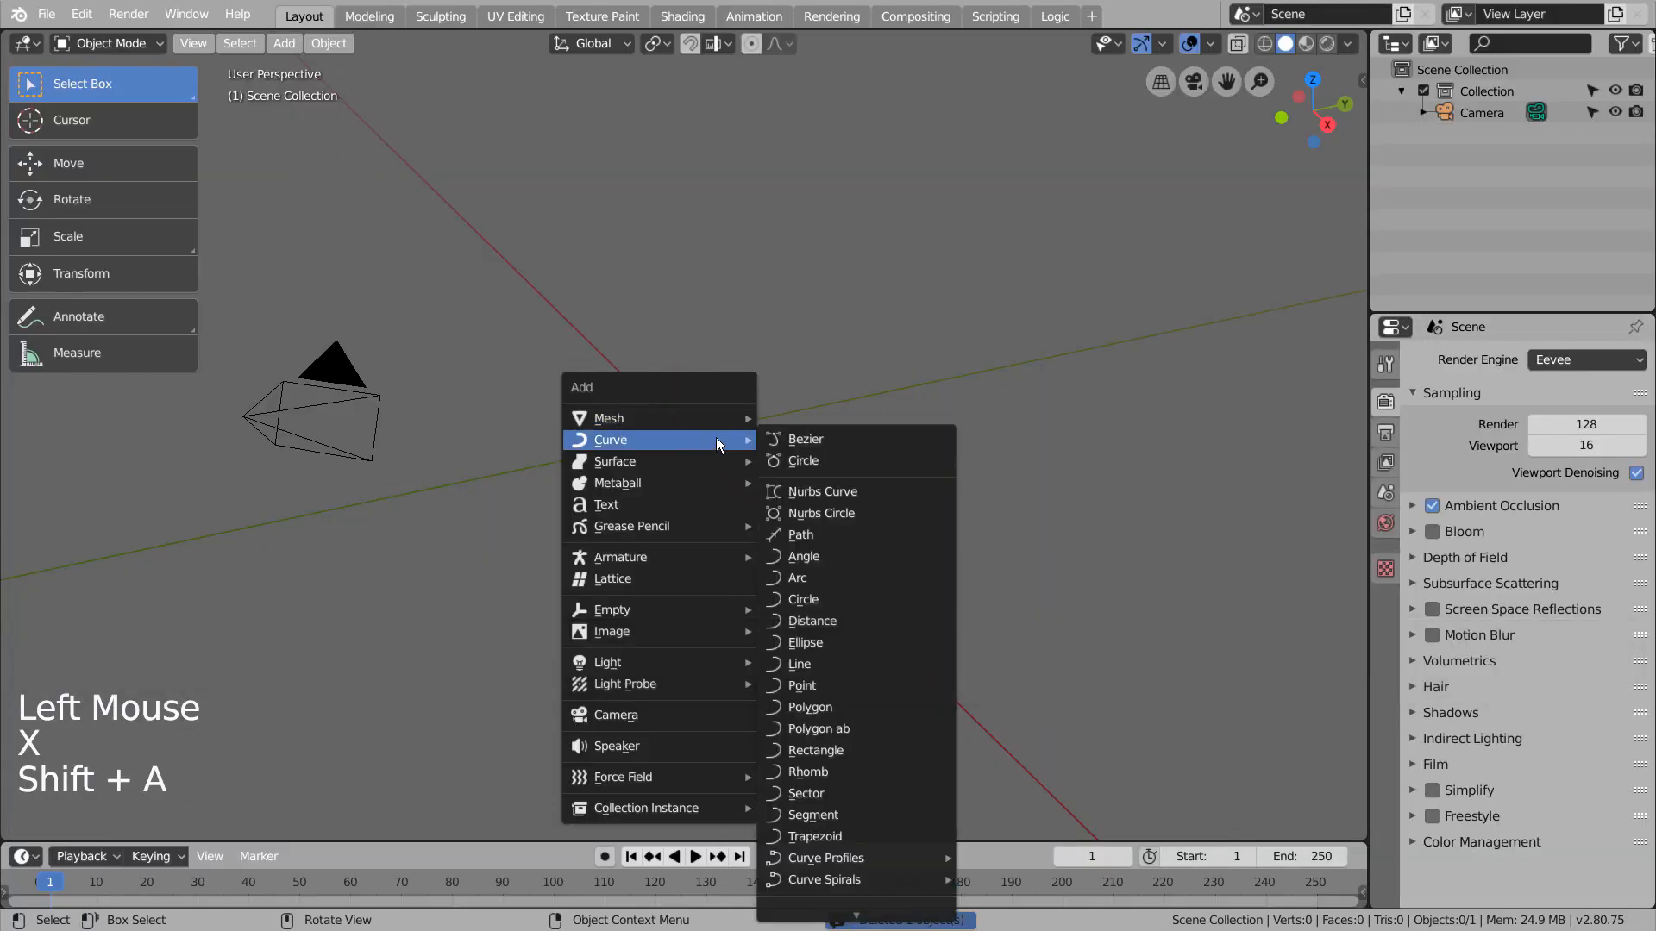
{"action": "left_click", "coordinate": [861, 602]}
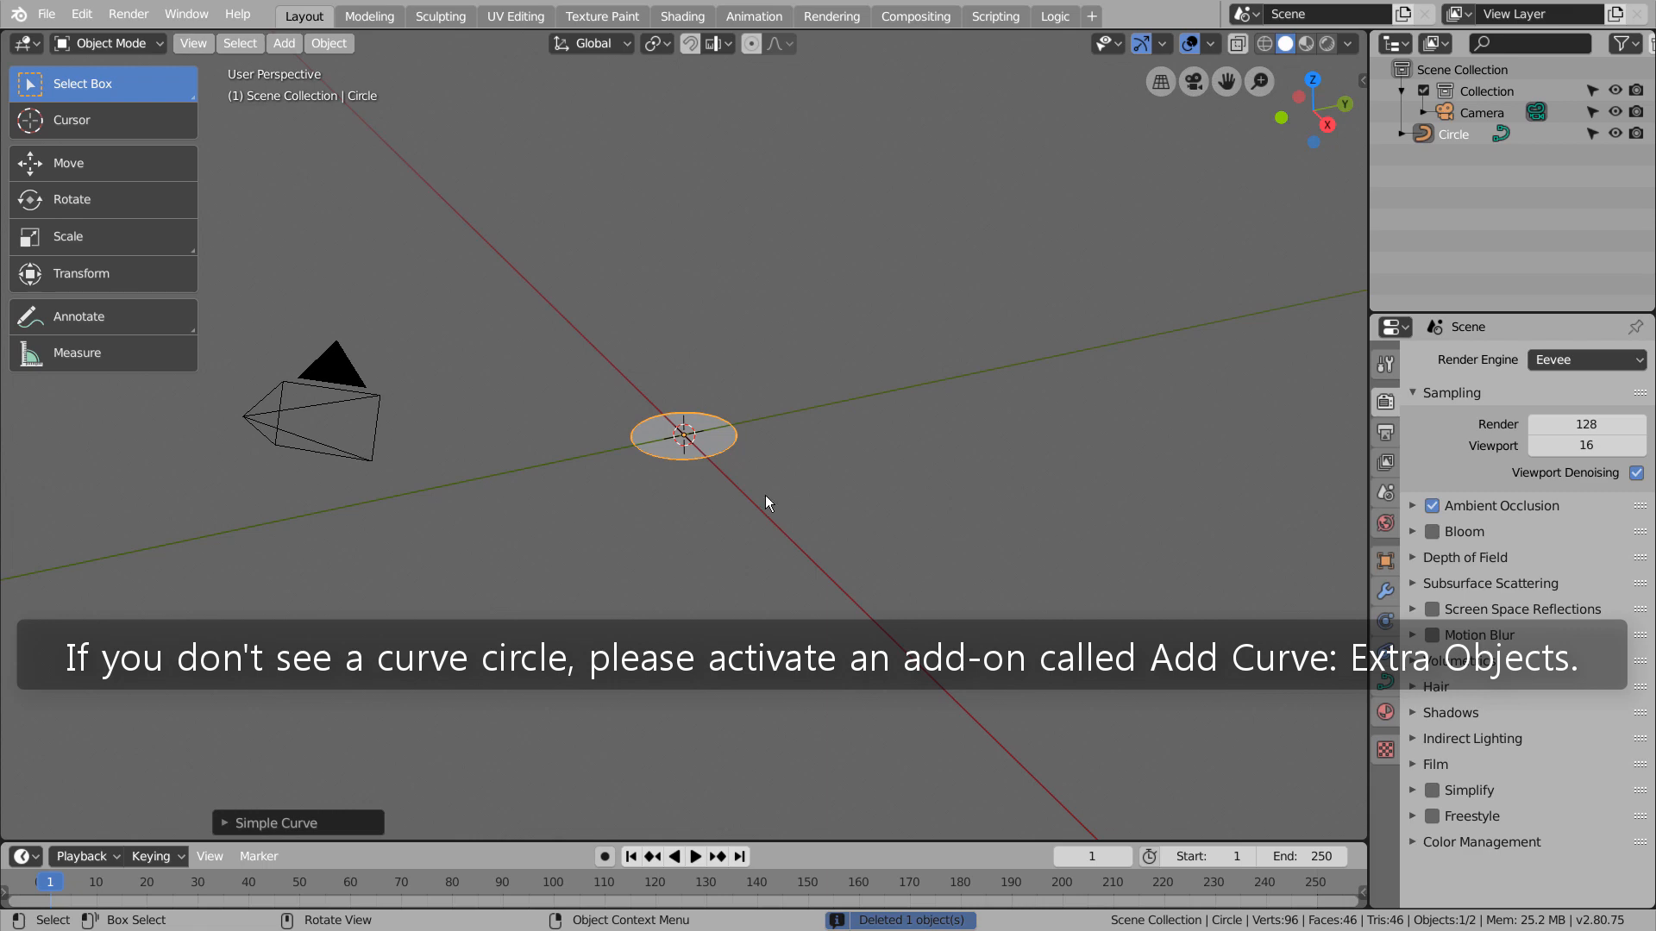
Switch the new circle curve from 2D to 3D in its creation settings
{"action": "left_click", "coordinate": [339, 824]}
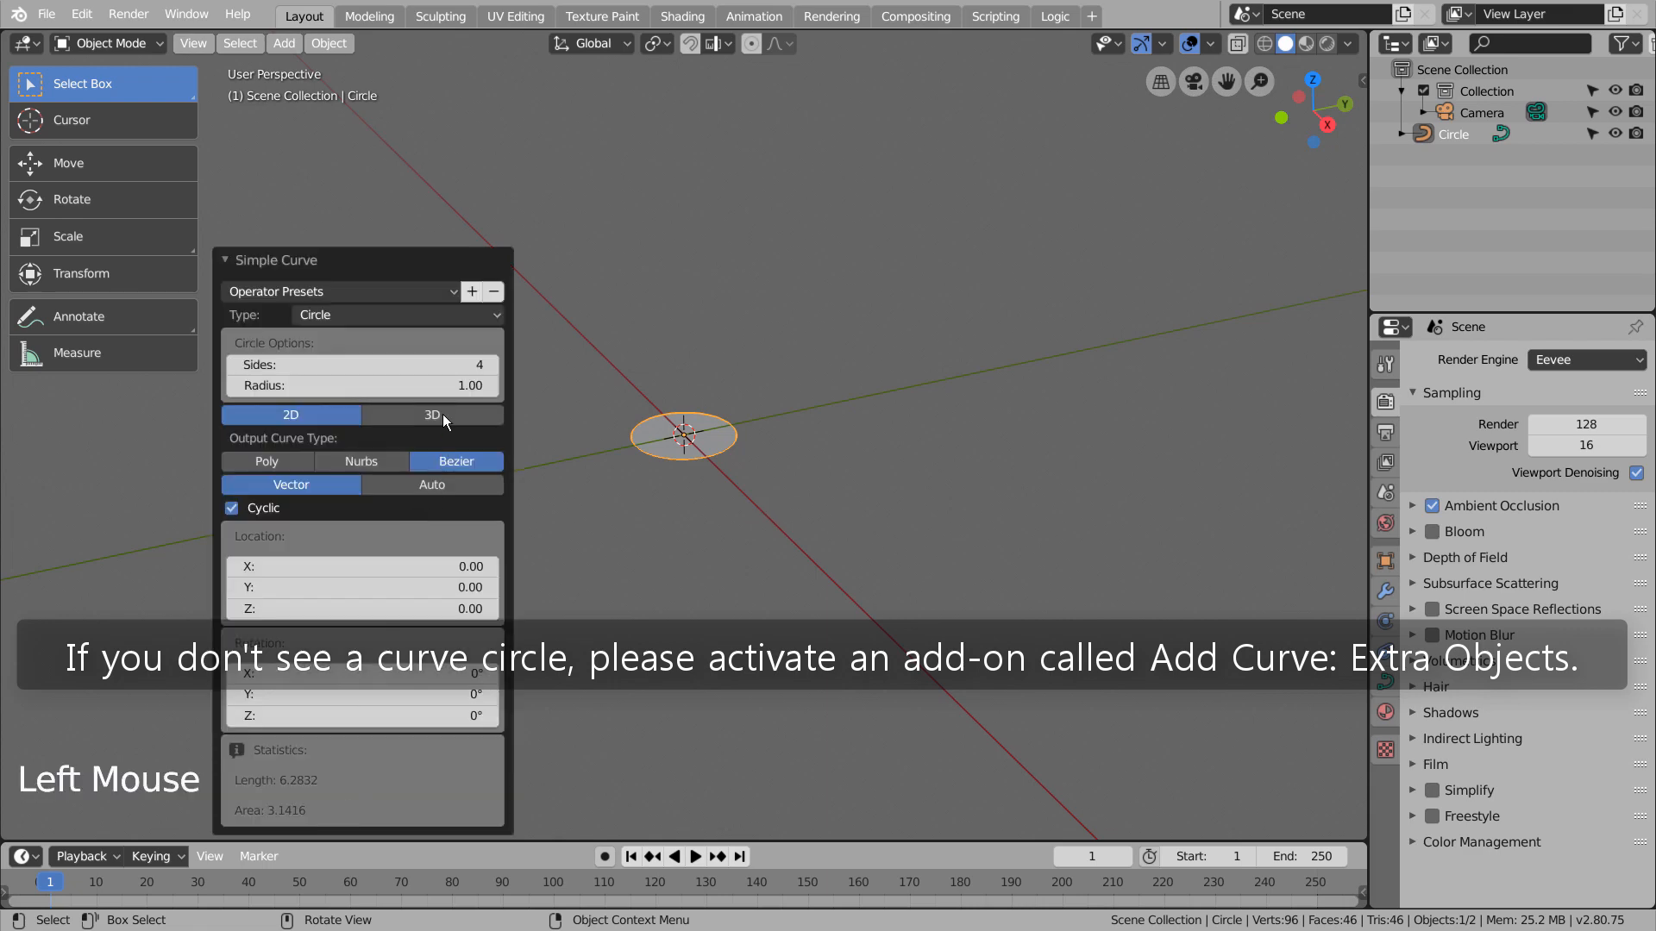
{"action": "left_click", "coordinate": [436, 415]}
{"action": "scroll", "coordinate": [802, 505], "scroll_direction": "up", "scroll_amount": 10}
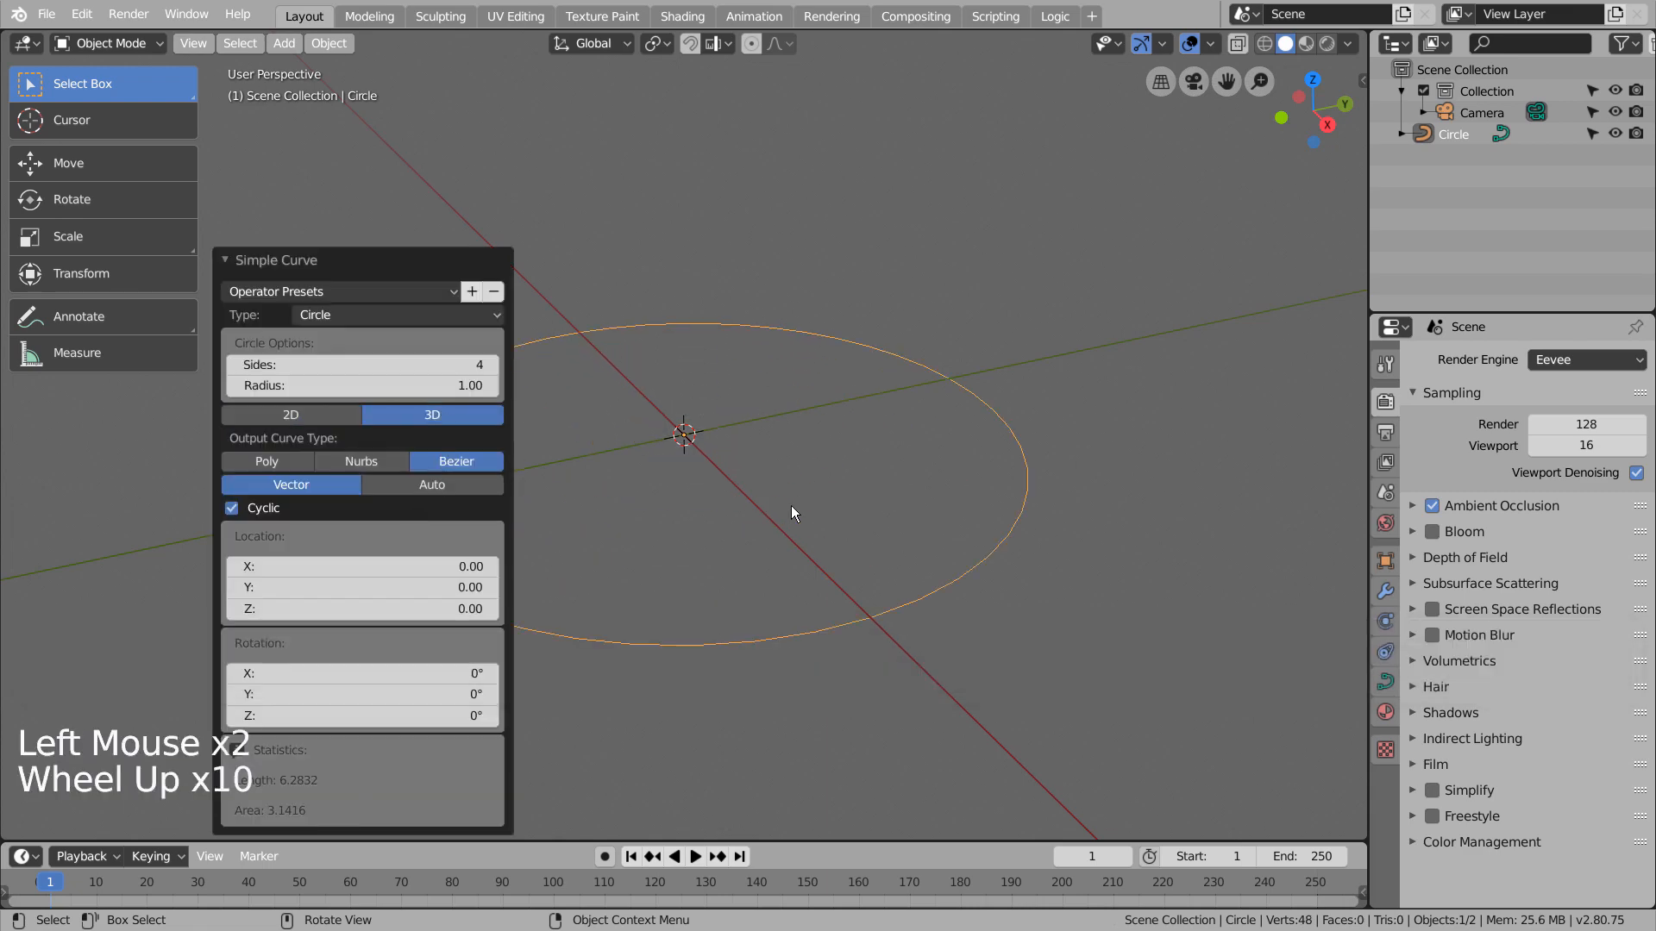
{"action": "left_click", "coordinate": [1033, 500]}
{"action": "middle_click_drag", "start_coordinate": [1033, 499], "coordinate": [971, 507]}
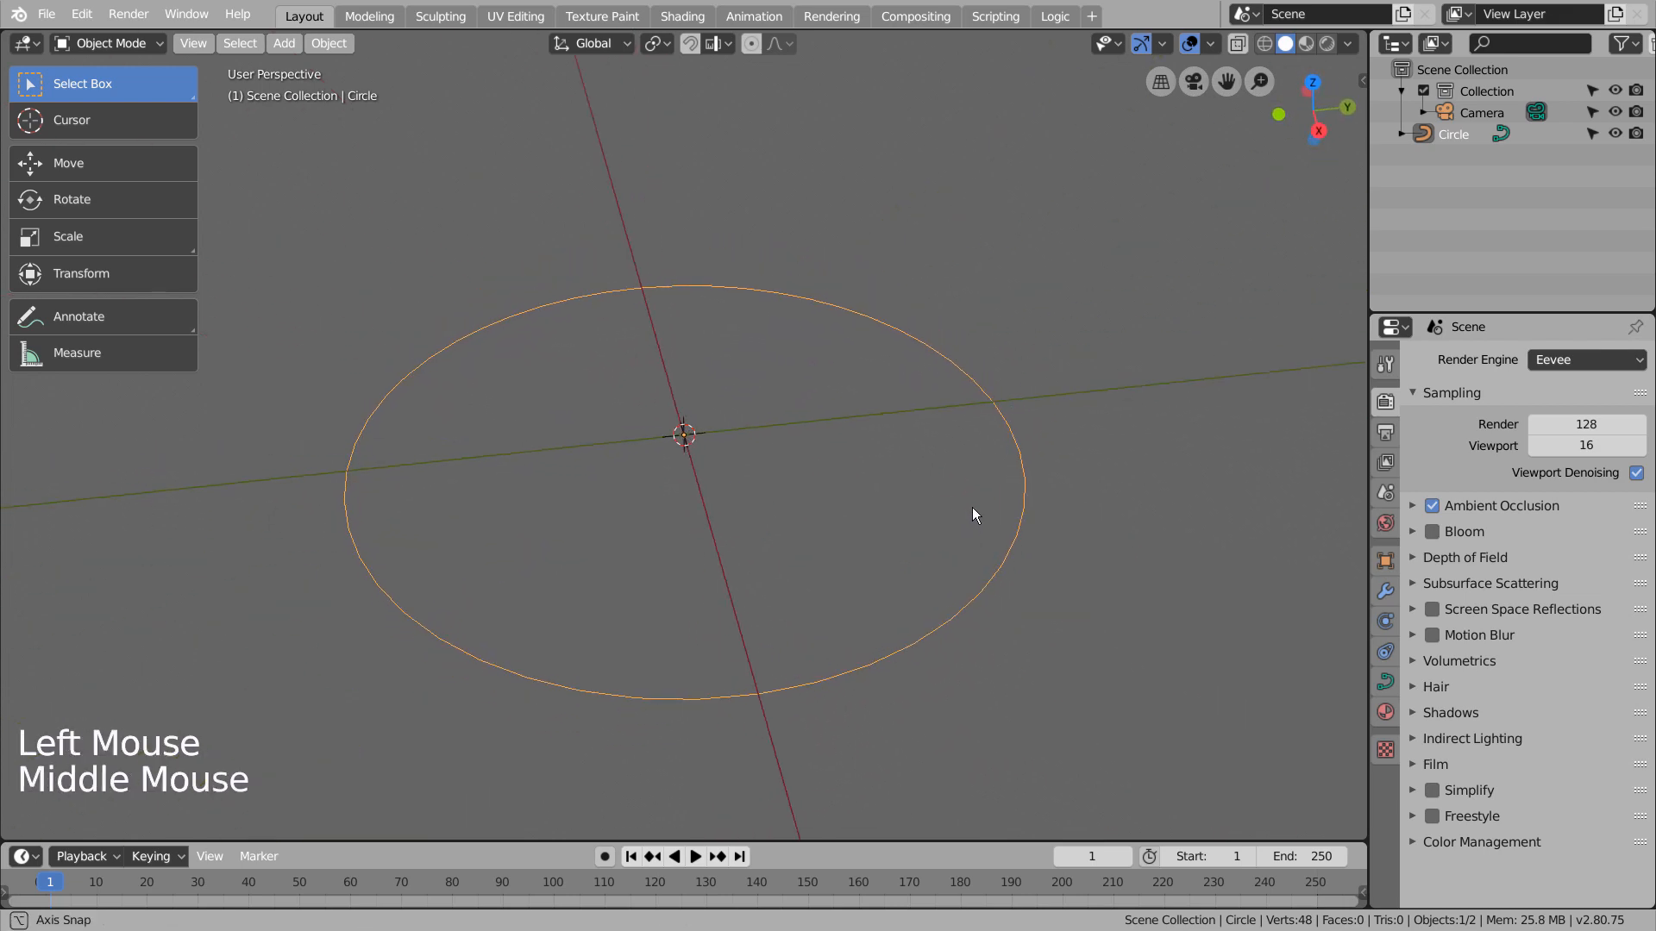
Add a mesh cylinder and rotate it 90° about the X axis
{"action": "key", "text": "shift+a"}
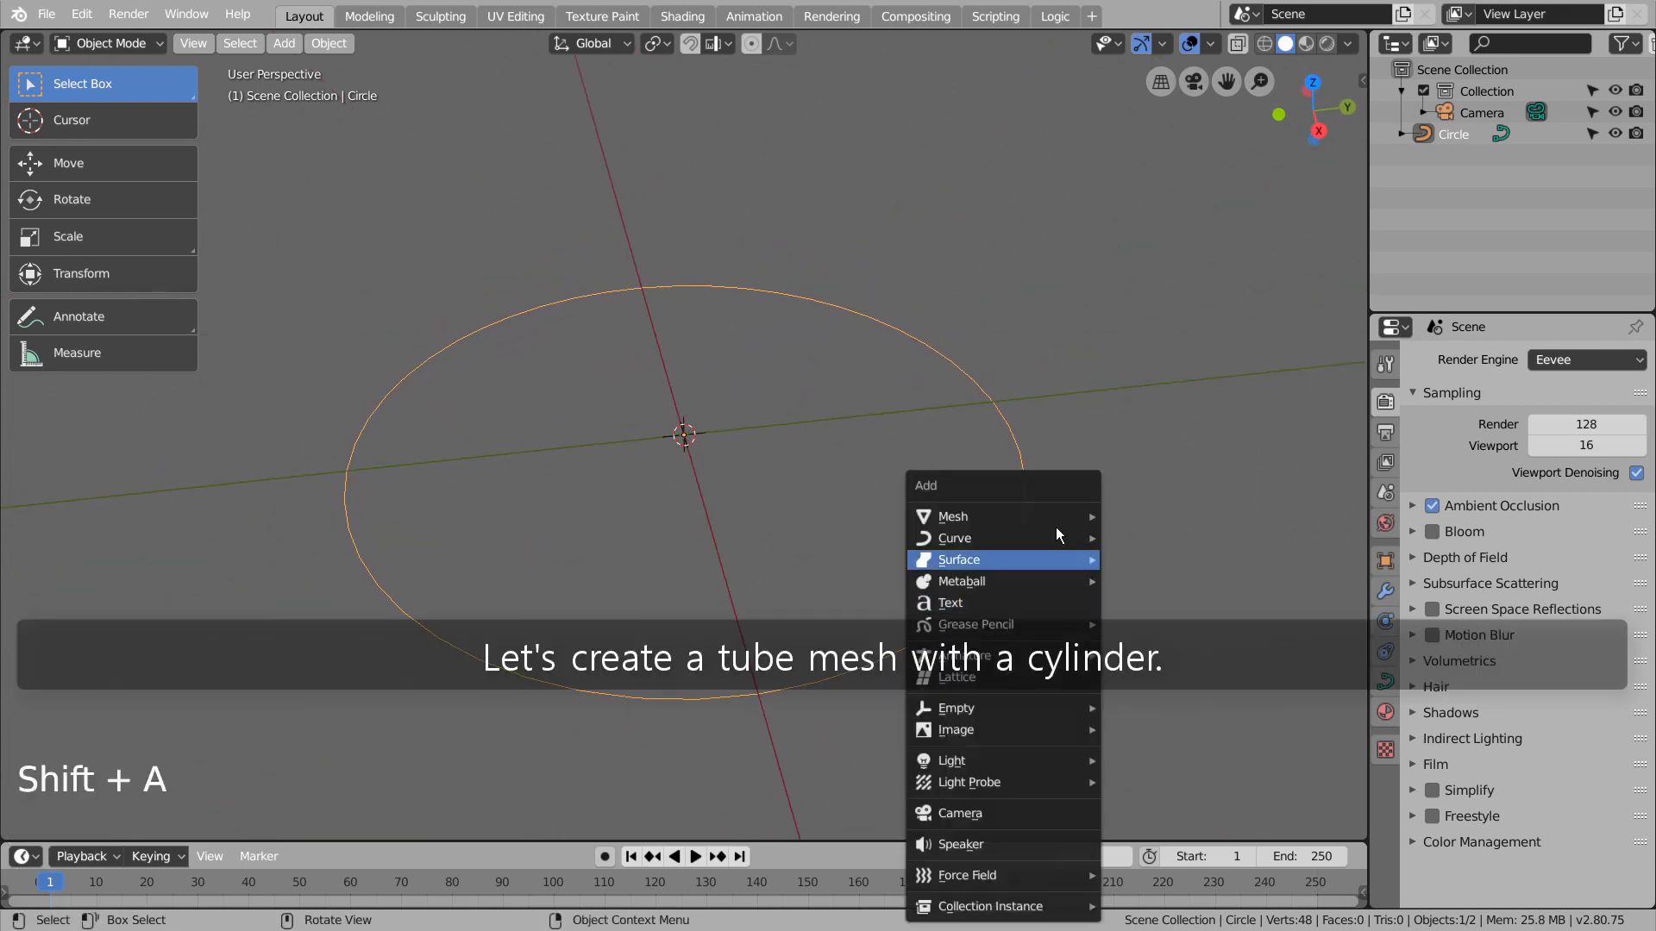
{"action": "mouse_move", "coordinate": [1056, 518]}
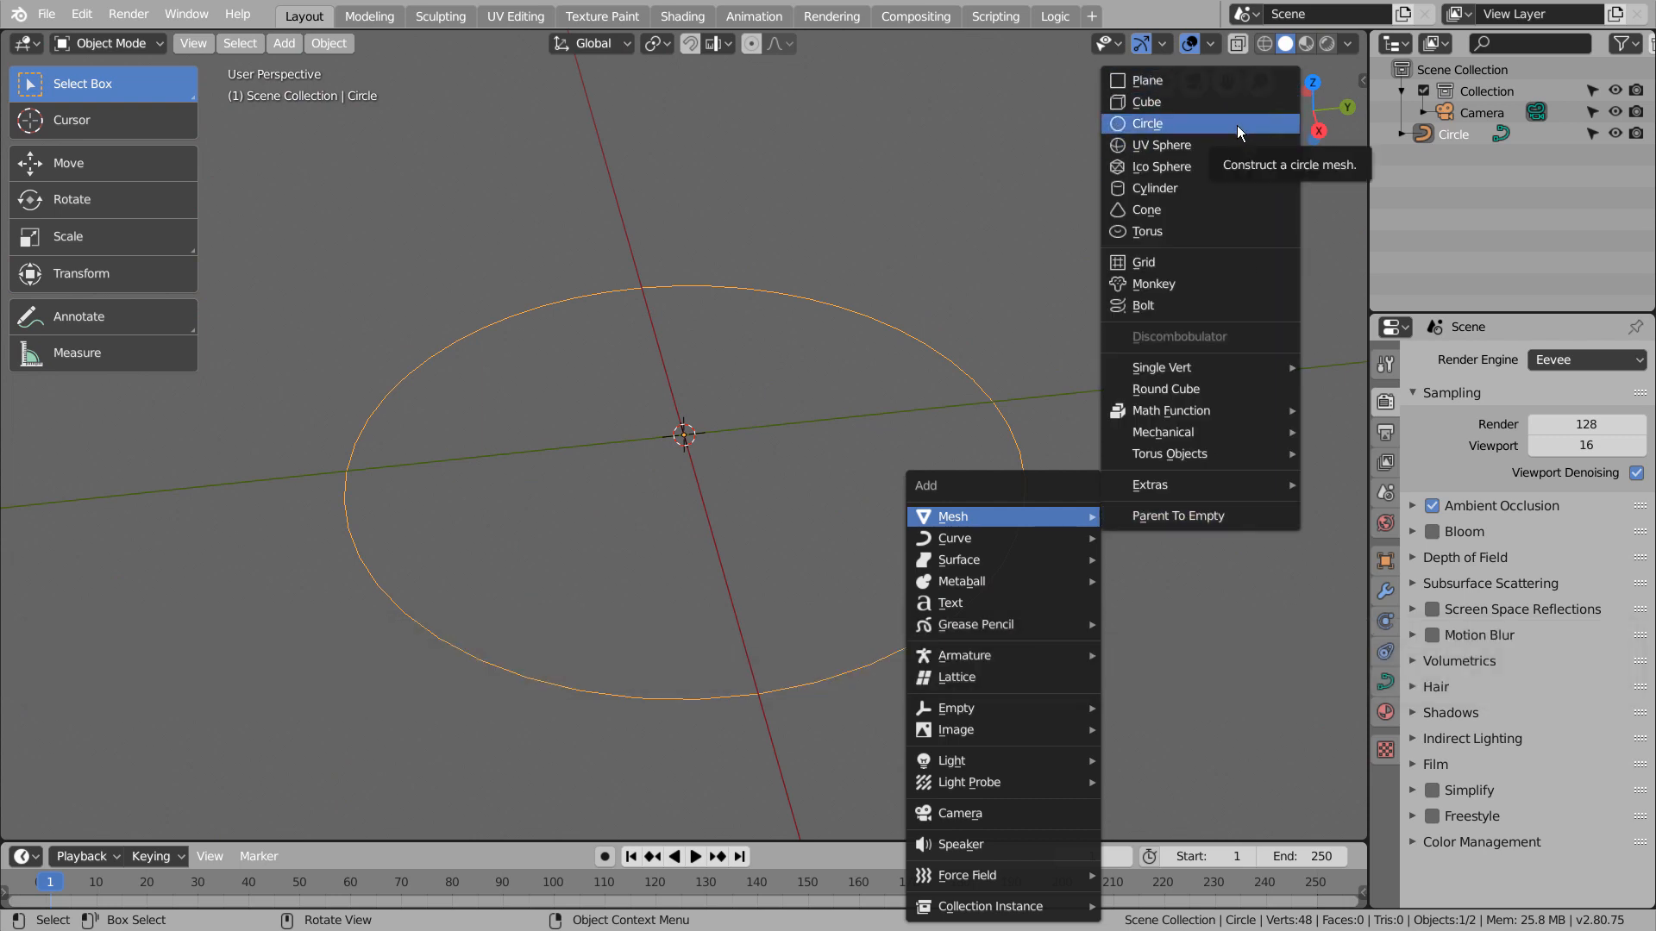
{"action": "left_click", "coordinate": [1221, 188]}
{"action": "type", "text": "r"}
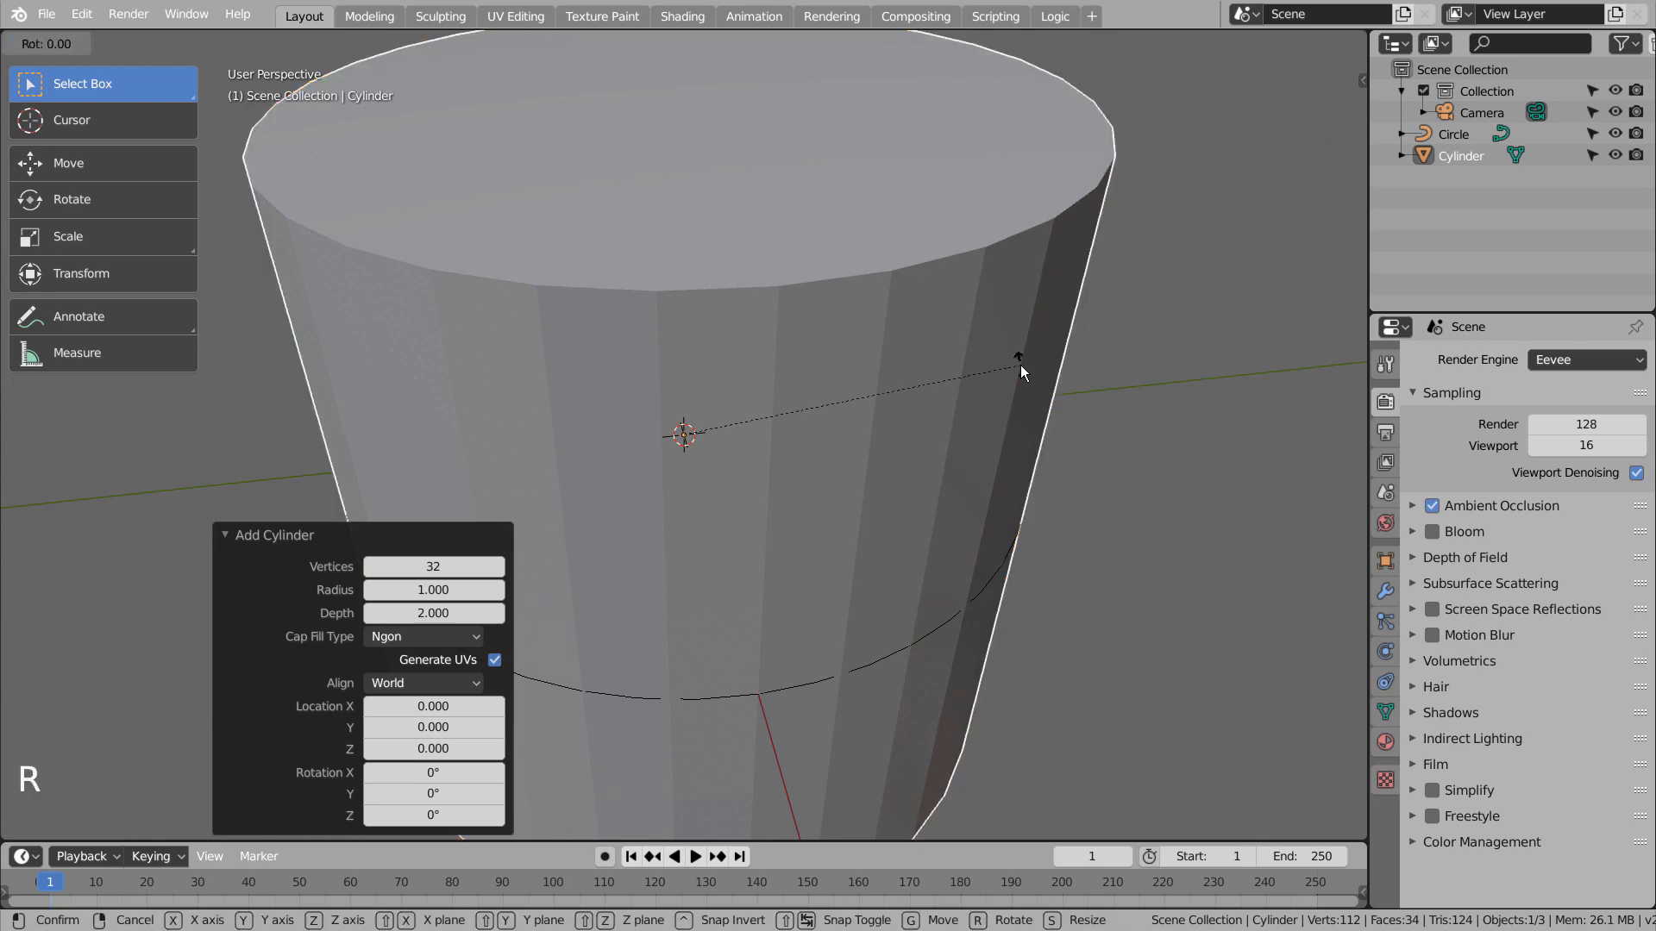
{"action": "type", "text": "x90"}
{"action": "key", "text": "Return"}
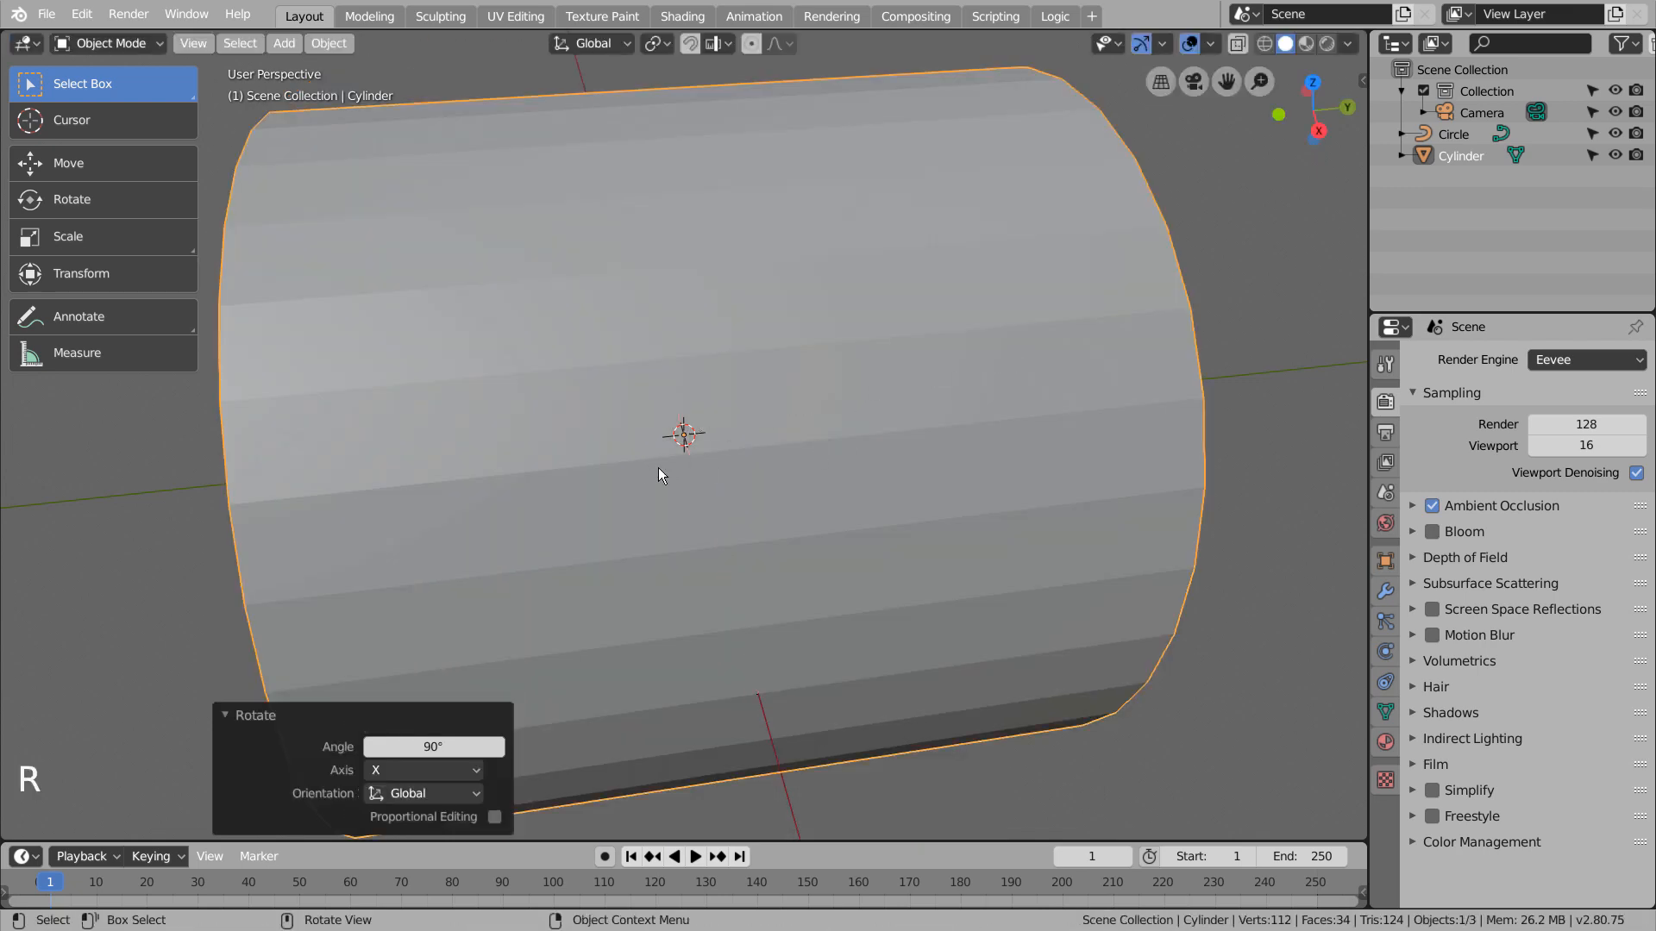
Inset both end faces of the cylinder with a thickness of about 0.15
{"action": "middle_click_drag", "start_coordinate": [658, 467], "coordinate": [738, 479]}
{"action": "key", "text": "Tab"}
{"action": "key", "text": "3"}
{"action": "left_click", "coordinate": [486, 554]}
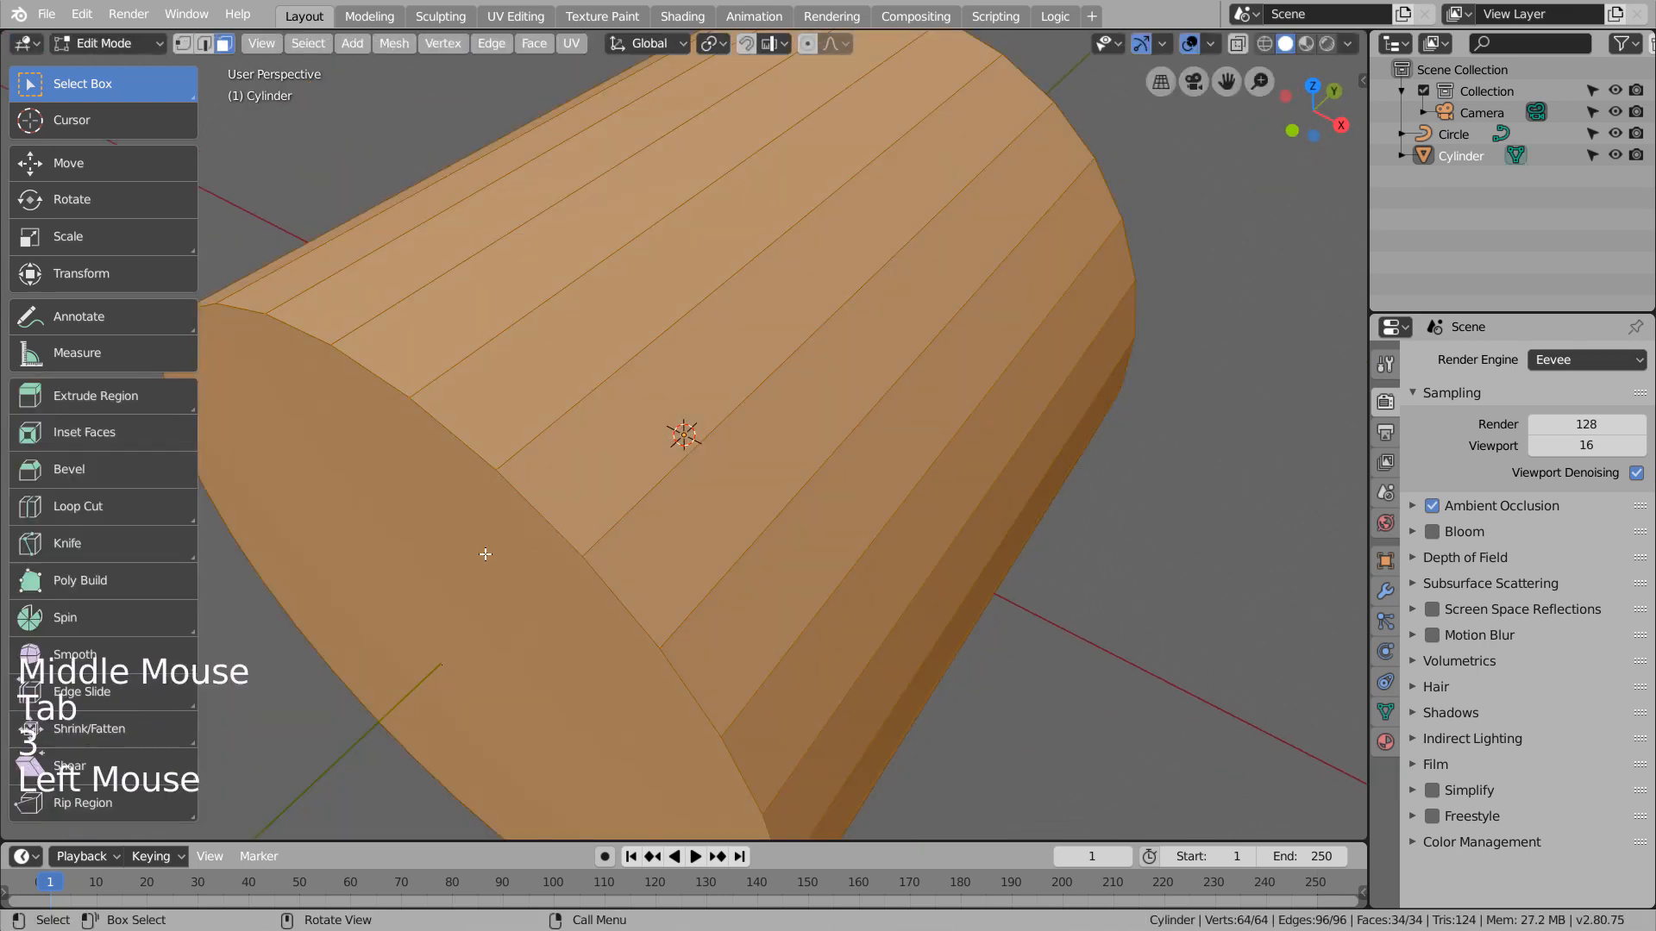
{"action": "middle_click_drag", "start_coordinate": [485, 555], "coordinate": [765, 477]}
{"action": "left_click", "coordinate": [1021, 571], "text": "shift"}
{"action": "key", "text": "i"}
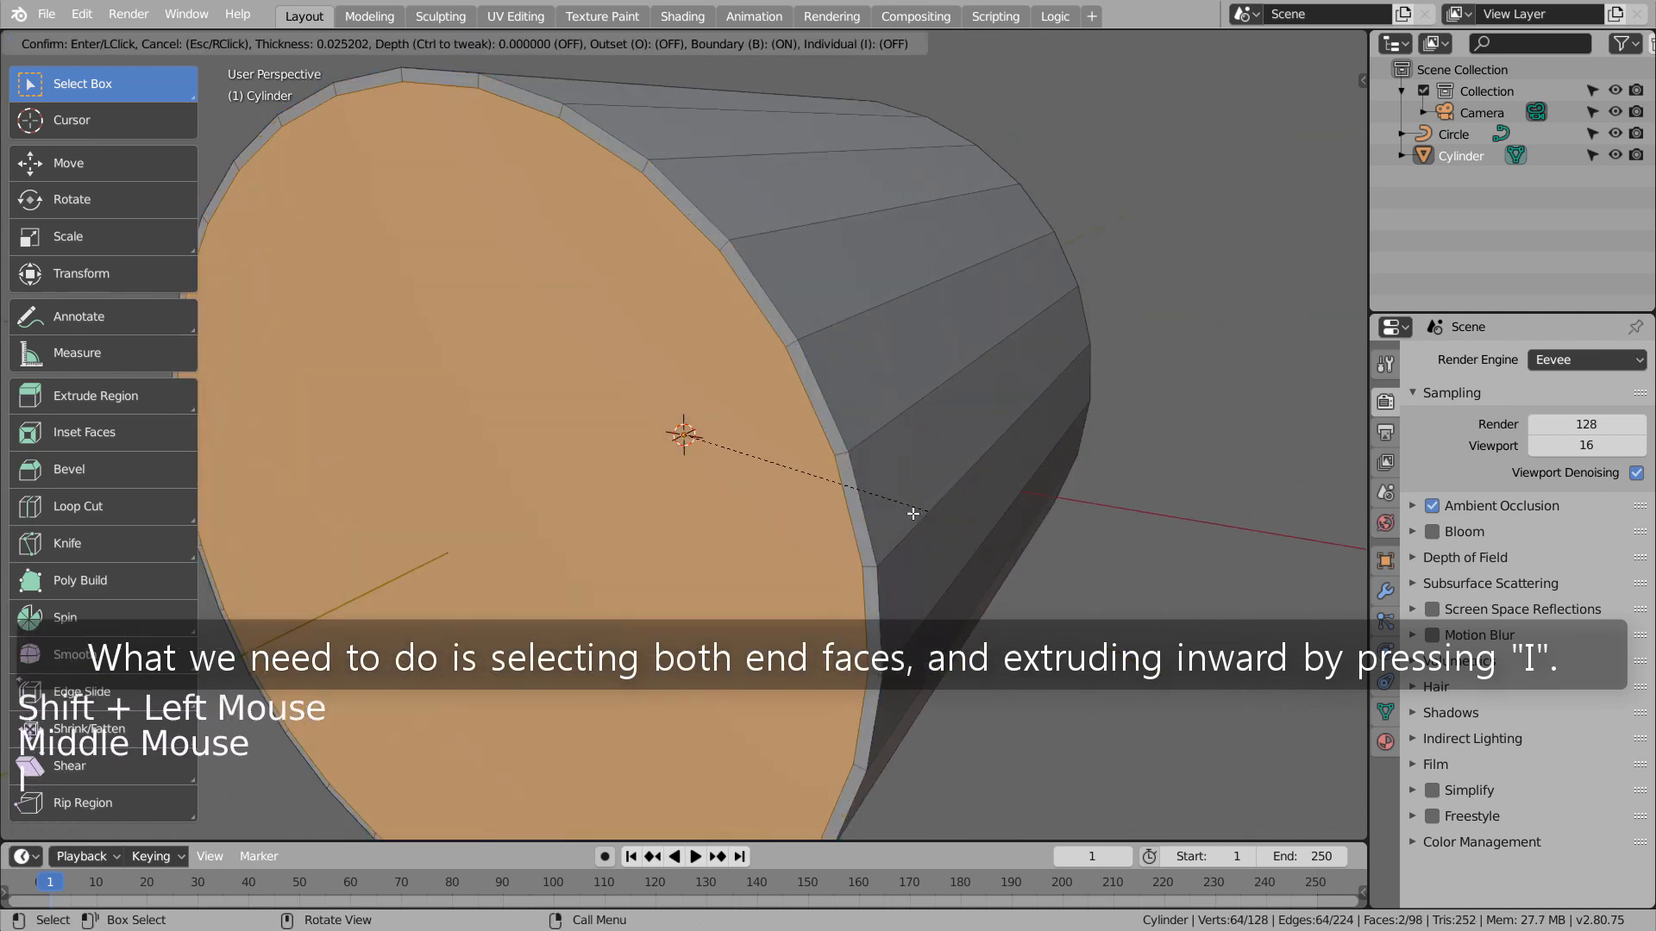
{"action": "left_click", "coordinate": [730, 517]}
{"action": "scroll", "coordinate": [730, 517], "scroll_direction": "down", "scroll_amount": 1}
{"action": "scroll", "coordinate": [730, 518], "scroll_direction": "down", "scroll_amount": 2}
{"action": "middle_click_drag", "start_coordinate": [731, 517], "coordinate": [714, 548]}
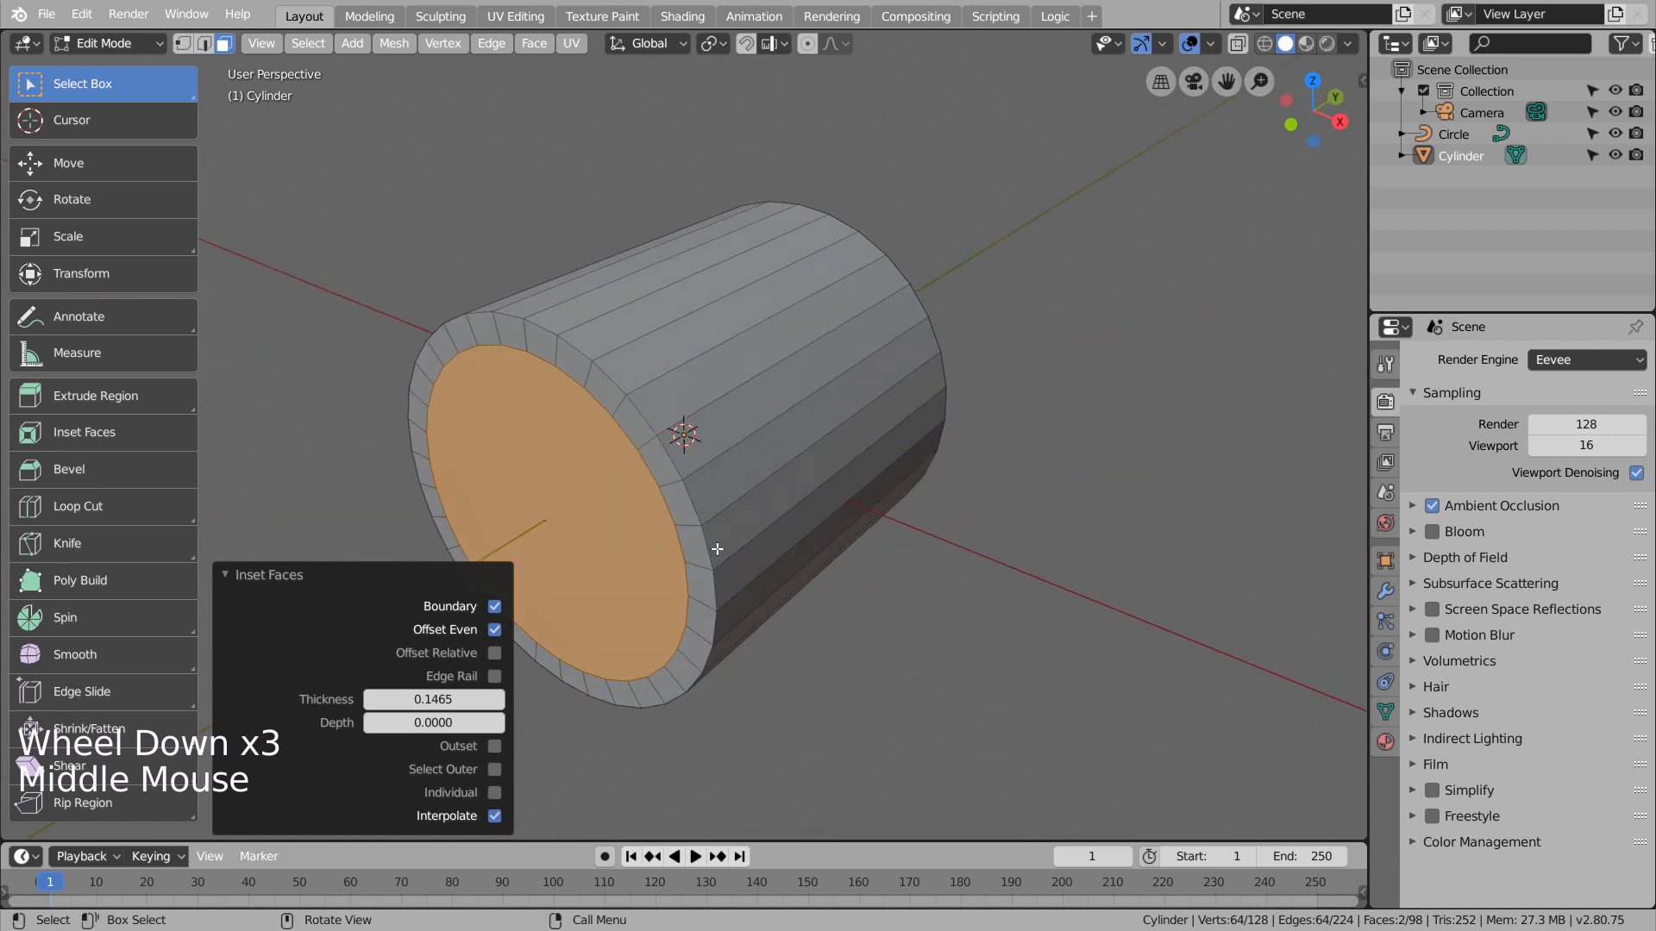
Delete the two inset end faces and bridge the two inner edge loops to make the cylinder a hollow tube
{"action": "key", "text": "x"}
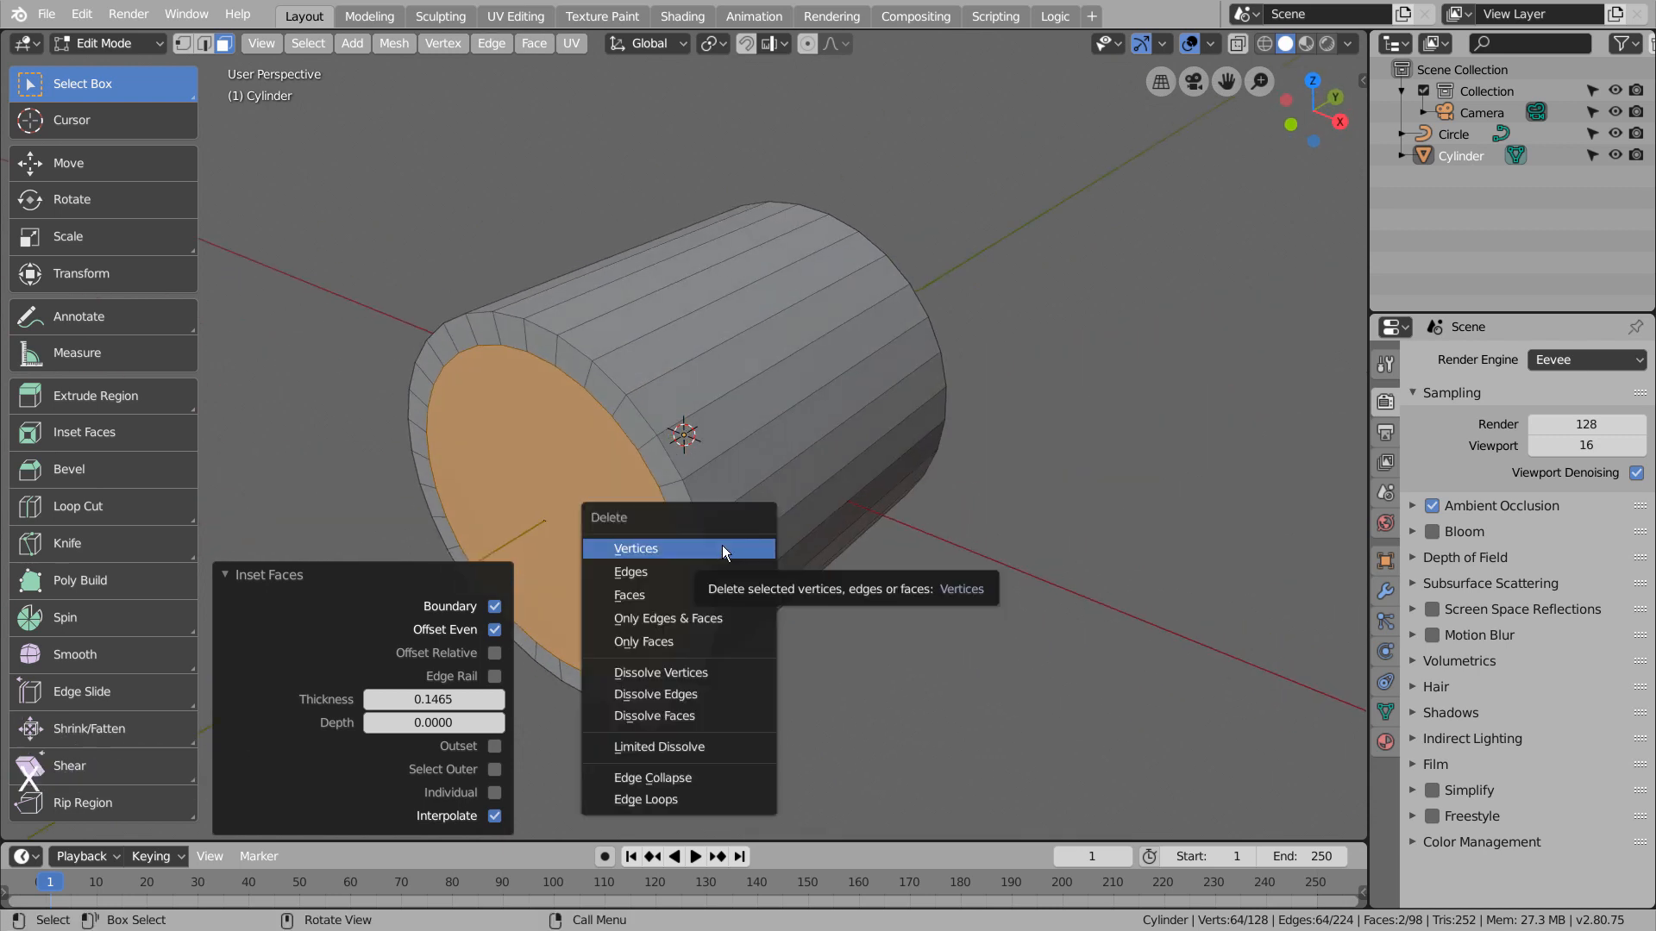
{"action": "left_click", "coordinate": [722, 595]}
{"action": "middle_click_drag", "start_coordinate": [722, 594], "coordinate": [776, 511]}
{"action": "key", "text": "2"}
{"action": "left_click", "coordinate": [773, 510], "text": "alt"}
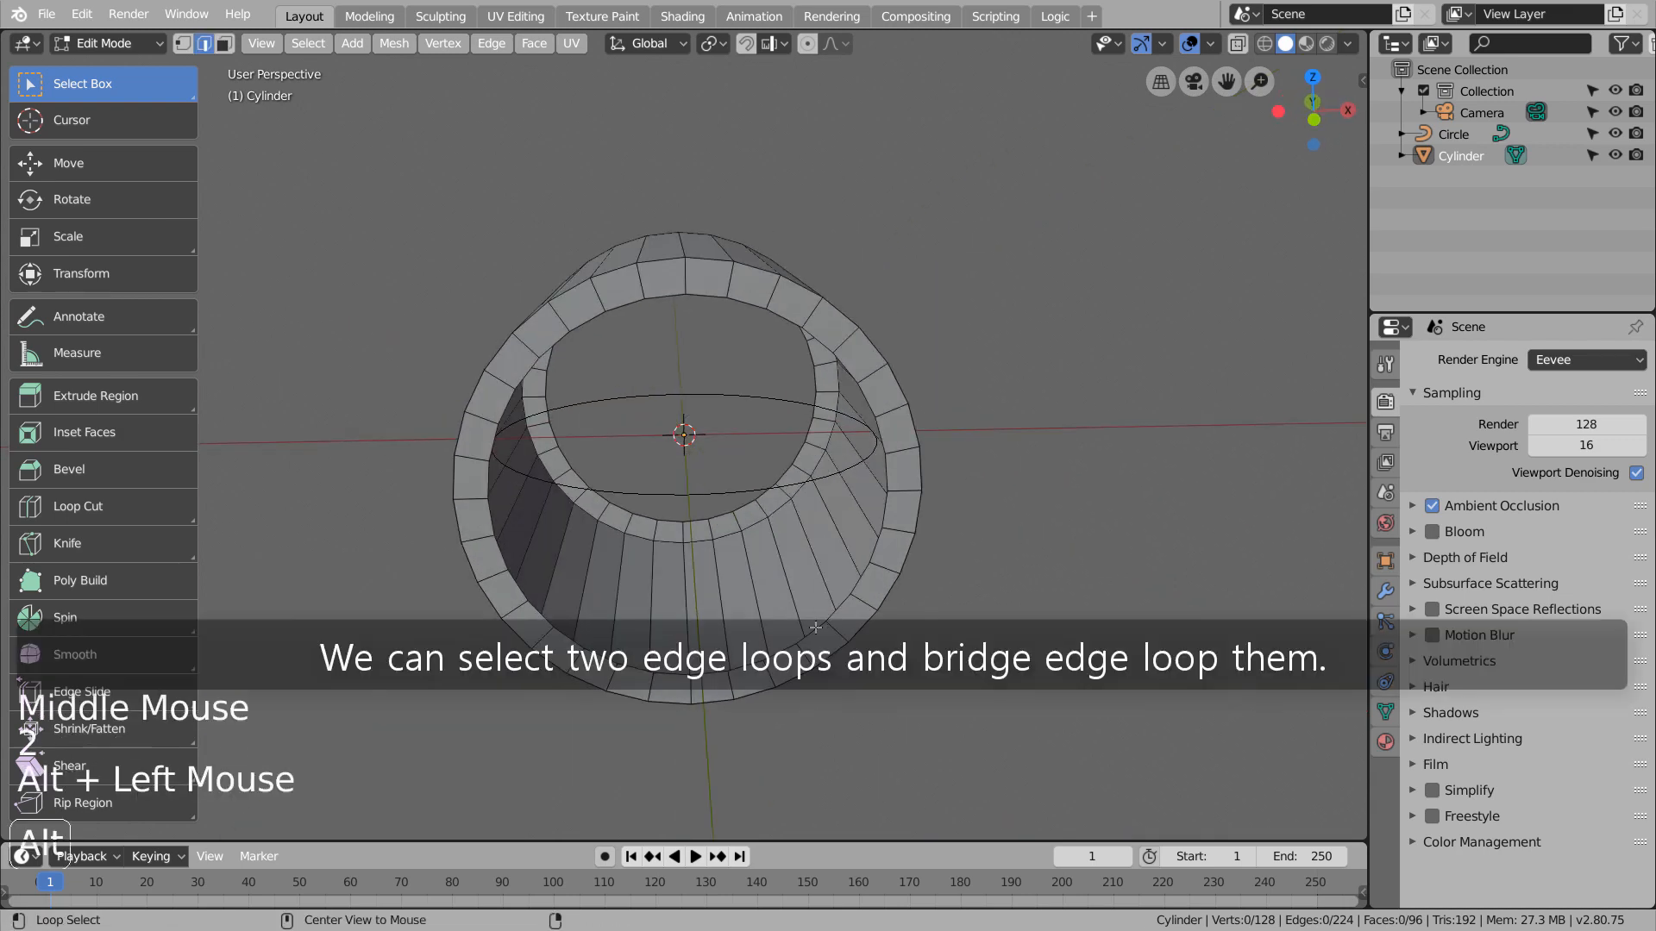
{"action": "left_click", "coordinate": [767, 493], "text": "alt+shift"}
{"action": "key", "text": "ctrl+e"}
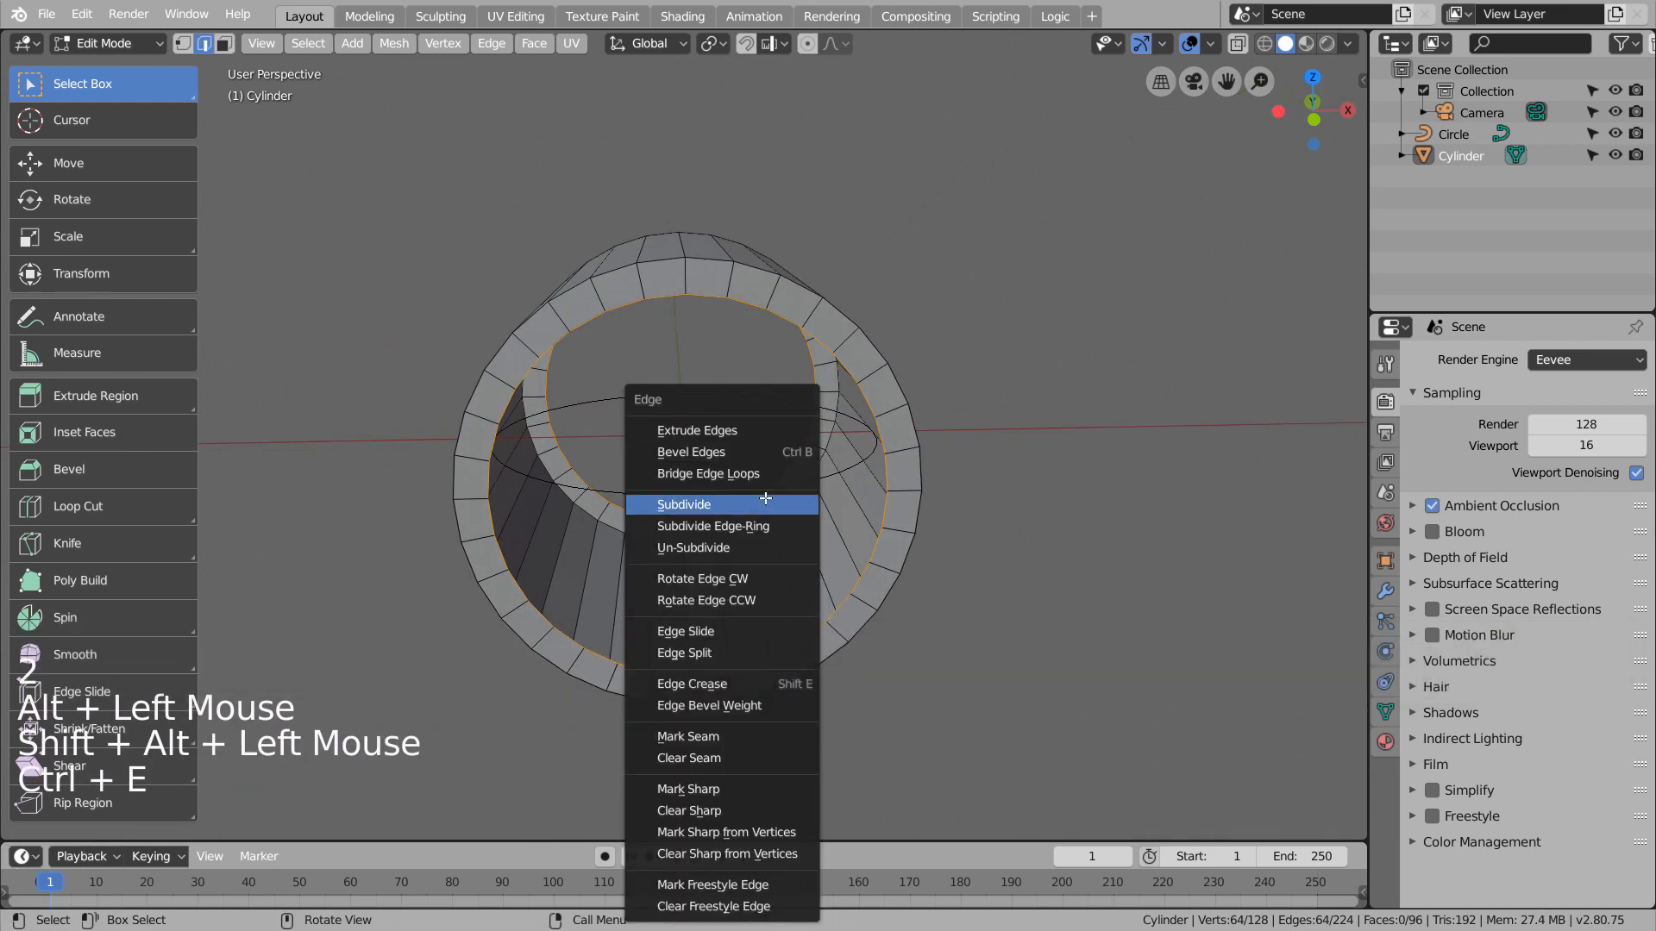
{"action": "left_click", "coordinate": [764, 478]}
{"action": "middle_click_drag", "start_coordinate": [818, 518], "coordinate": [787, 580]}
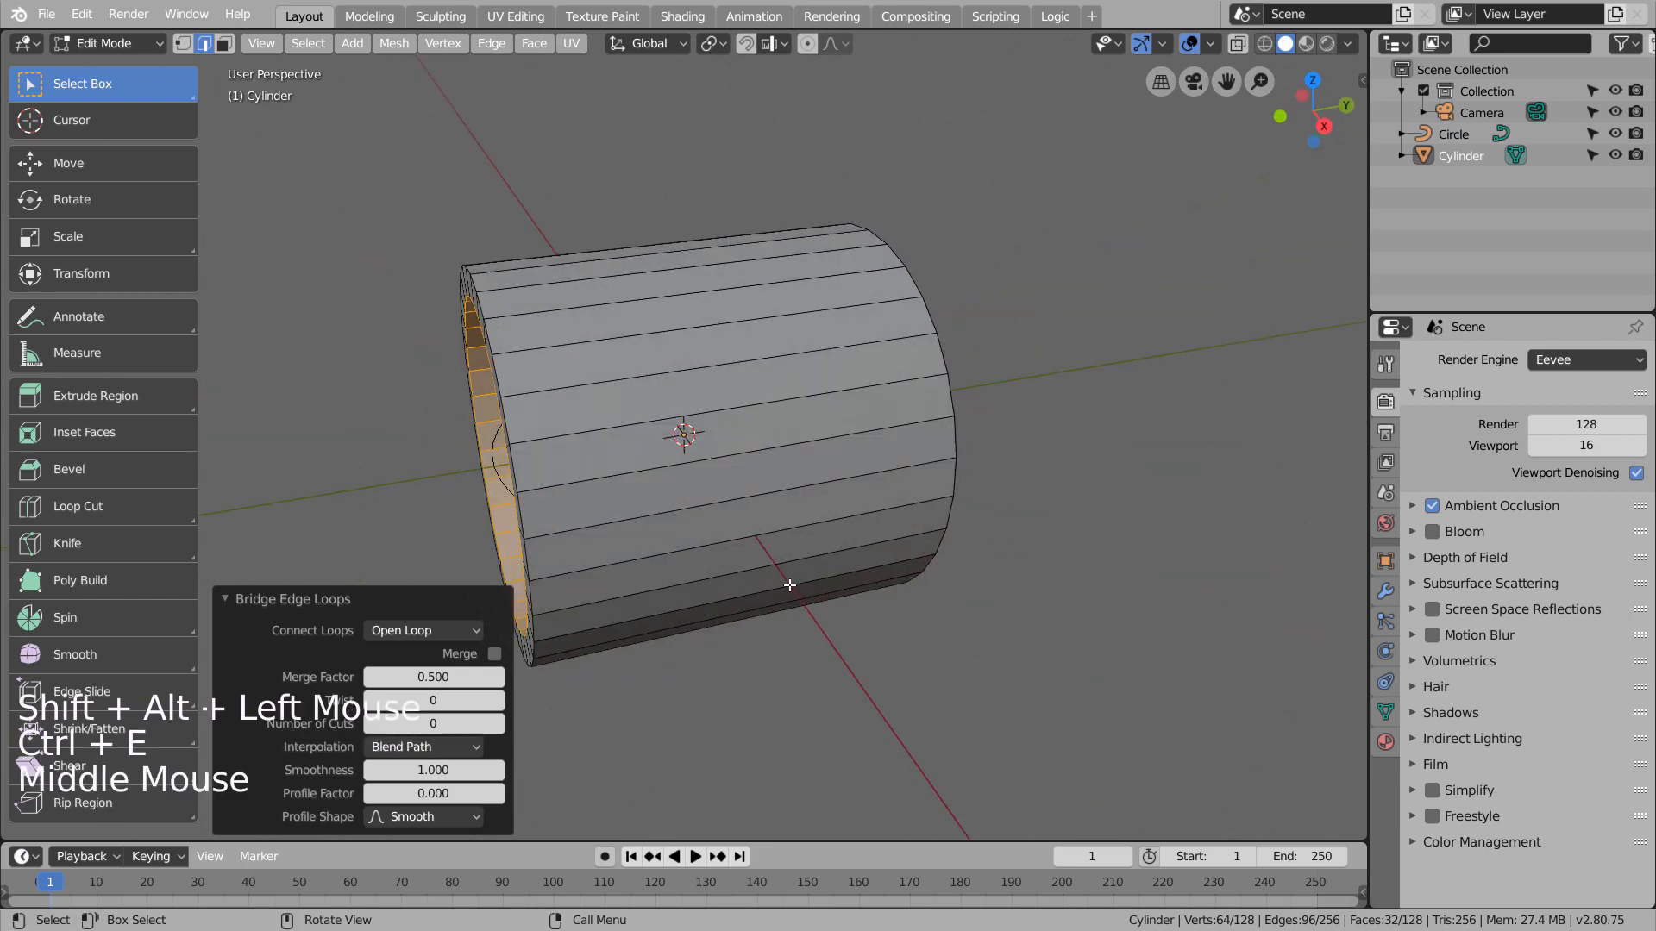
Return to Object Mode and scale the tube along global Y to about 0.148 to form a narrow ring
{"action": "key", "text": "Tab"}
{"action": "scroll", "coordinate": [894, 573], "scroll_direction": "down", "scroll_amount": 3}
{"action": "key", "text": "s"}
{"action": "key", "text": "y"}
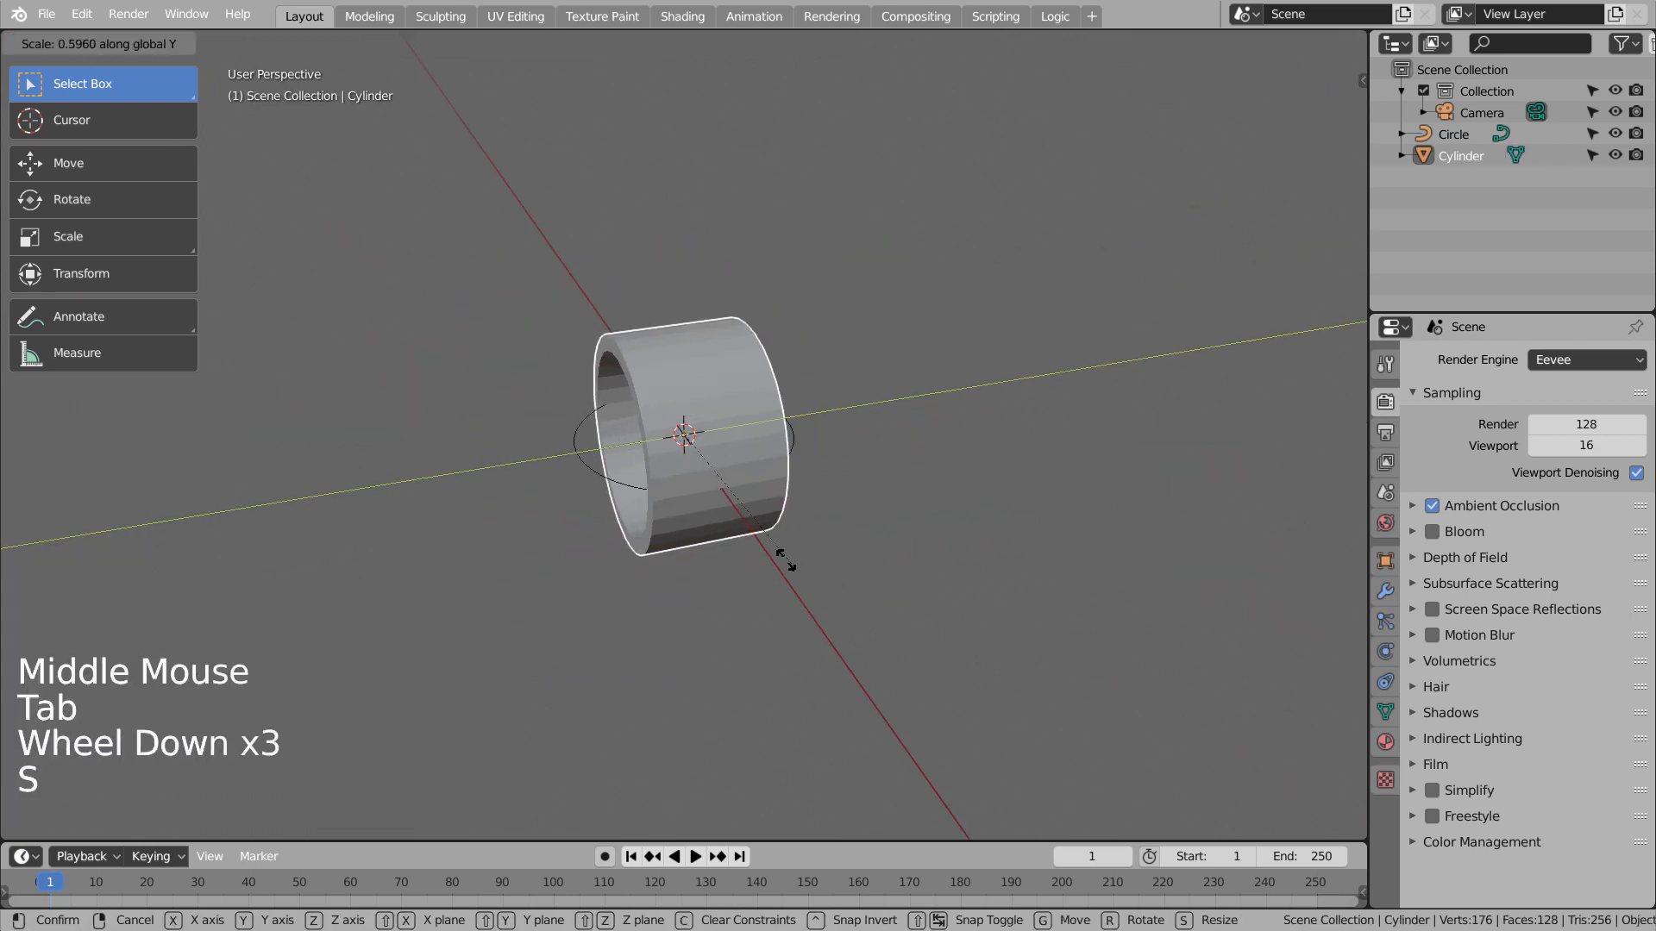
{"action": "left_click", "coordinate": [760, 536]}
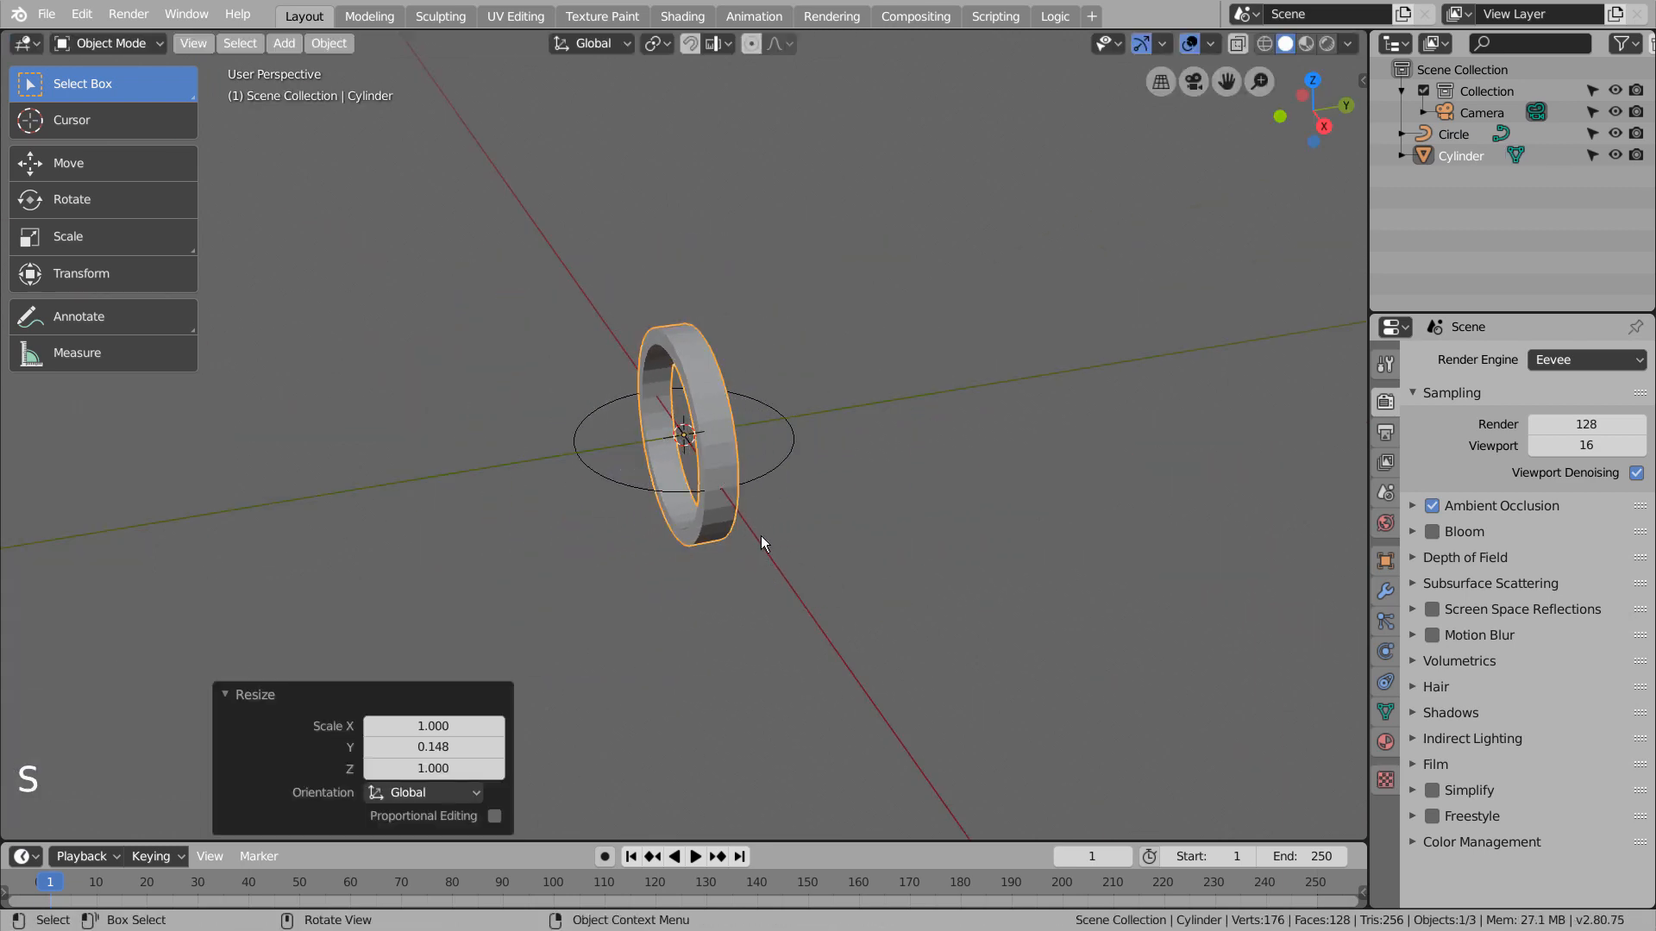
Scale the ring uniformly to about 0.095 so it is small relative to the circle curve
{"action": "scroll", "coordinate": [761, 535], "scroll_direction": "down", "scroll_amount": 1}
{"action": "middle_click_drag", "start_coordinate": [760, 536], "coordinate": [965, 585]}
{"action": "key", "text": "s"}
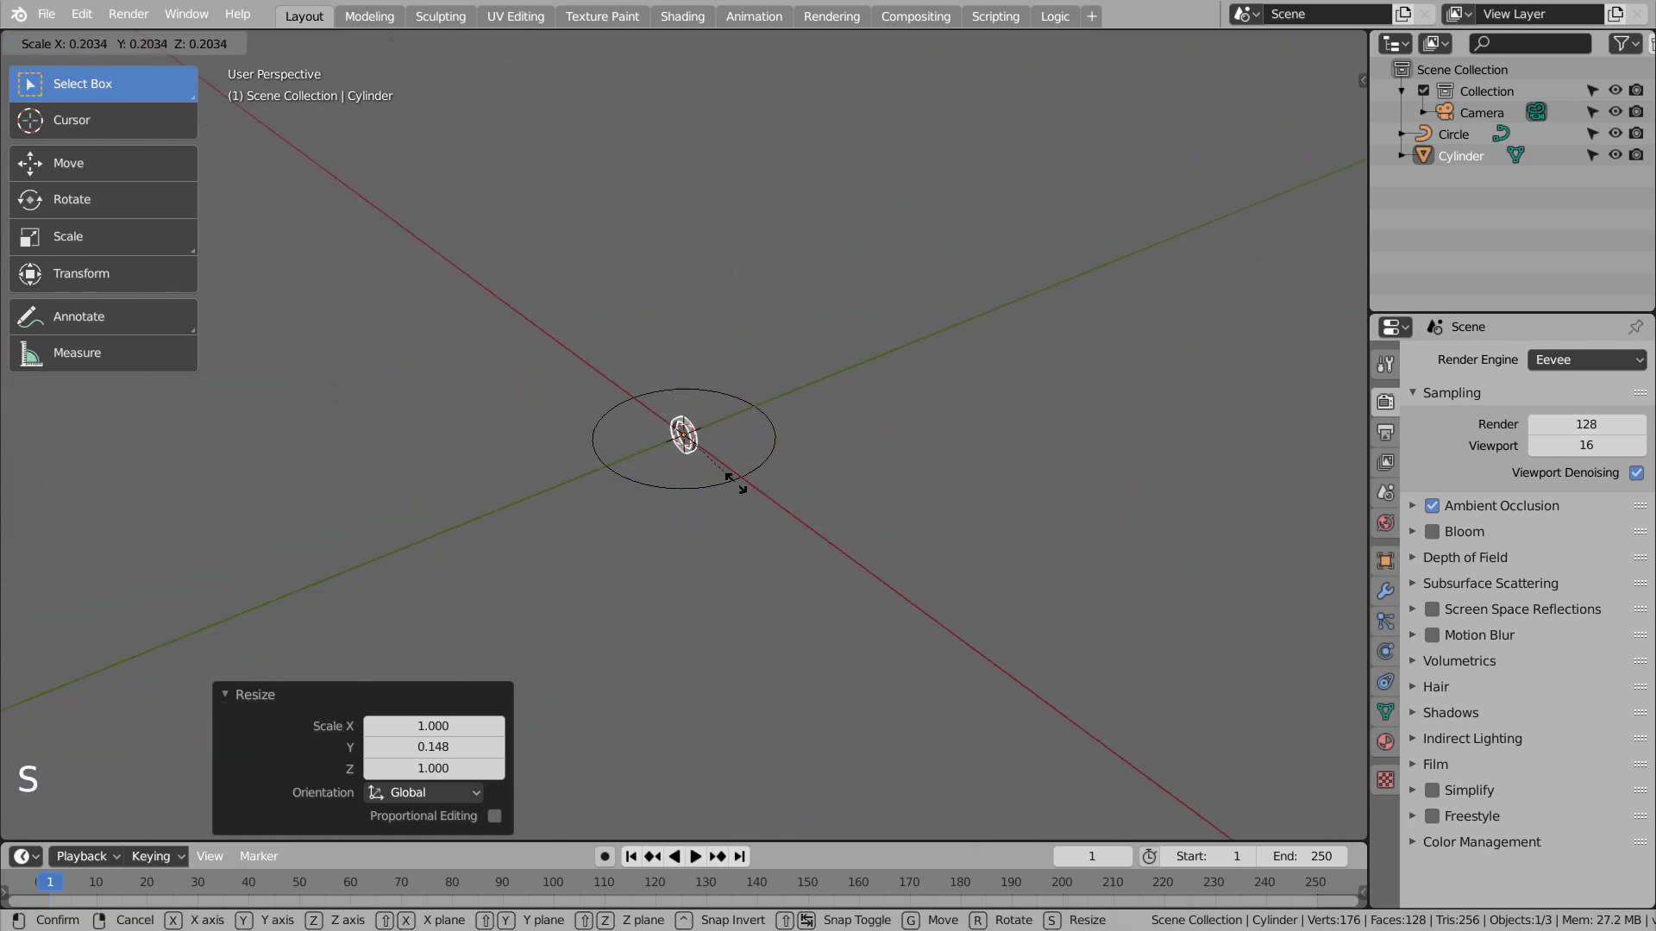
{"action": "left_click", "coordinate": [697, 454]}
Apply smooth shading to the ring and enable Auto Smooth for its normals
{"action": "scroll", "coordinate": [764, 488], "scroll_direction": "up", "scroll_amount": 9}
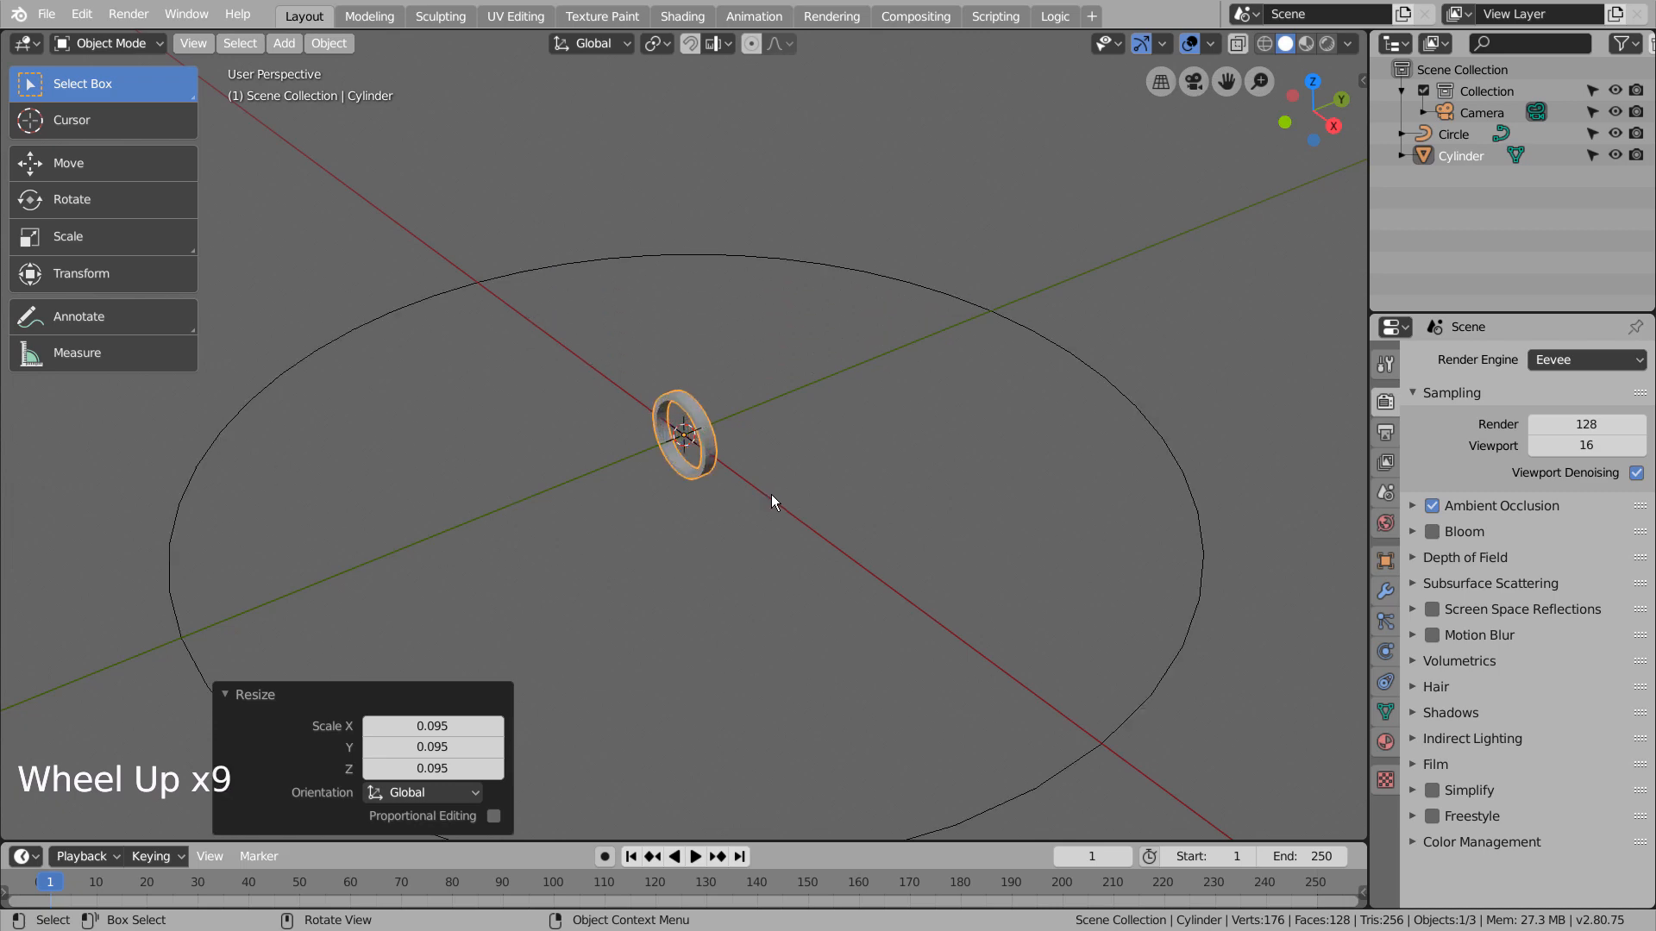
{"action": "right_click", "coordinate": [705, 431]}
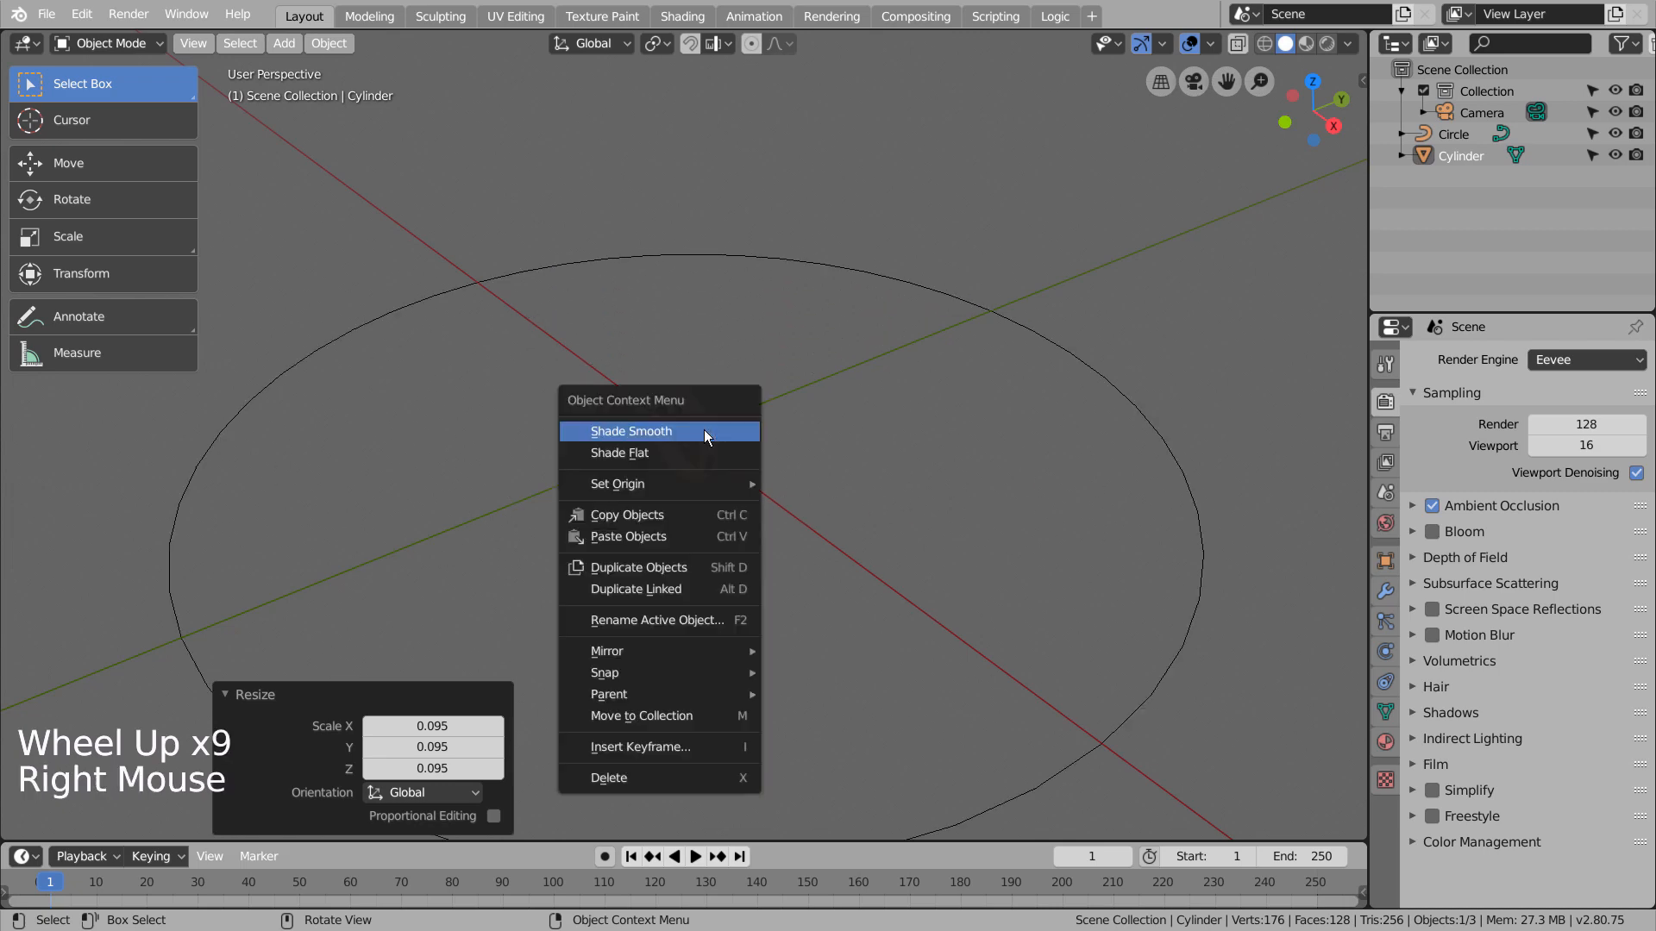
{"action": "left_click", "coordinate": [1385, 711]}
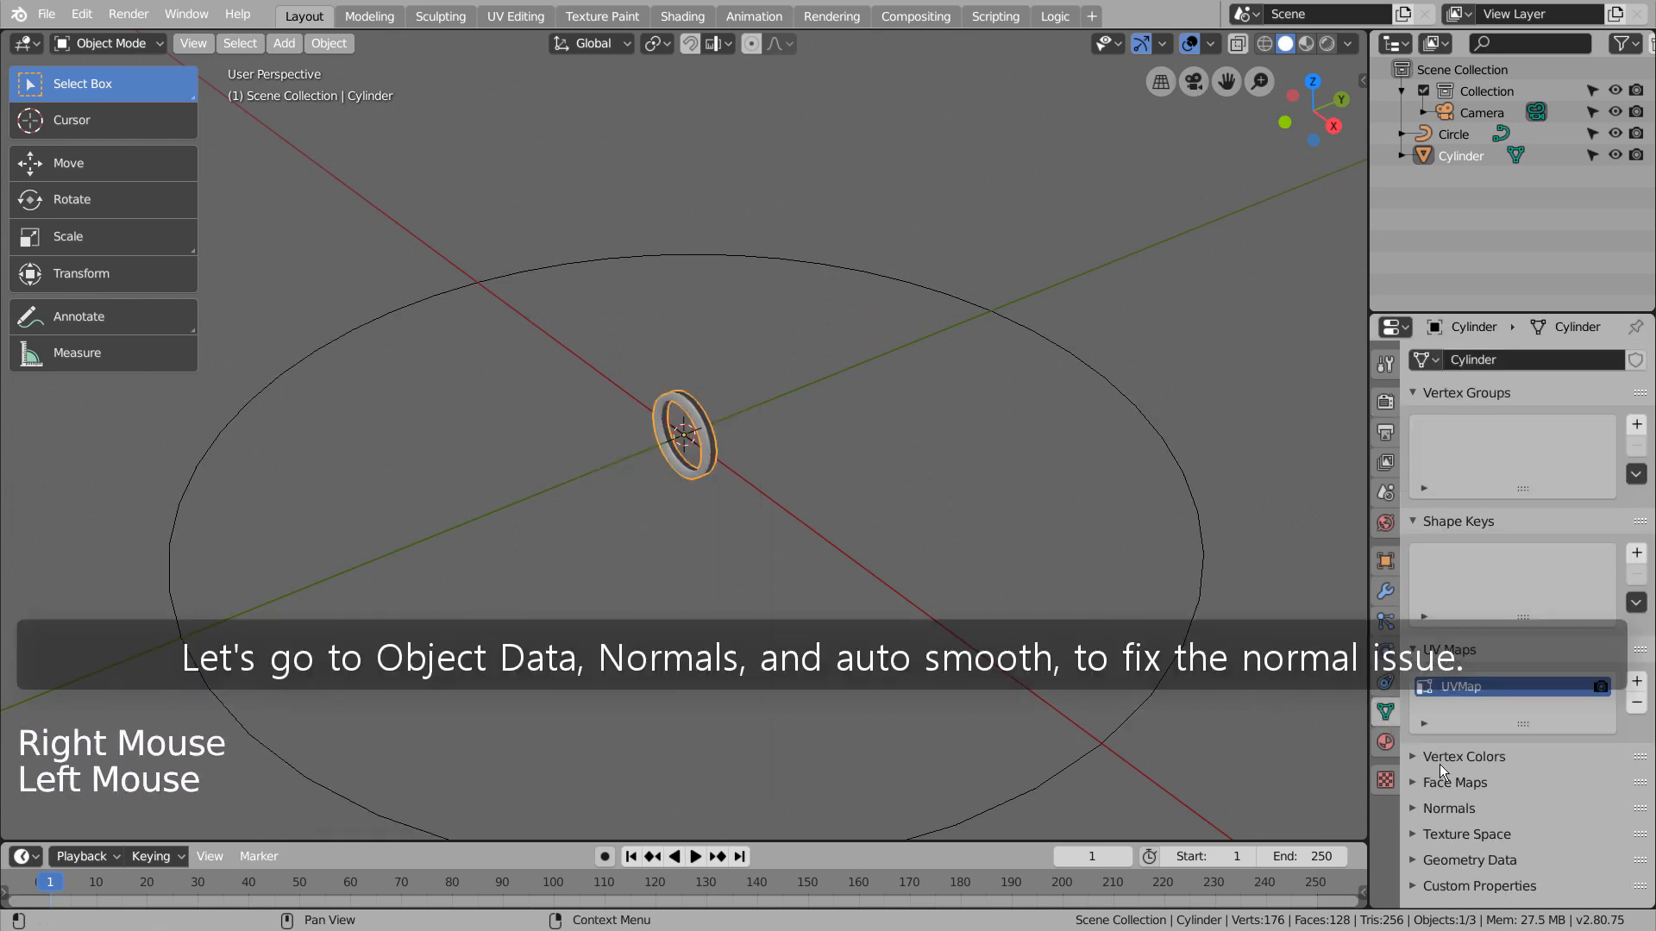
{"action": "left_click", "coordinate": [1423, 803]}
{"action": "left_click", "coordinate": [1436, 824]}
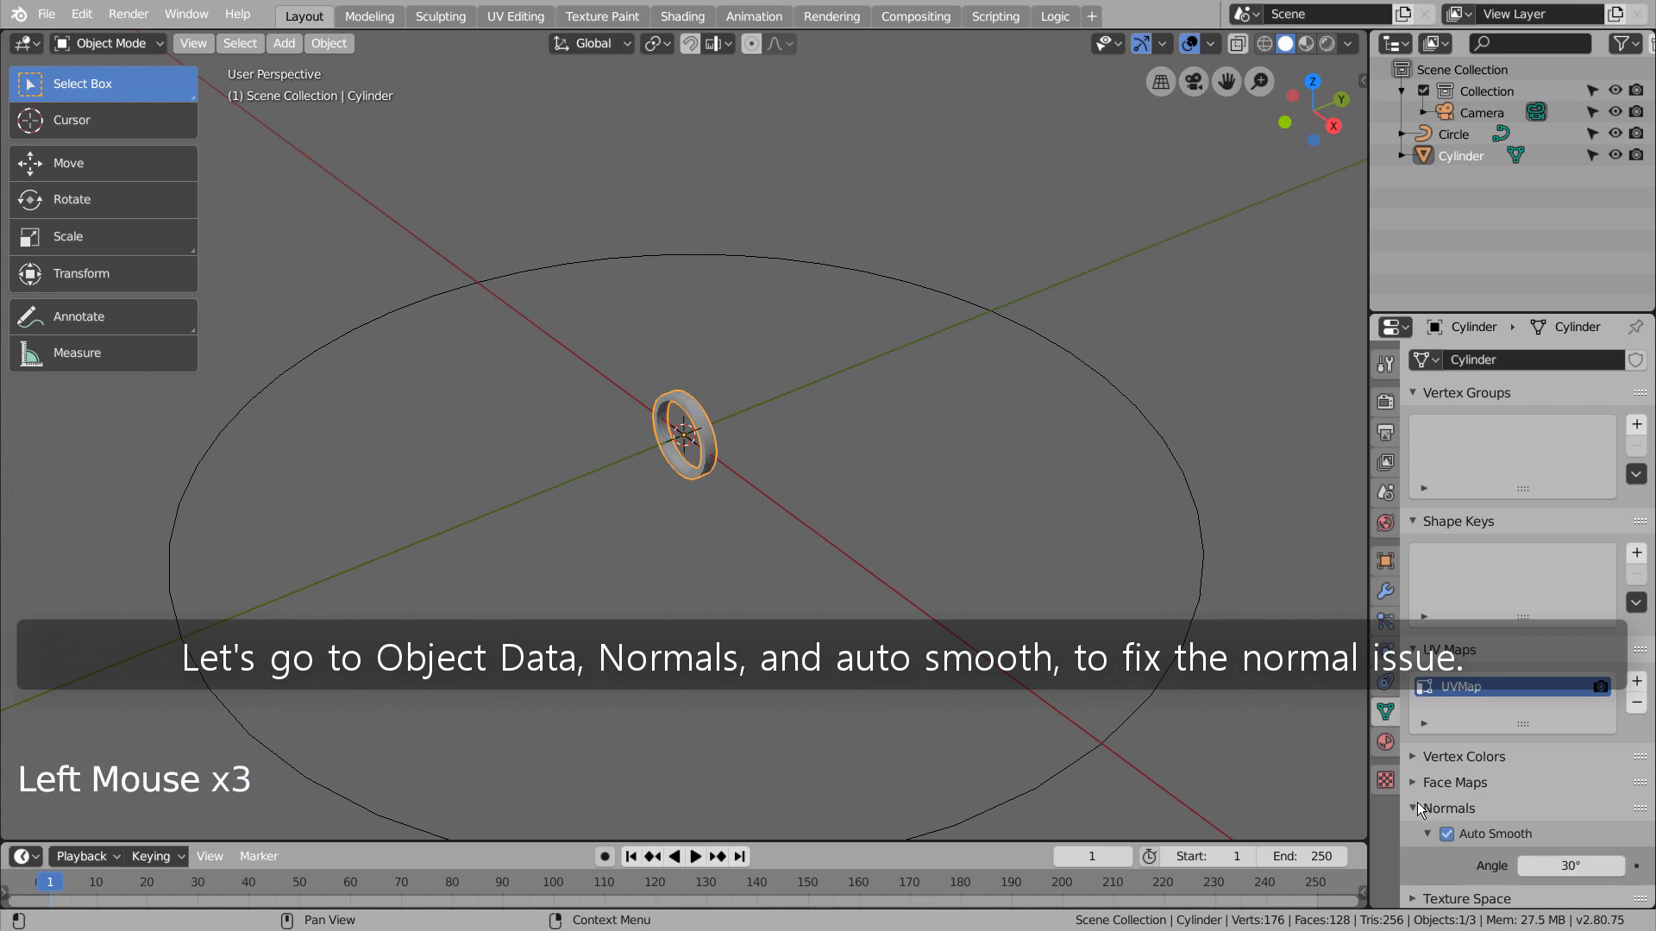
{"action": "left_click", "coordinate": [1416, 803]}
{"action": "left_click", "coordinate": [778, 509]}
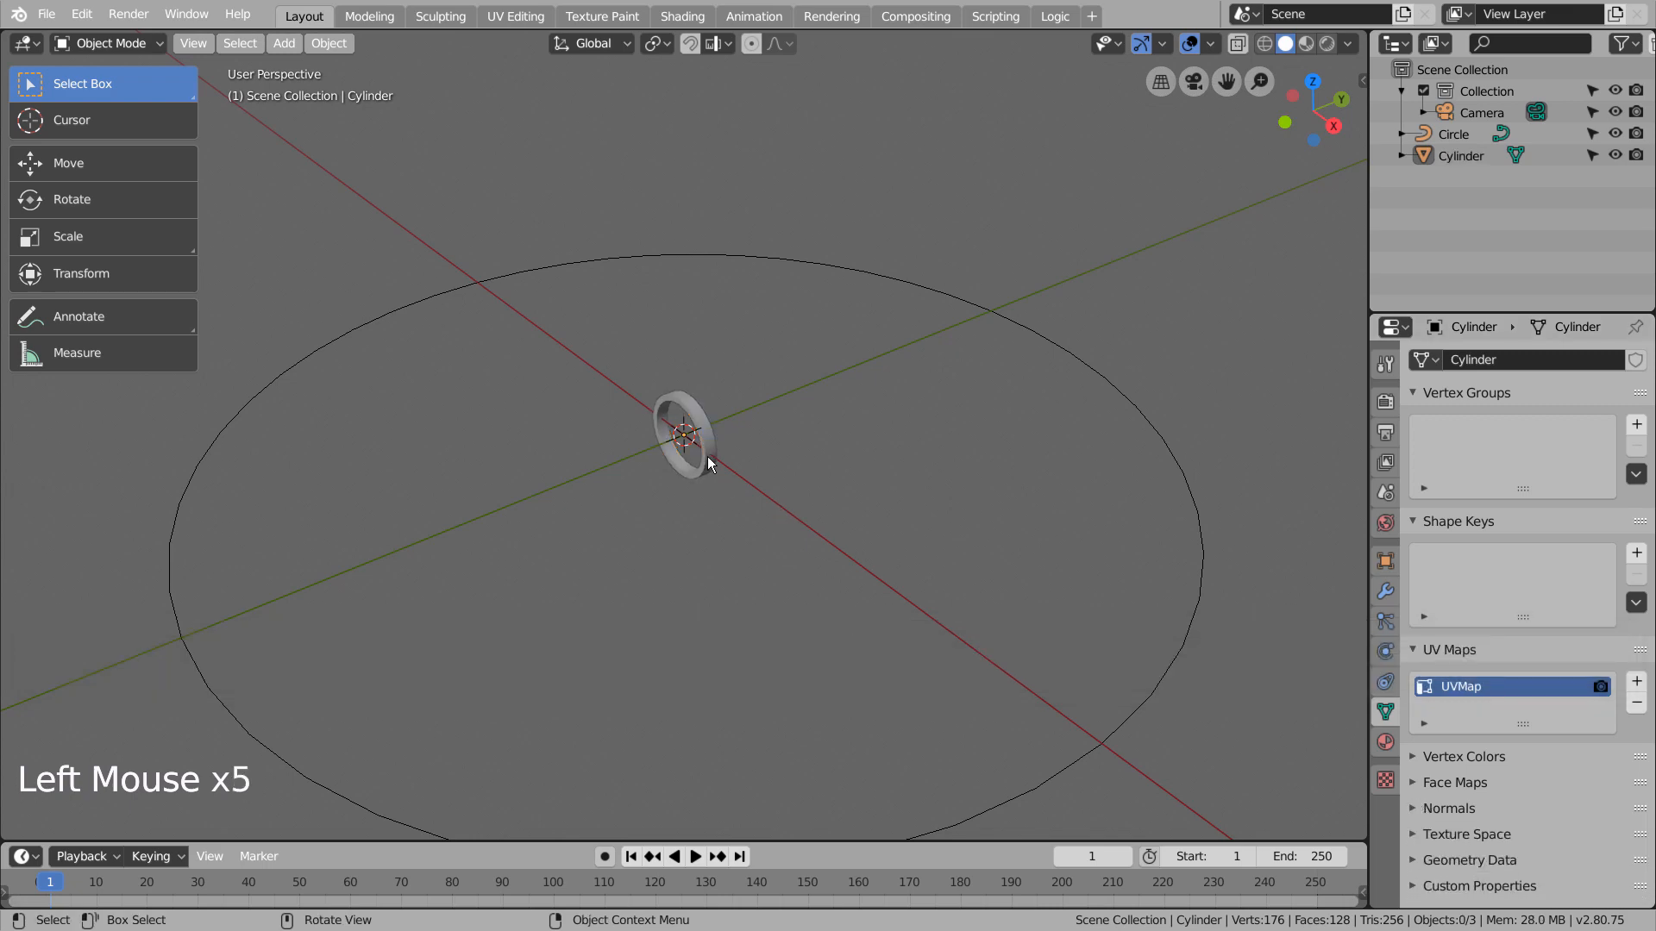
Add Curve and Array modifiers to the ring and place the Curve modifier below the Array
{"action": "left_click", "coordinate": [1385, 592]}
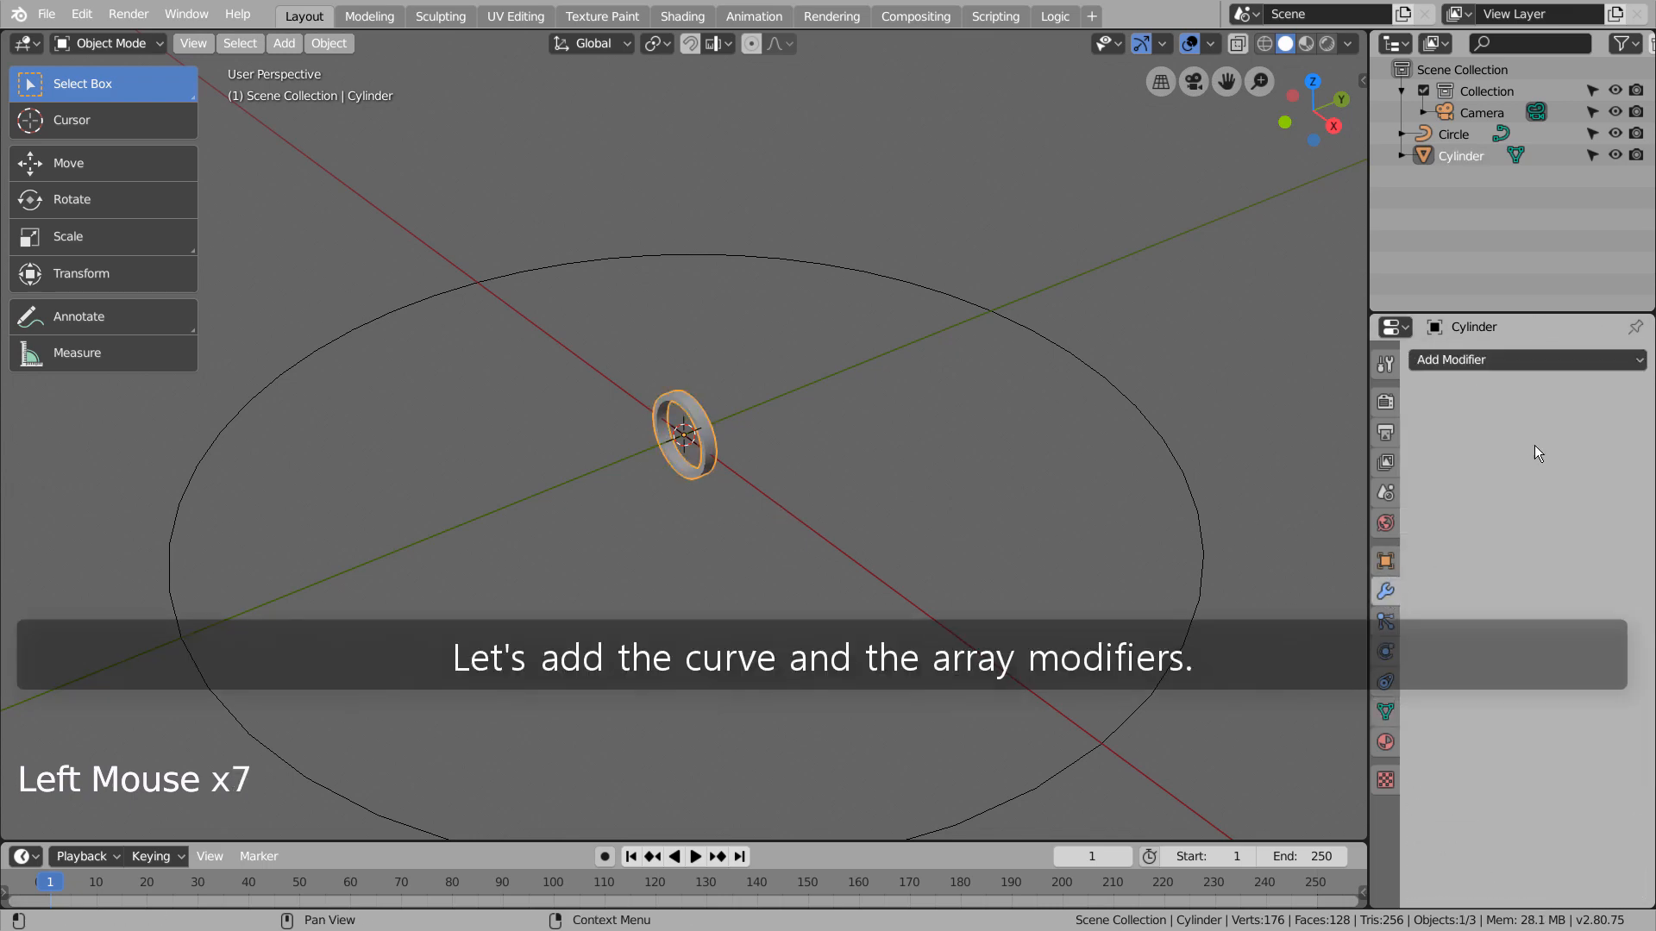
{"action": "left_click", "coordinate": [1538, 364]}
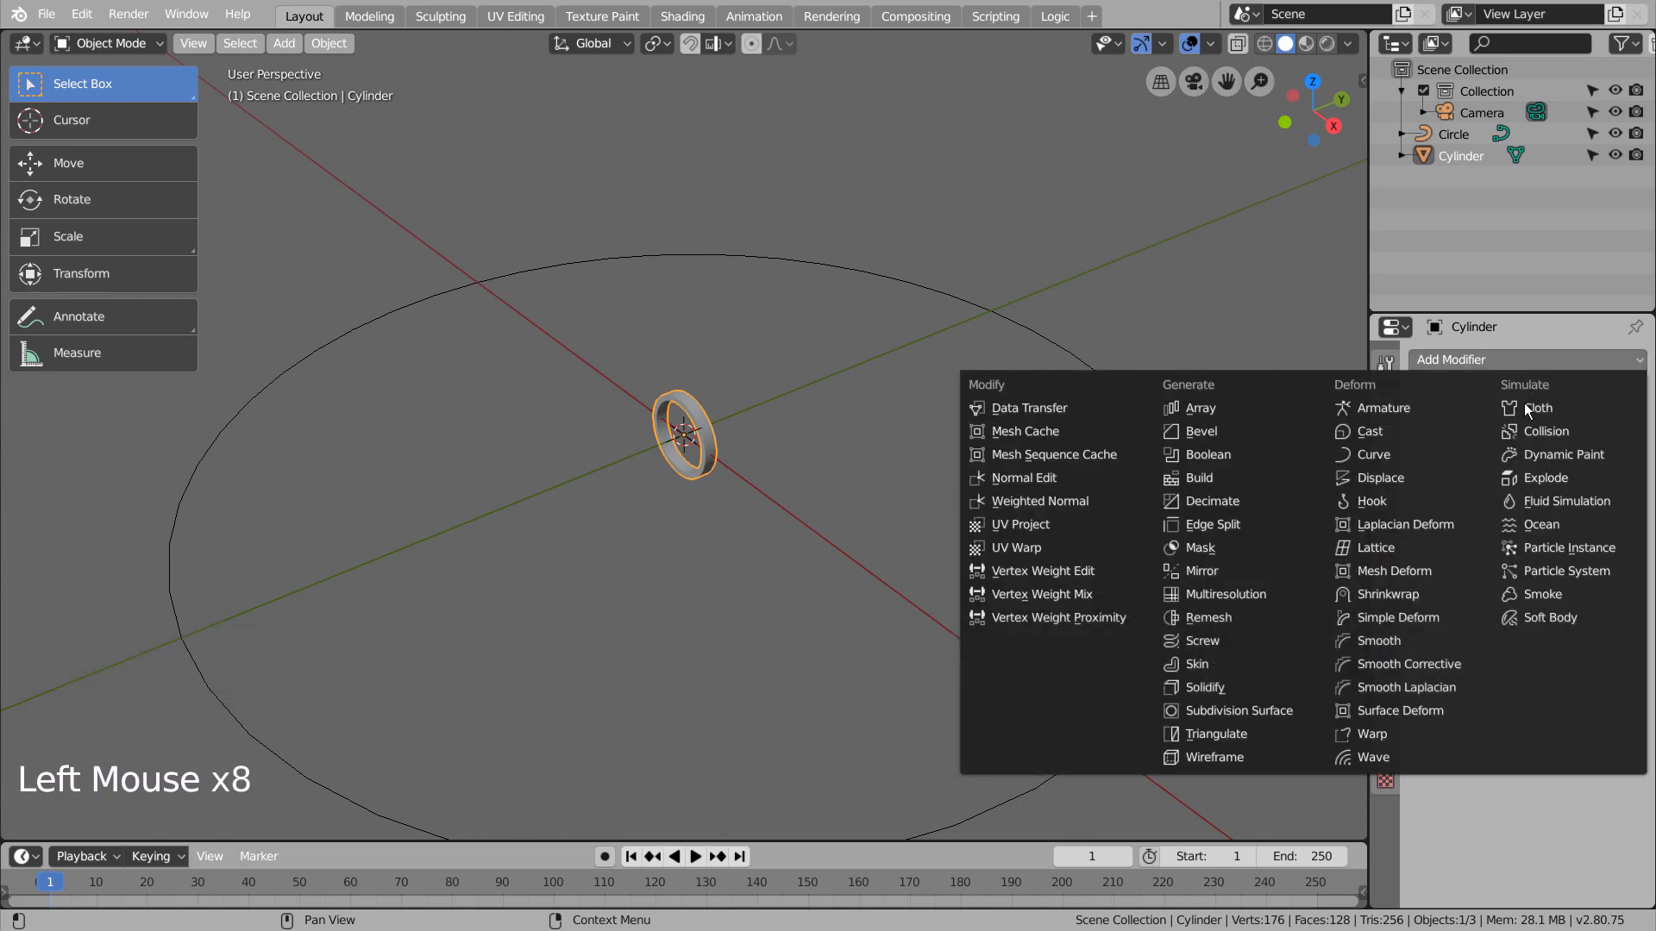
{"action": "left_click", "coordinate": [1447, 449]}
{"action": "left_click", "coordinate": [1514, 364]}
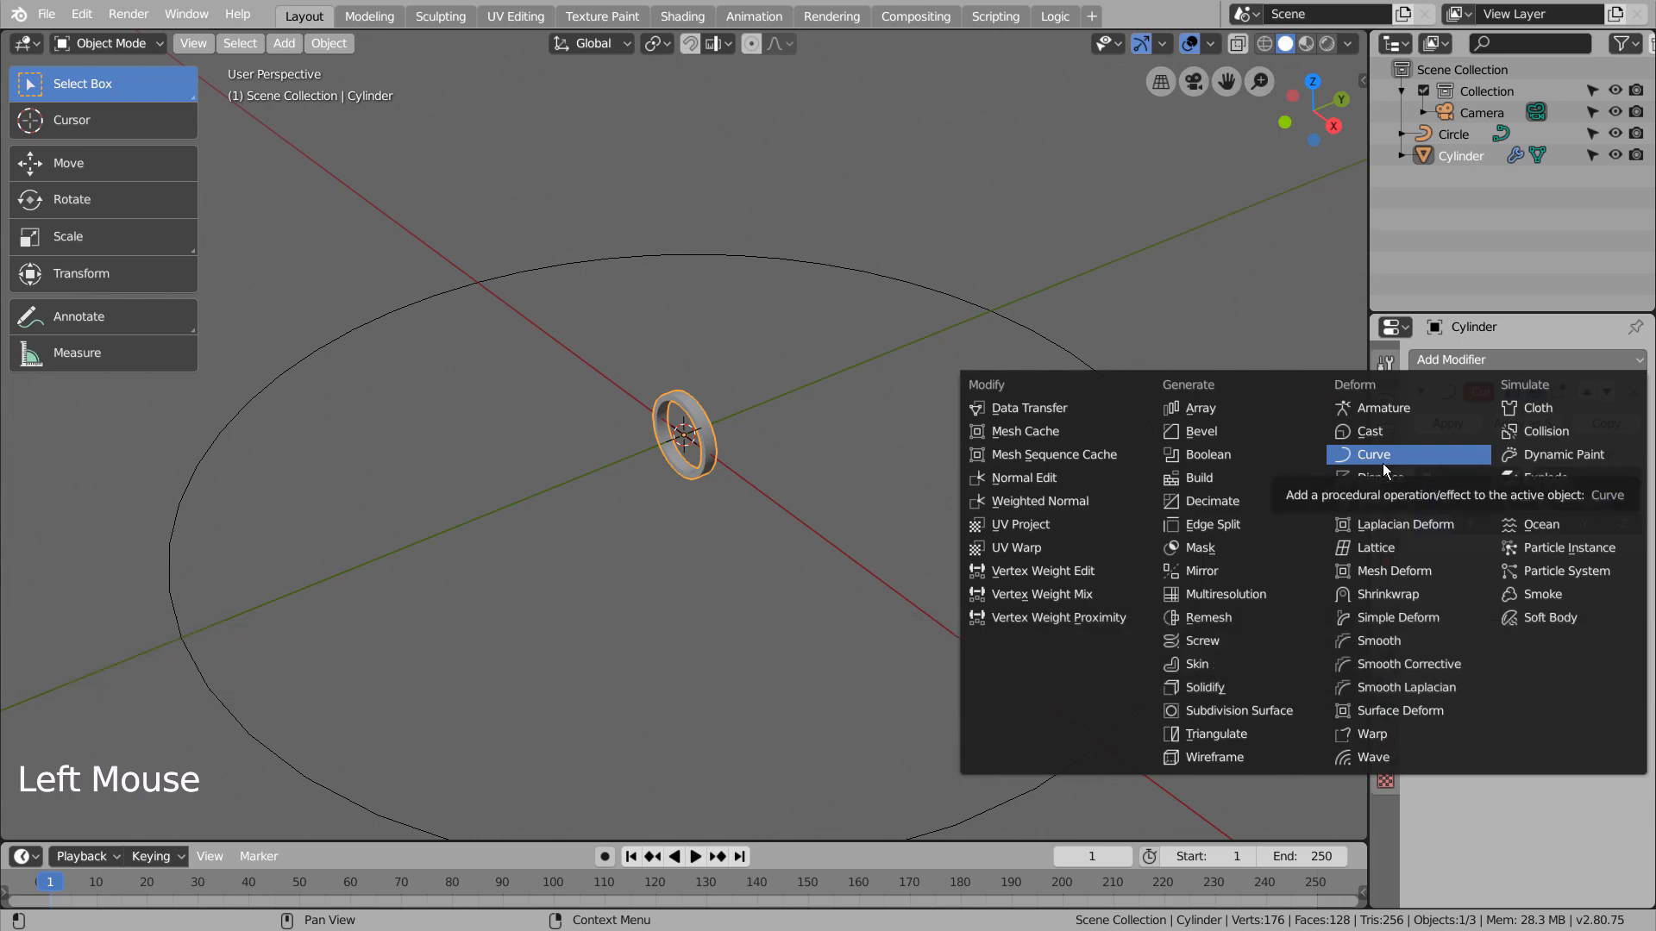
{"action": "left_click", "coordinate": [1250, 412]}
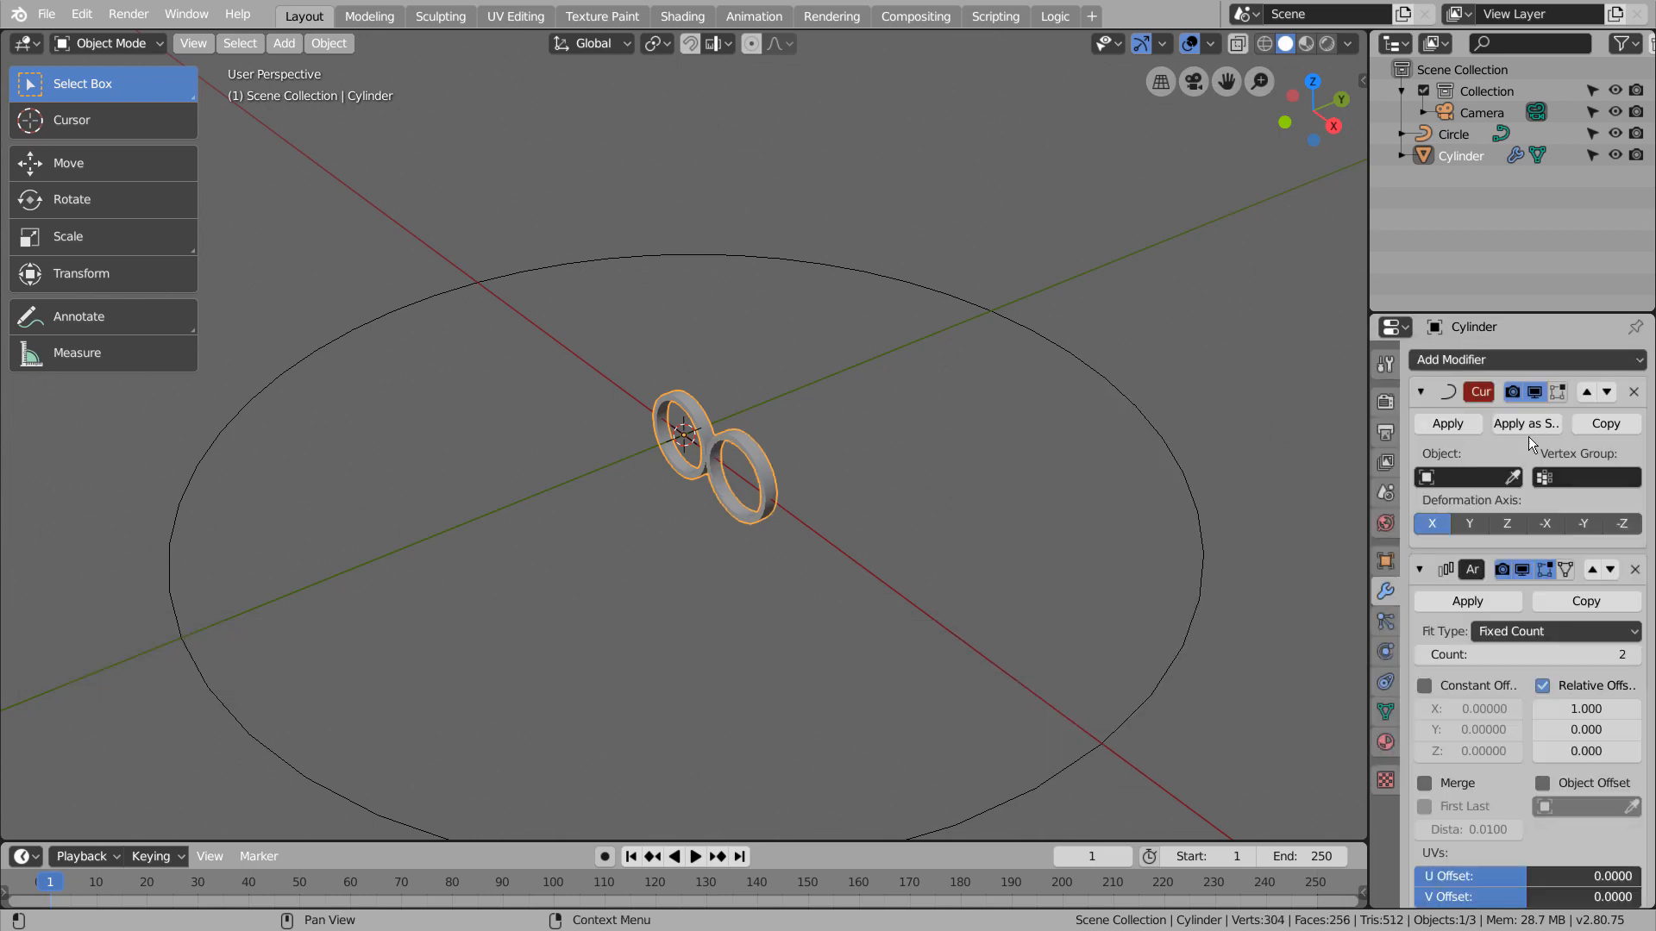
{"action": "left_click", "coordinate": [1606, 391]}
Assign the Circle curve as the Curve modifier's object on the ring
{"action": "scroll", "coordinate": [1570, 680], "scroll_direction": "down", "scroll_amount": 3}
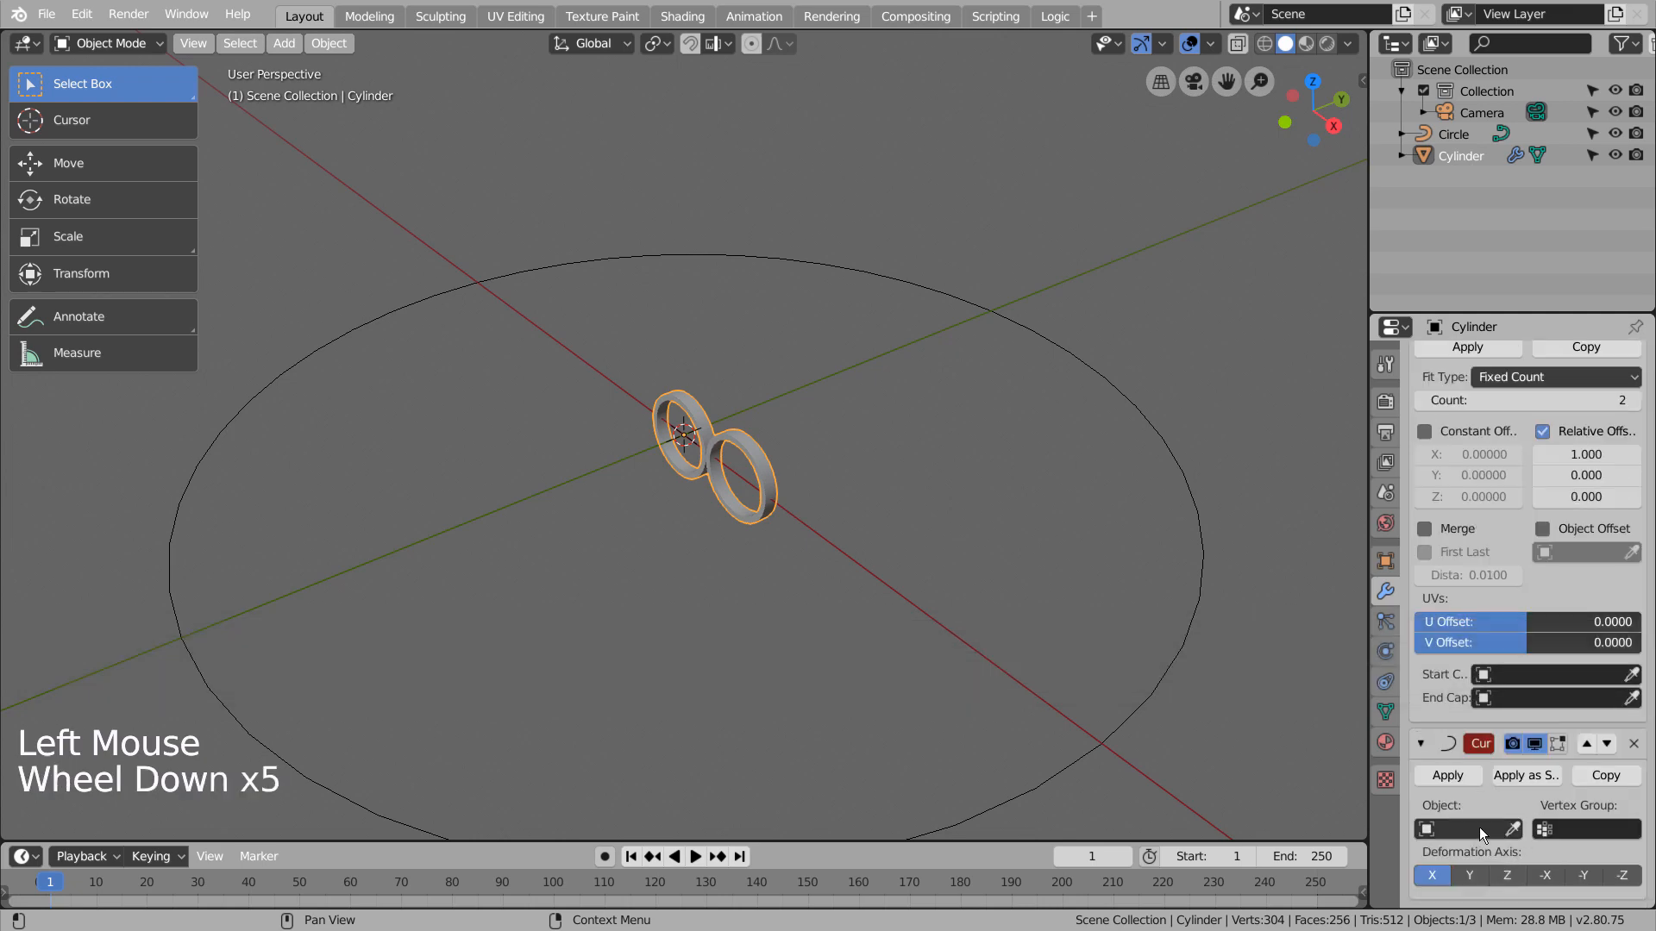
{"action": "left_click", "coordinate": [1426, 830]}
{"action": "left_click", "coordinate": [1441, 608]}
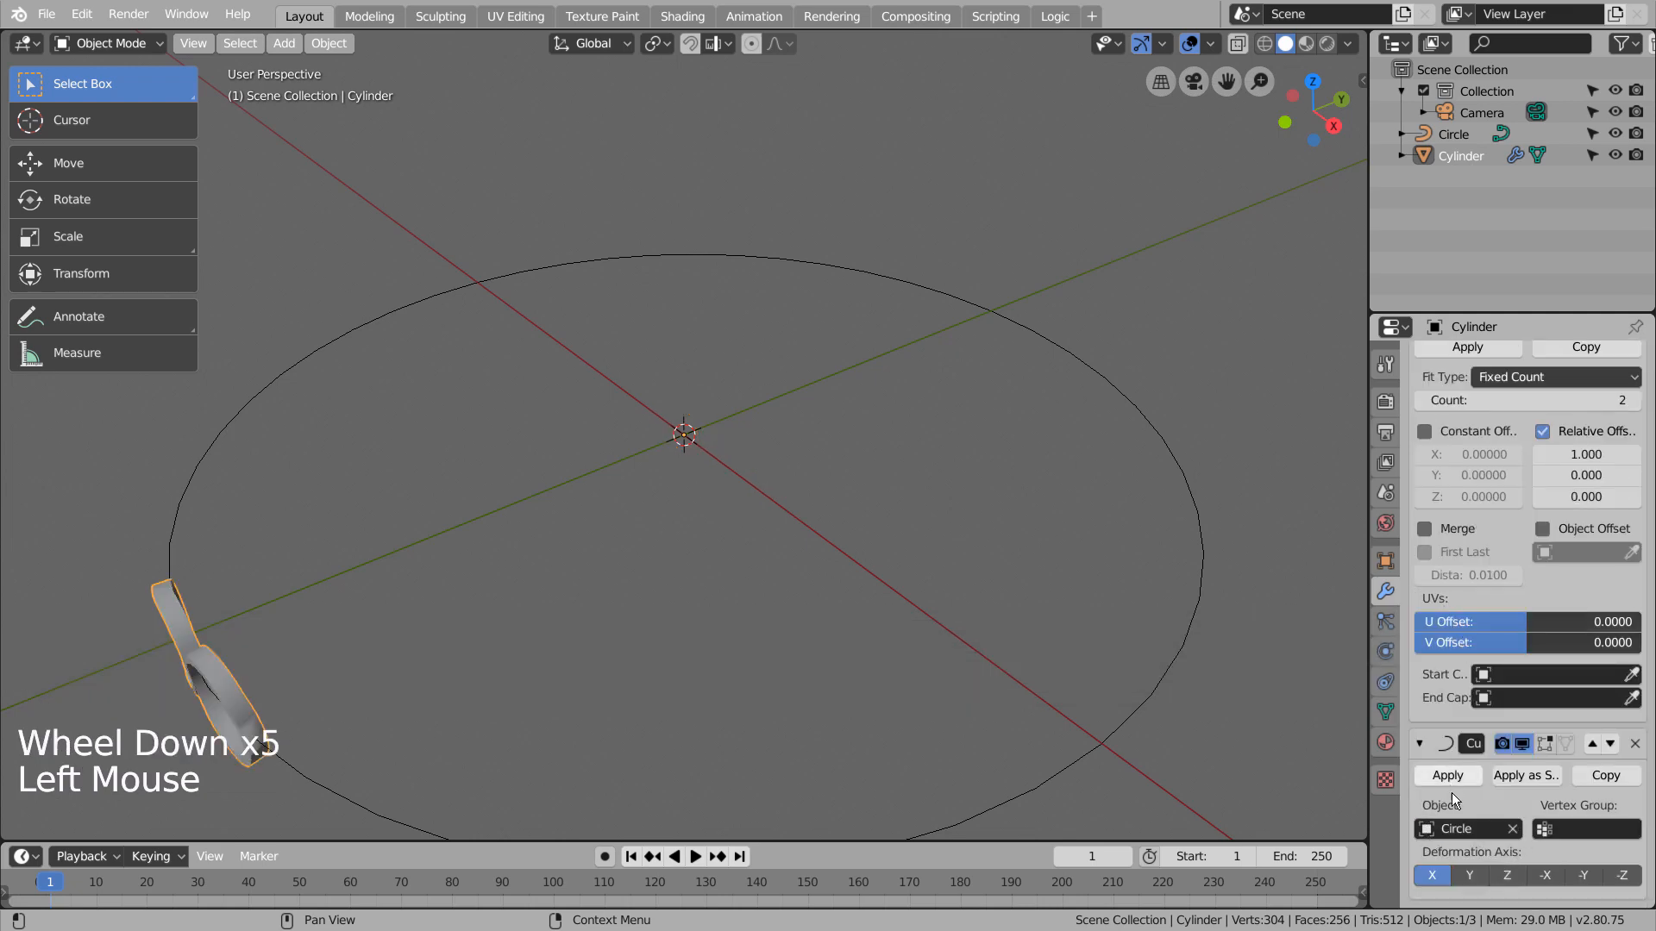
Change the Array modifier's fit type to Fit Curve
{"action": "scroll", "coordinate": [1458, 795], "scroll_direction": "up", "scroll_amount": 3}
{"action": "scroll", "coordinate": [1584, 526], "scroll_direction": "up", "scroll_amount": 2}
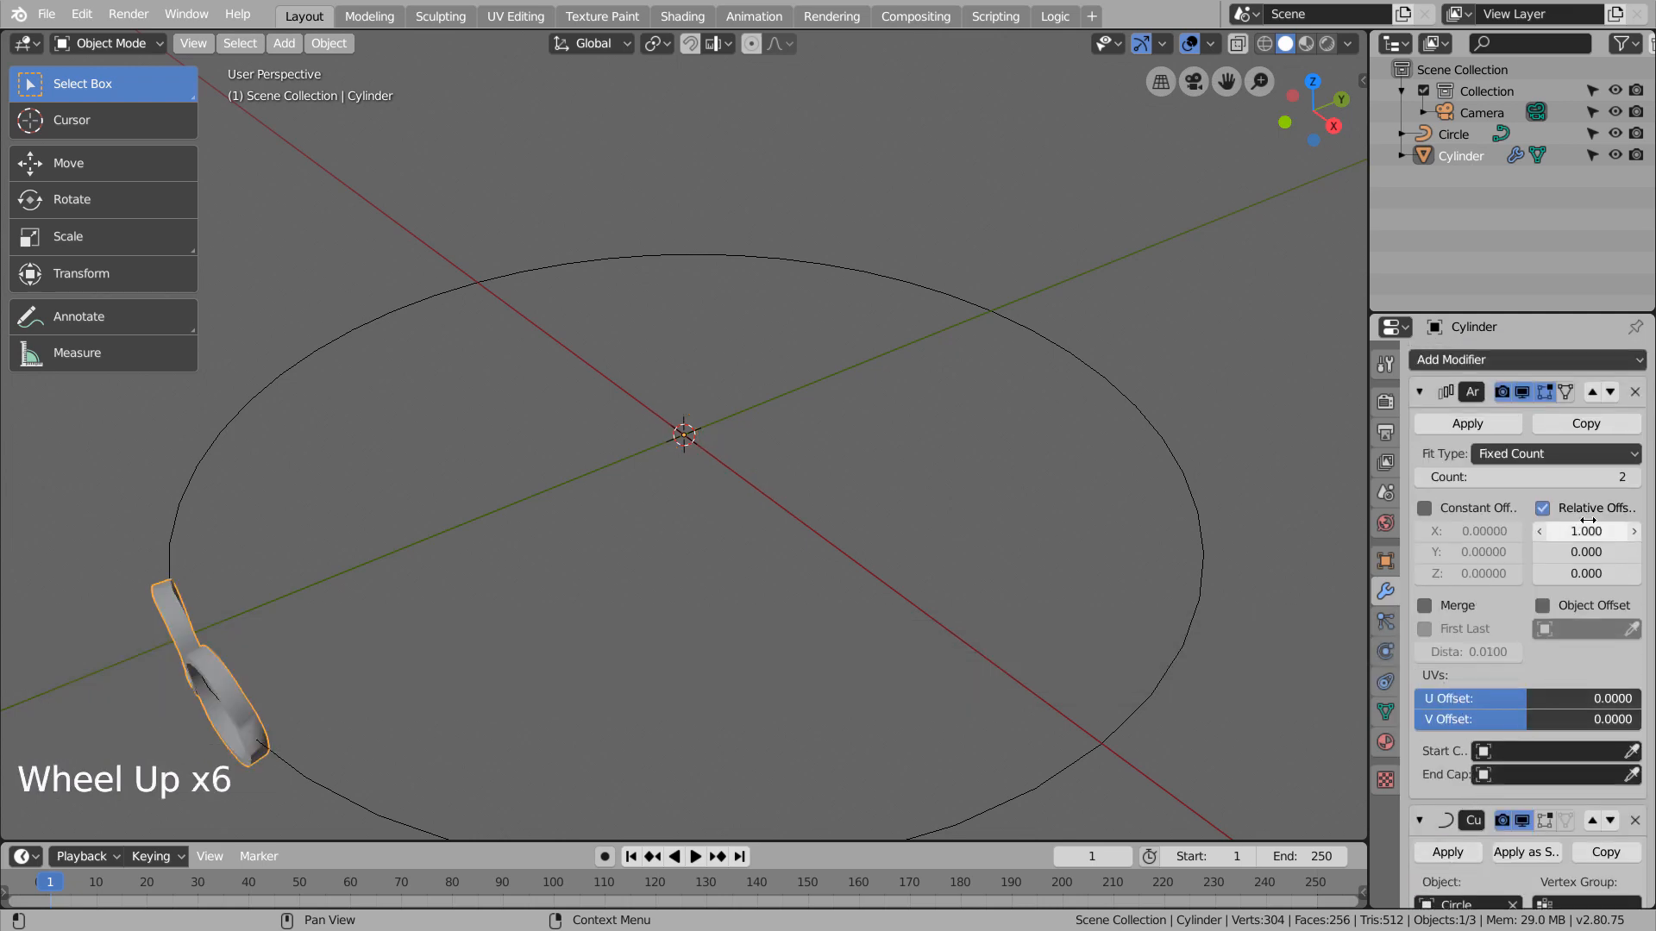
{"action": "left_click", "coordinate": [1620, 457]}
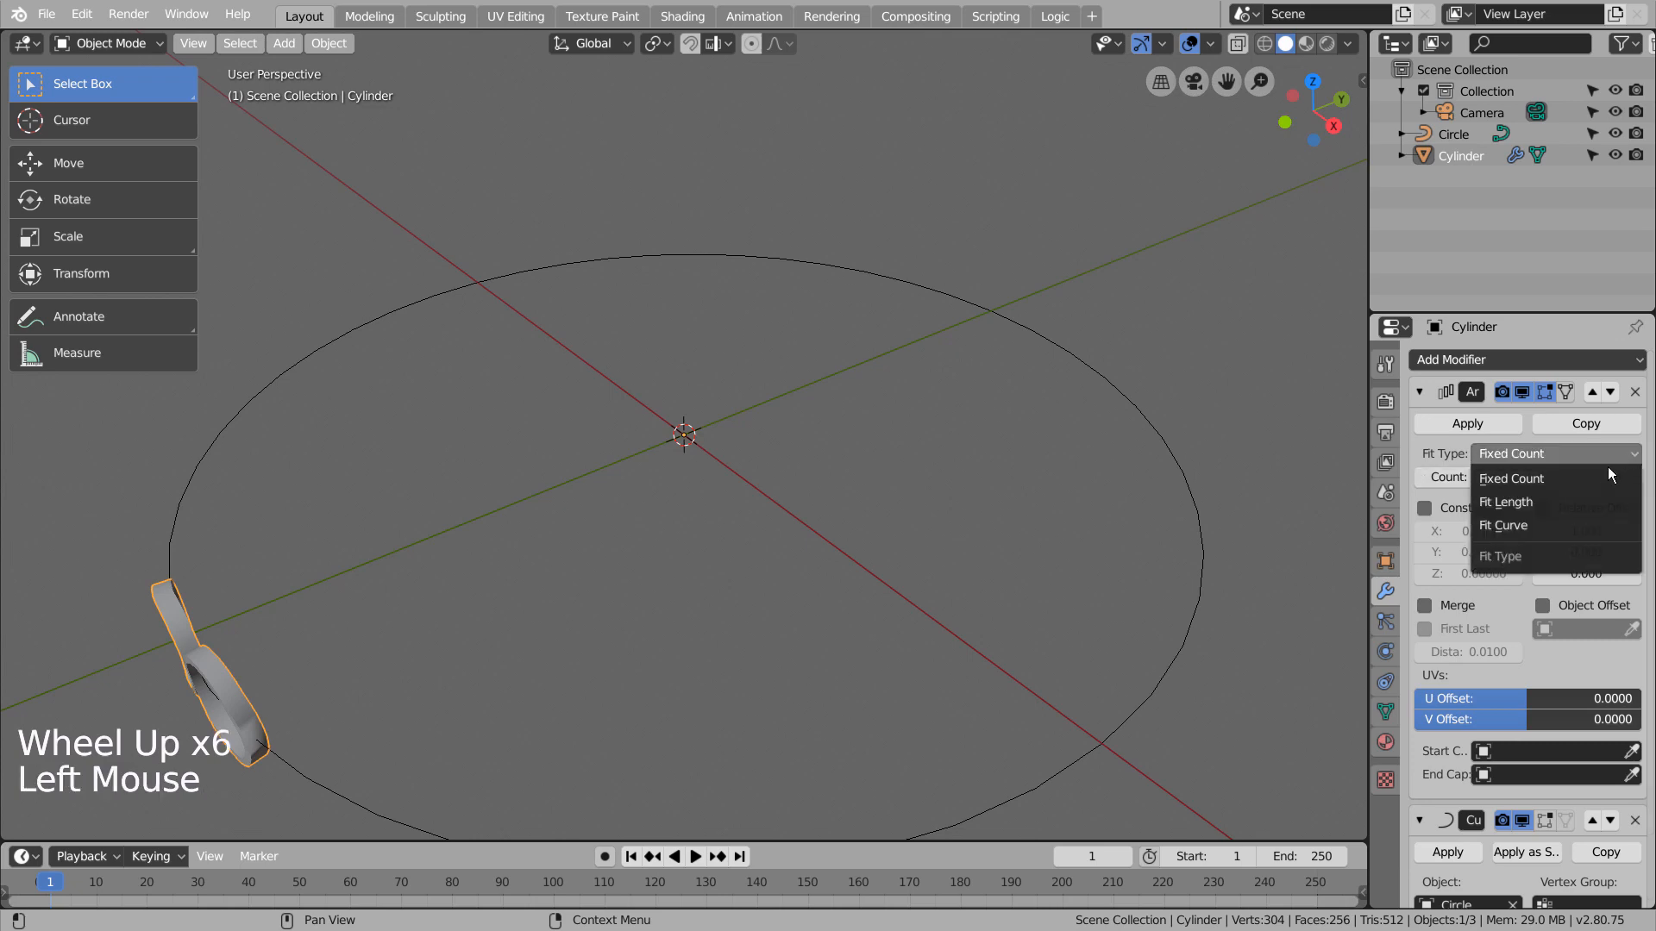
{"action": "left_click", "coordinate": [1564, 522]}
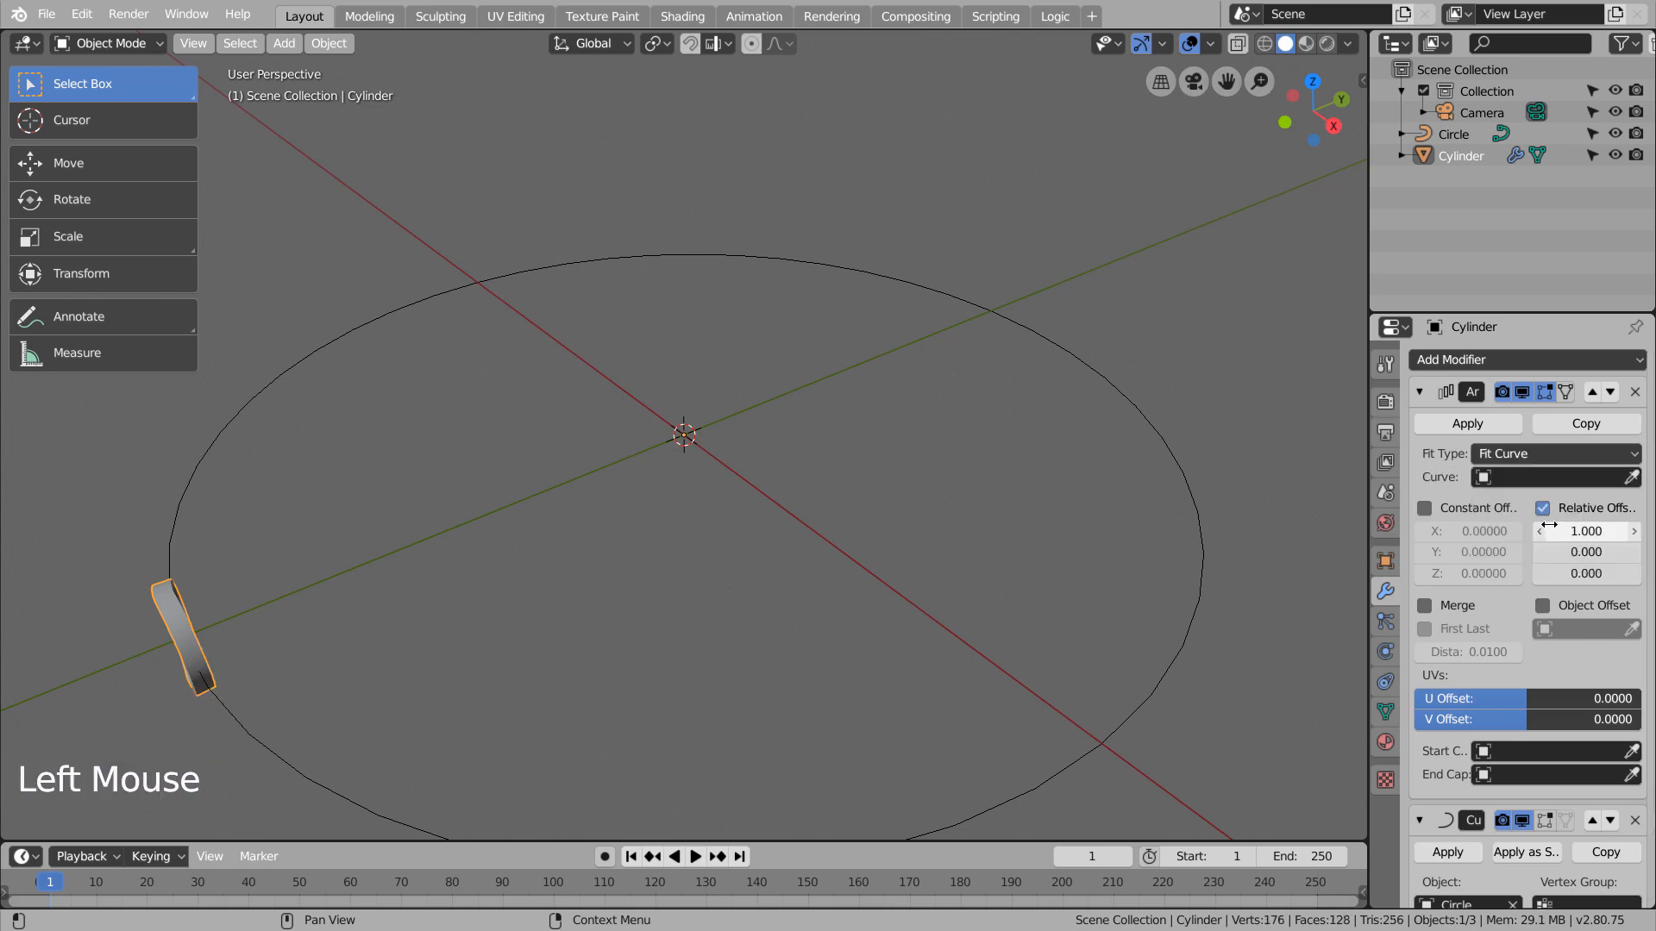
{"action": "middle_click_drag", "start_coordinate": [690, 597], "coordinate": [789, 561]}
{"action": "scroll", "coordinate": [1552, 776], "scroll_direction": "down", "scroll_amount": 5}
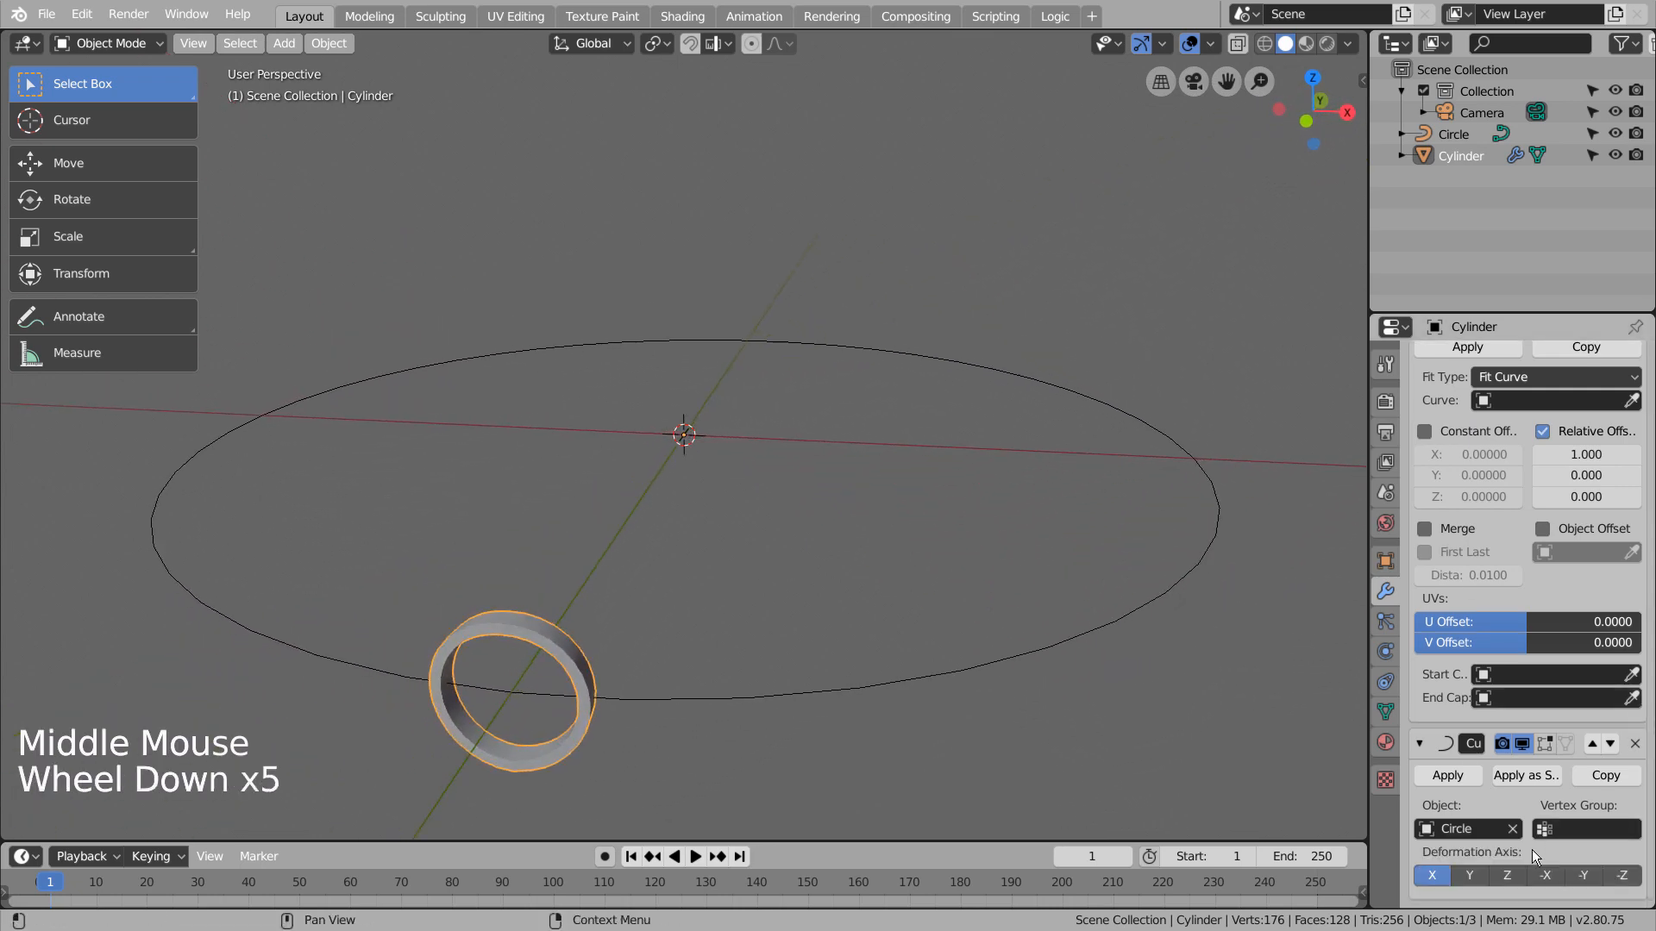
Try Y as the deformation axis of the ring's Curve modifier
{"action": "left_click", "coordinate": [1479, 875]}
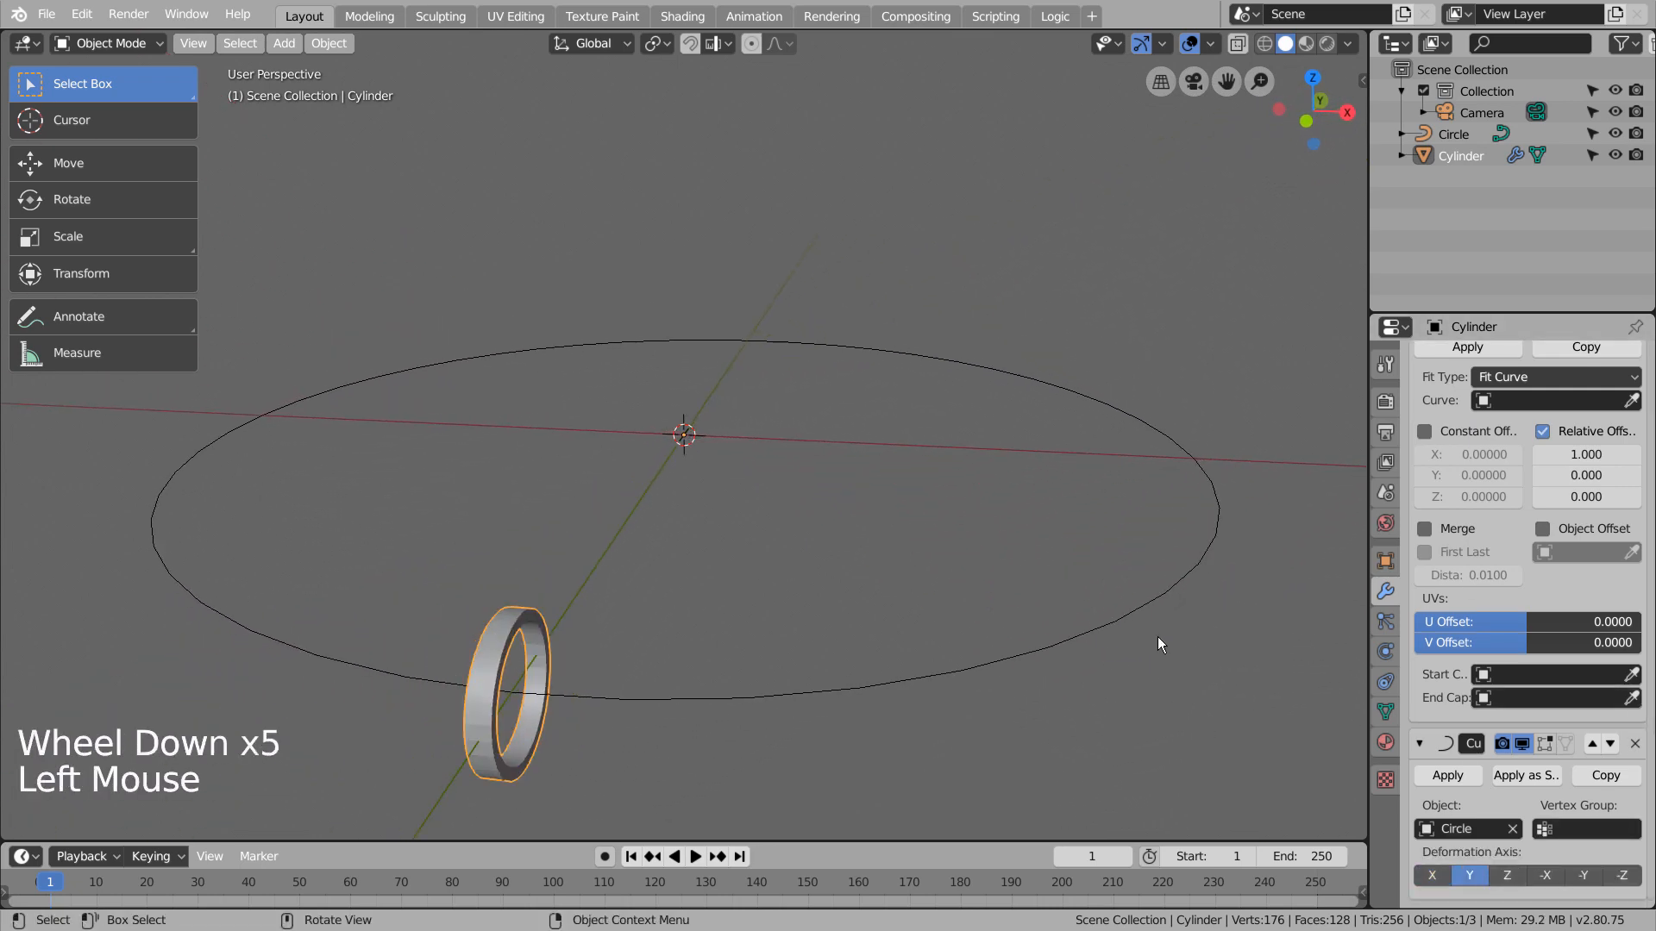
{"action": "scroll", "coordinate": [1554, 541], "scroll_direction": "up", "scroll_amount": 3}
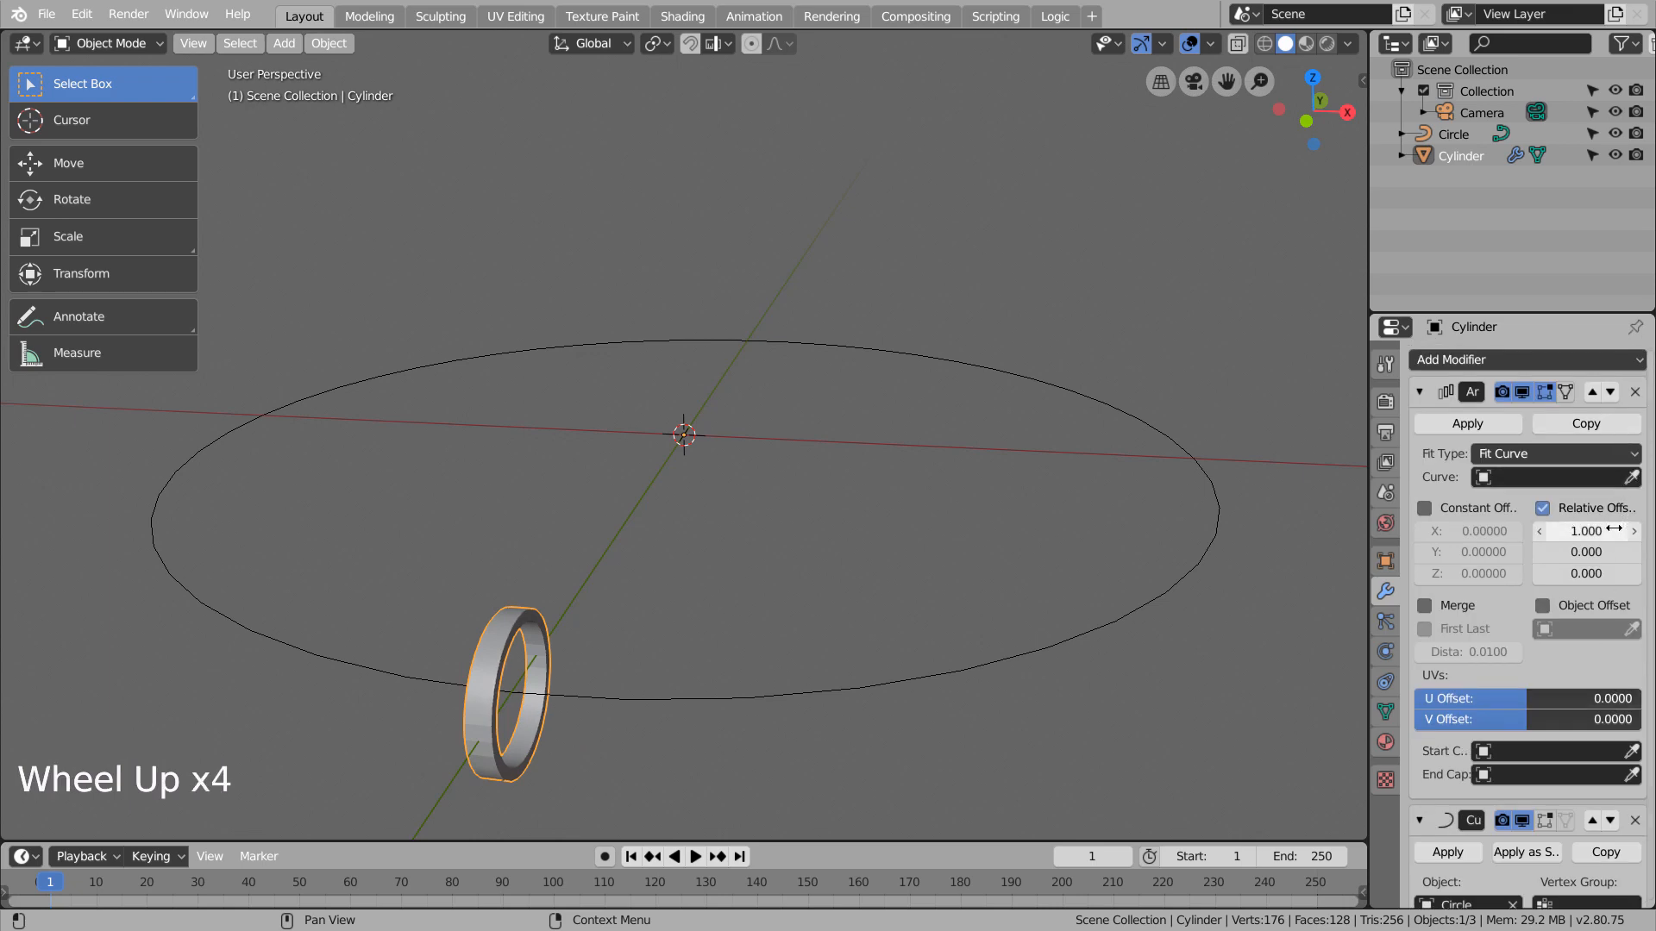
{"action": "scroll", "coordinate": [1095, 652], "scroll_direction": "down", "scroll_amount": 4}
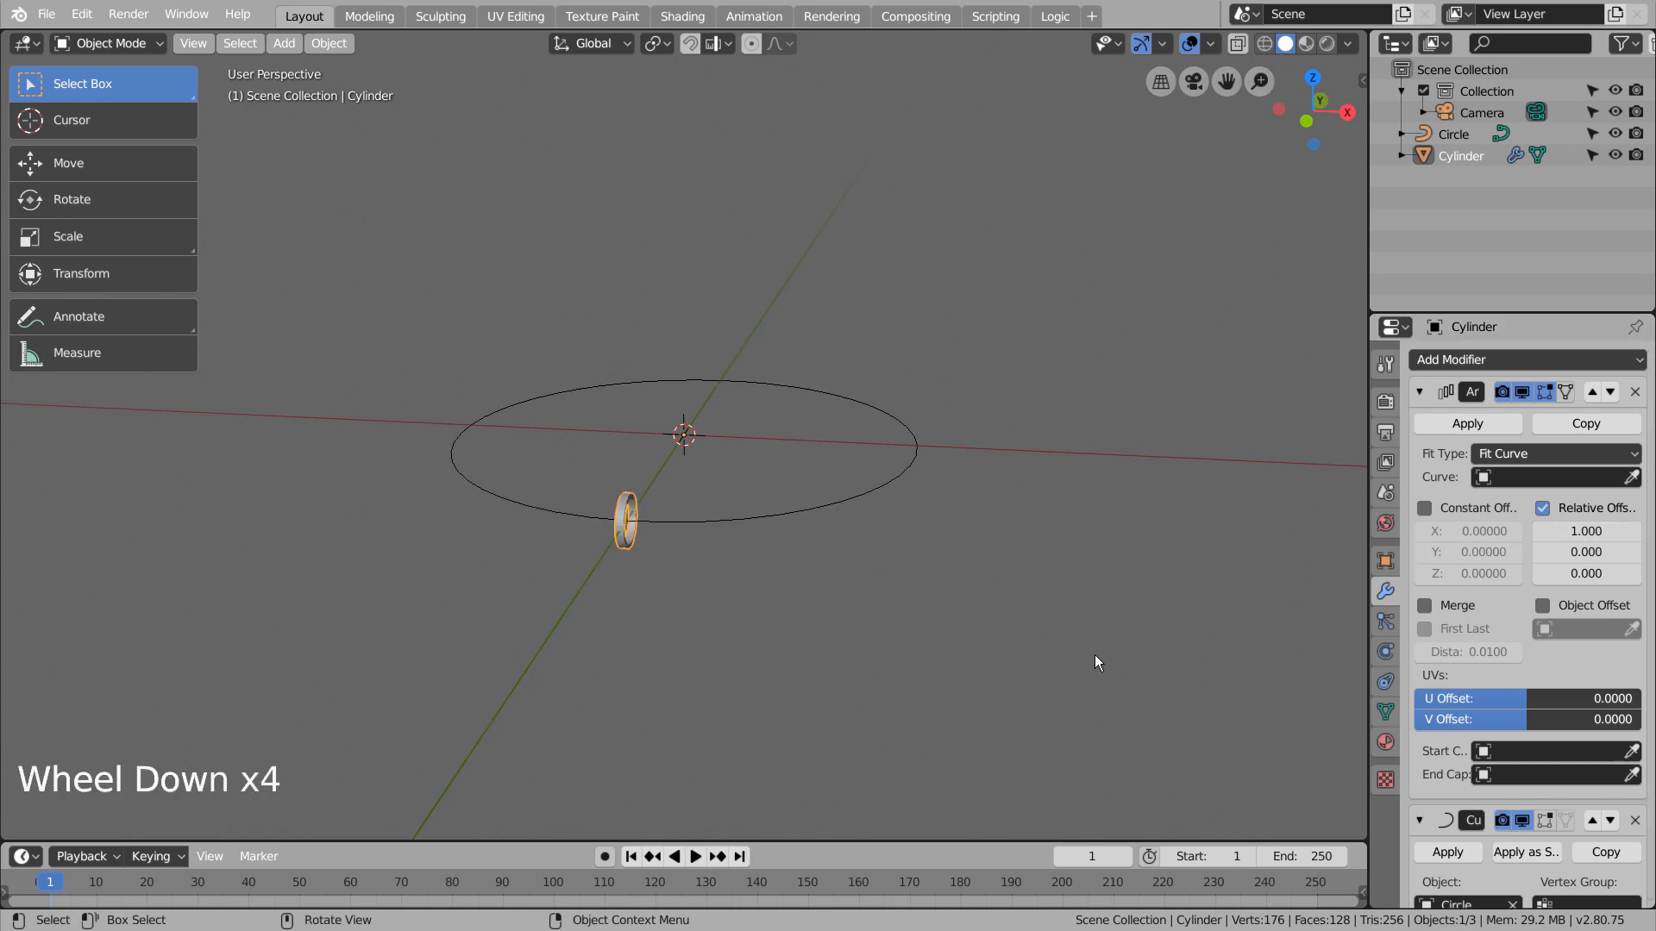
{"action": "mouse_move", "coordinate": [1094, 654]}
{"action": "middle_mouse_down"}
{"action": "mouse_move", "coordinate": [1209, 645]}
{"action": "mouse_move", "coordinate": [1063, 657]}
{"action": "middle_mouse_up"}
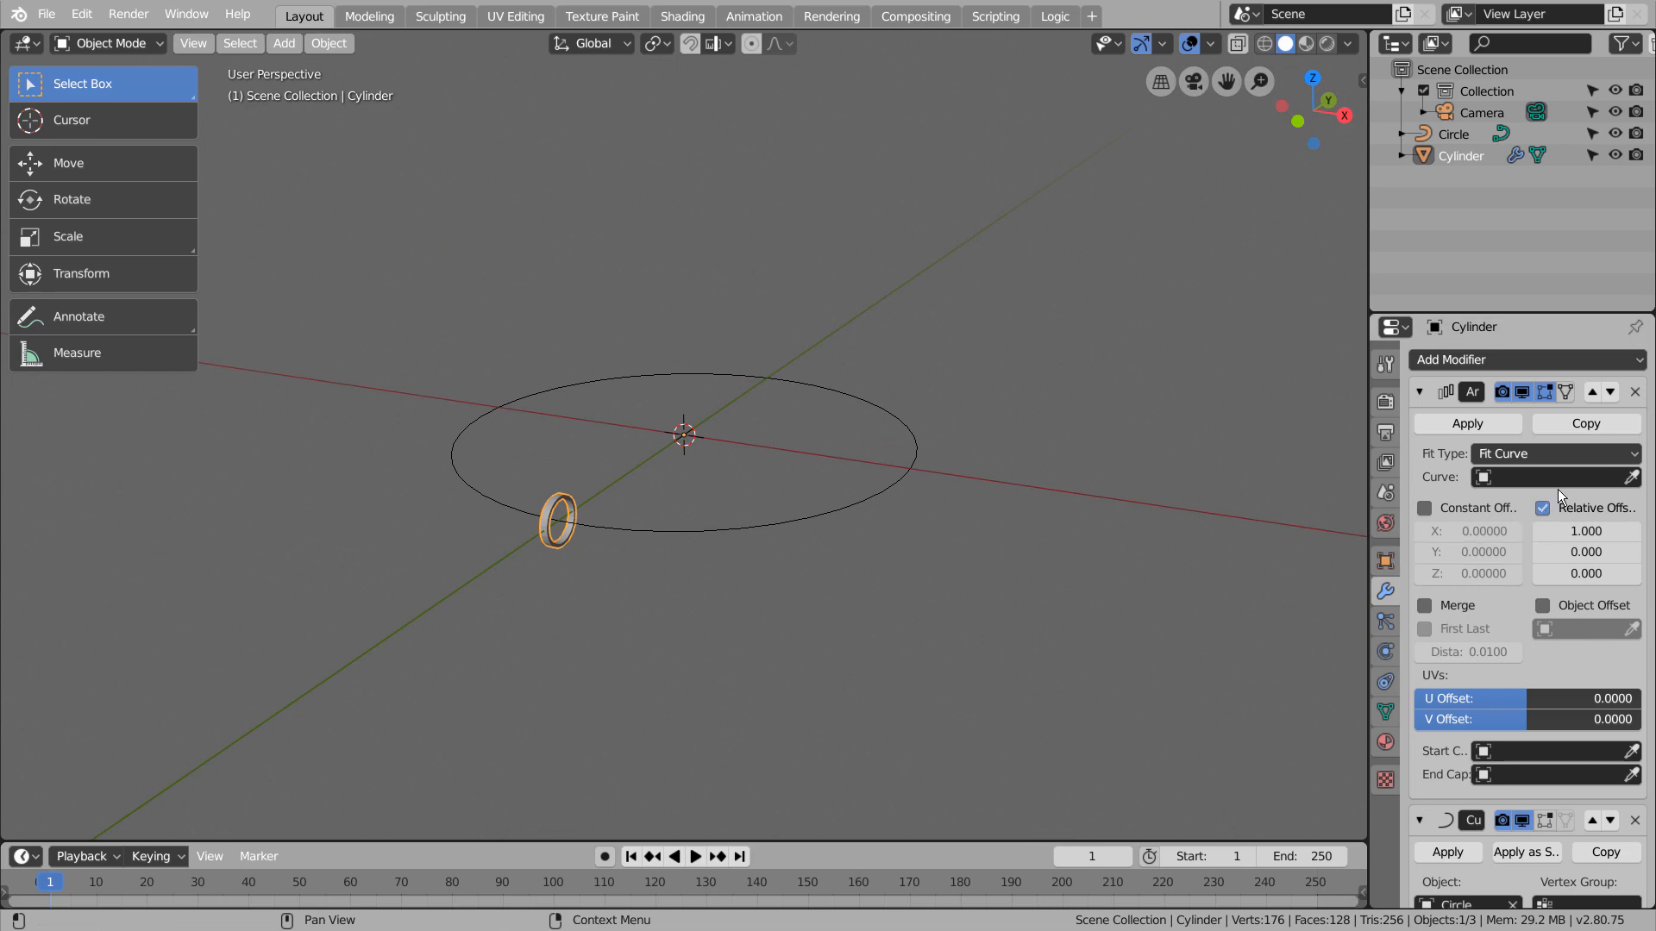
Set Circle as the Array modifier's fit curve and X as the Curve modifier's deformation axis
{"action": "left_click", "coordinate": [1492, 478]}
{"action": "left_click", "coordinate": [1470, 505]}
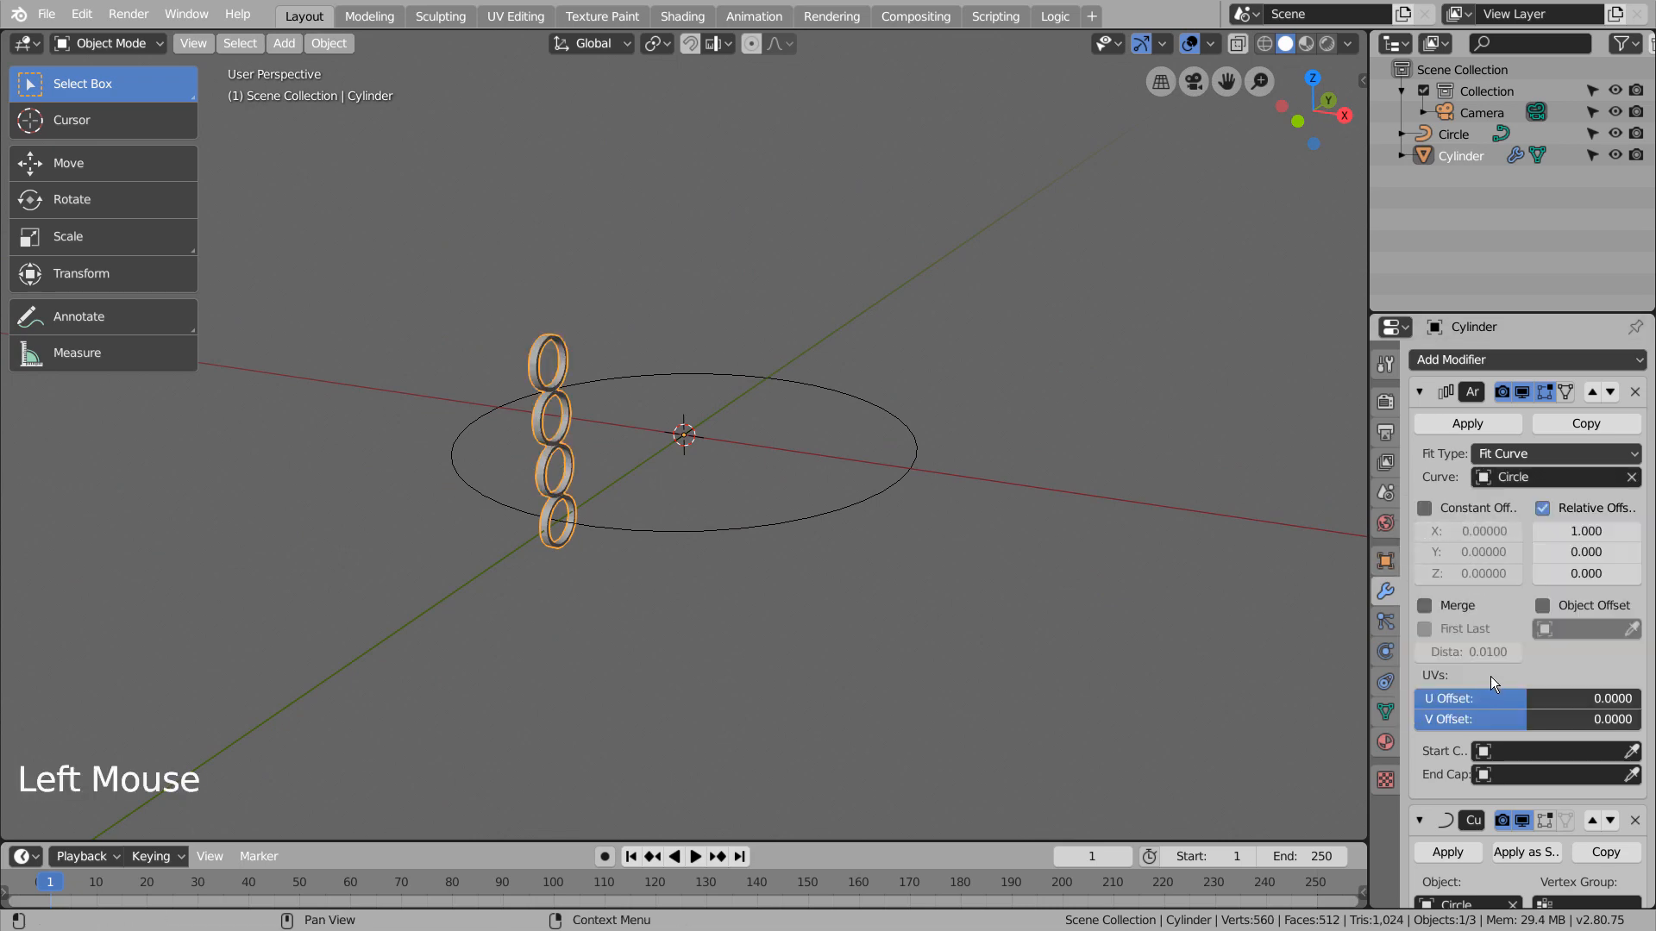
{"action": "scroll", "coordinate": [1491, 676], "scroll_direction": "down", "scroll_amount": 5}
{"action": "left_click", "coordinate": [1433, 875]}
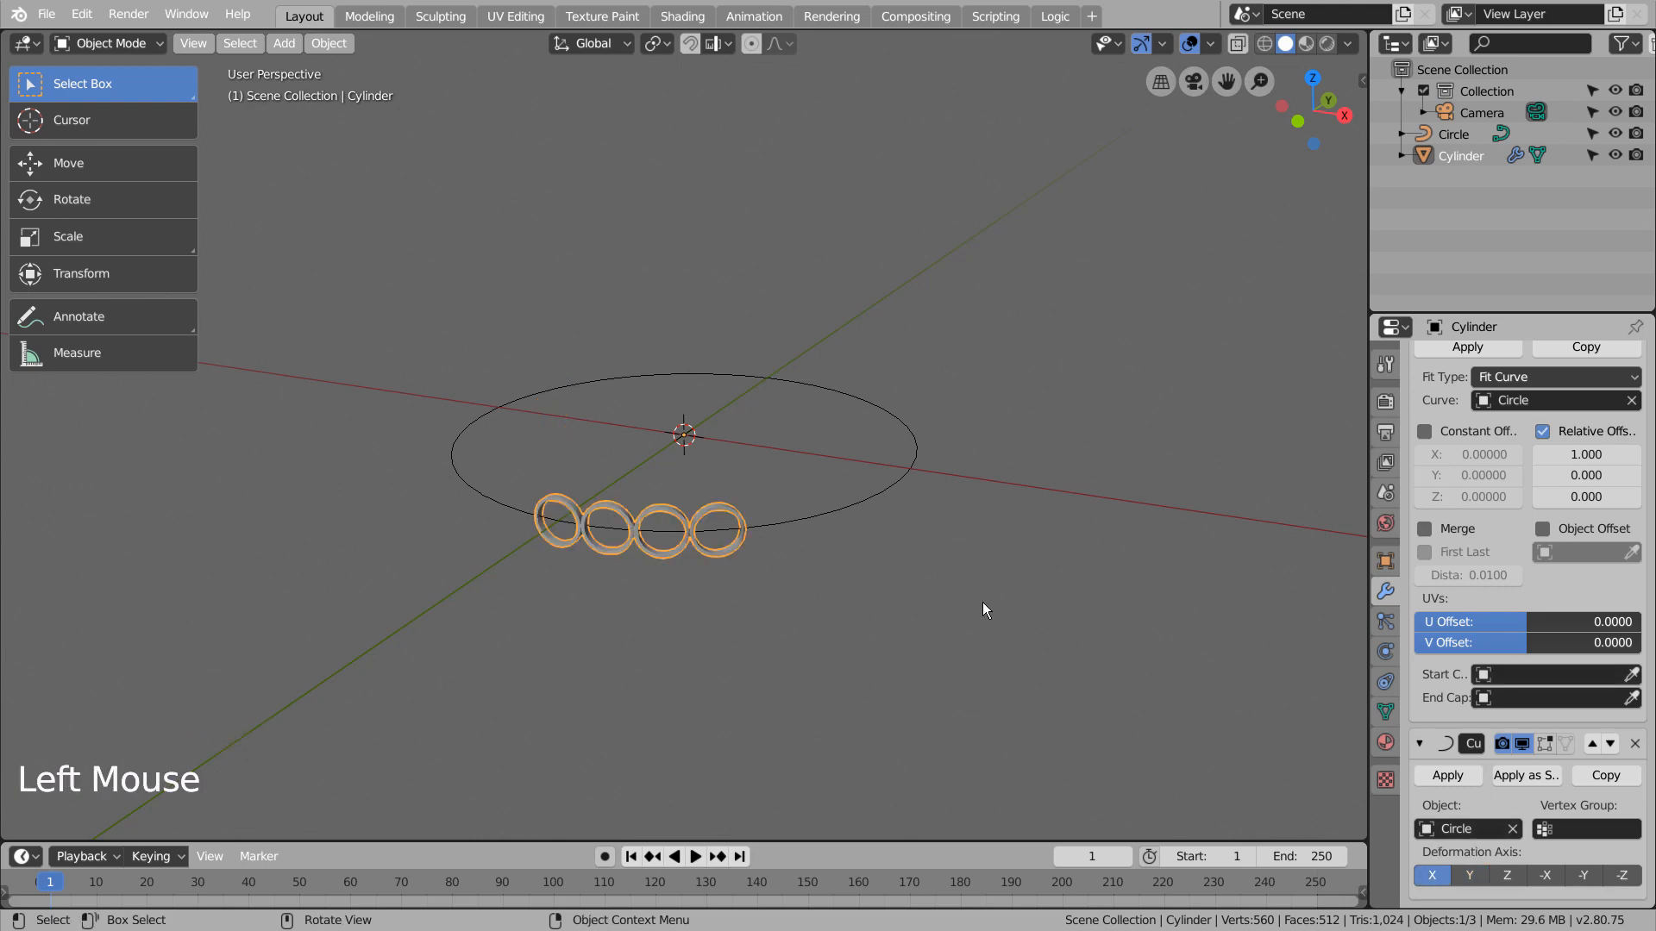
In Edit Mode, select the ring's entire mesh and rotate it 90° about Z in the top view
{"action": "key", "text": "Tab"}
{"action": "key", "text": "r"}
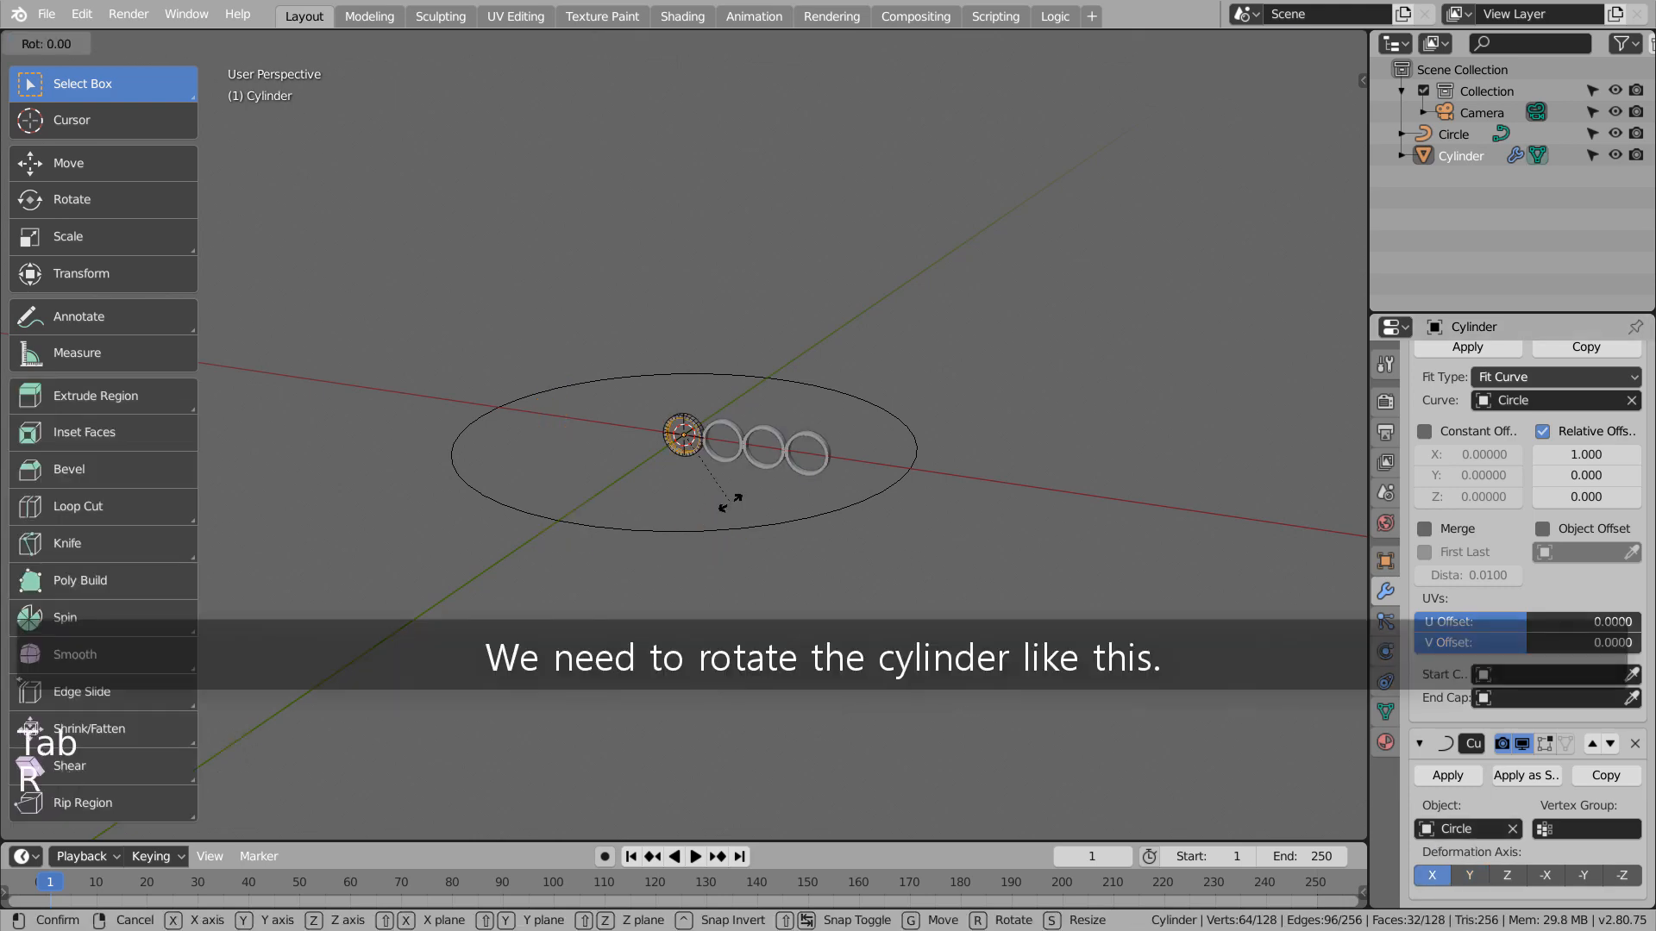
{"action": "left_click", "coordinate": [610, 499]}
{"action": "key", "text": "ctrl+z"}
{"action": "key", "text": "KP_7"}
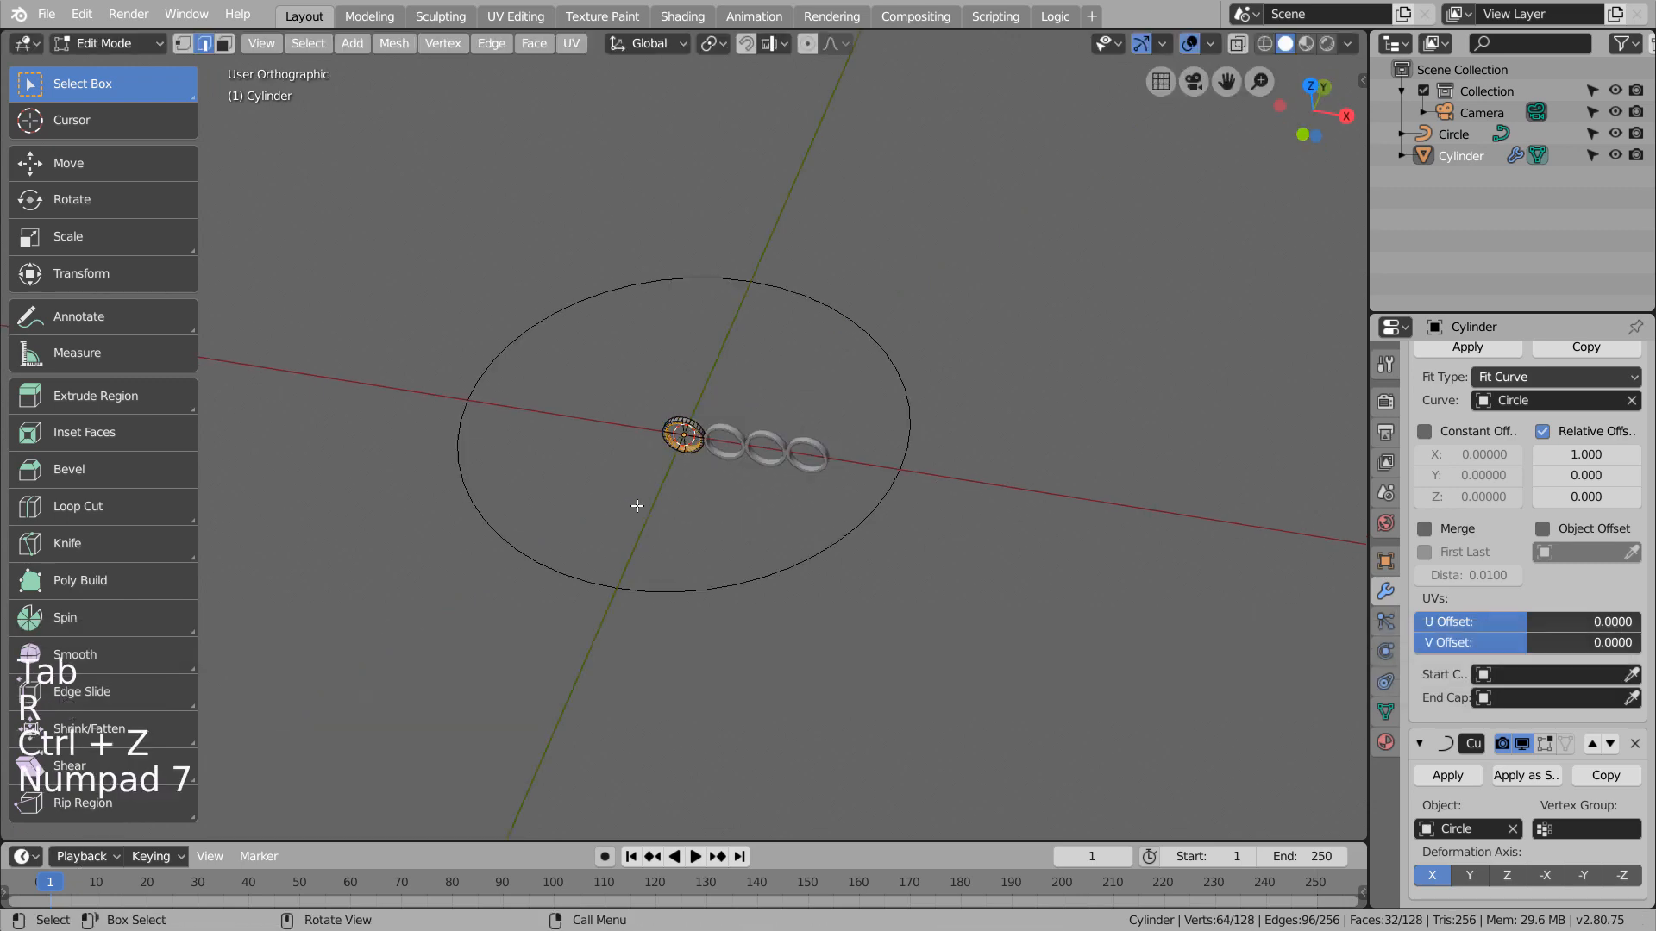
{"action": "key", "text": "r"}
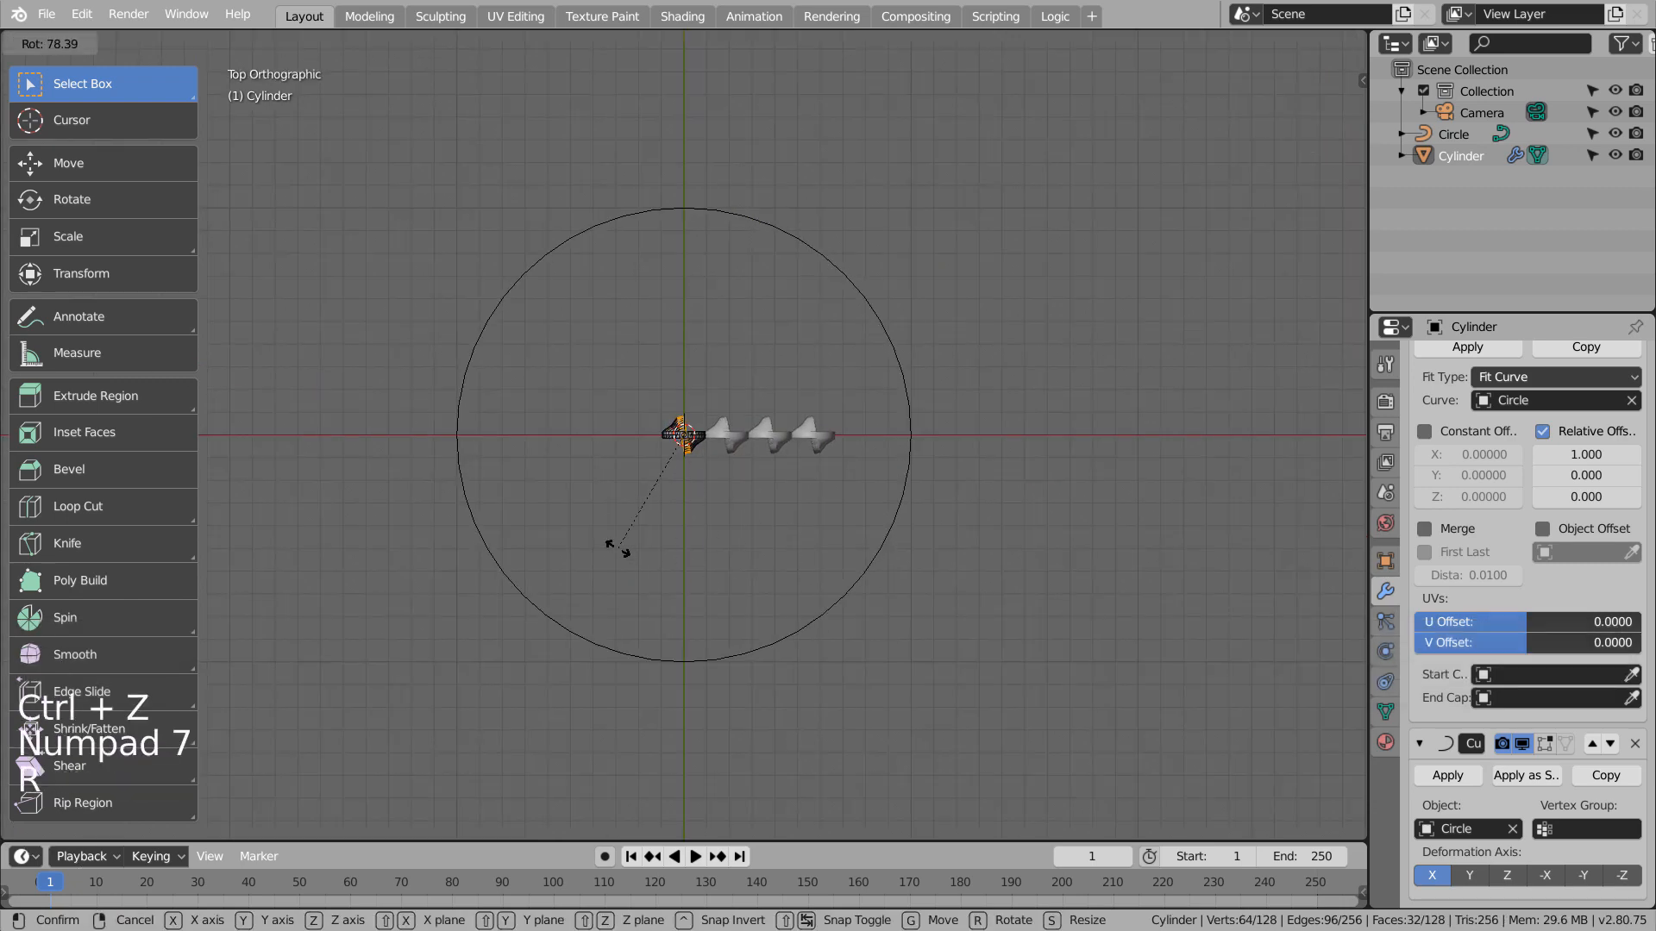
{"action": "left_click", "coordinate": [596, 534]}
{"action": "key", "text": "ctrl+z"}
{"action": "key", "text": "a"}
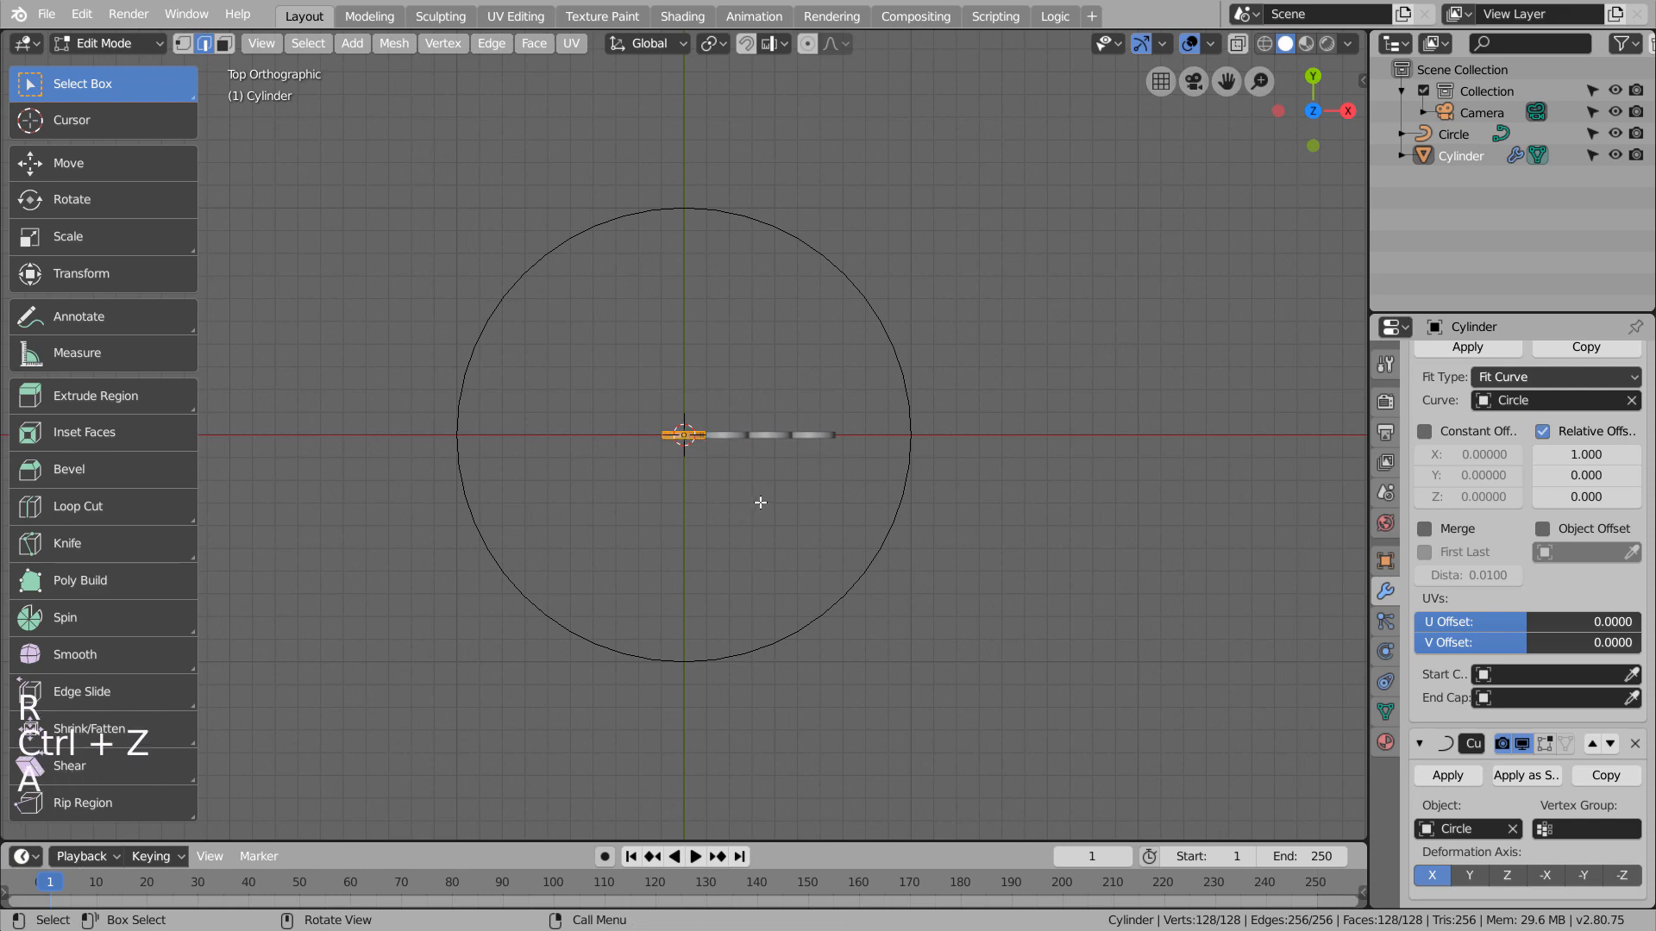
{"action": "key", "text": "r"}
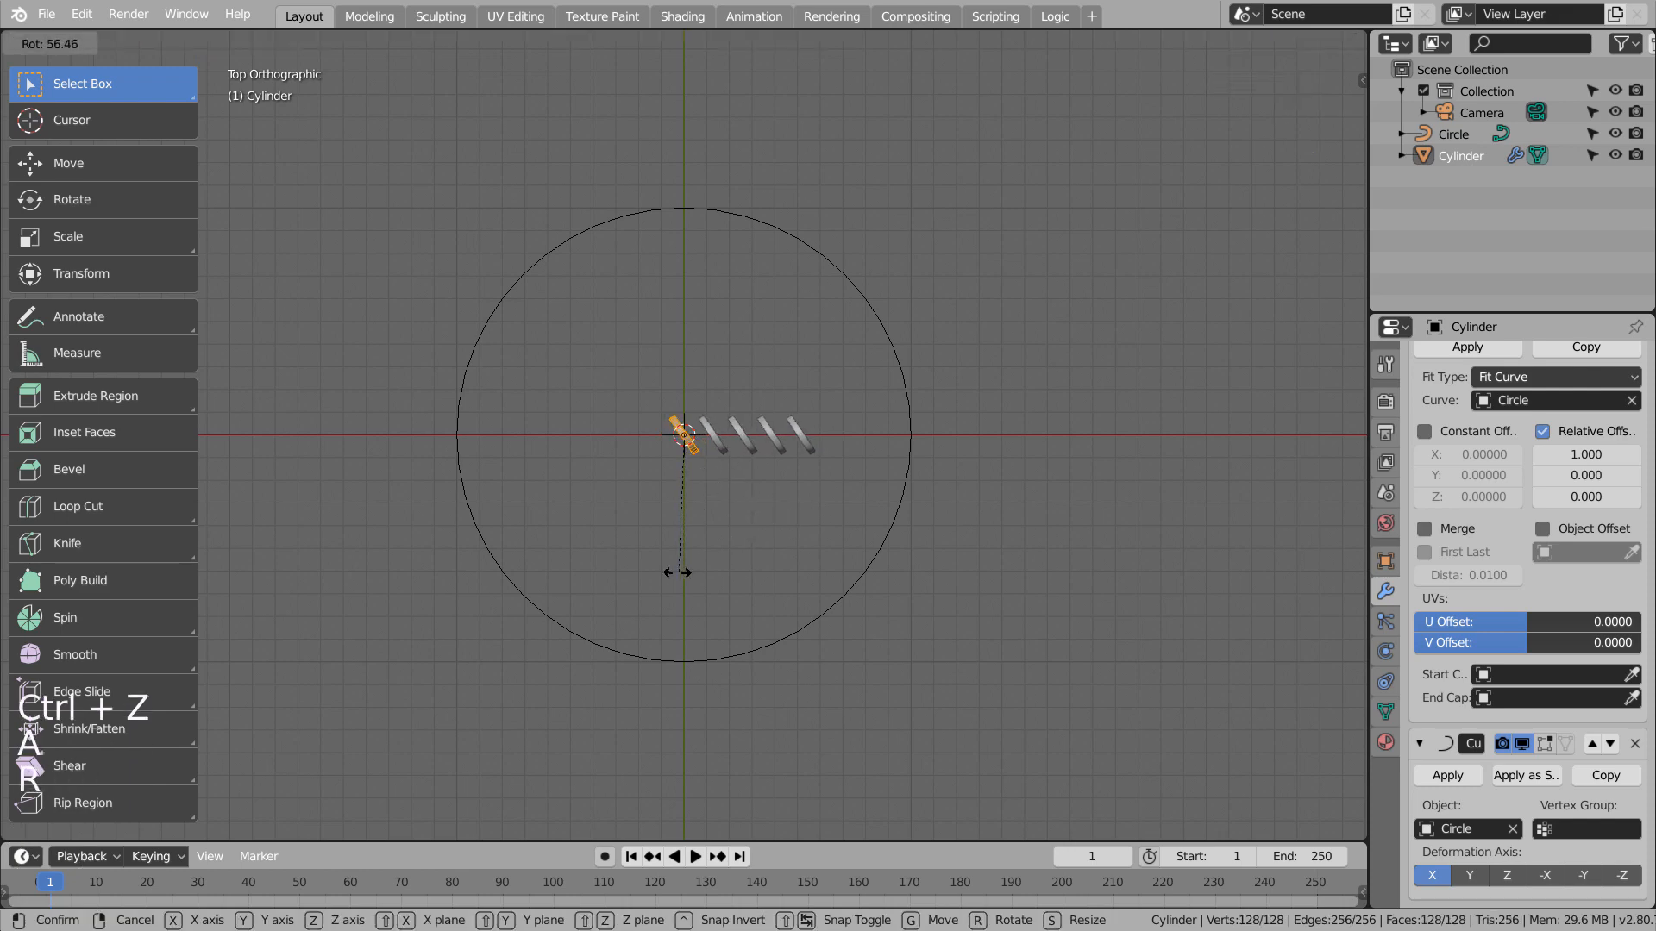
{"action": "key", "text": "ctrl"}
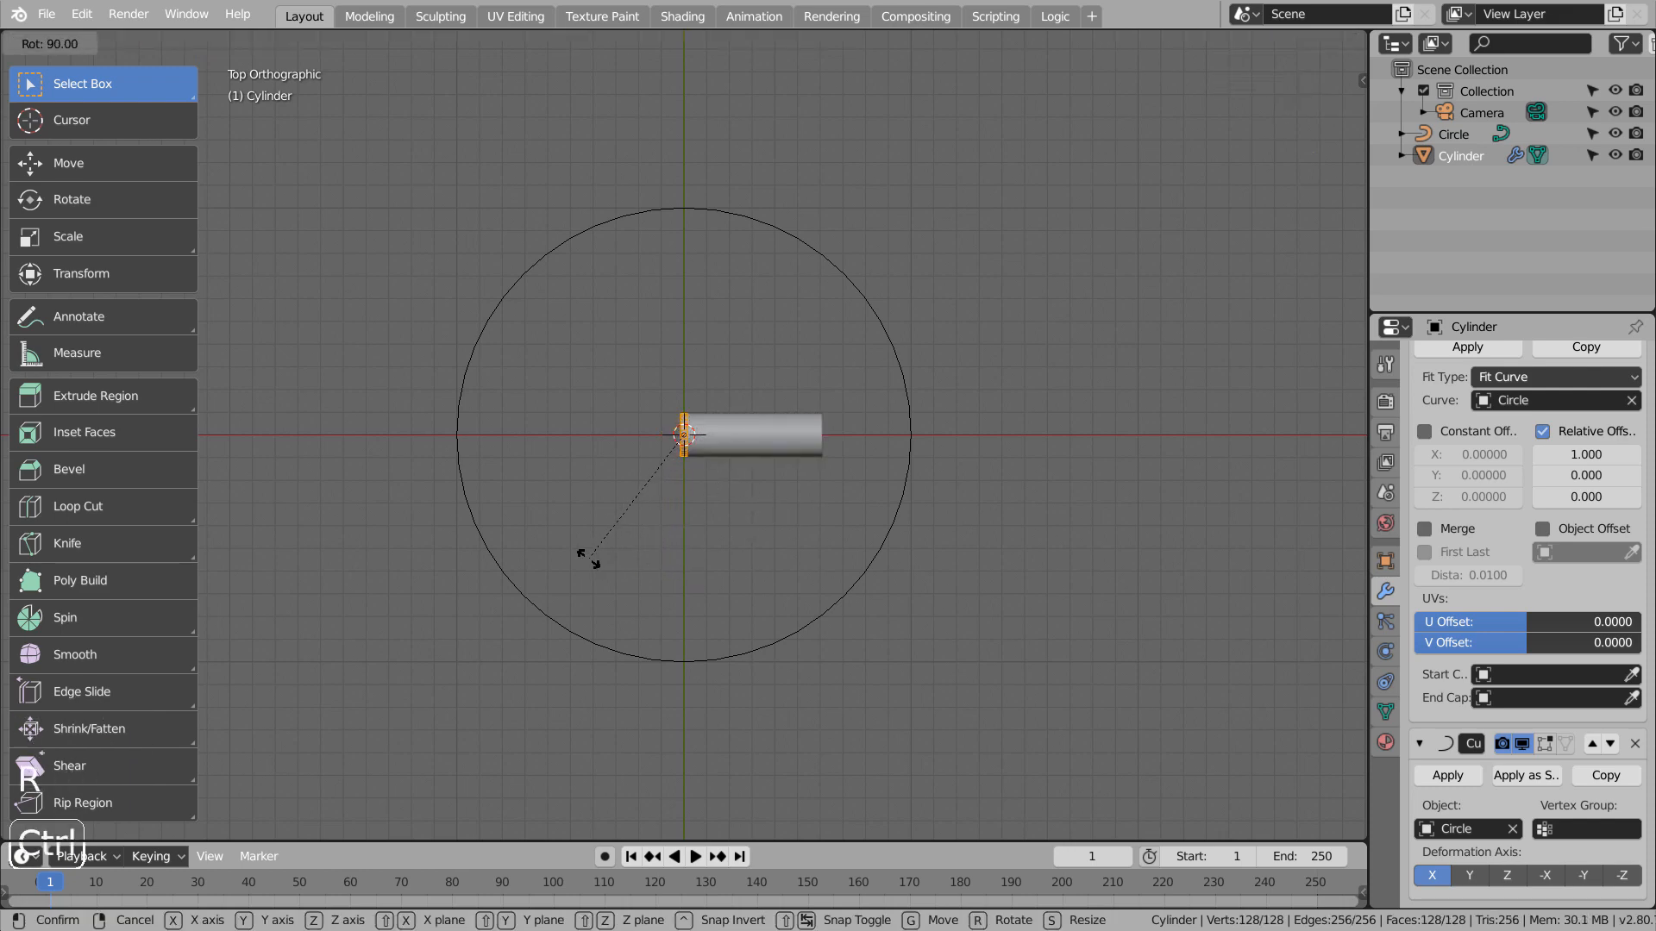
{"action": "left_click", "coordinate": [590, 558]}
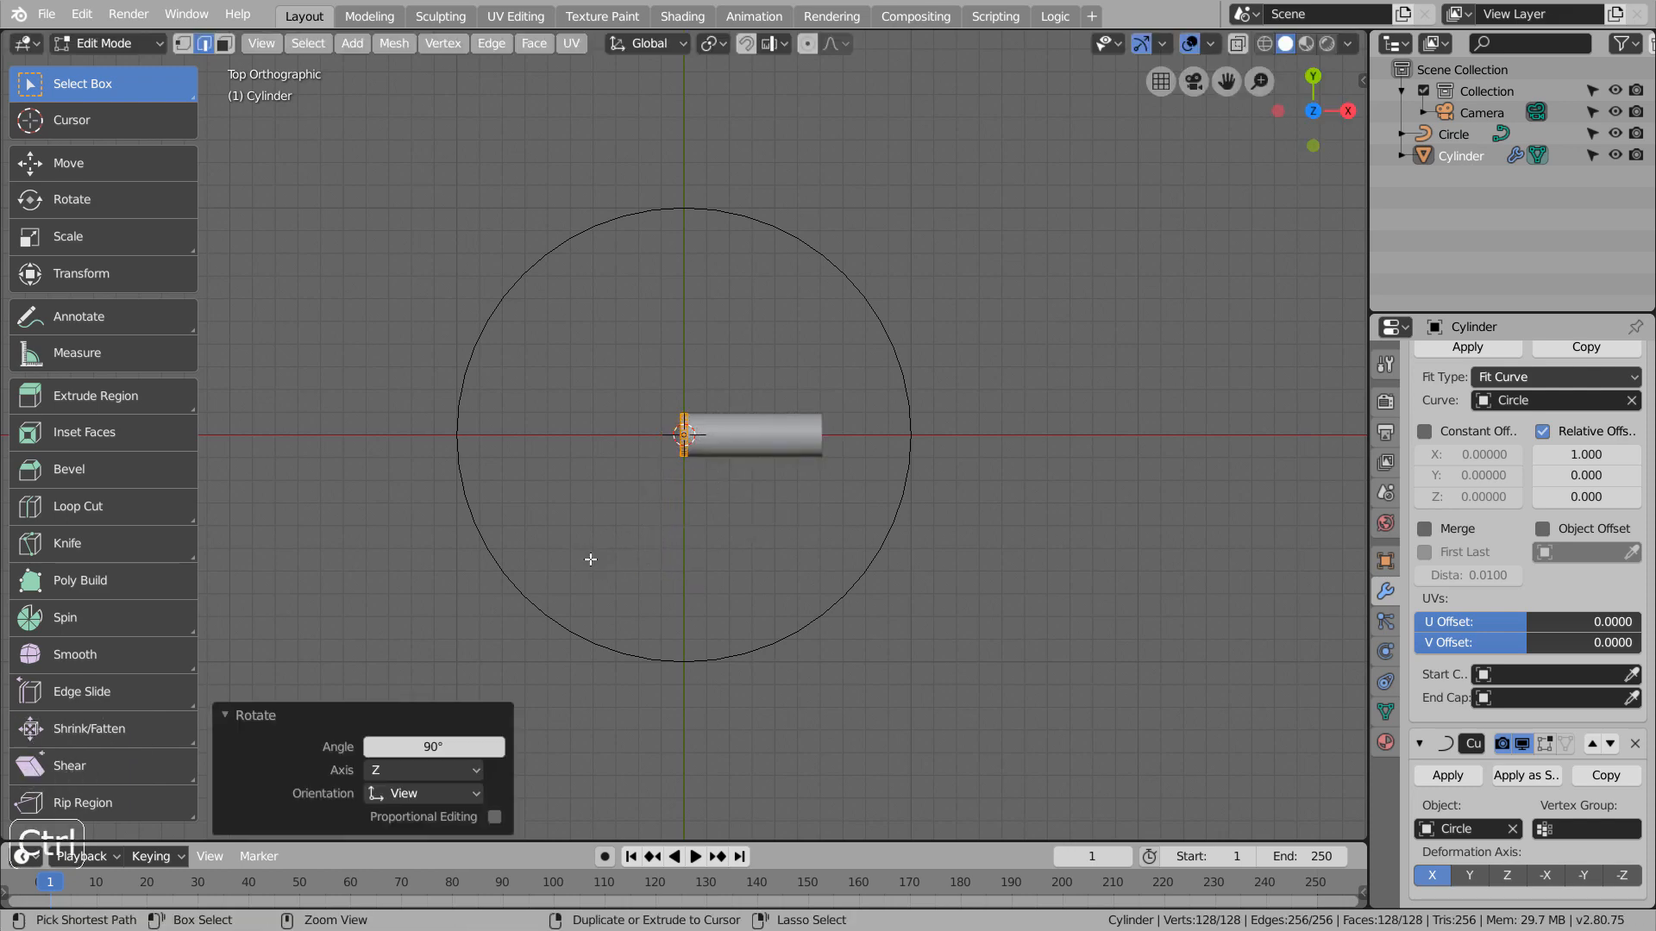
Set the Array modifier's relative X offset to 1.5 and return the ring to Object Mode
{"action": "left_click", "coordinate": [1633, 455]}
{"action": "left_click", "coordinate": [1632, 455]}
{"action": "left_click", "coordinate": [1632, 454]}
{"action": "left_click", "coordinate": [1632, 454]}
{"action": "left_click", "coordinate": [1633, 455]}
{"action": "left_click", "coordinate": [1632, 454]}
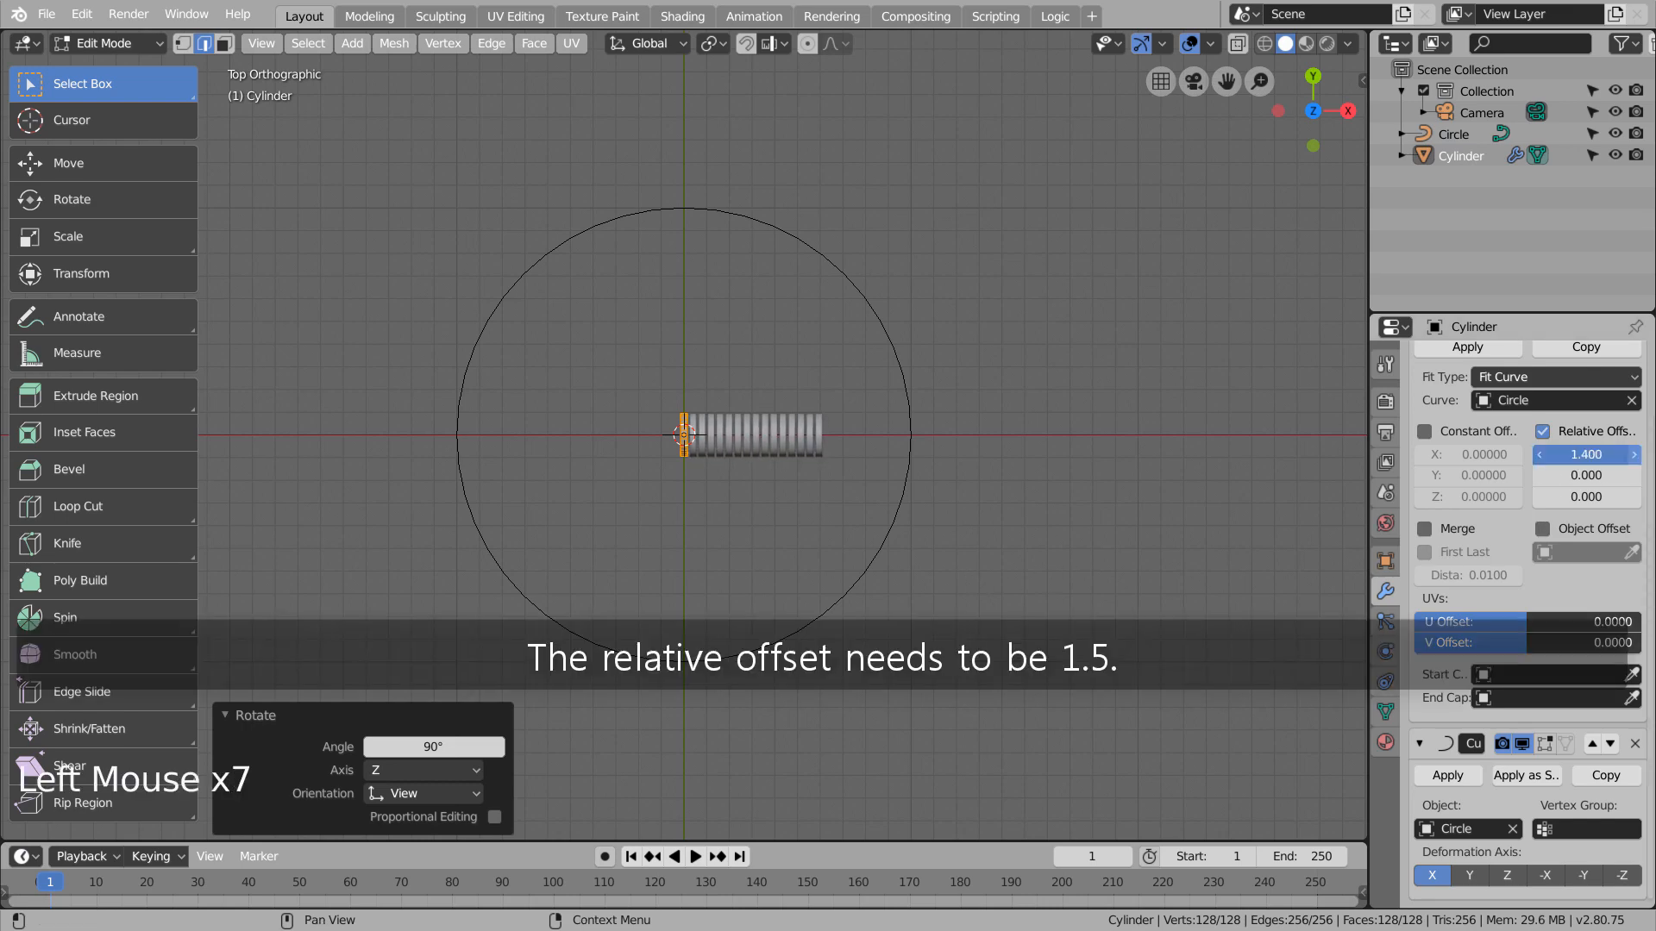
{"action": "left_click", "coordinate": [1633, 454]}
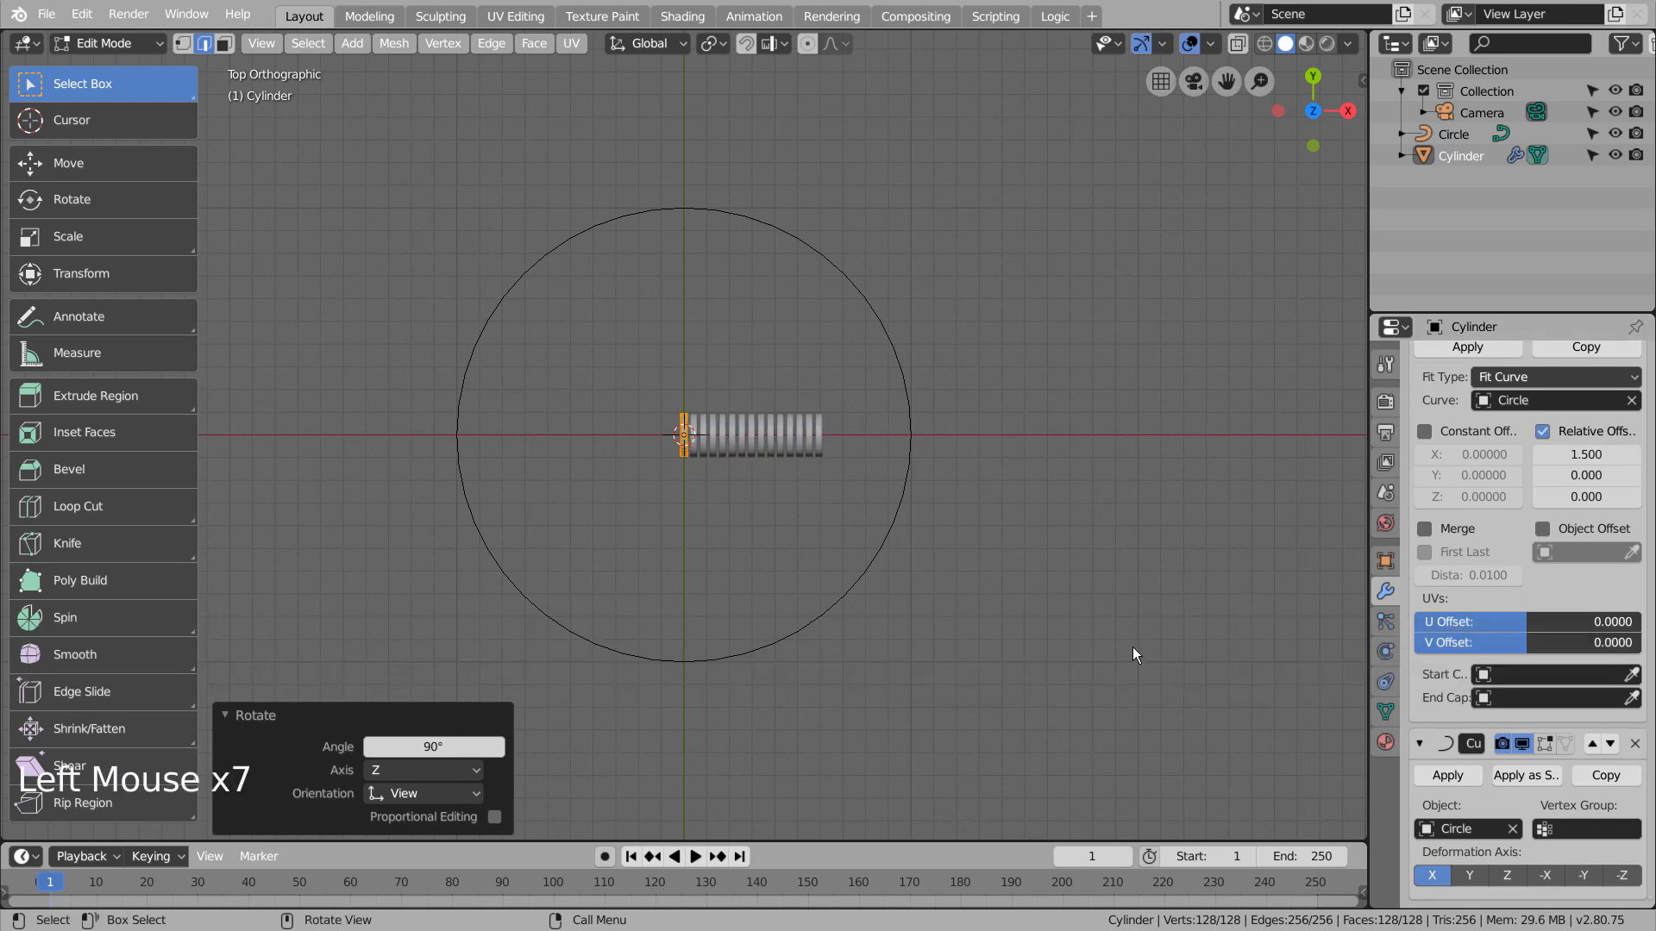
{"action": "key", "text": "Tab"}
{"action": "middle_click_drag", "start_coordinate": [1110, 671], "coordinate": [1012, 551]}
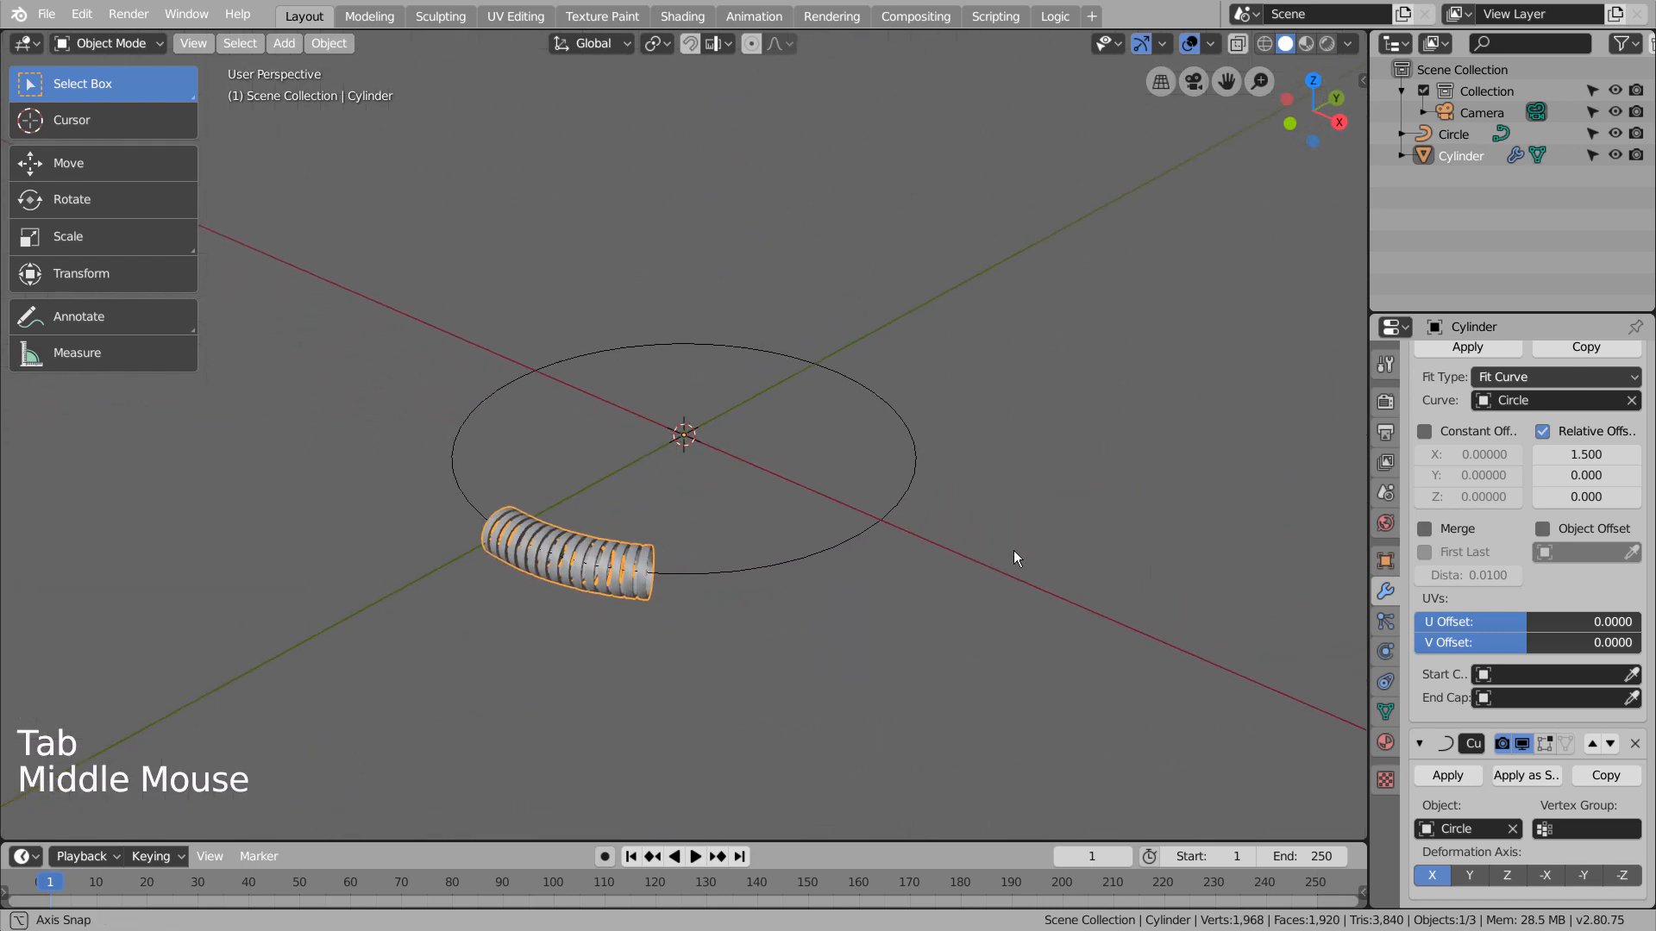
{"action": "middle_click_drag", "start_coordinate": [959, 634], "coordinate": [999, 655]}
{"action": "key", "text": "g"}
{"action": "left_click", "coordinate": [1083, 595]}
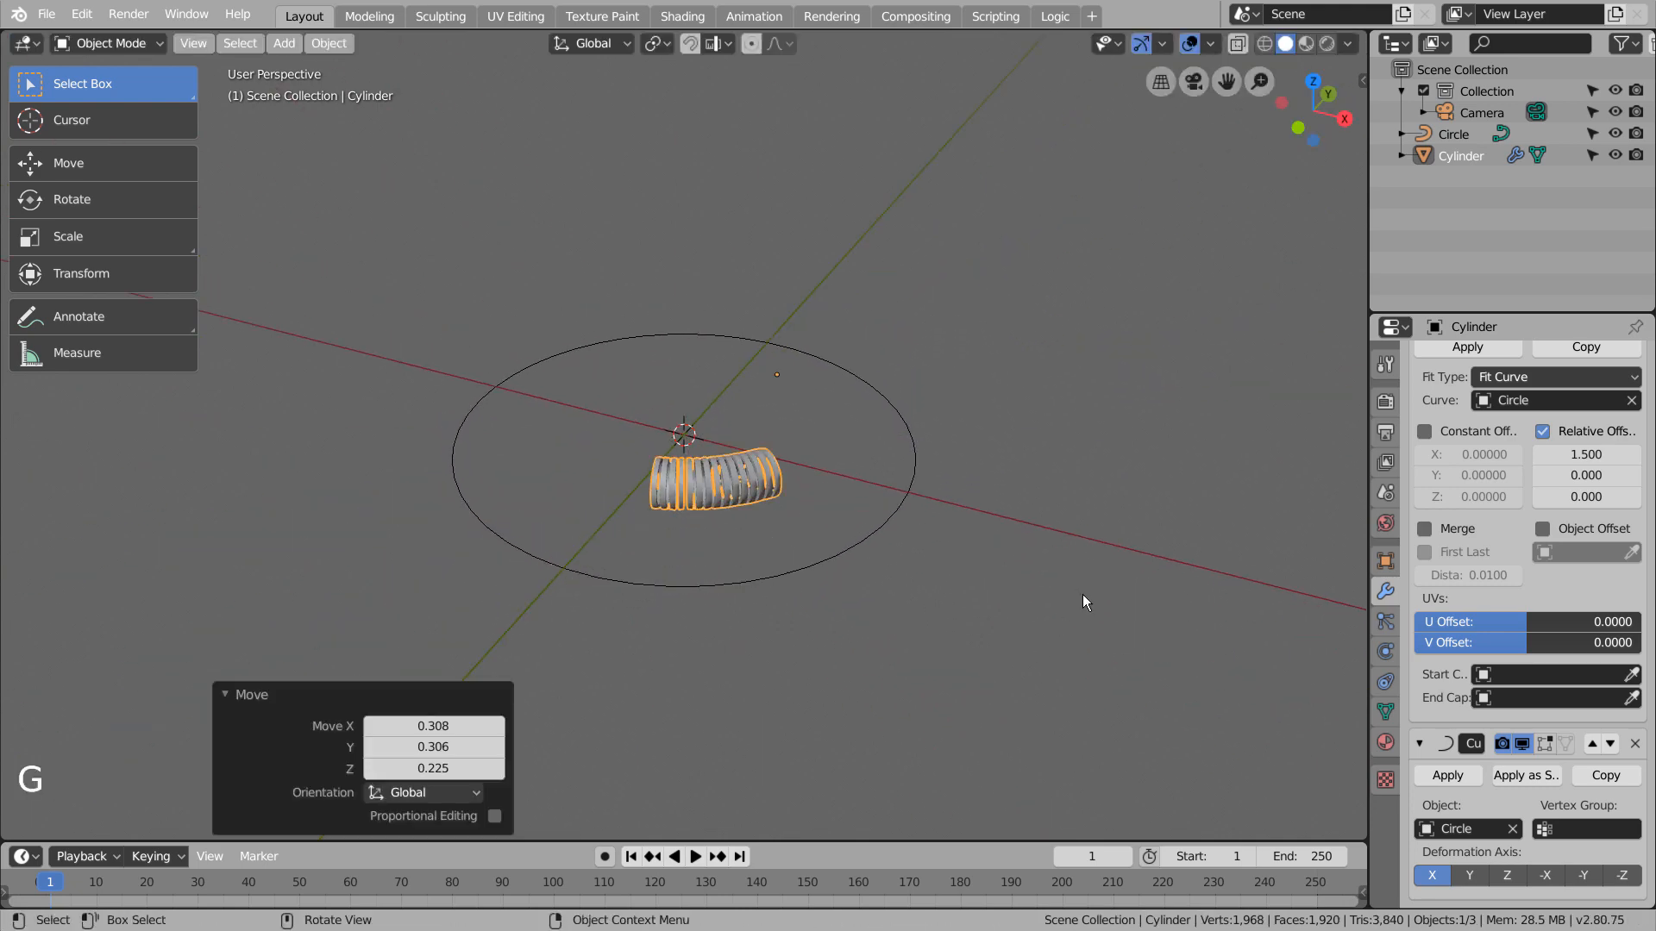
{"action": "key", "text": "ctrl+z"}
Edit the circle curve and raise its control point on the positive X side along Z with the Move tool
{"action": "middle_click_drag", "start_coordinate": [844, 640], "coordinate": [931, 639]}
{"action": "scroll", "coordinate": [930, 634], "scroll_direction": "up", "scroll_amount": 2}
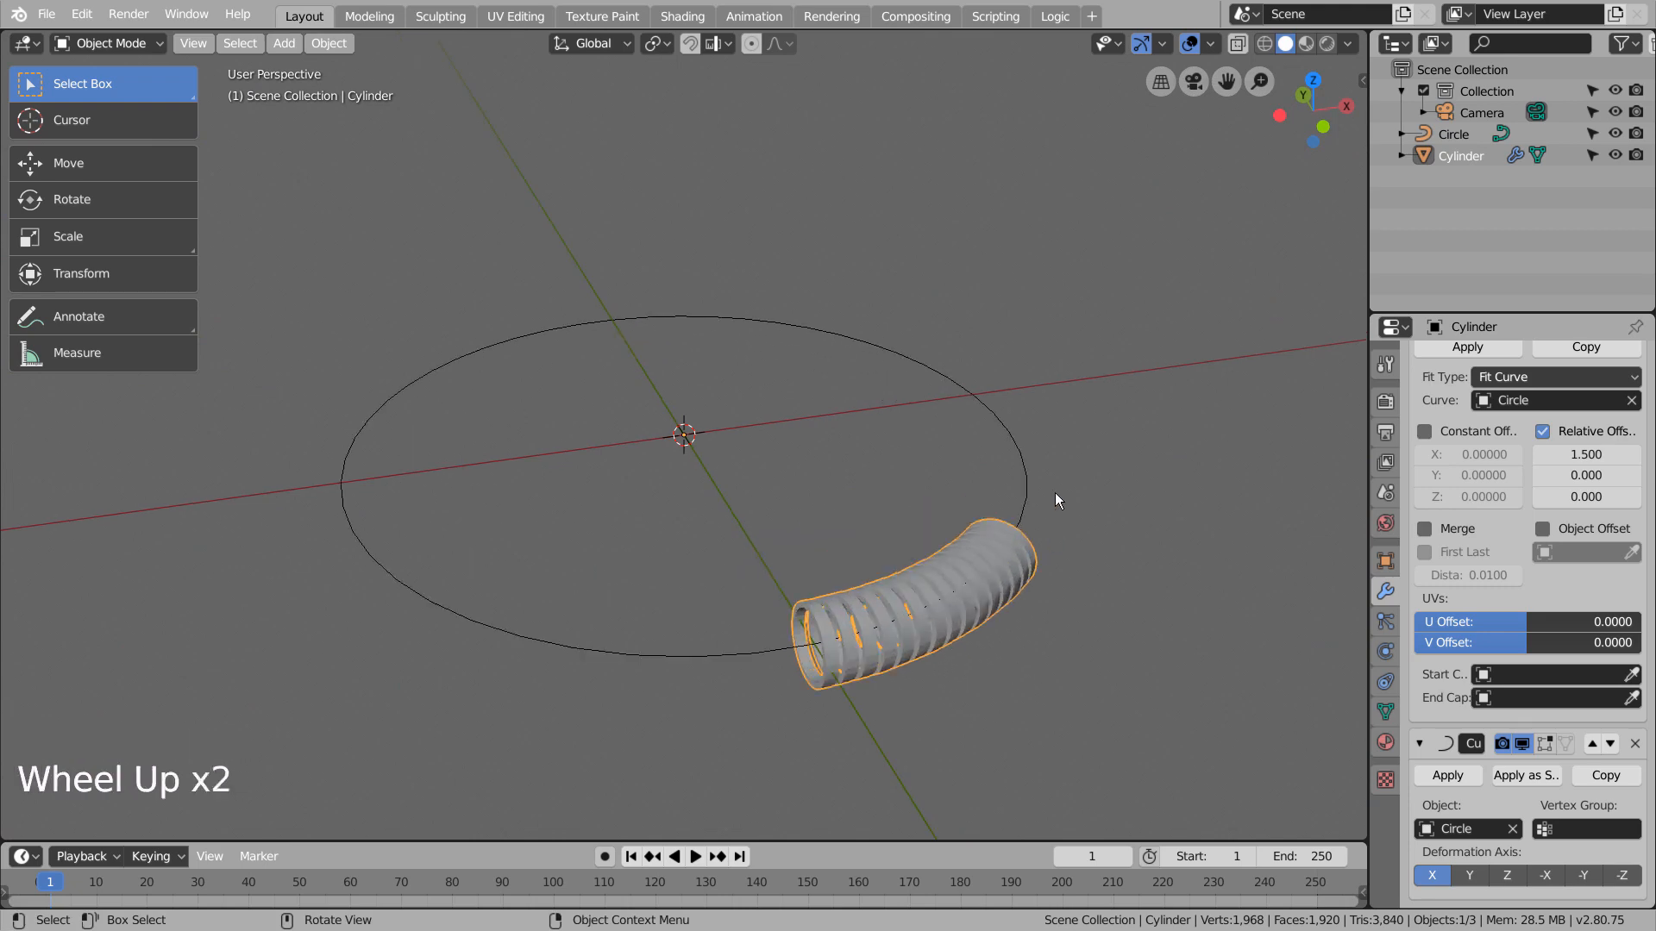
{"action": "left_click", "coordinate": [1032, 485]}
{"action": "key", "text": "Tab"}
{"action": "left_click", "coordinate": [976, 398]}
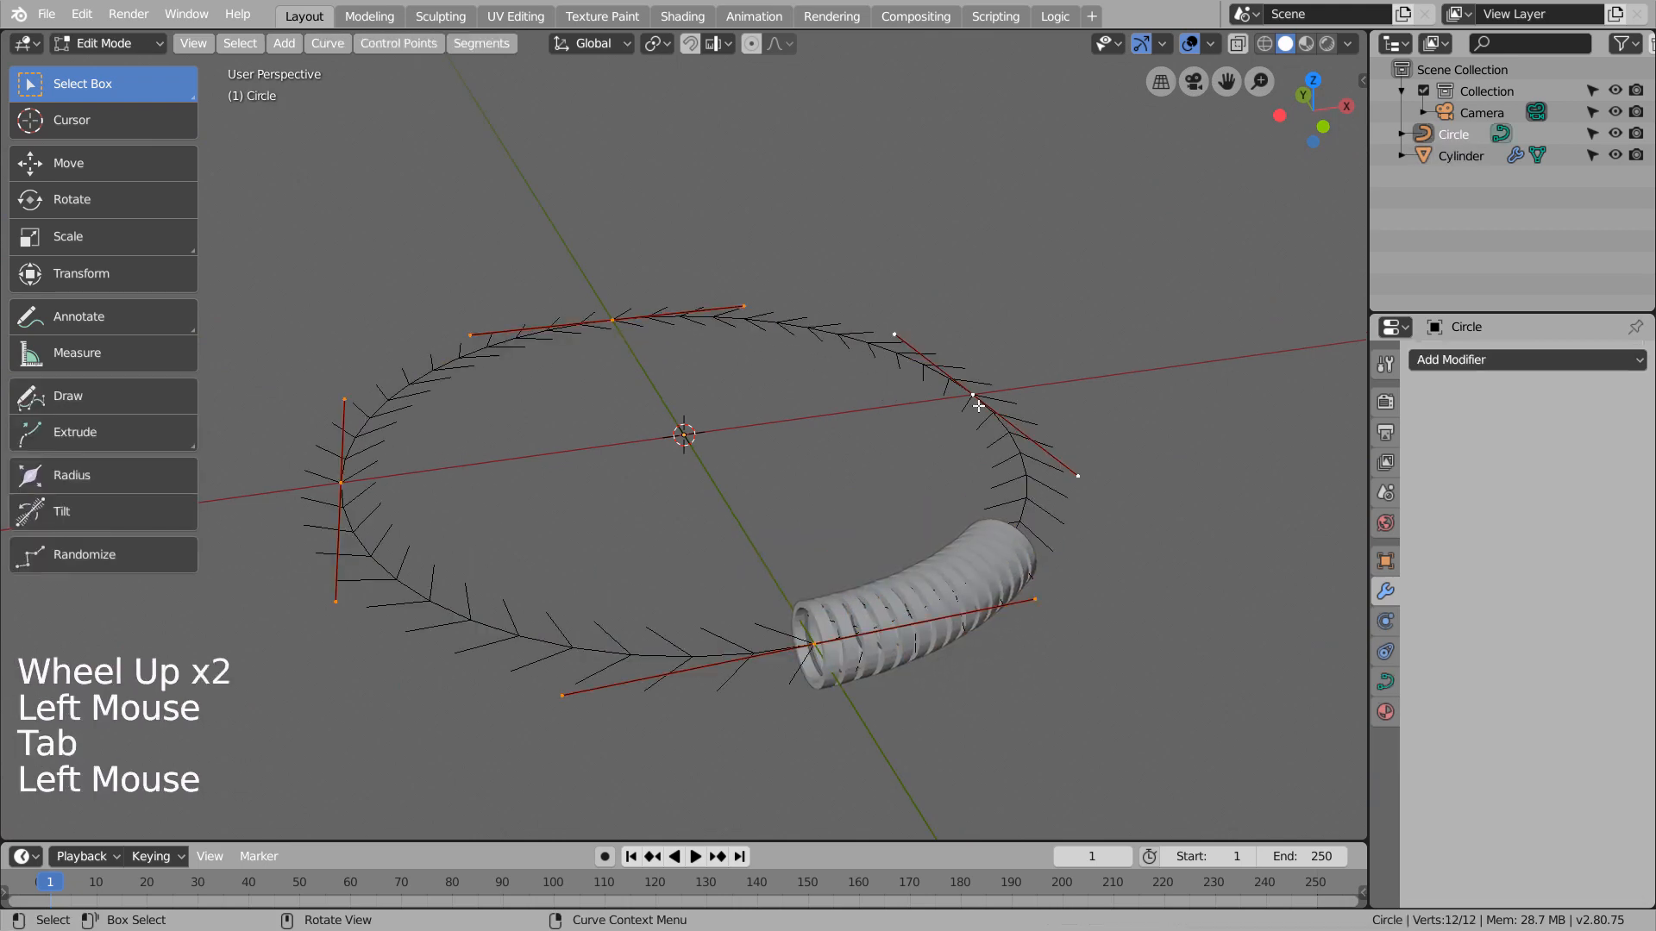
{"action": "left_click", "coordinate": [350, 481], "text": "shift"}
{"action": "middle_click_drag", "start_coordinate": [636, 535], "coordinate": [724, 488]}
{"action": "left_click", "coordinate": [813, 394]}
{"action": "left_click", "coordinate": [68, 163]}
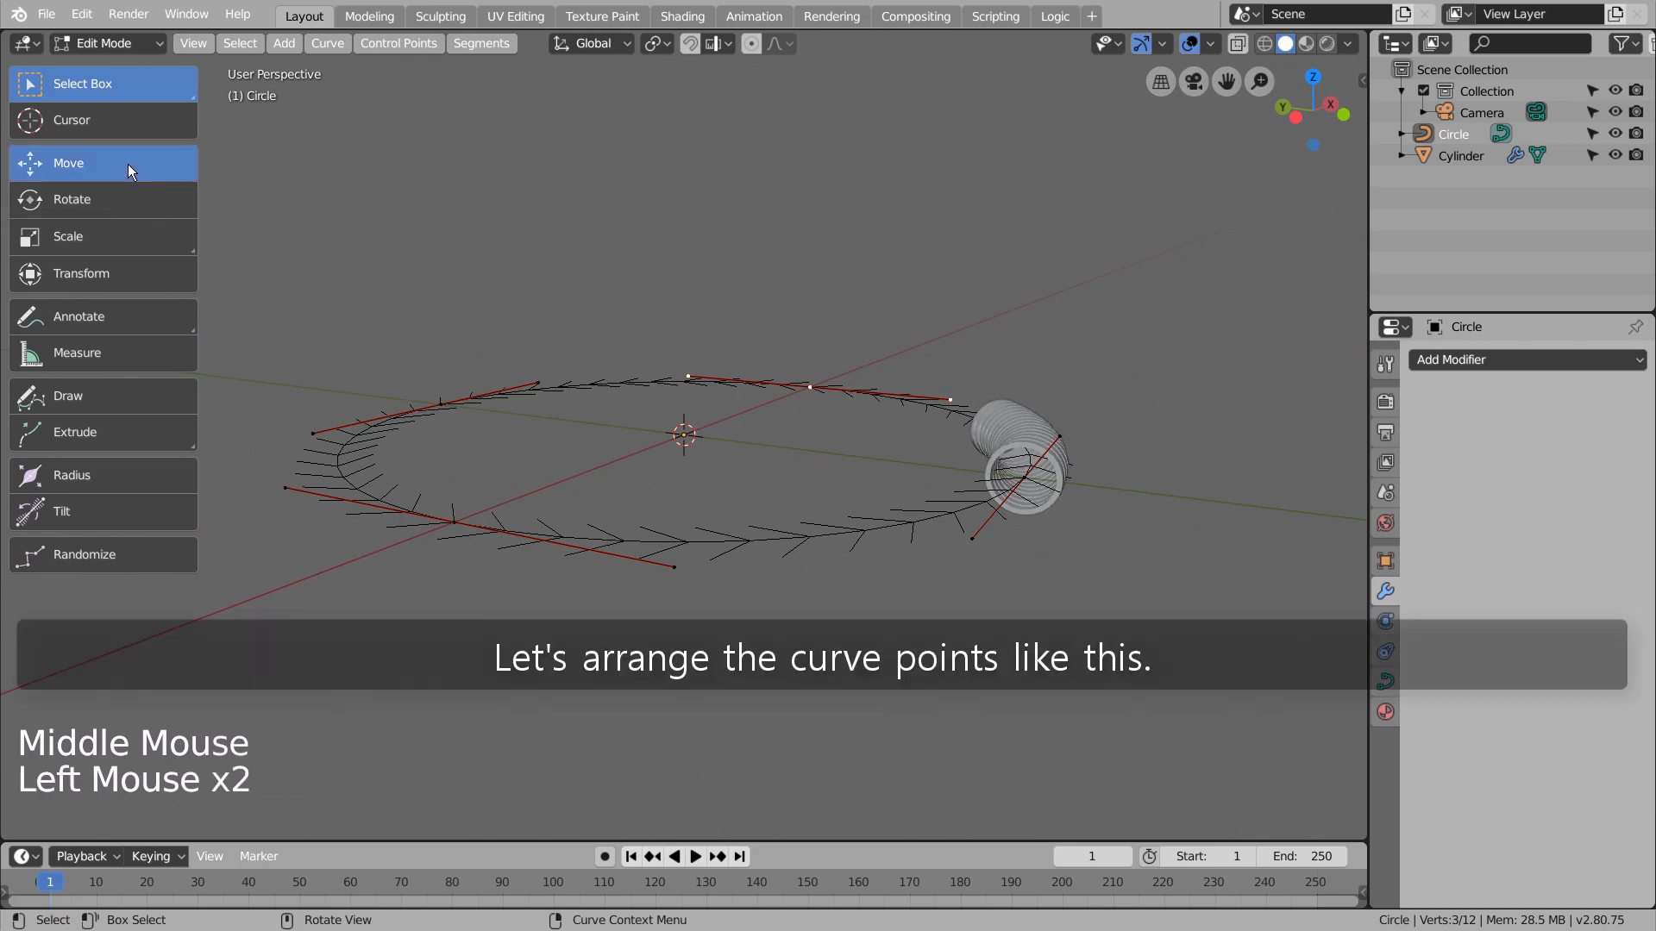
{"action": "left_click_drag", "start_coordinate": [814, 313], "coordinate": [818, 152]}
Lower the curve's control point on the negative X side along Z and leave Edit Mode
{"action": "left_click", "coordinate": [474, 531]}
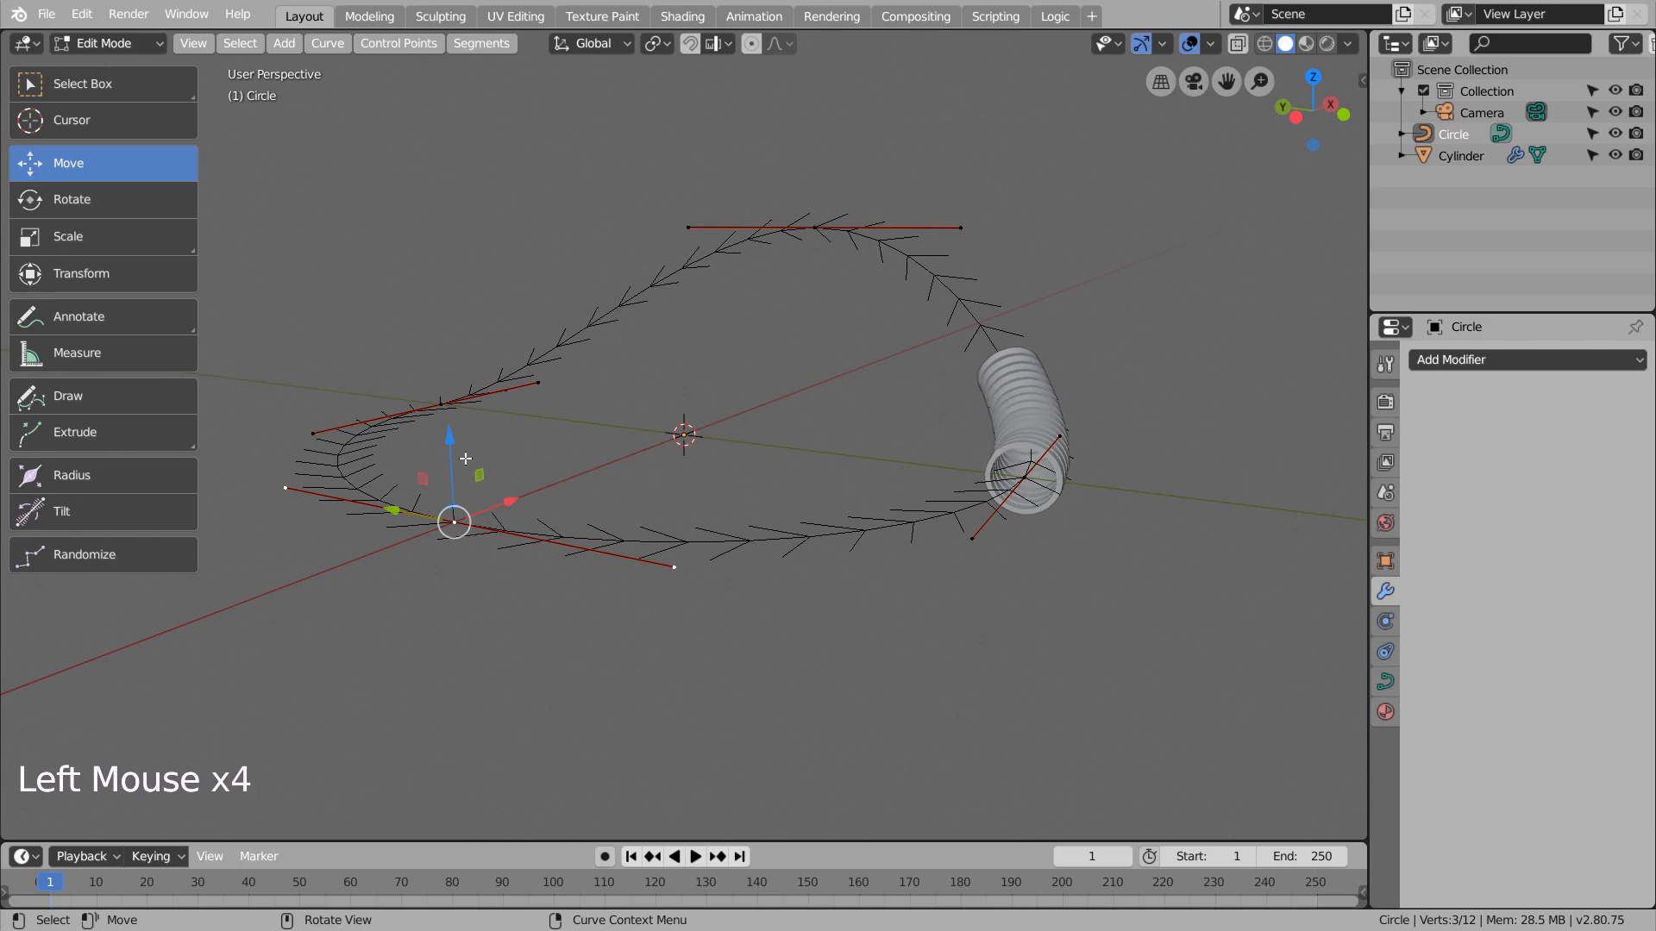
{"action": "left_click_drag", "start_coordinate": [465, 458], "coordinate": [470, 567]}
{"action": "key", "text": "ctrl+z"}
{"action": "left_click_drag", "start_coordinate": [448, 449], "coordinate": [517, 559]}
{"action": "middle_click_drag", "start_coordinate": [980, 595], "coordinate": [802, 611]}
{"action": "left_click", "coordinate": [797, 611]}
{"action": "key", "text": "Tab"}
Select the arrayed rings and apply all transforms so they fill the whole curve
{"action": "left_click", "coordinate": [793, 610]}
{"action": "left_click", "coordinate": [794, 606]}
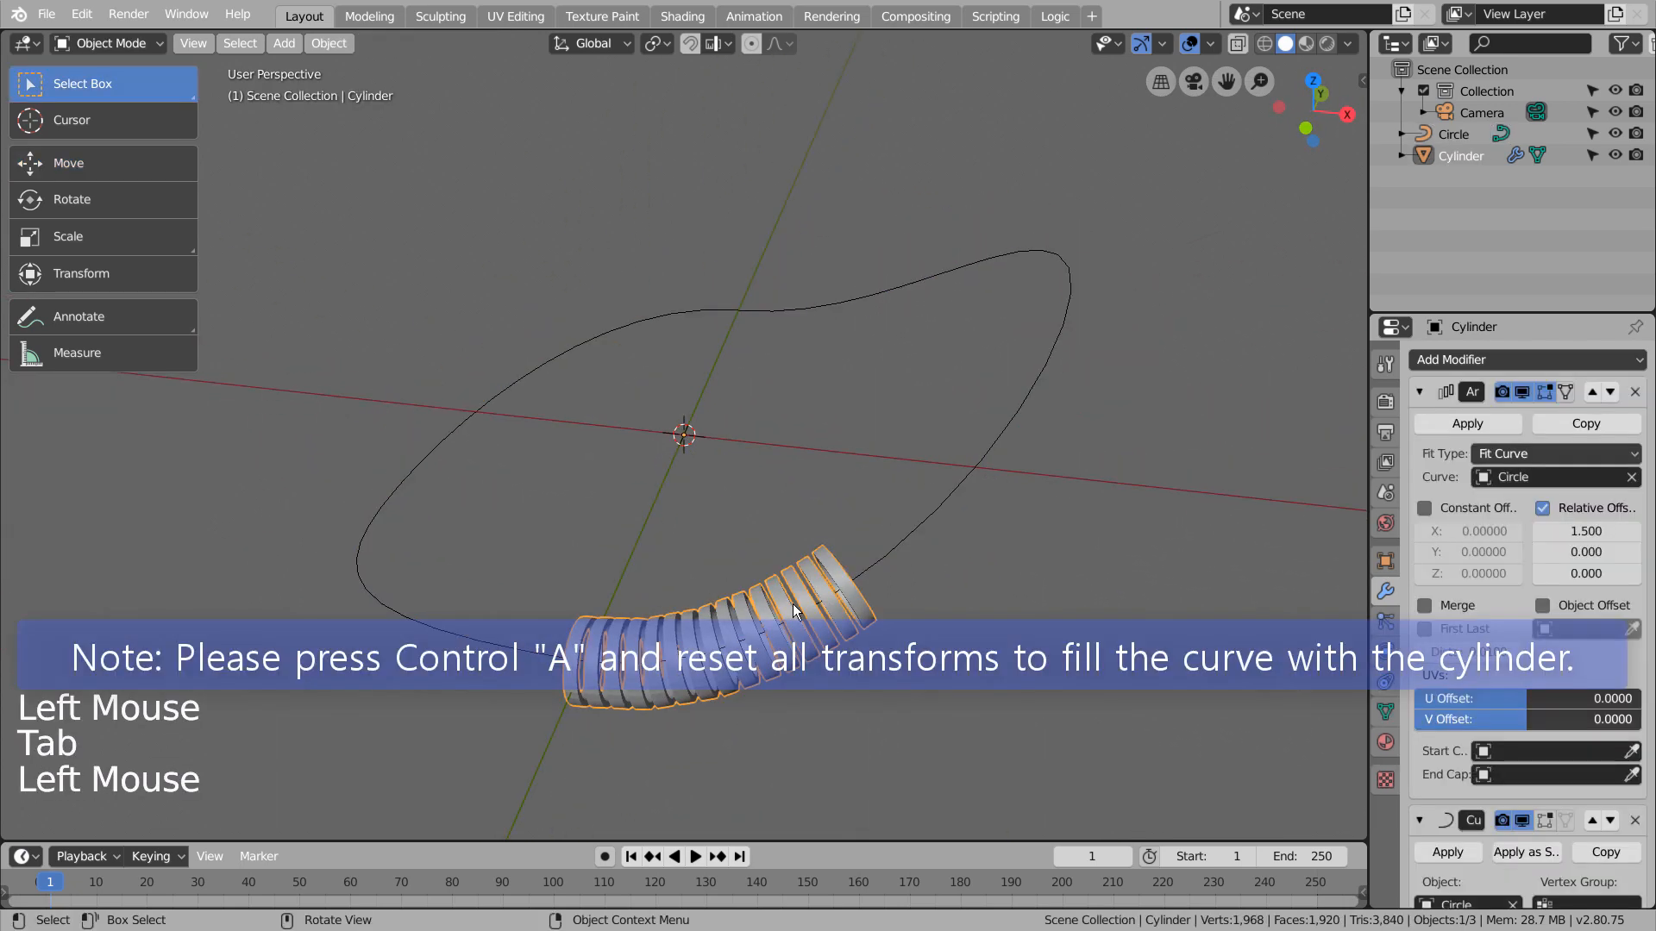
{"action": "key", "text": "ctrl+a"}
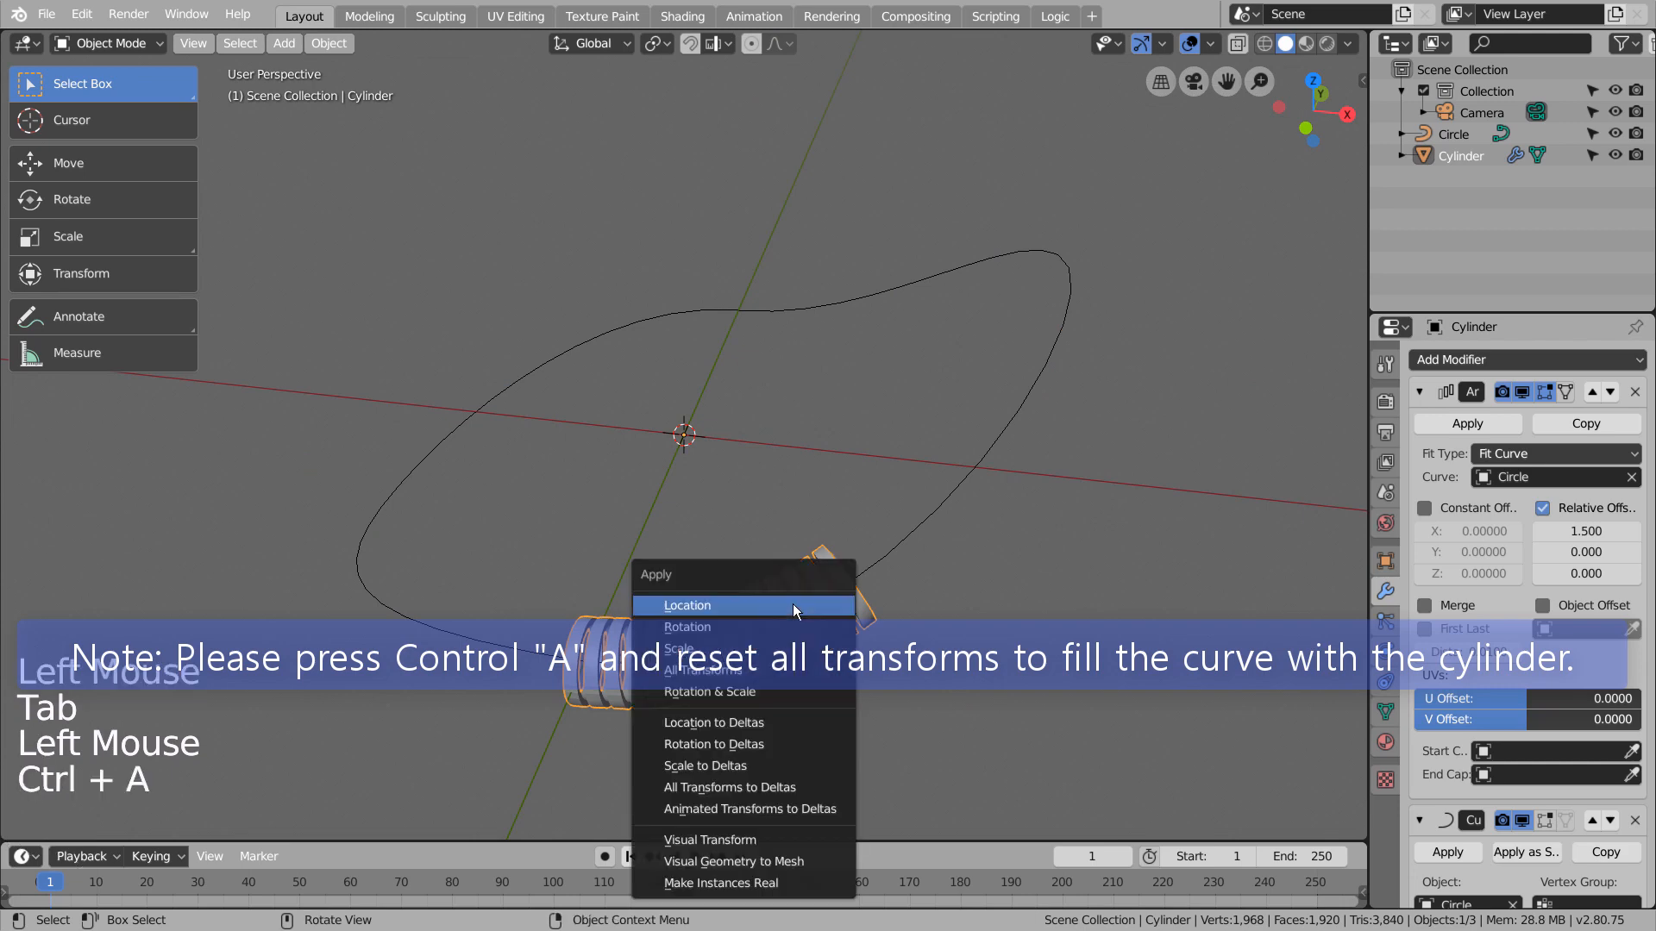
{"action": "left_click", "coordinate": [795, 670]}
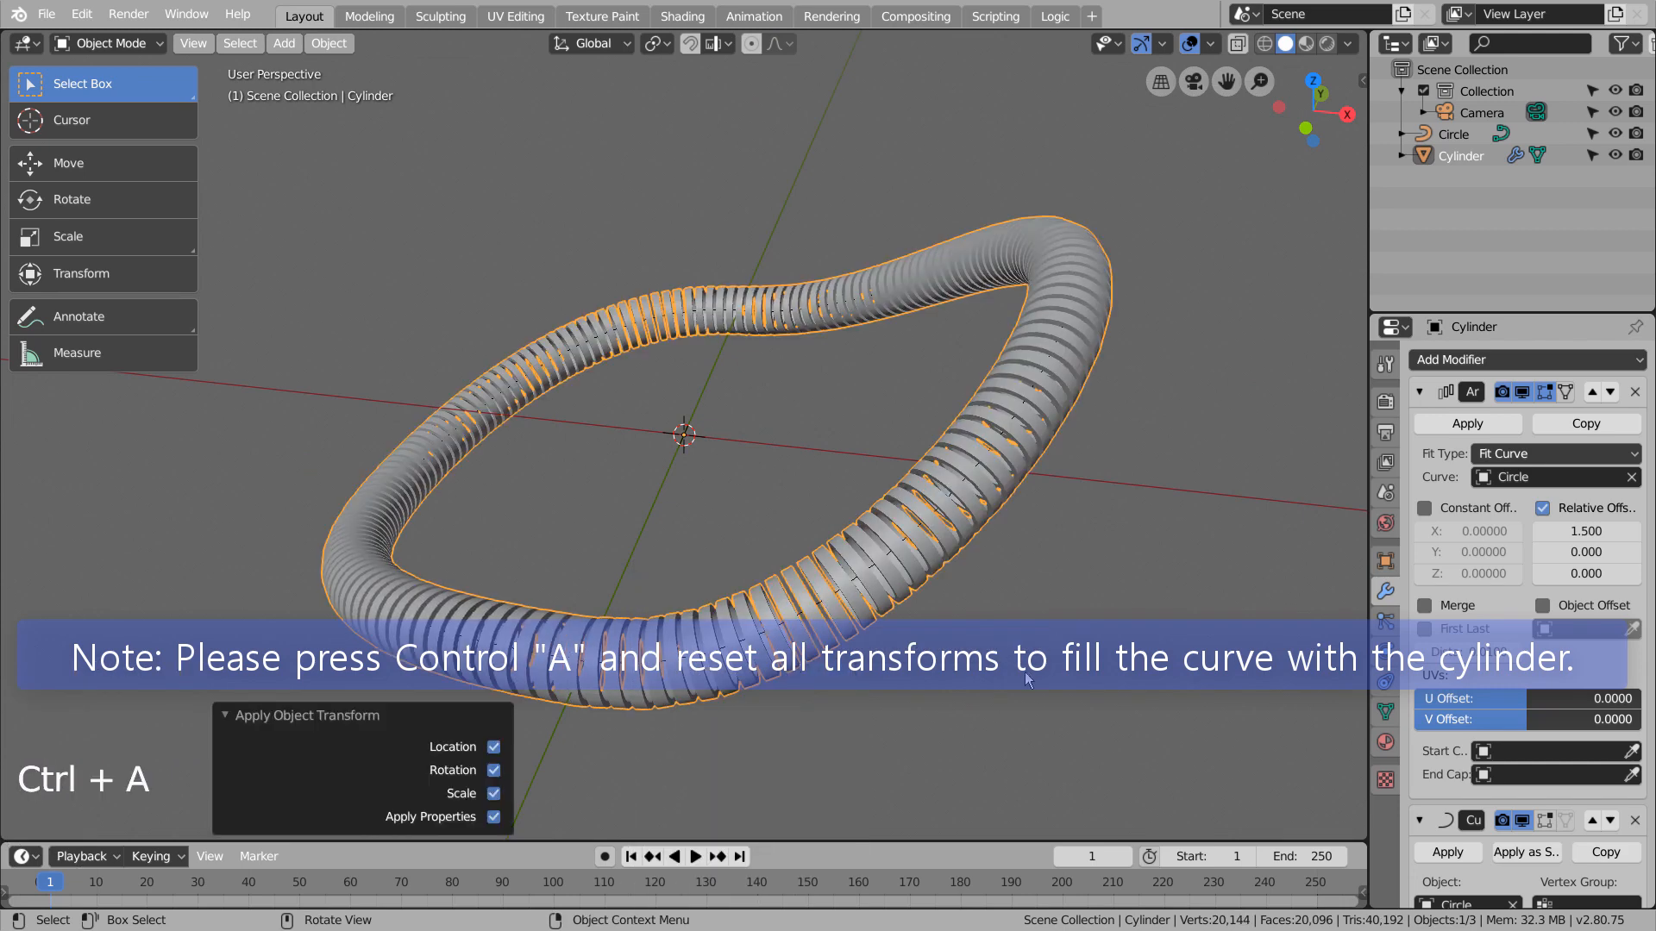
{"action": "middle_click_drag", "start_coordinate": [1026, 680], "coordinate": [1009, 613]}
{"action": "left_click", "coordinate": [986, 605]}
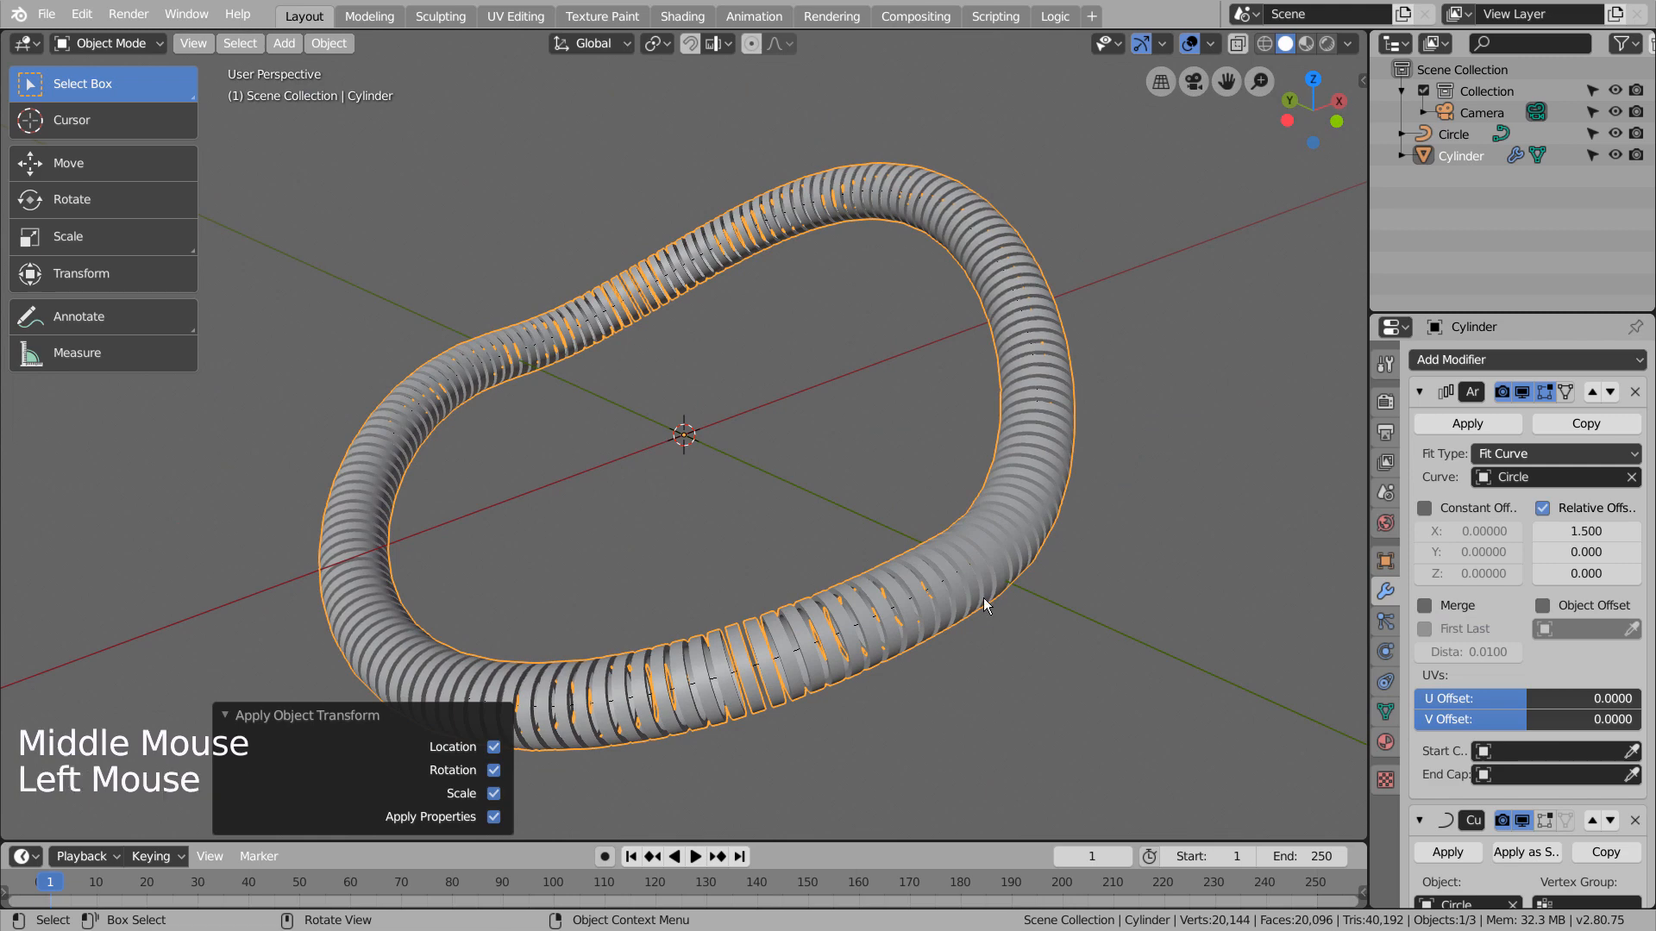
Add a new material to the ring and set its base color to pure white with value 1.000
{"action": "left_click", "coordinate": [1385, 742]}
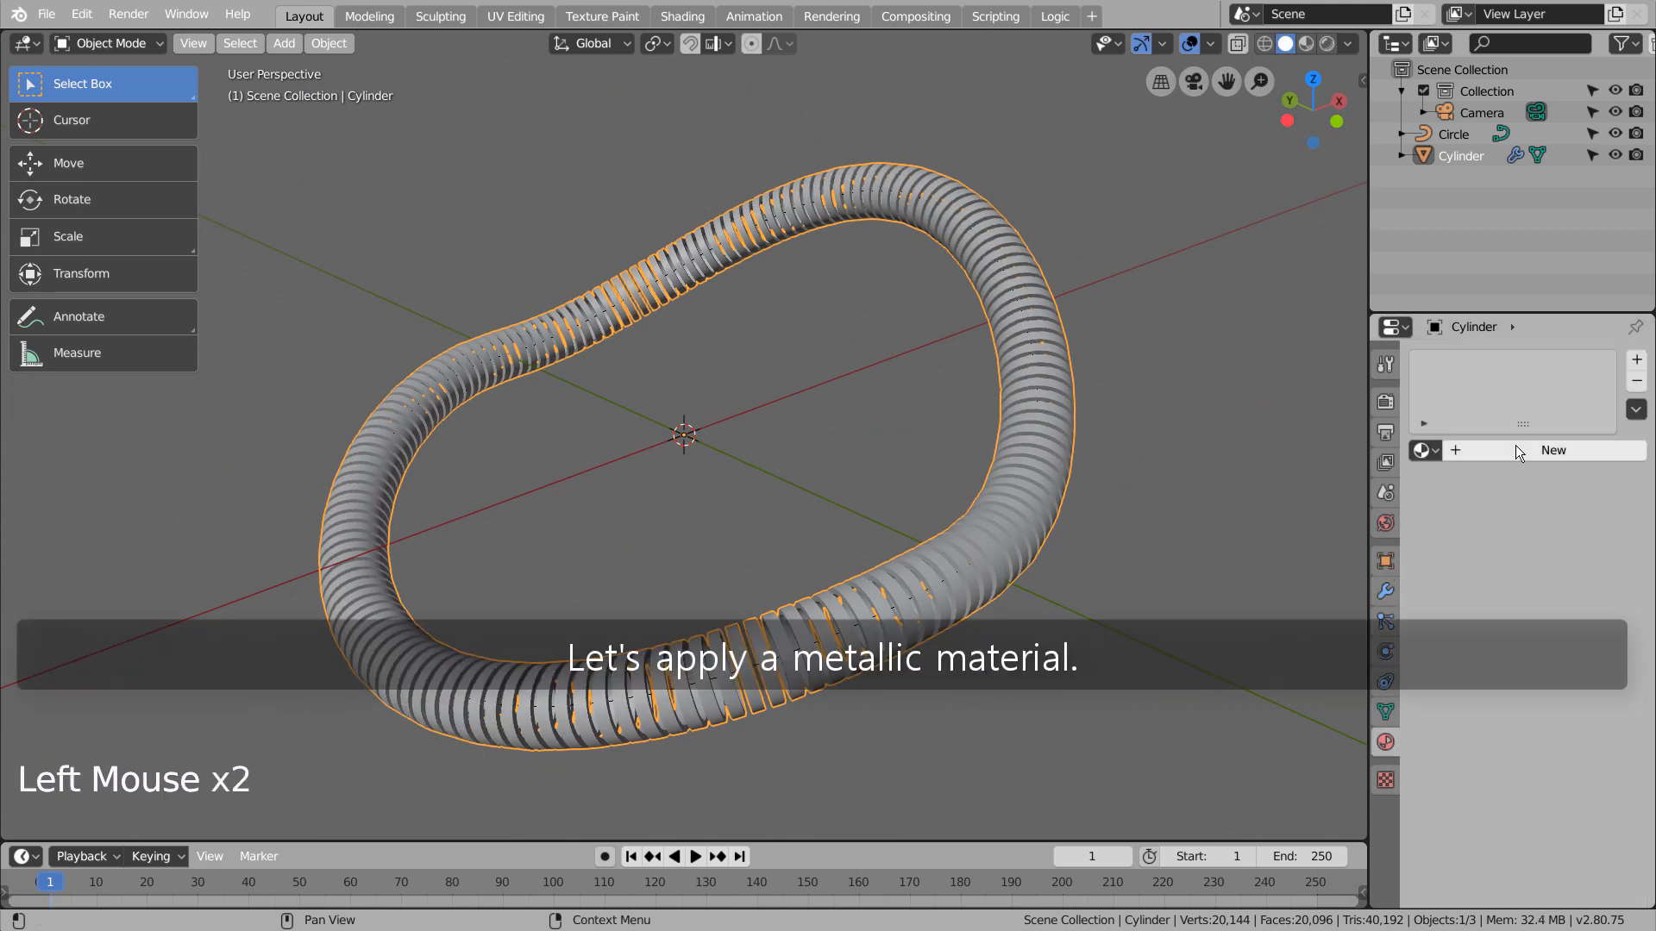
{"action": "left_click", "coordinate": [1518, 450]}
{"action": "left_click", "coordinate": [1566, 655]}
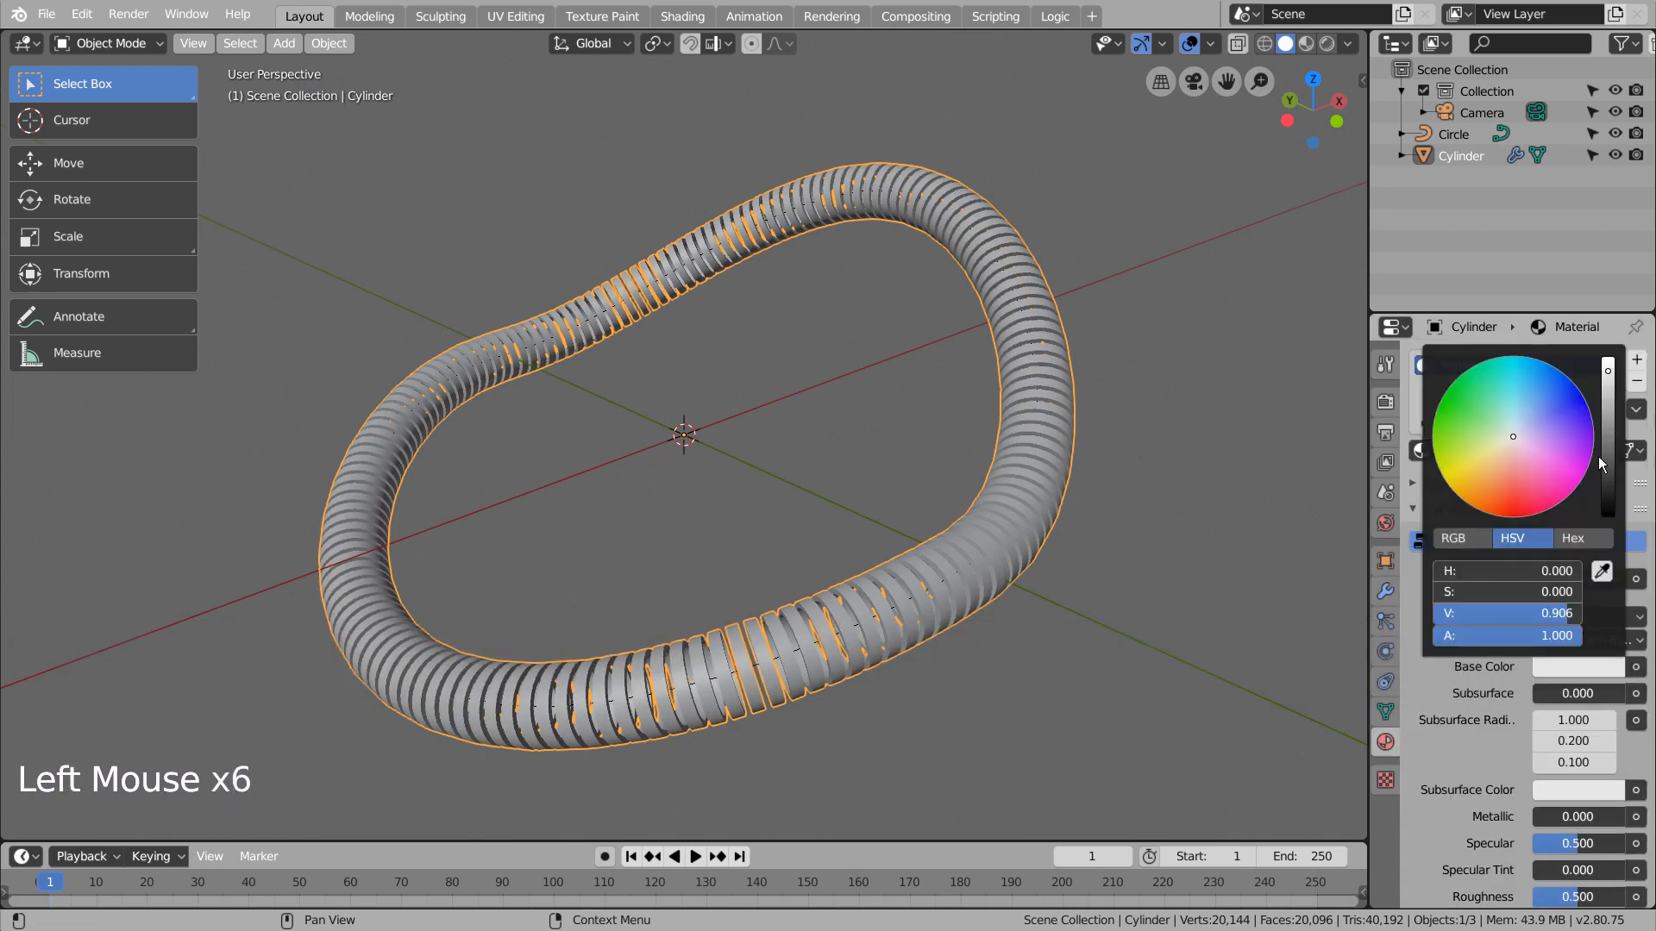
{"action": "left_click_drag", "start_coordinate": [1609, 384], "coordinate": [1608, 364]}
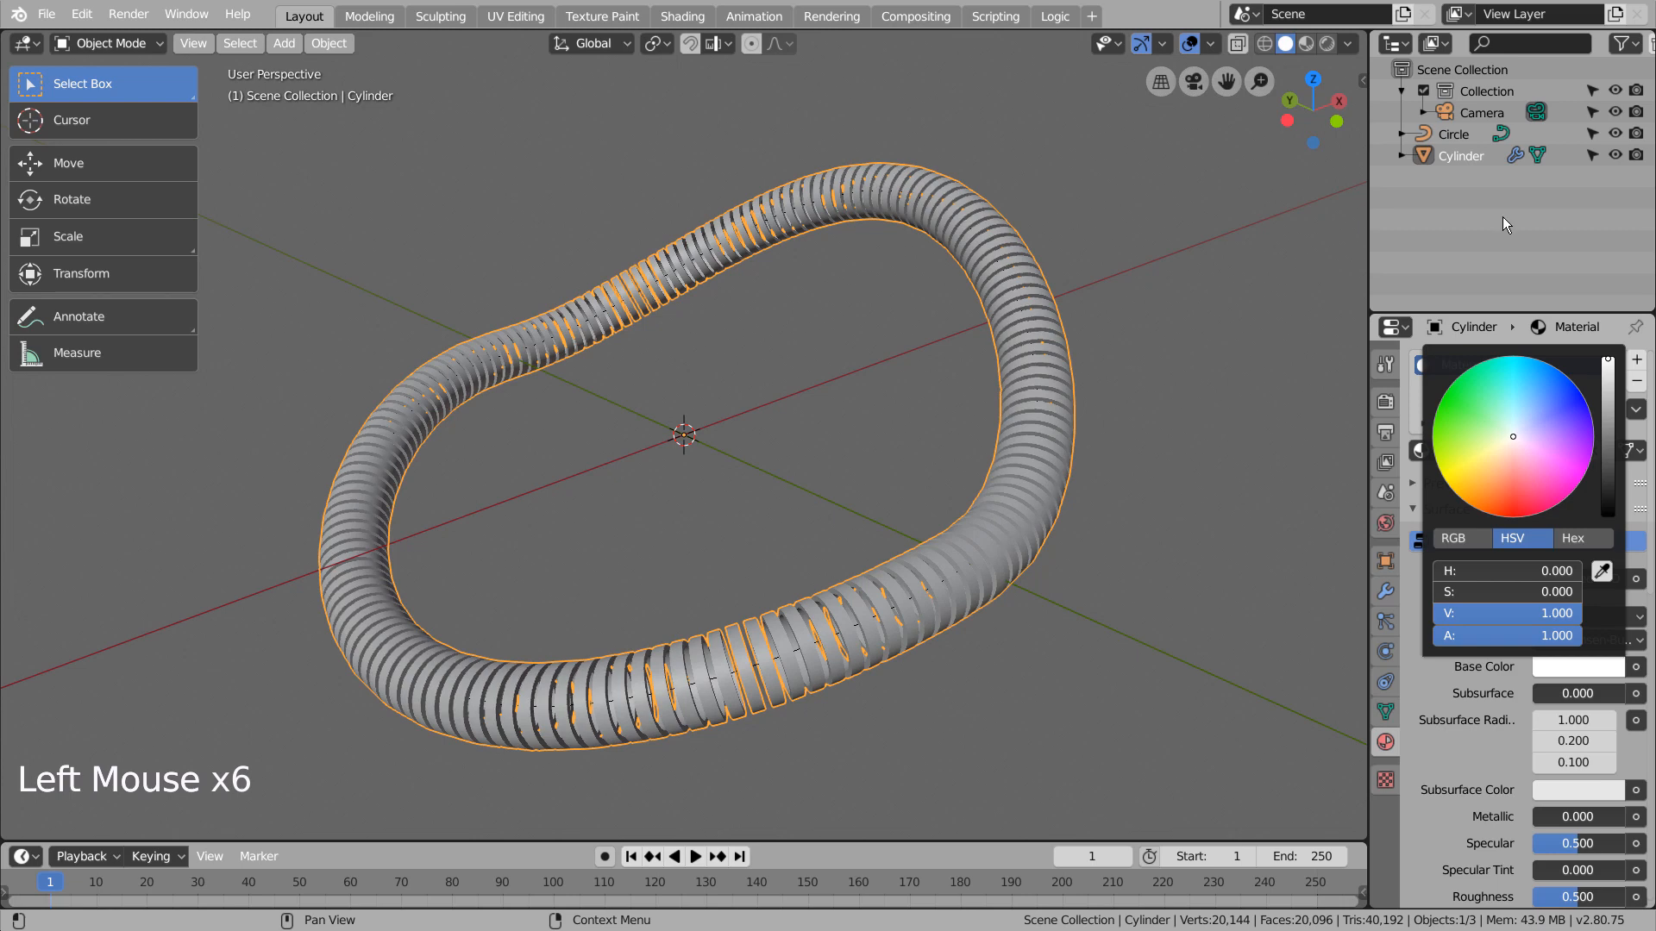
Switch to material preview shading and set the material's Metallic to 0.899 and Roughness to 0.179
{"action": "left_click", "coordinate": [1306, 43]}
{"action": "left_click_drag", "start_coordinate": [1573, 818], "coordinate": [1651, 817]}
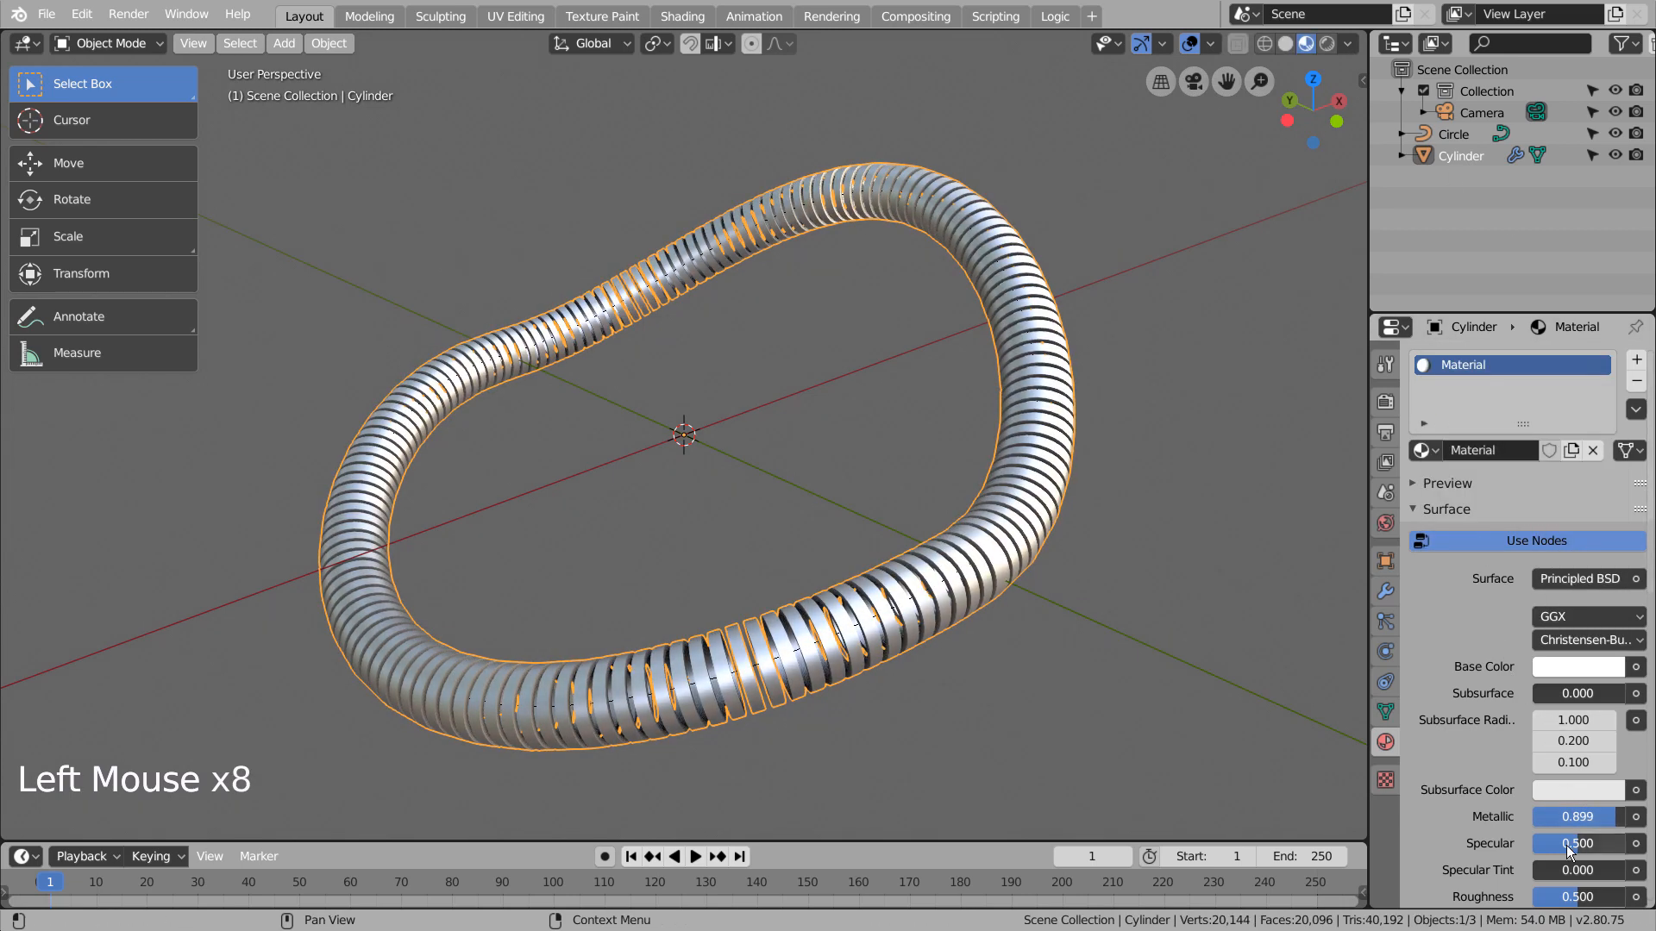
{"action": "left_click_drag", "start_coordinate": [1559, 895], "coordinate": [1533, 895]}
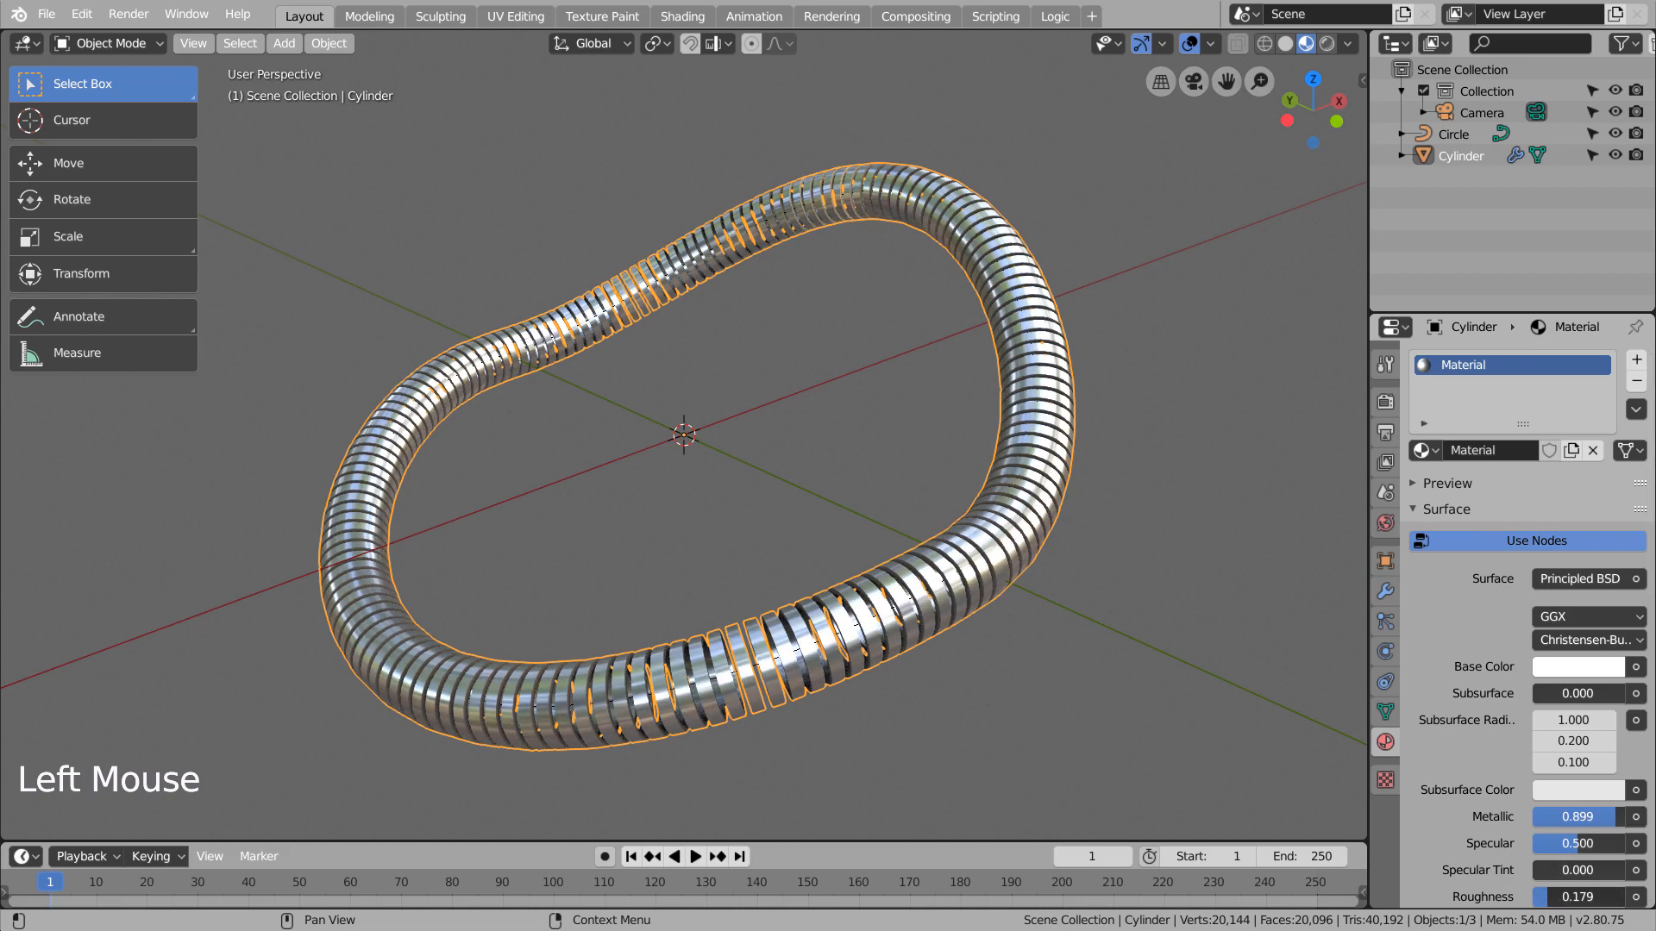
Select the camera and add a Follow Path constraint to it with the Circle curve as target
{"action": "middle_click_drag", "start_coordinate": [1088, 621], "coordinate": [1190, 509]}
{"action": "left_click", "coordinate": [1468, 113]}
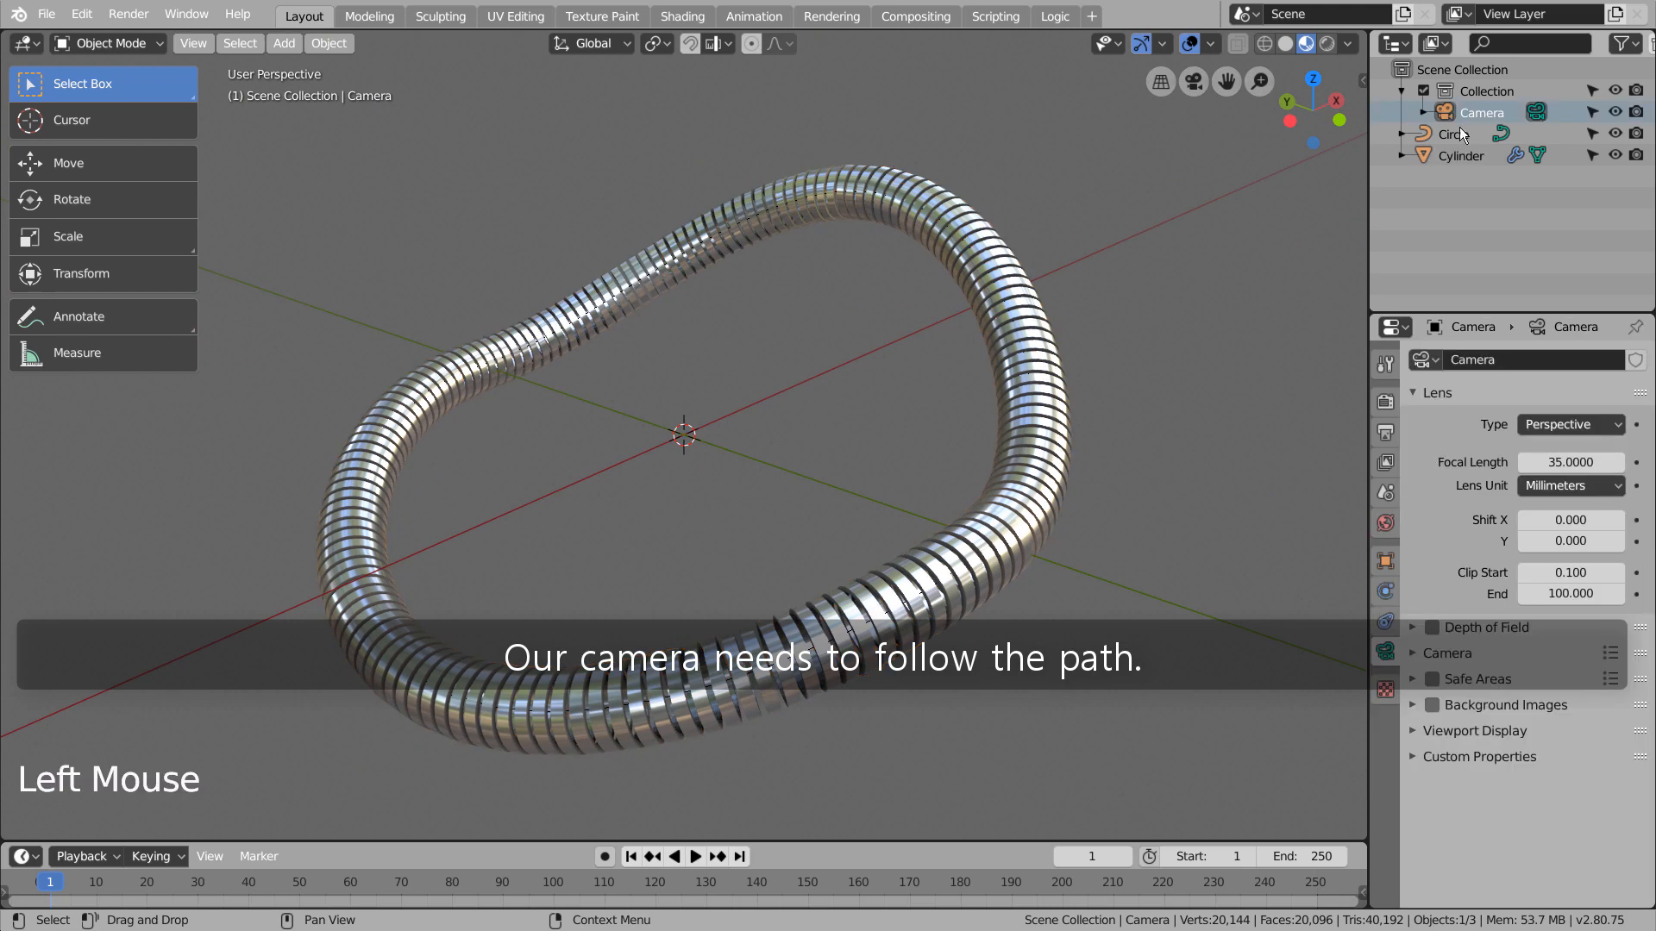
{"action": "scroll", "coordinate": [1180, 542], "scroll_direction": "down", "scroll_amount": 5}
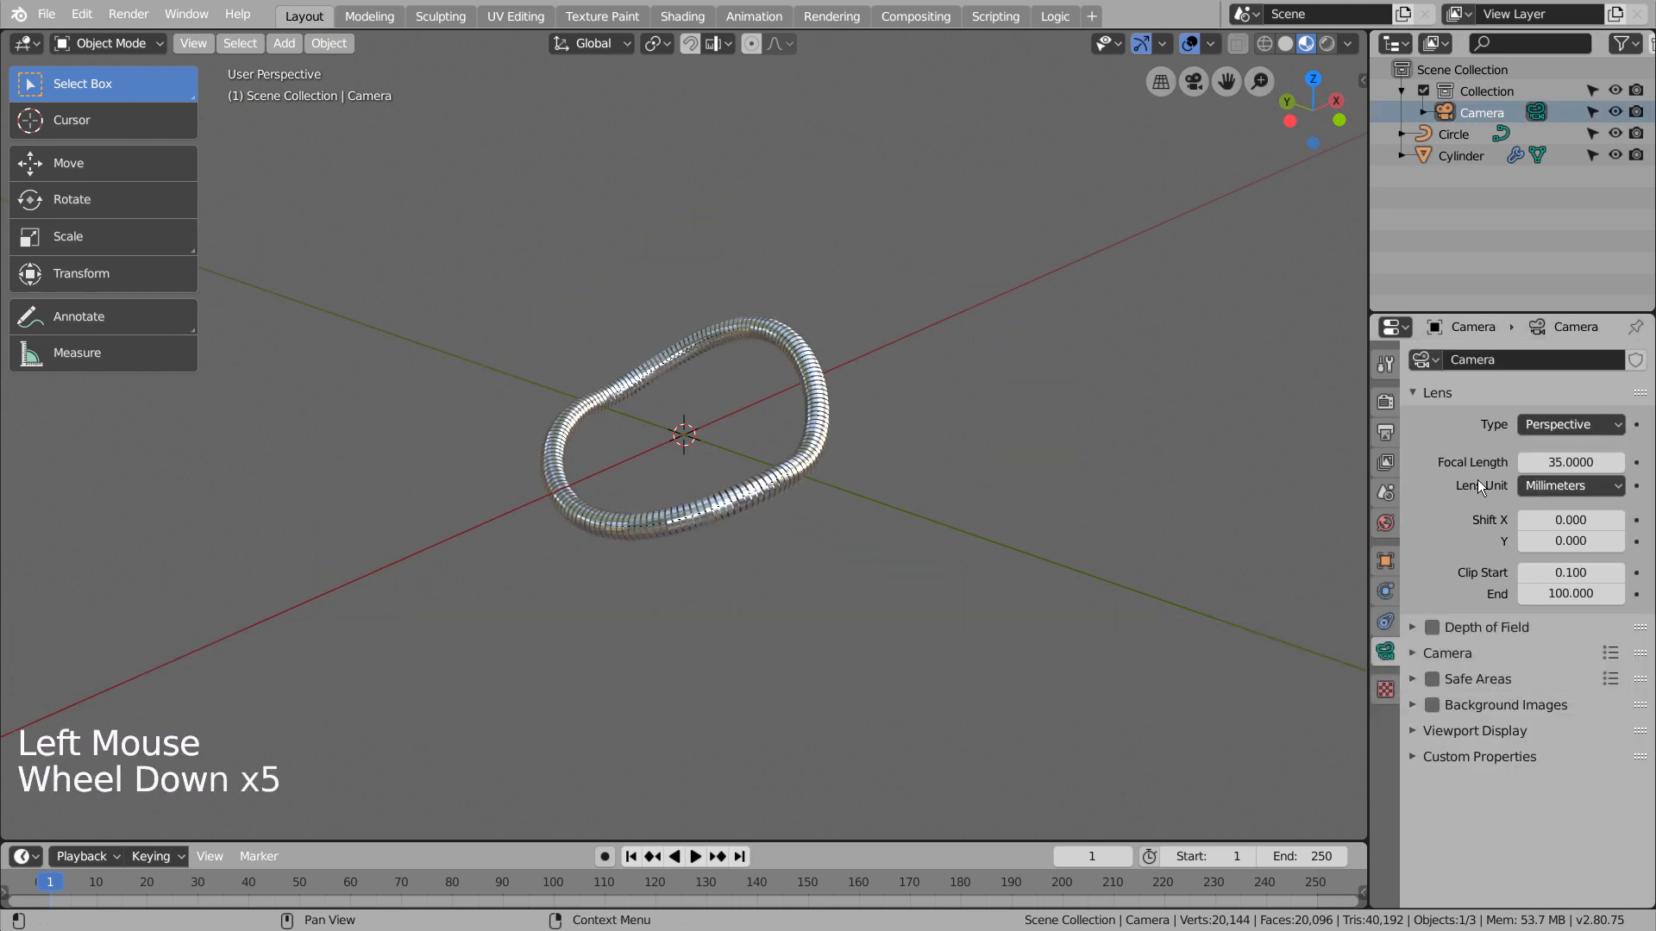
{"action": "left_click", "coordinate": [1385, 621]}
{"action": "left_click", "coordinate": [1559, 360]}
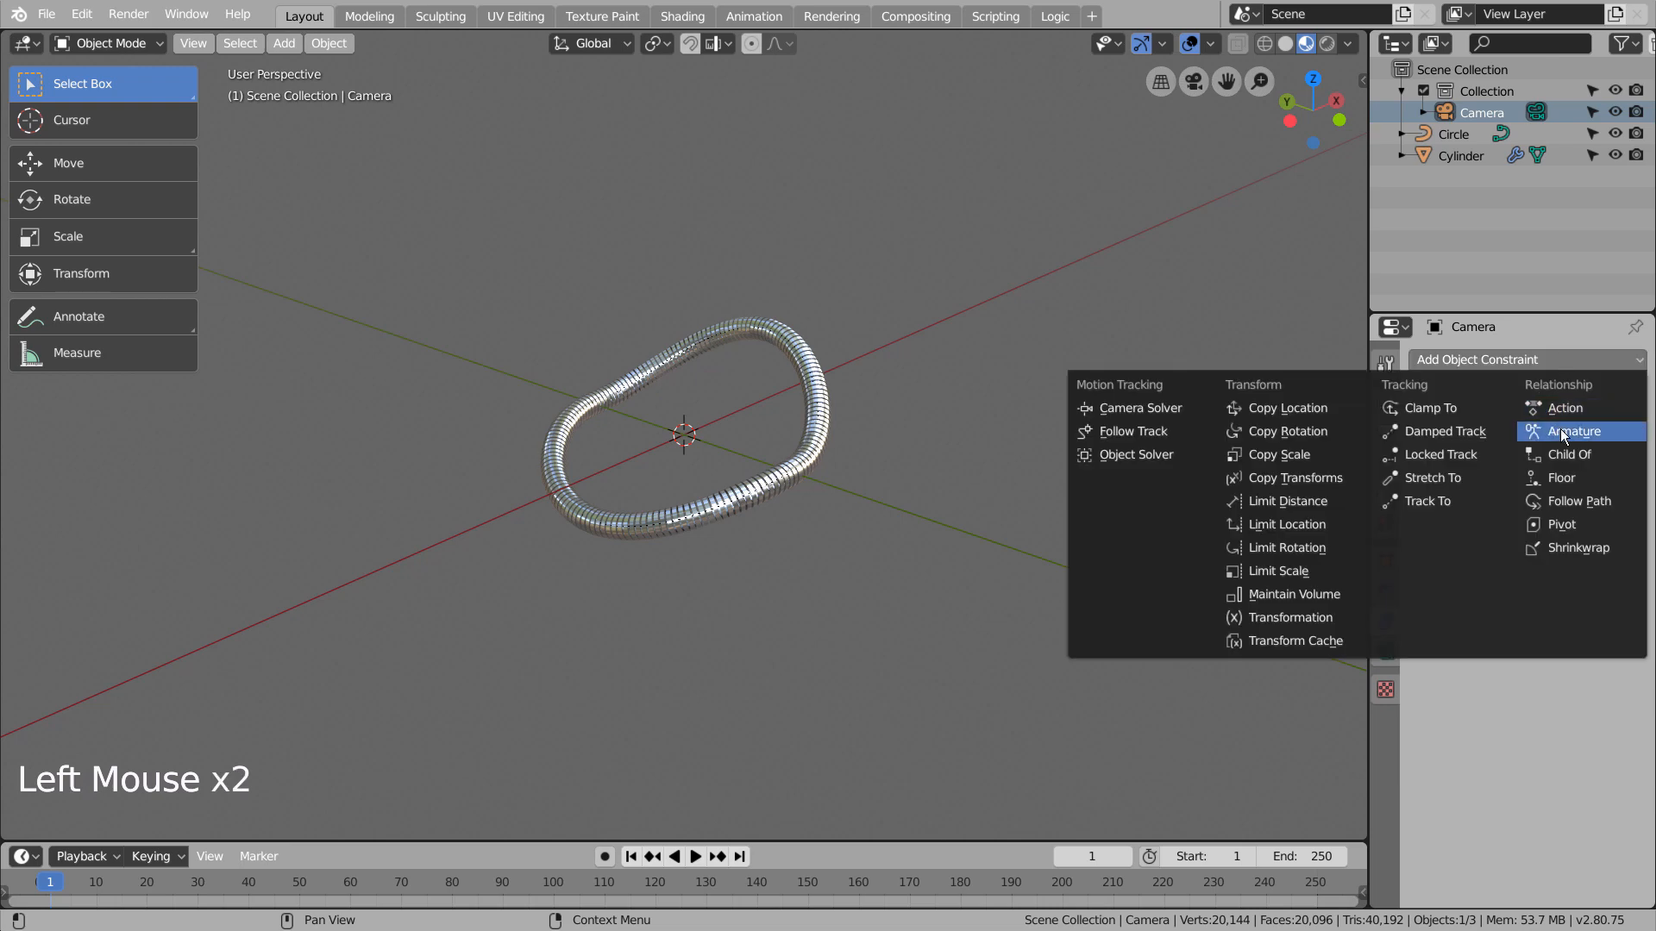
{"action": "left_click", "coordinate": [1572, 501]}
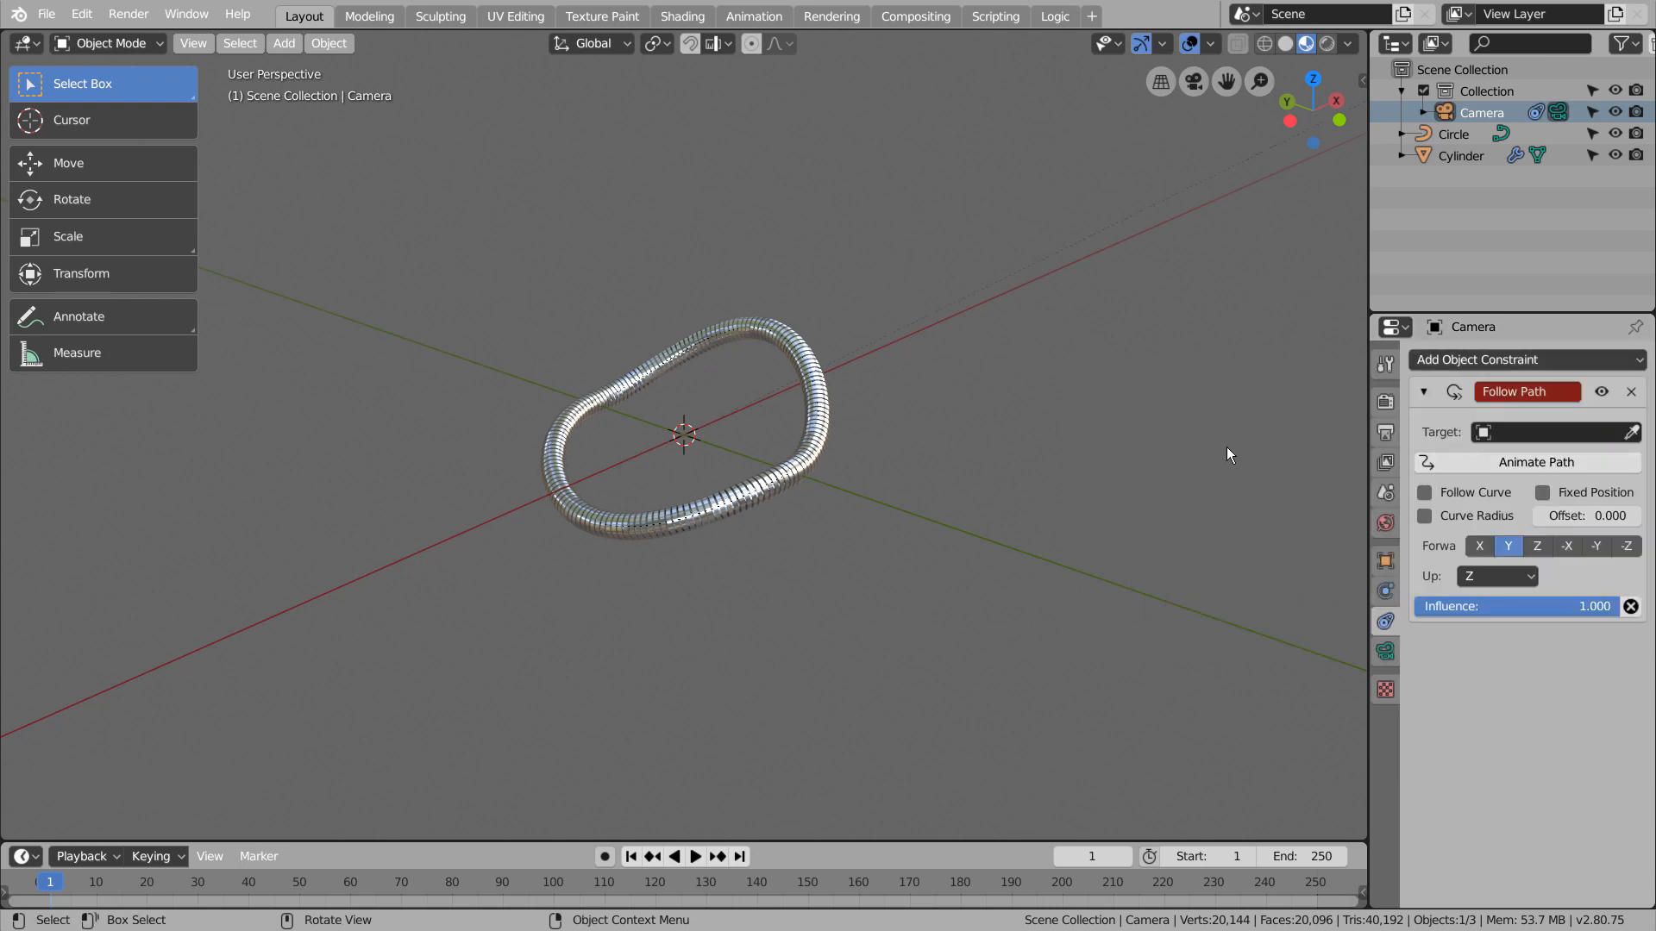
{"action": "left_click", "coordinate": [1494, 431]}
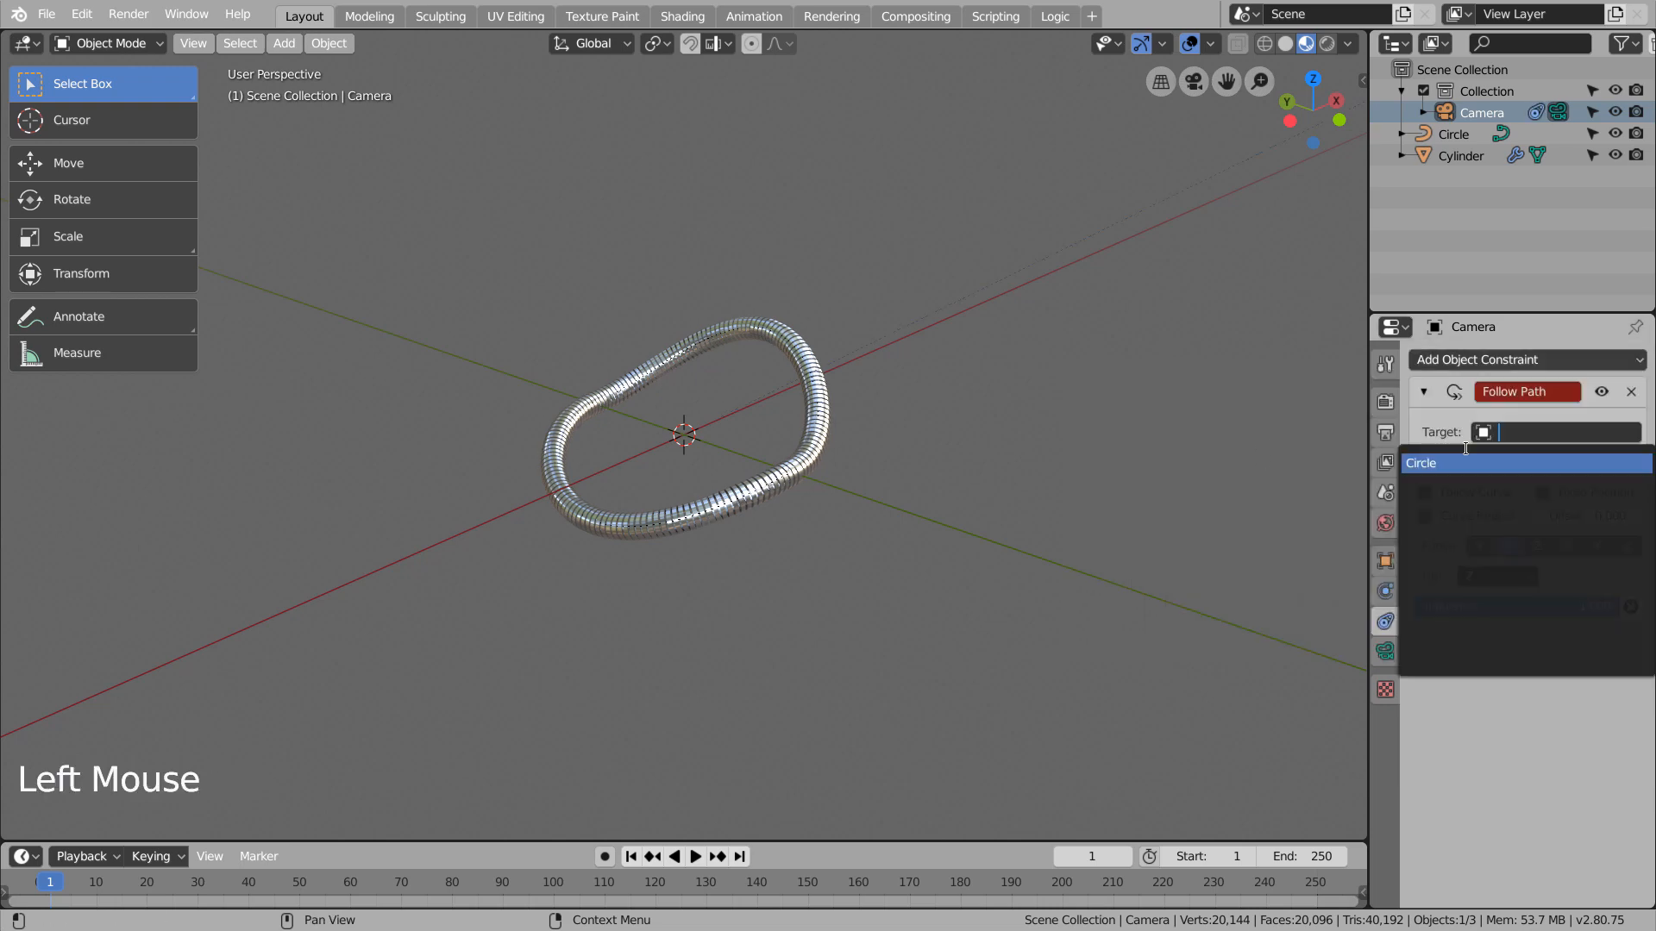
{"action": "left_click", "coordinate": [1449, 458]}
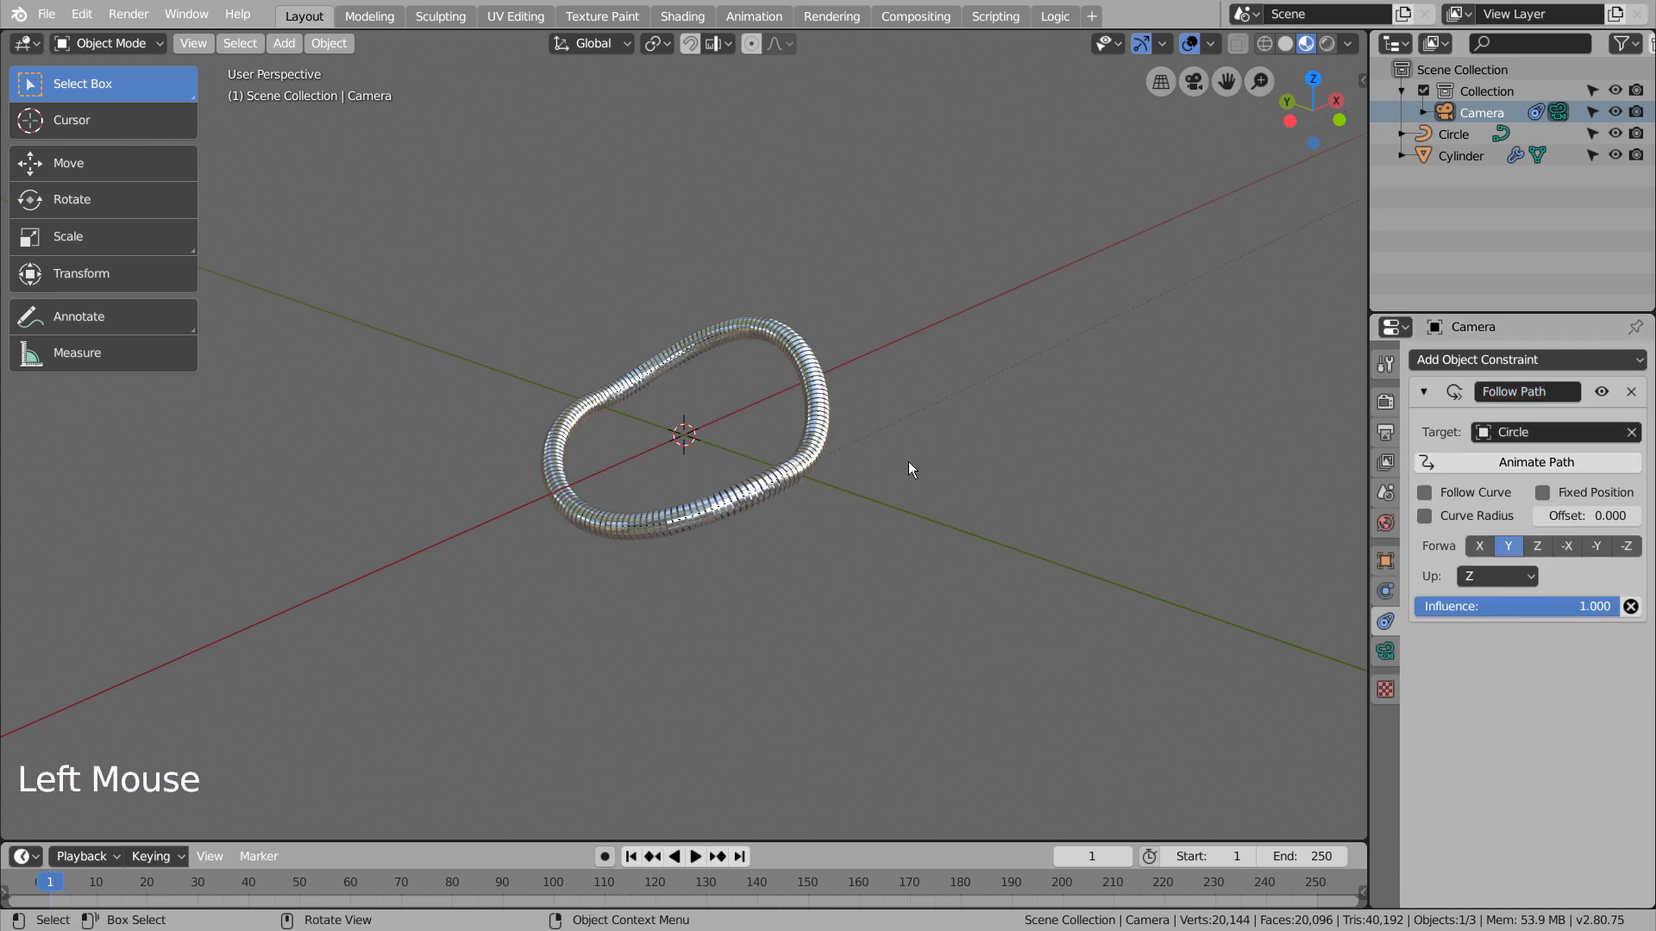
Move the camera freehand close to the ring tunnel, by about -8.0 in X, 6.3 in Y and -4.4 in Z, and readjust it slightly
{"action": "scroll", "coordinate": [908, 462], "scroll_direction": "down", "scroll_amount": 6}
{"action": "key", "text": "g"}
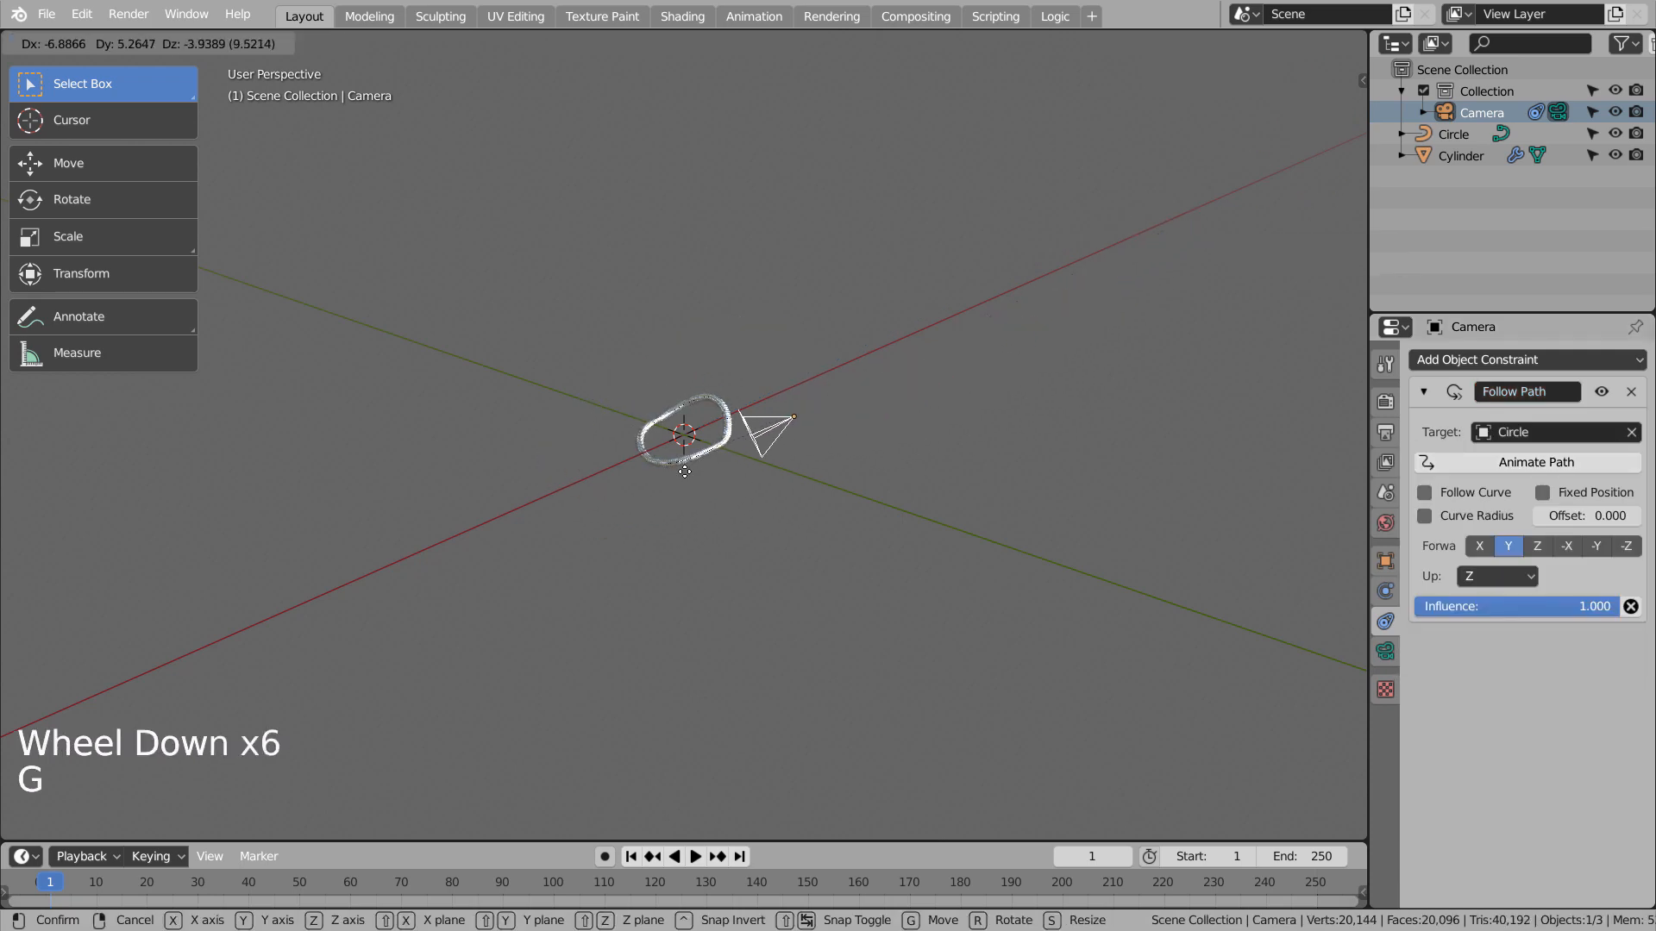
{"action": "left_click", "coordinate": [632, 489]}
{"action": "scroll", "coordinate": [773, 474], "scroll_direction": "up", "scroll_amount": 13}
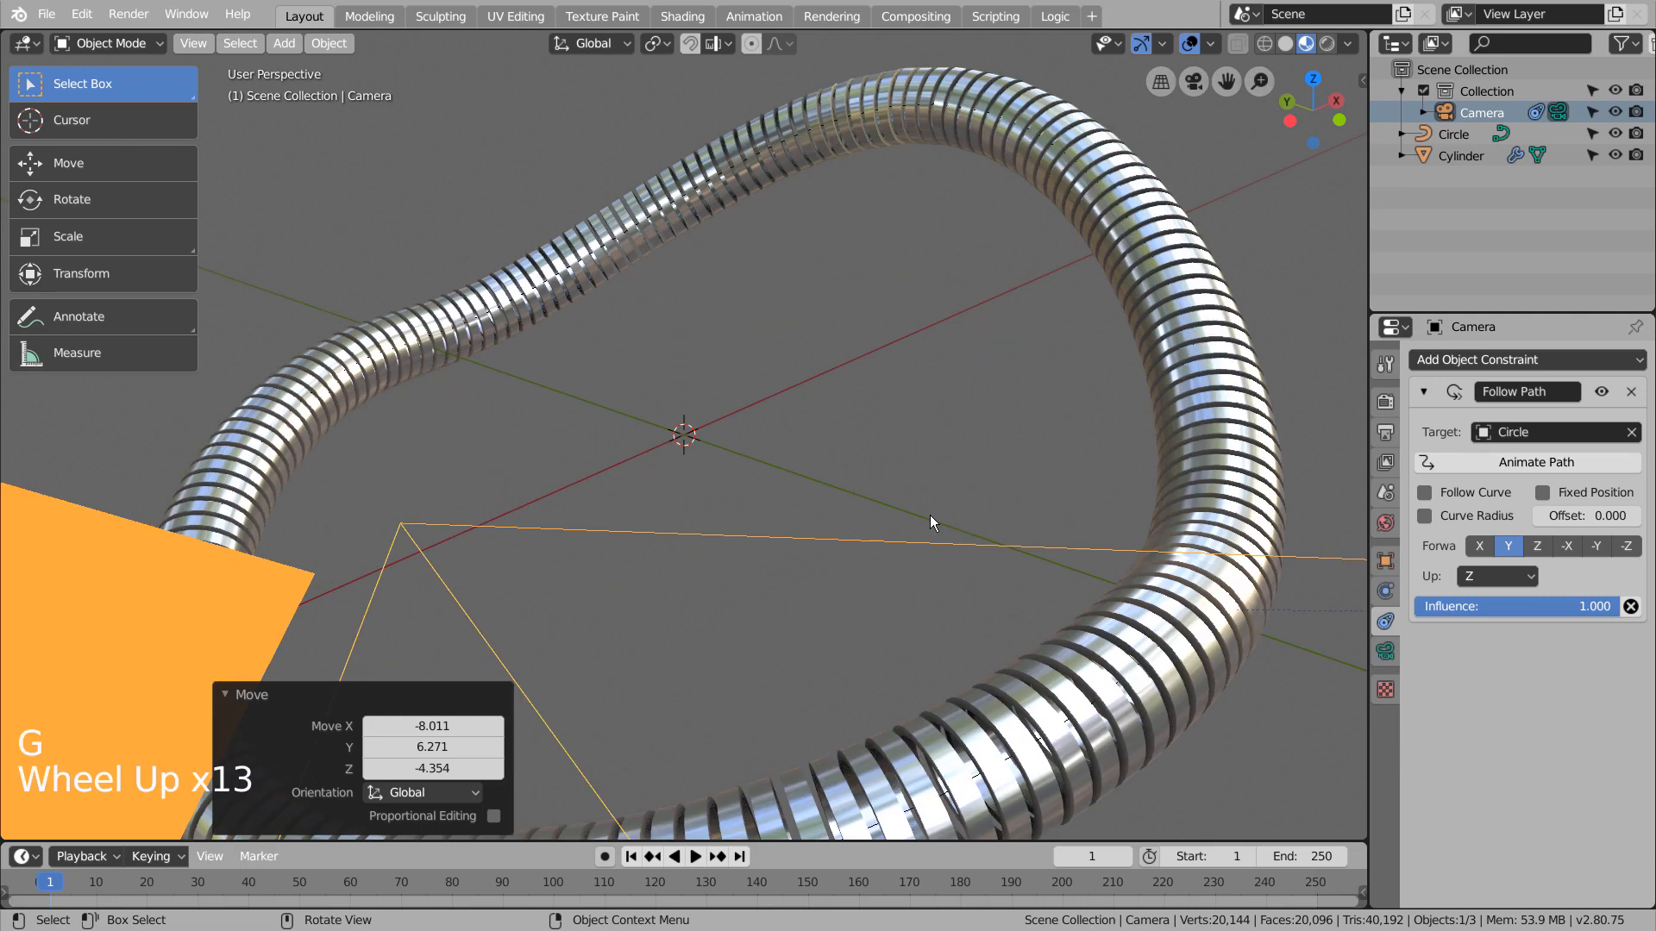
{"action": "scroll", "coordinate": [1080, 561], "scroll_direction": "down", "scroll_amount": 1}
{"action": "scroll", "coordinate": [1082, 573], "scroll_direction": "down", "scroll_amount": 3}
{"action": "key", "text": "g"}
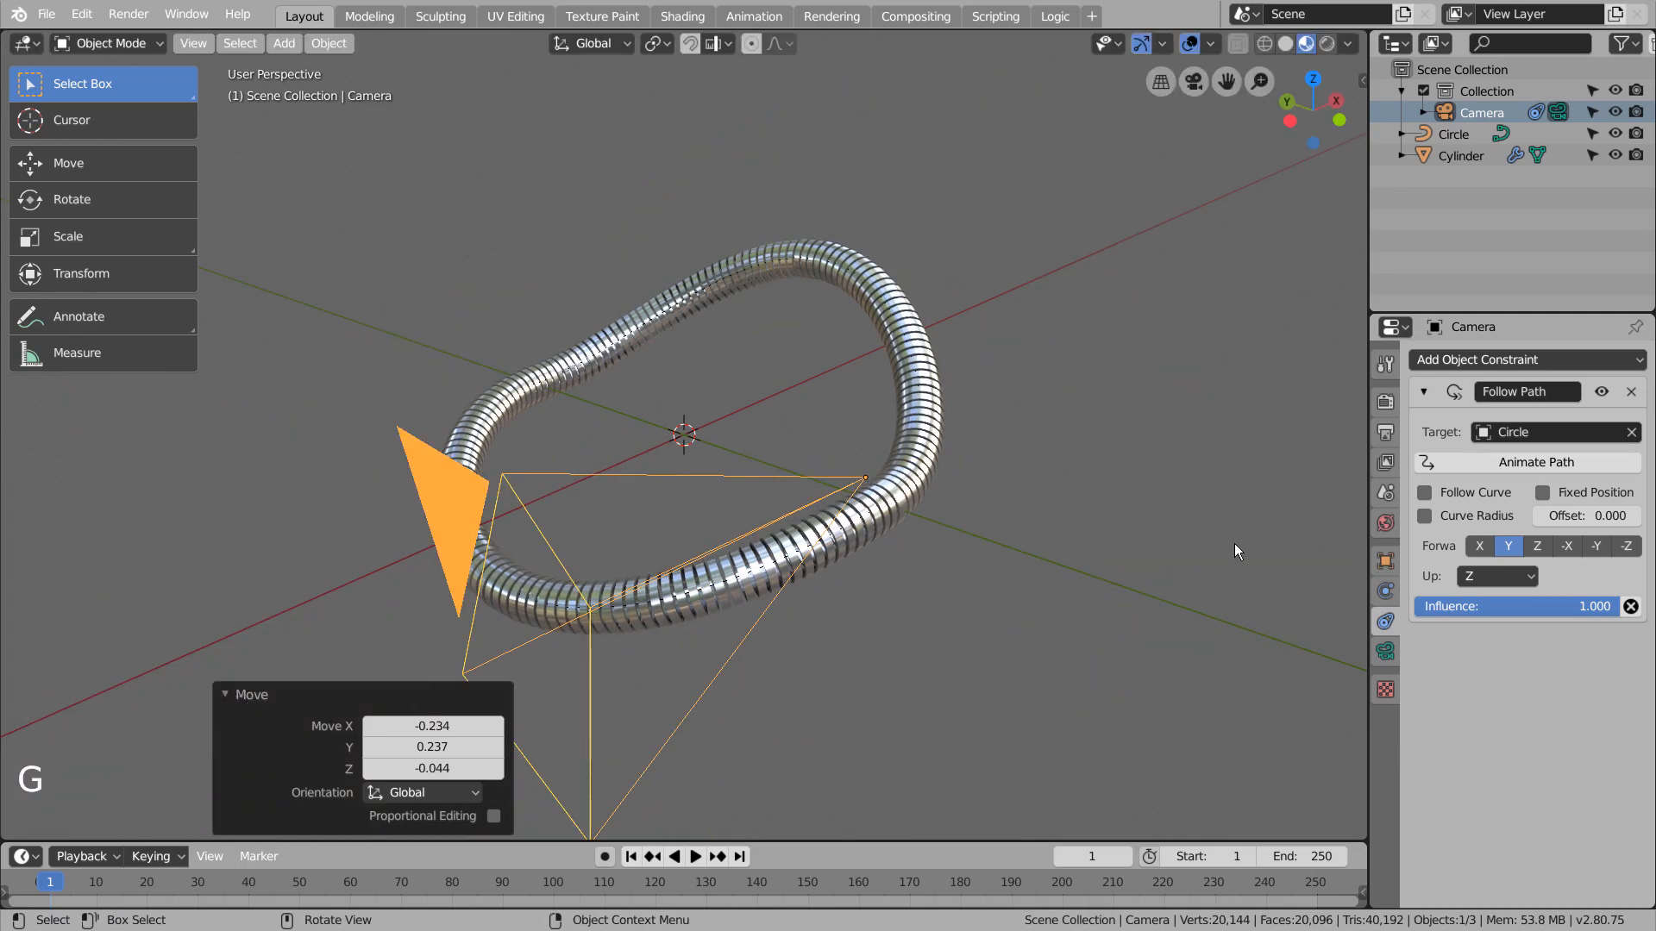
Enable Follow Curve in the camera's Follow Path constraint
{"action": "left_click", "coordinate": [1428, 501]}
{"action": "middle_click_drag", "start_coordinate": [938, 343], "coordinate": [1141, 431]}
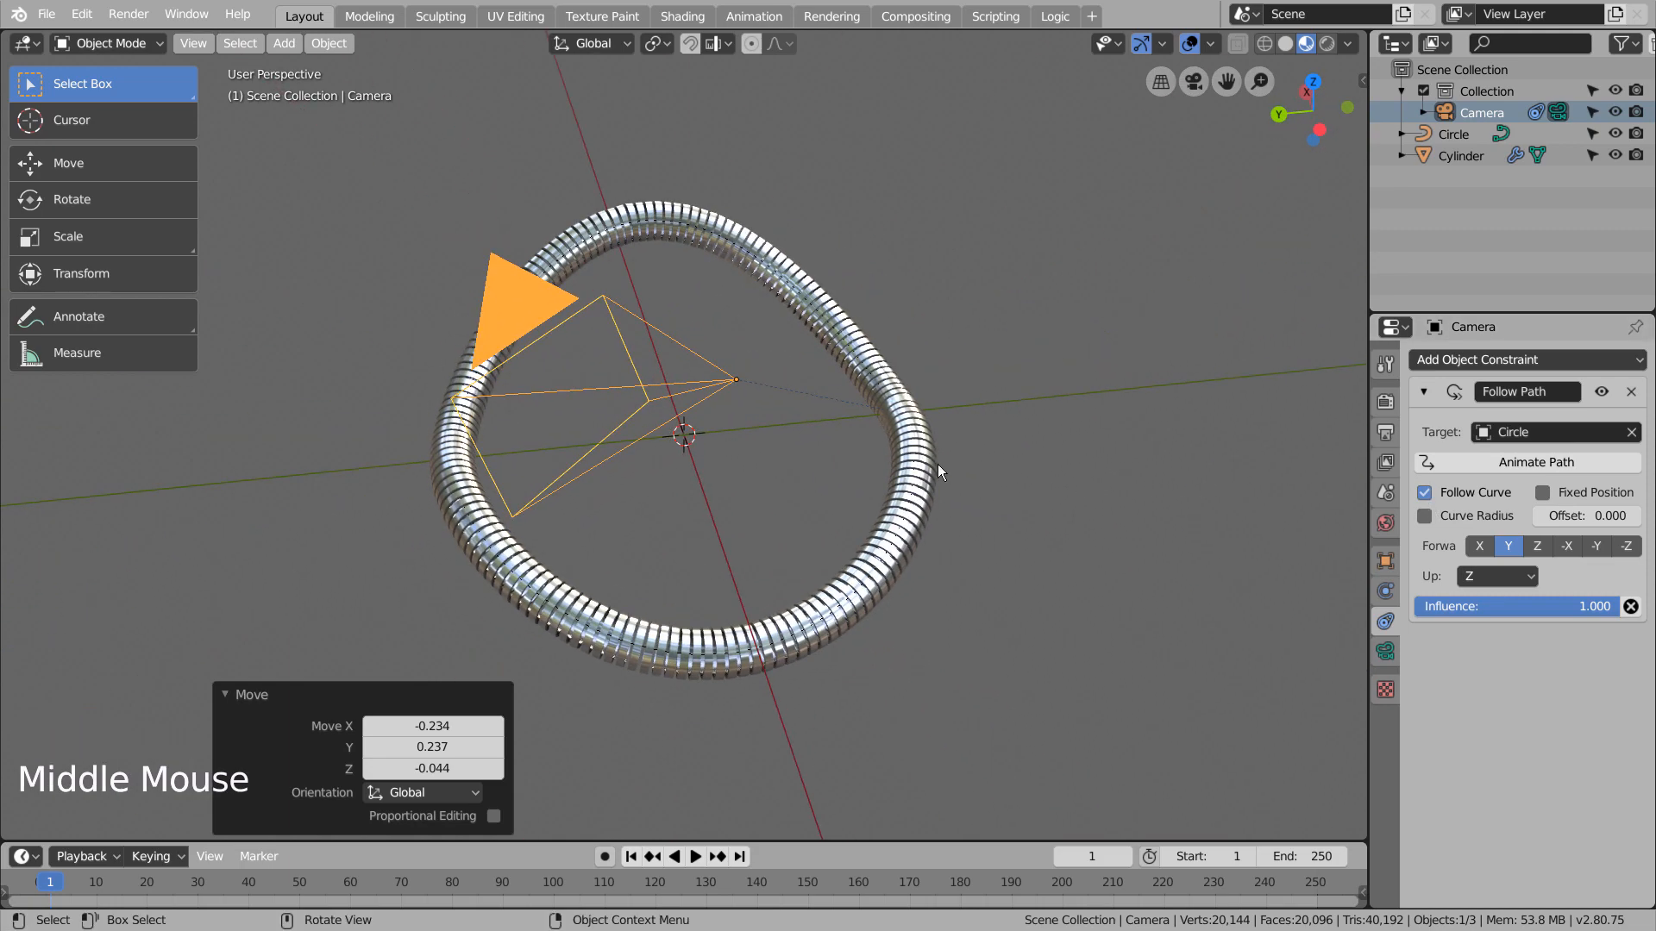
{"action": "scroll", "coordinate": [939, 466], "scroll_direction": "up", "scroll_amount": 3}
{"action": "middle_click_drag", "start_coordinate": [1111, 525], "coordinate": [1040, 552]}
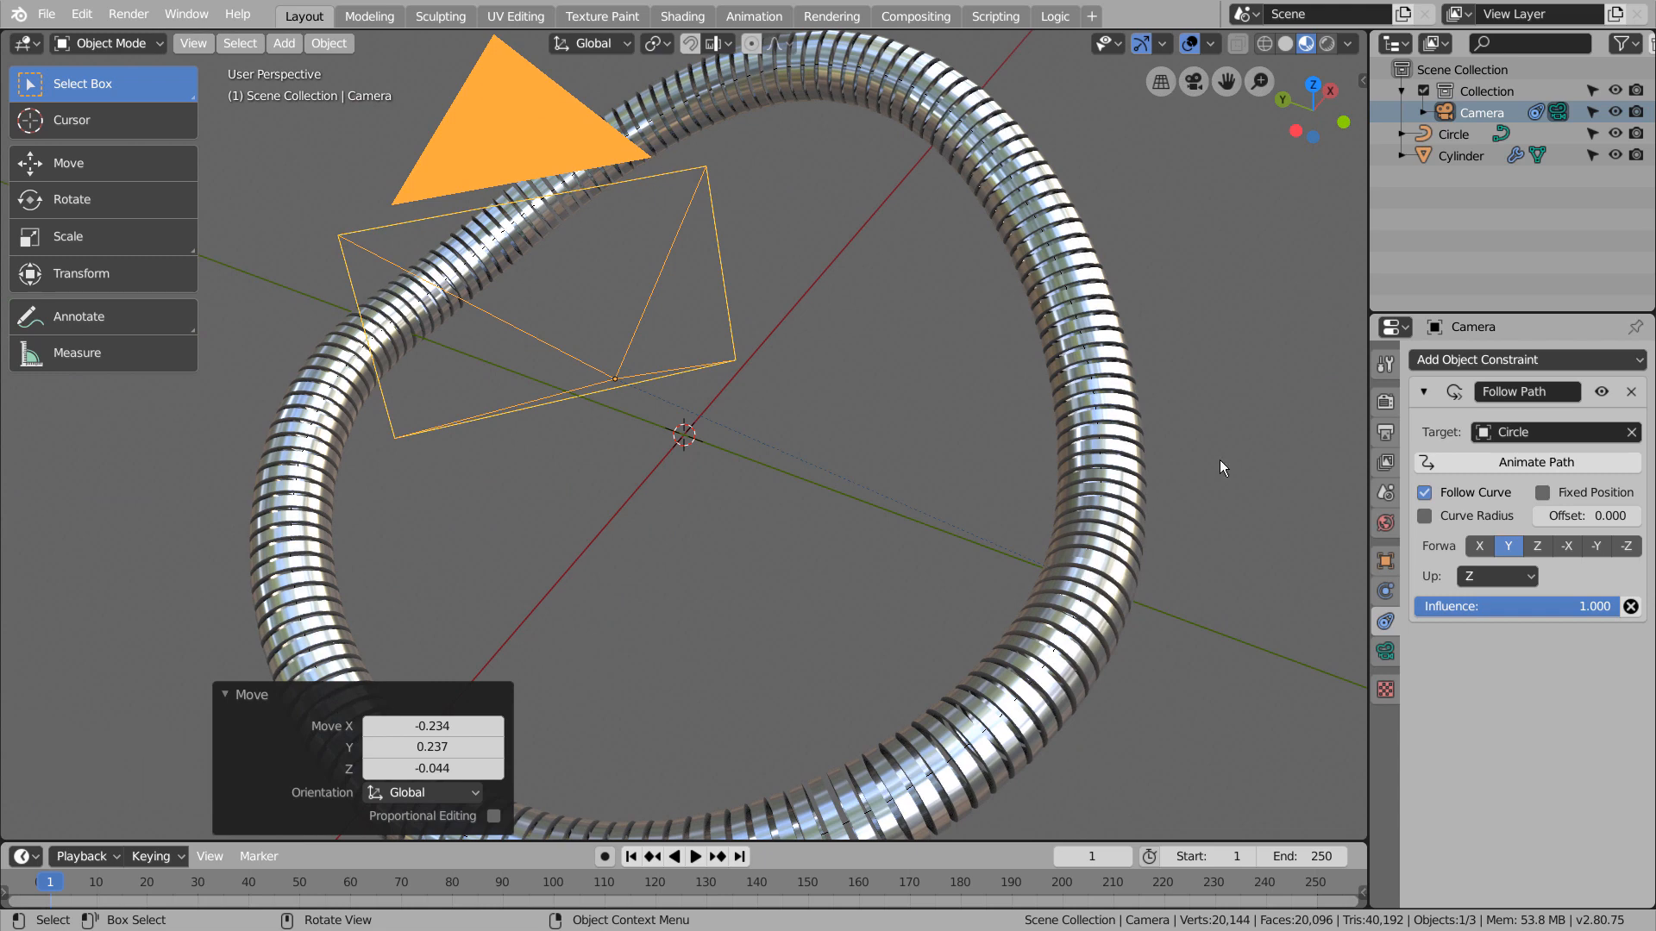
Set the camera's X, Y and Z location to 0 so it sits on the curve
{"action": "key", "text": "n"}
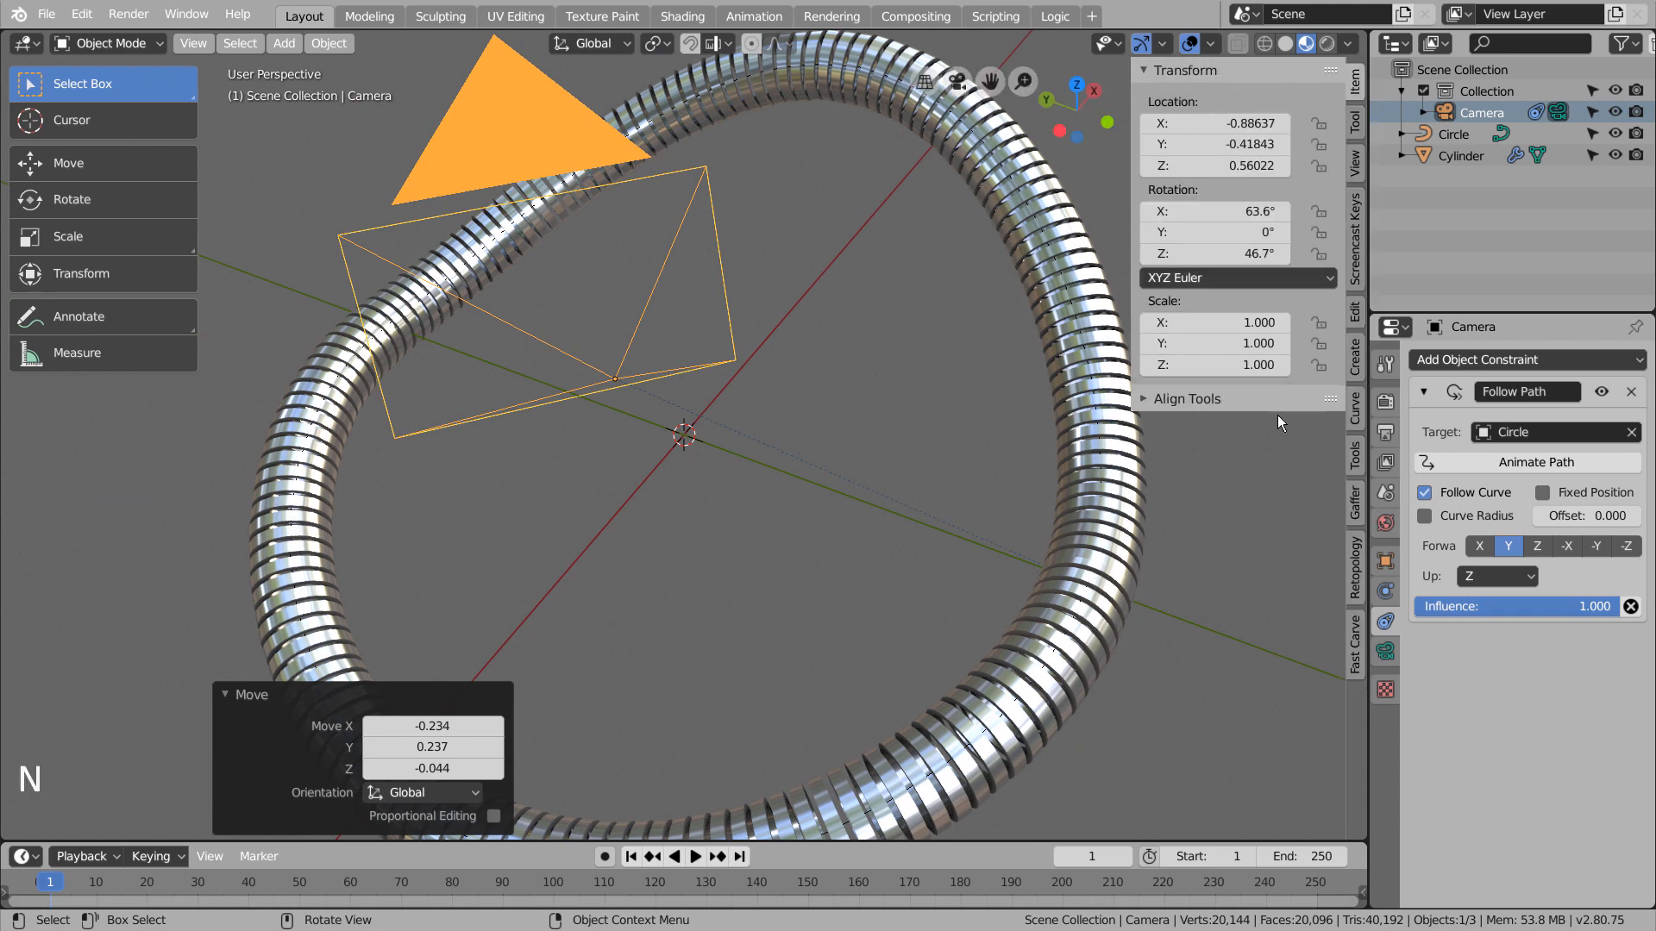
{"action": "left_click", "coordinate": [1235, 123]}
{"action": "type", "text": "0"}
{"action": "key", "text": "Tab"}
{"action": "type", "text": "0"}
{"action": "key", "text": "Tab"}
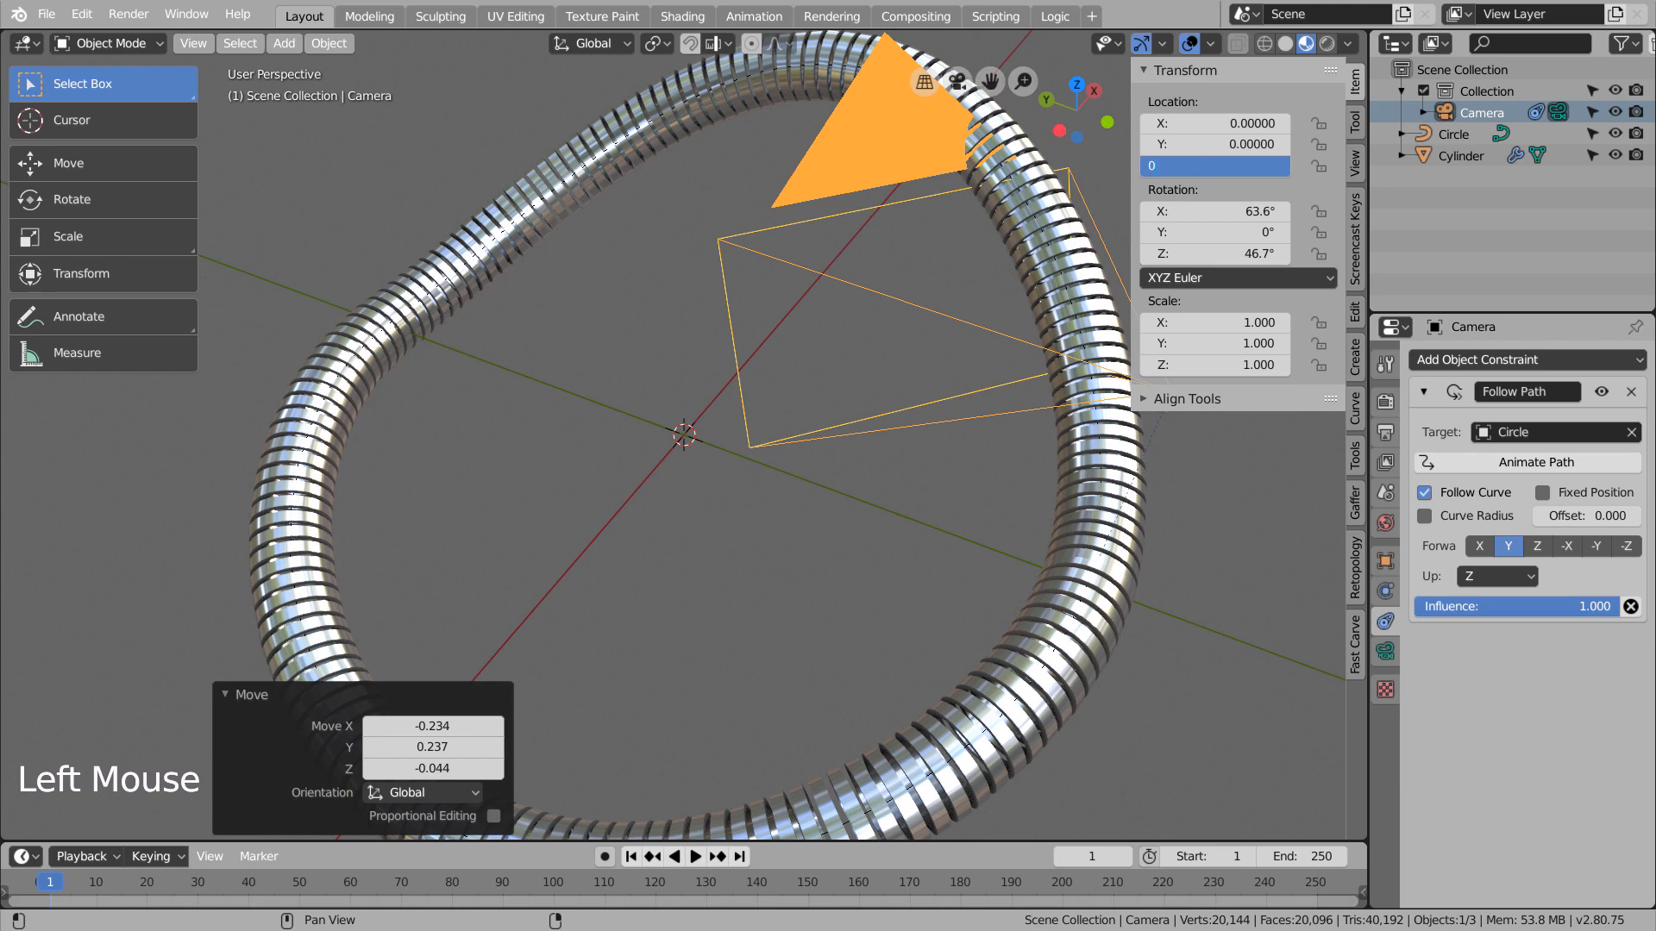
{"action": "type", "text": "0"}
{"action": "key", "text": "Return"}
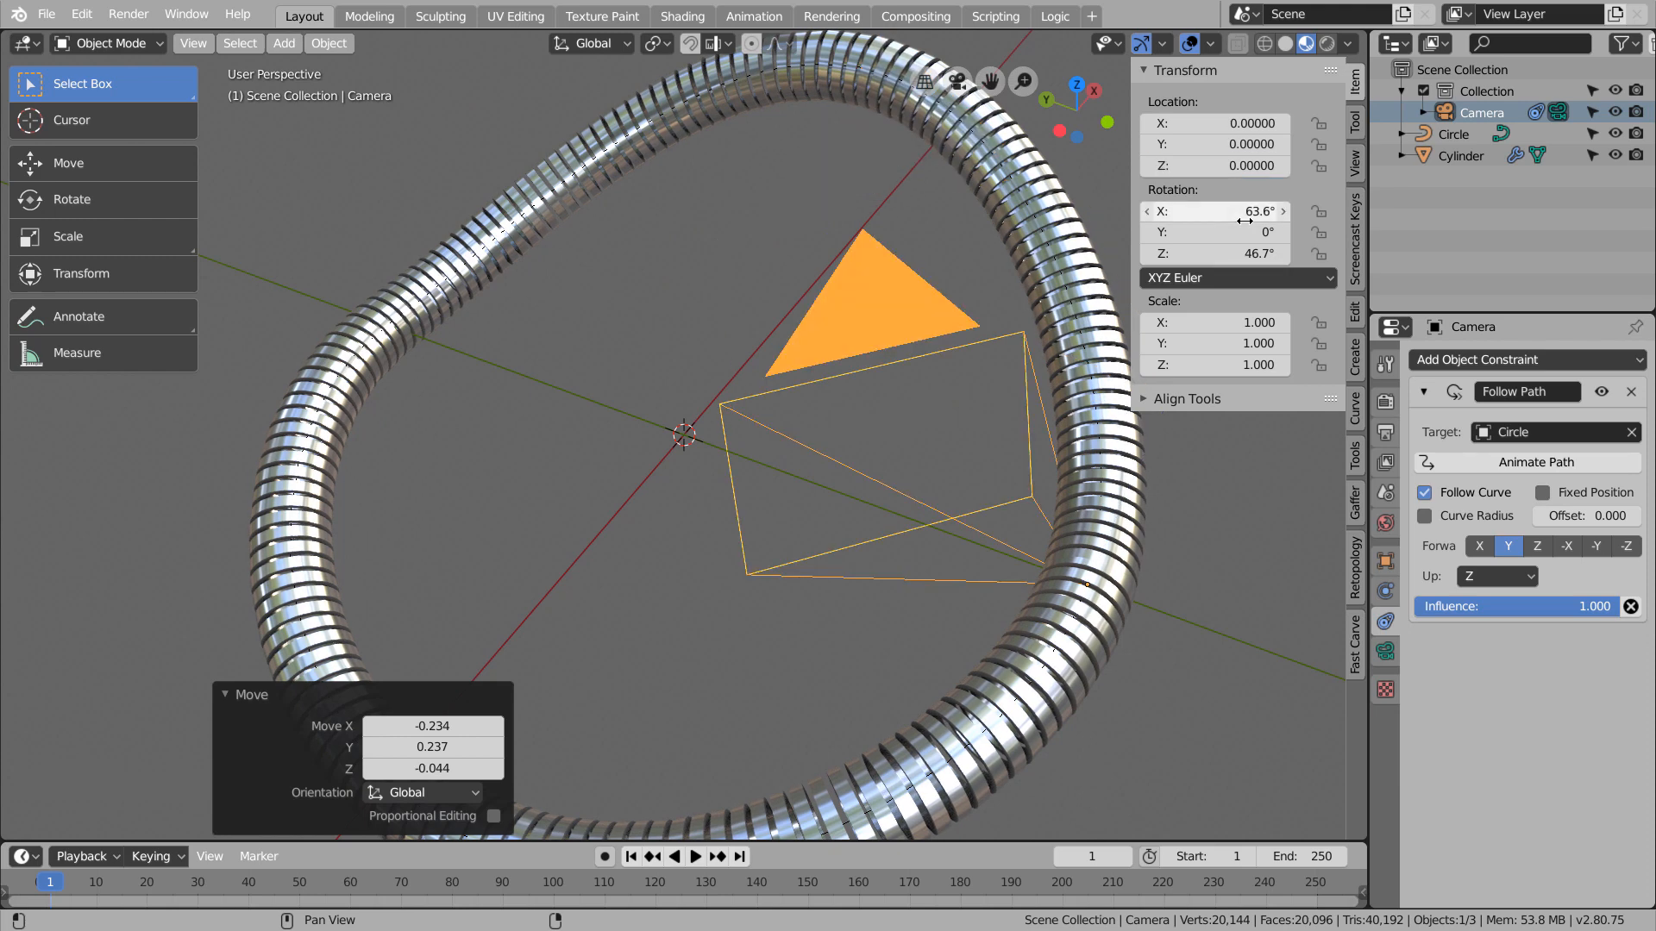
Set the camera's X and Z rotation to 0°
{"action": "left_click", "coordinate": [1244, 220]}
{"action": "type", "text": "0"}
{"action": "key", "text": "Tab"}
{"action": "key", "text": "Tab"}
{"action": "type", "text": "0"}
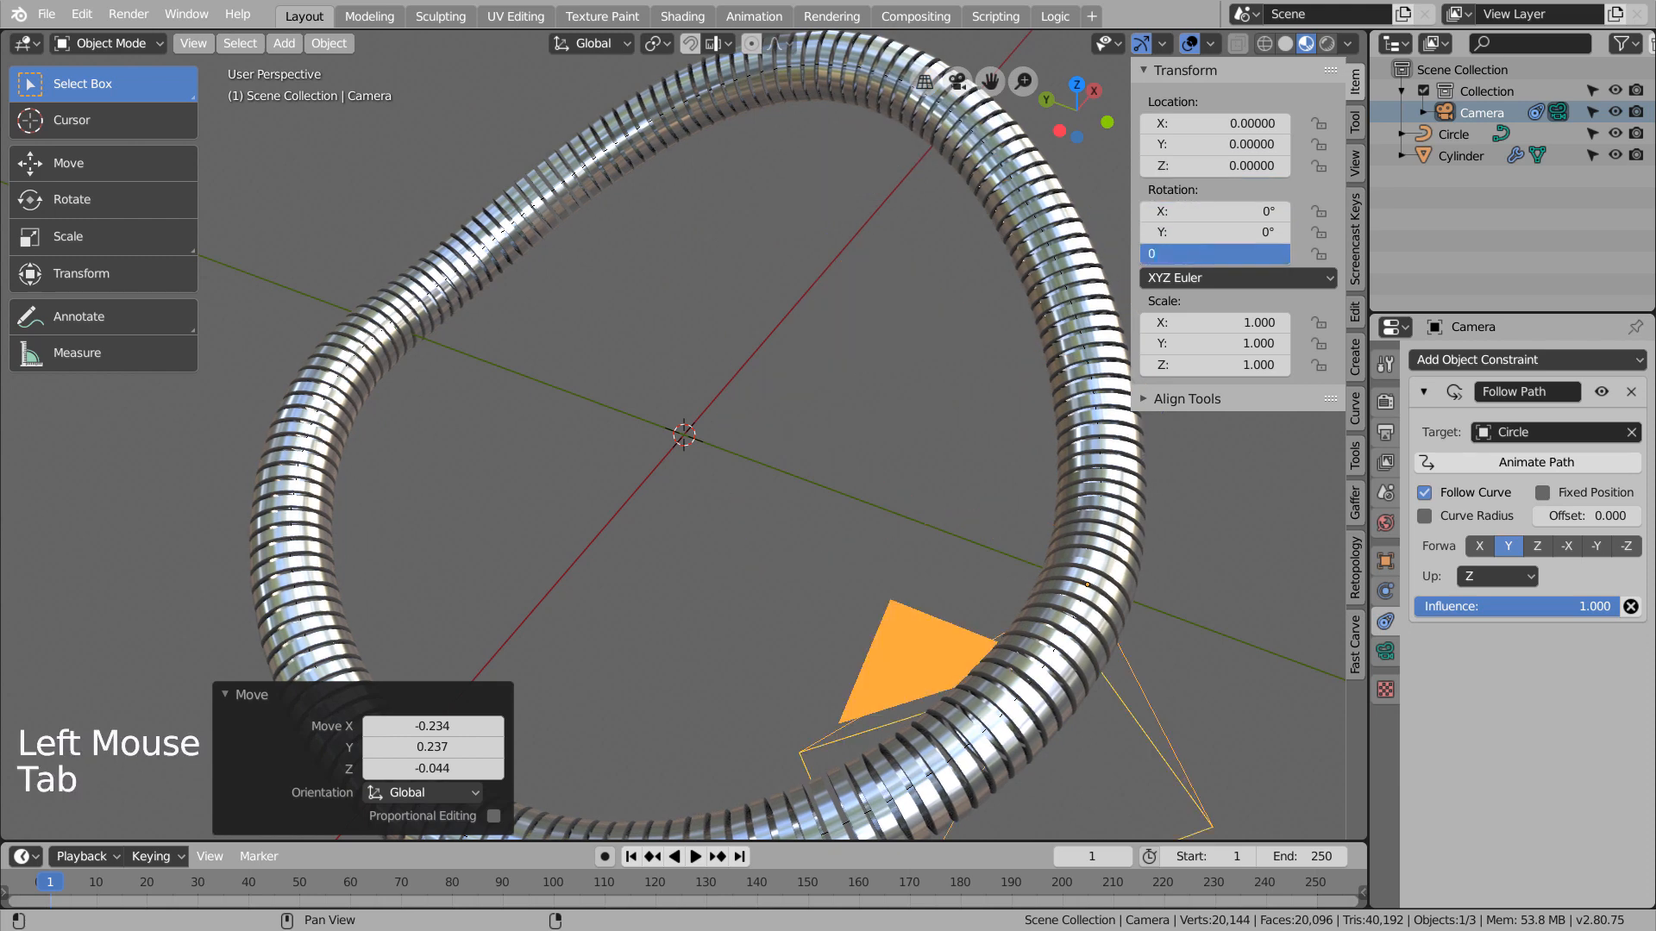
{"action": "key", "text": "Return"}
{"action": "middle_click", "coordinate": [1192, 572]}
{"action": "left_click", "coordinate": [1192, 572]}
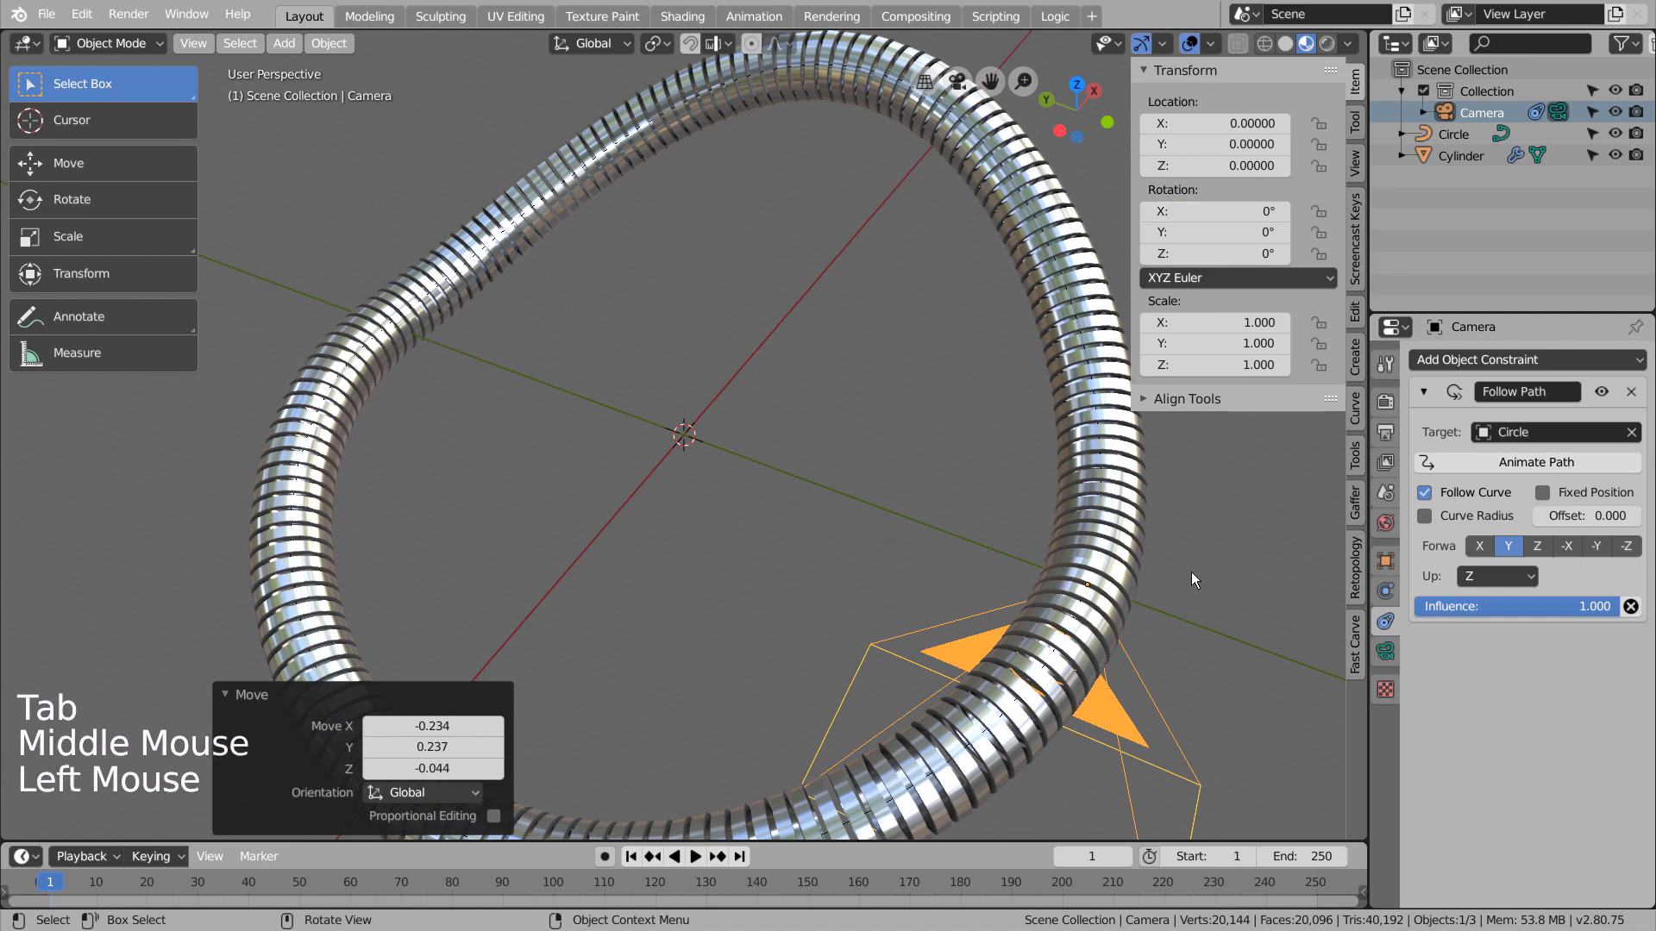
Look through the camera and try to turn its view with fly/walk navigation
{"action": "middle_click_drag", "start_coordinate": [1191, 572], "coordinate": [1116, 599]}
{"action": "scroll", "coordinate": [981, 608], "scroll_direction": "down", "scroll_amount": 3}
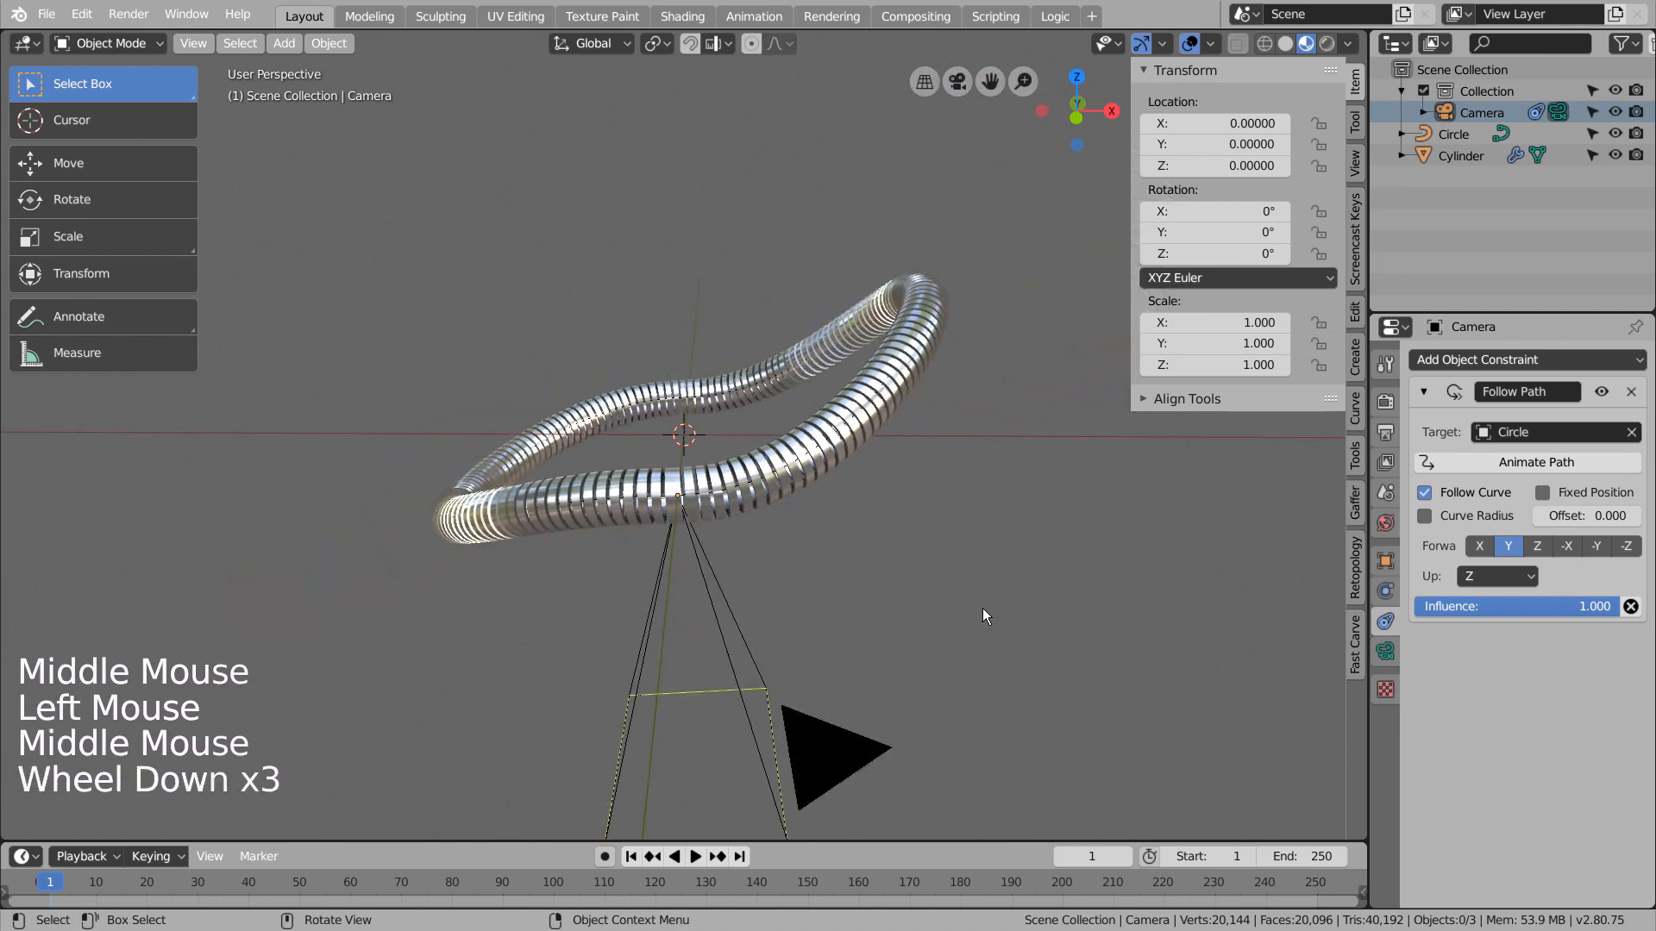
{"action": "left_click", "coordinate": [756, 634]}
{"action": "key", "text": "KP_0"}
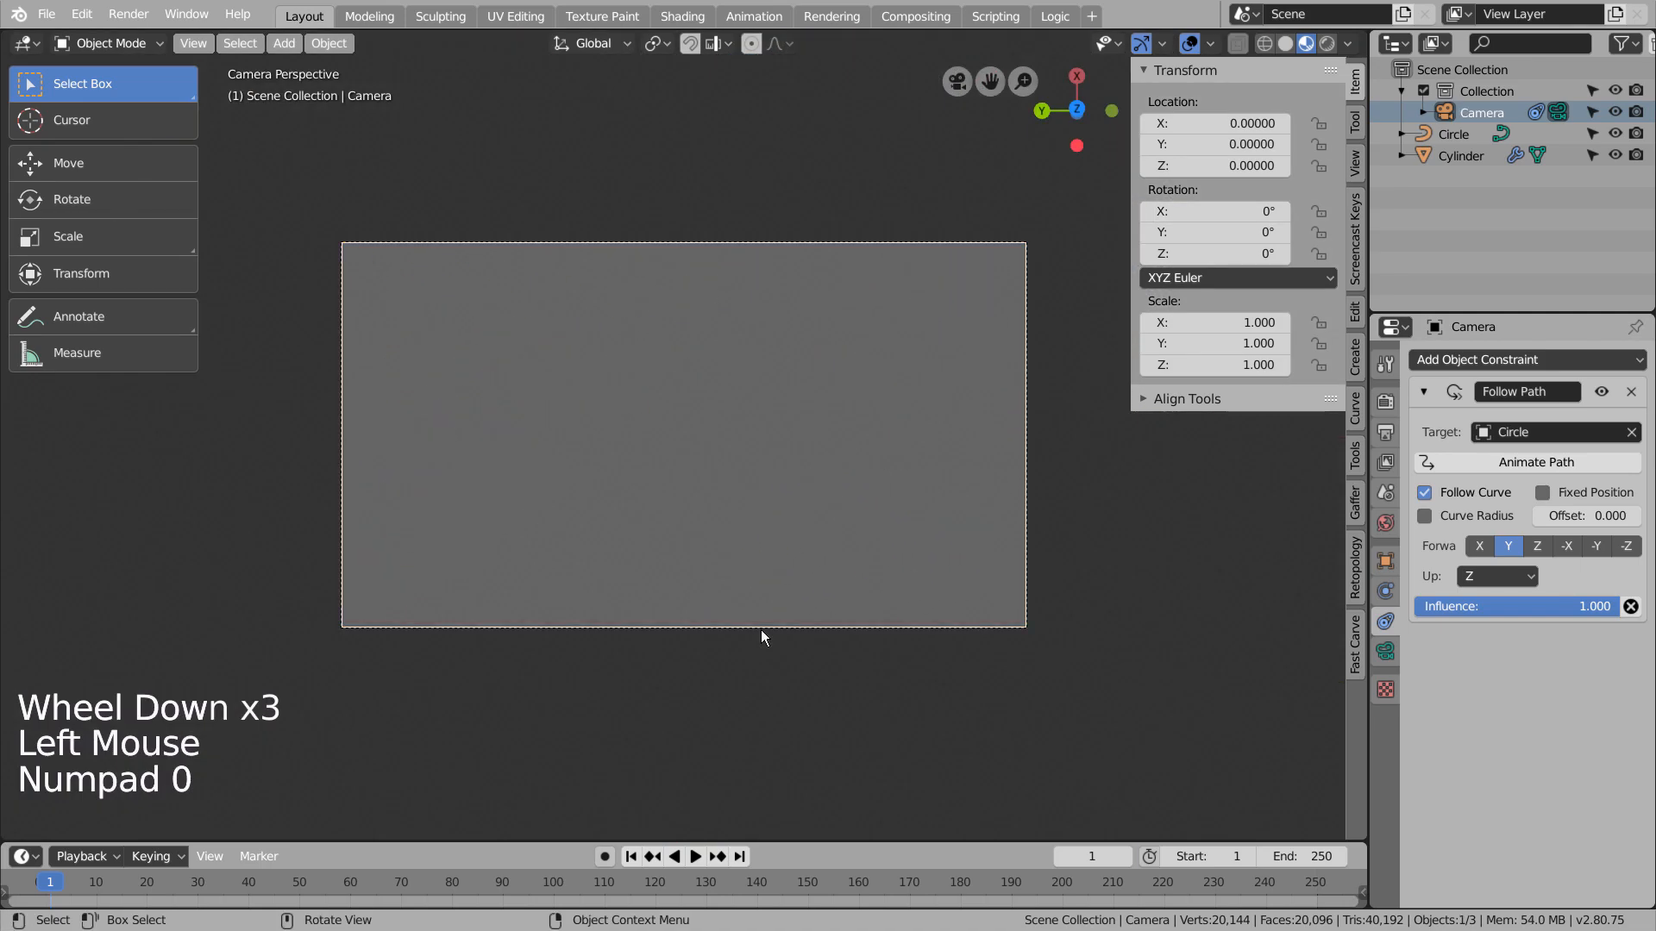
{"action": "key", "text": "shift+grave"}
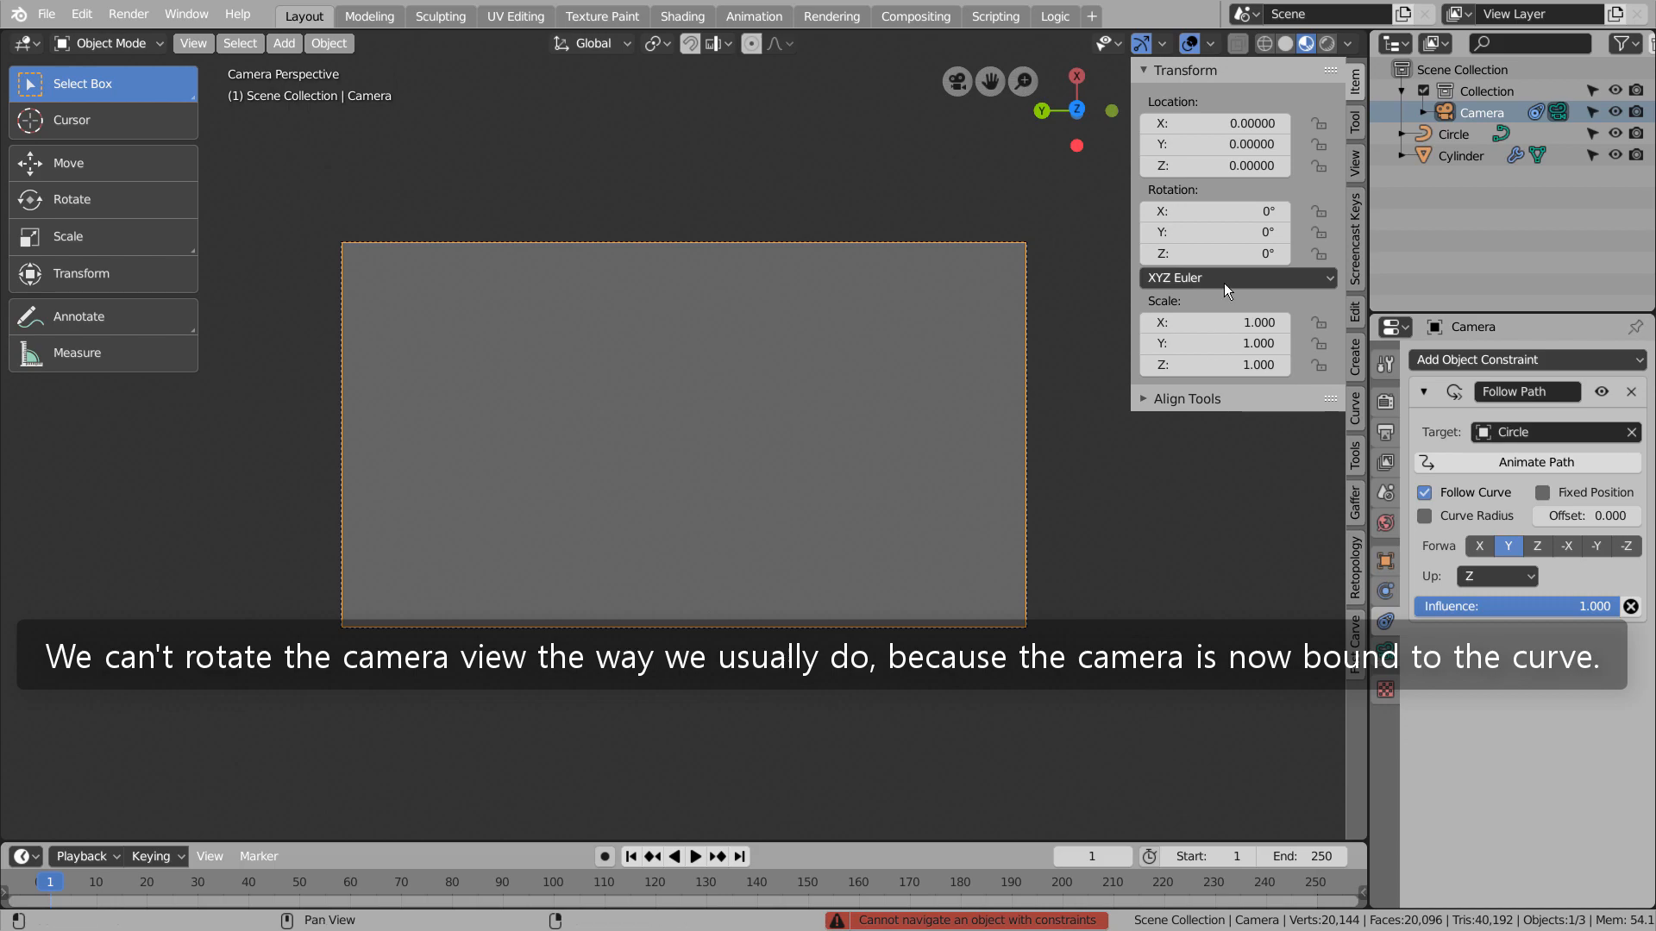
Set the camera's X rotation to 105° so that it points along the tunnel
{"action": "middle_click_drag", "start_coordinate": [943, 483], "coordinate": [944, 483]}
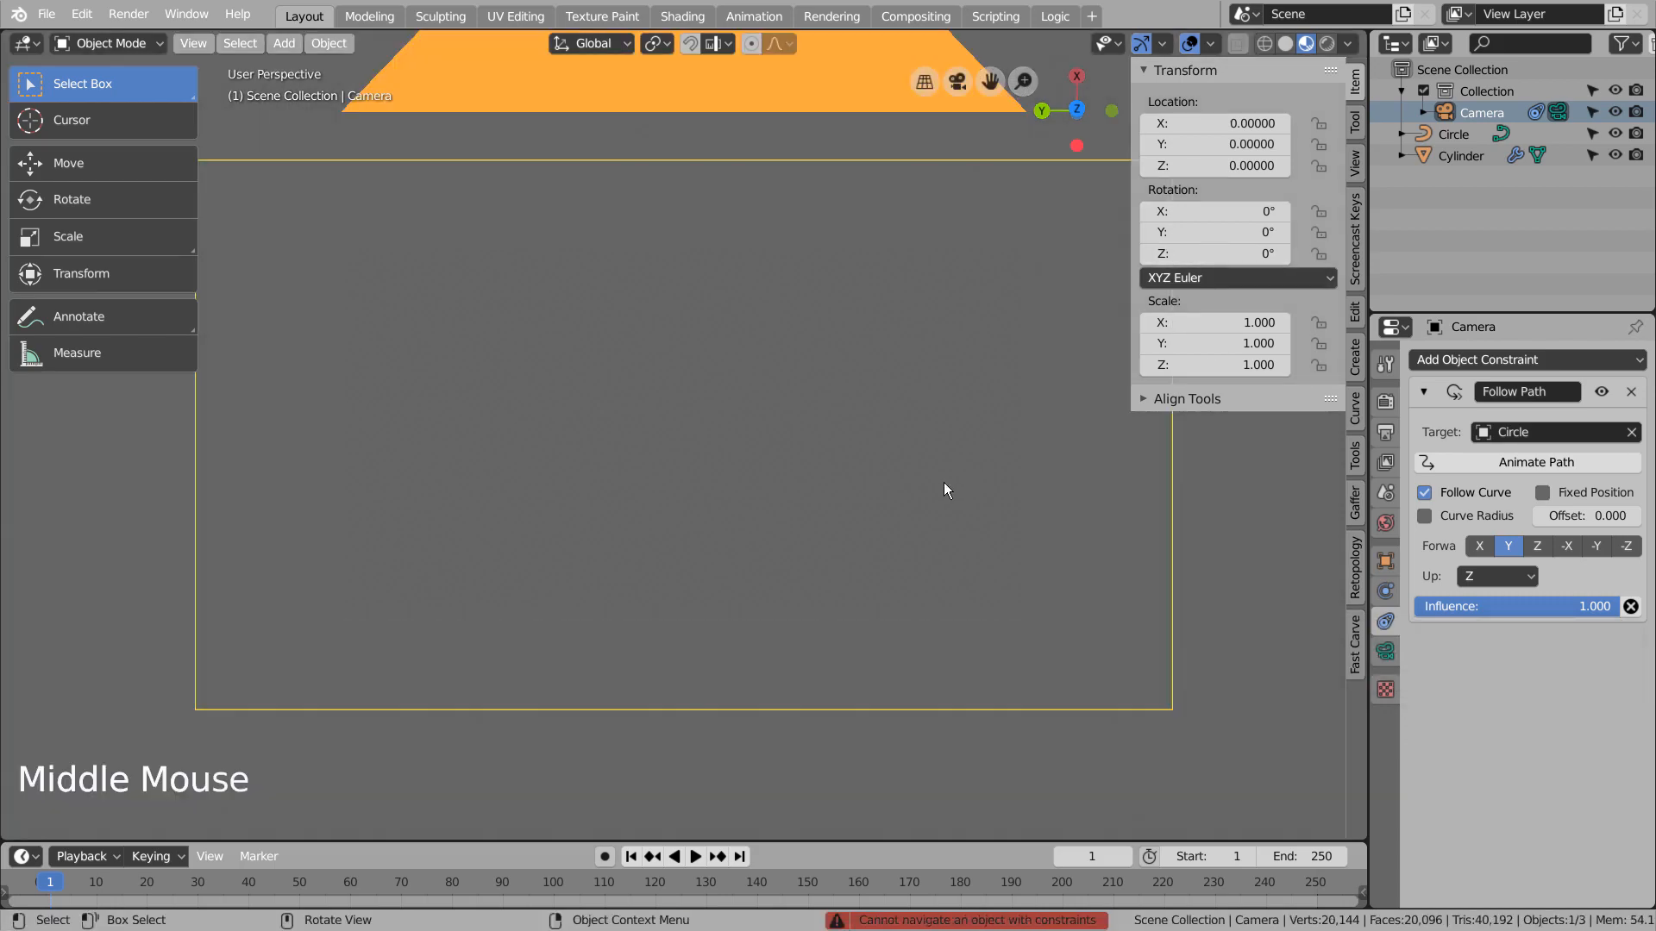
{"action": "scroll", "coordinate": [949, 489], "scroll_direction": "down", "scroll_amount": 4}
{"action": "middle_click_drag", "start_coordinate": [1017, 543], "coordinate": [866, 473]}
{"action": "scroll", "coordinate": [847, 493], "scroll_direction": "down", "scroll_amount": 1}
{"action": "left_click", "coordinate": [1240, 232]}
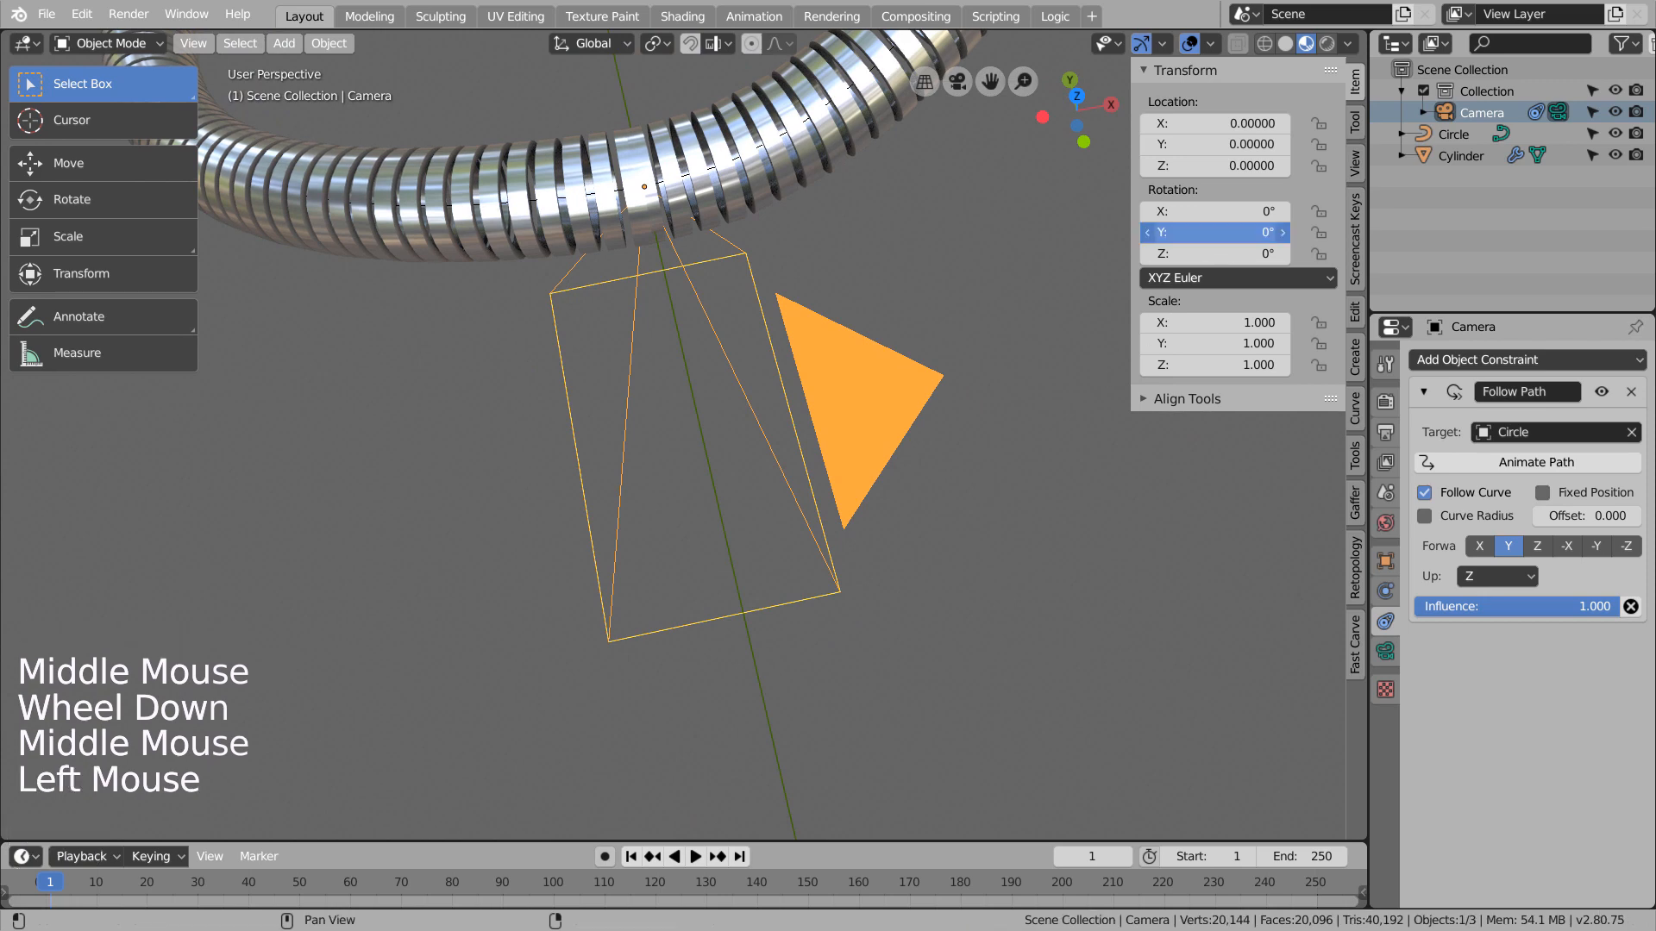
{"action": "left_click_drag", "start_coordinate": [1240, 232], "coordinate": [1194, 211]}
{"action": "key", "text": "ctrl+z"}
{"action": "key", "text": "ctrl+z"}
{"action": "scroll", "coordinate": [875, 315], "scroll_direction": "down", "scroll_amount": 4}
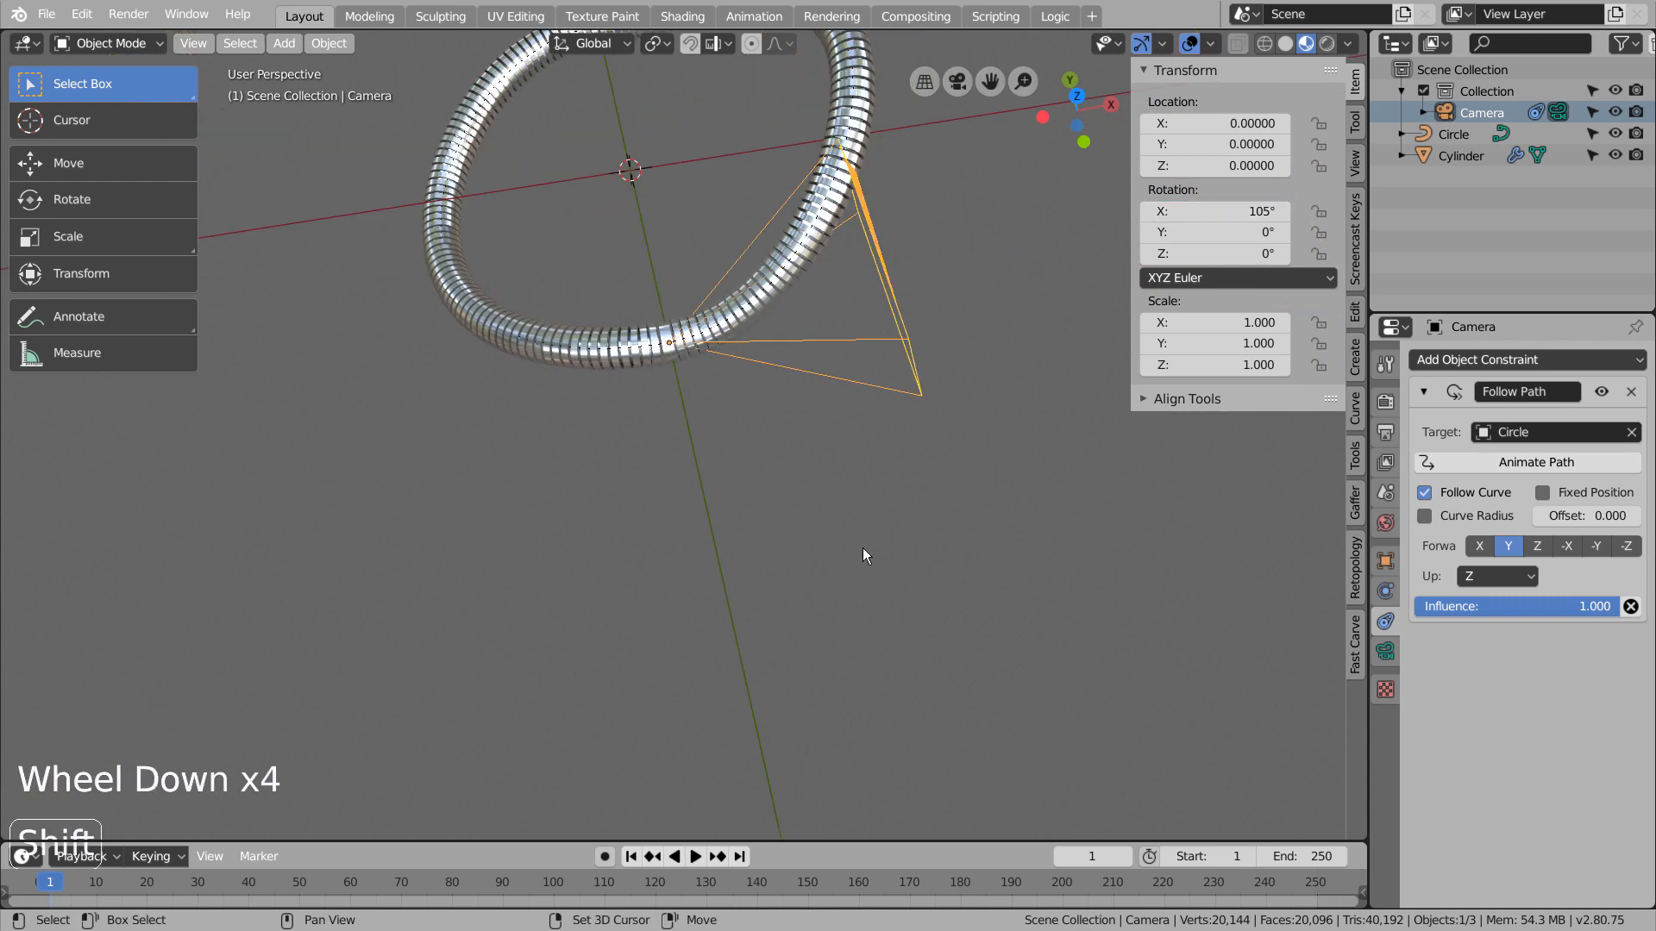
{"action": "middle_click_drag", "start_coordinate": [863, 547], "coordinate": [714, 549], "text": "shift"}
Look through the camera and refine its rotation to X 95.2° and Z 6.1°
{"action": "key", "text": "KP_0"}
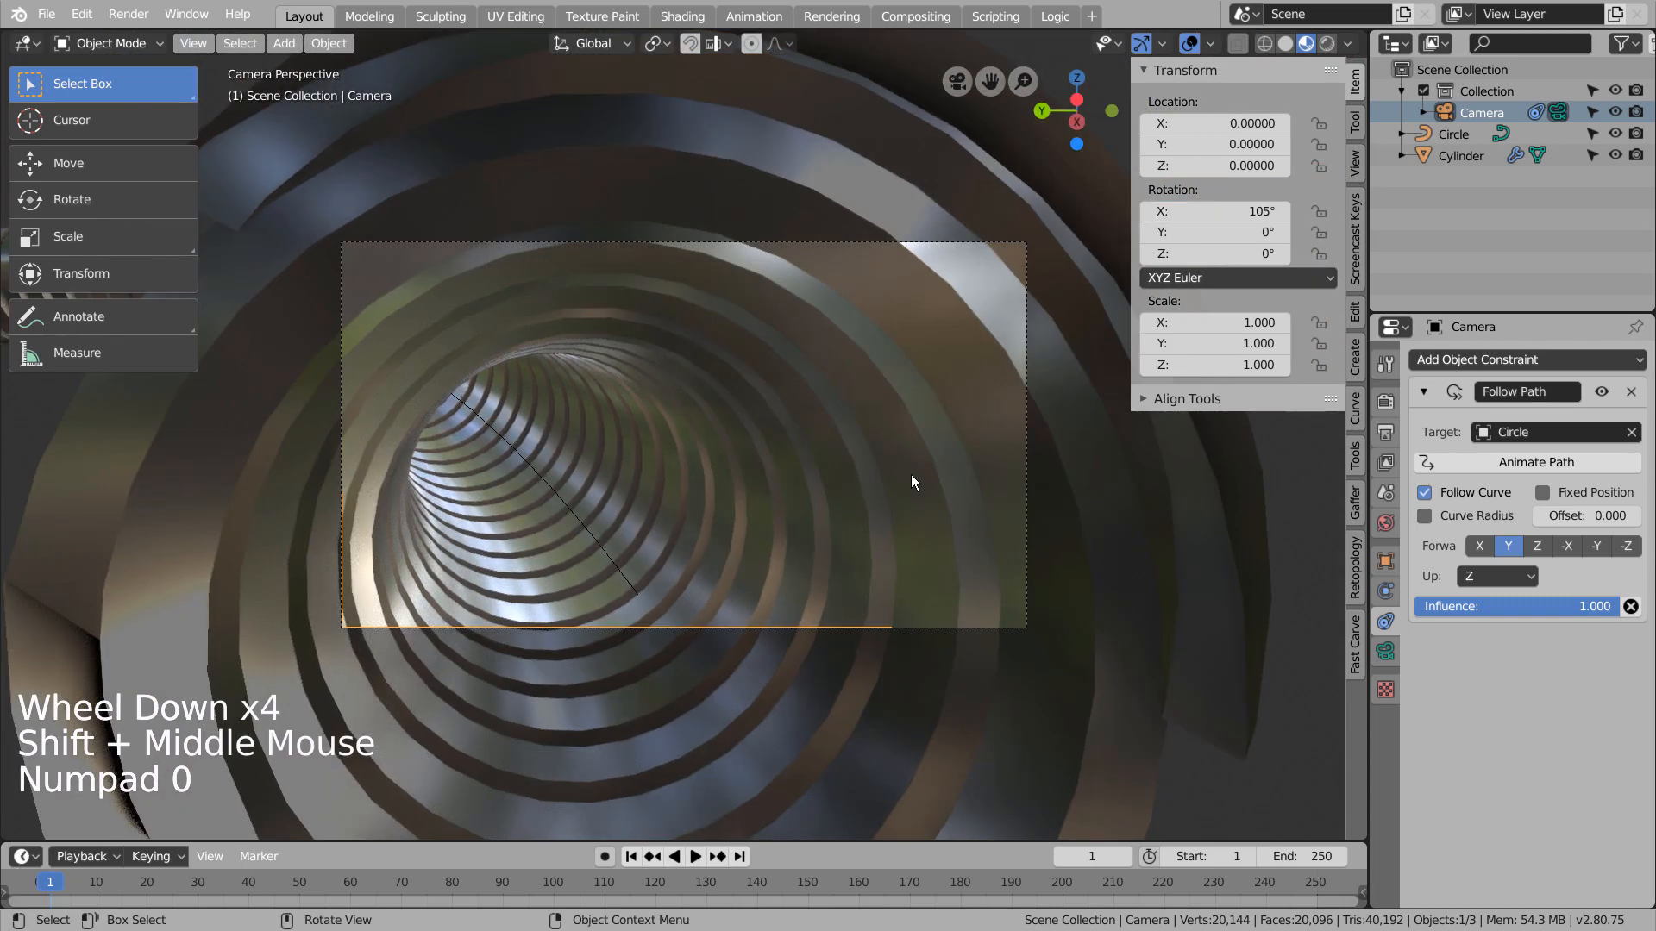
{"action": "left_click_drag", "start_coordinate": [1225, 211], "coordinate": [1239, 252]}
{"action": "key", "text": "ctrl+z"}
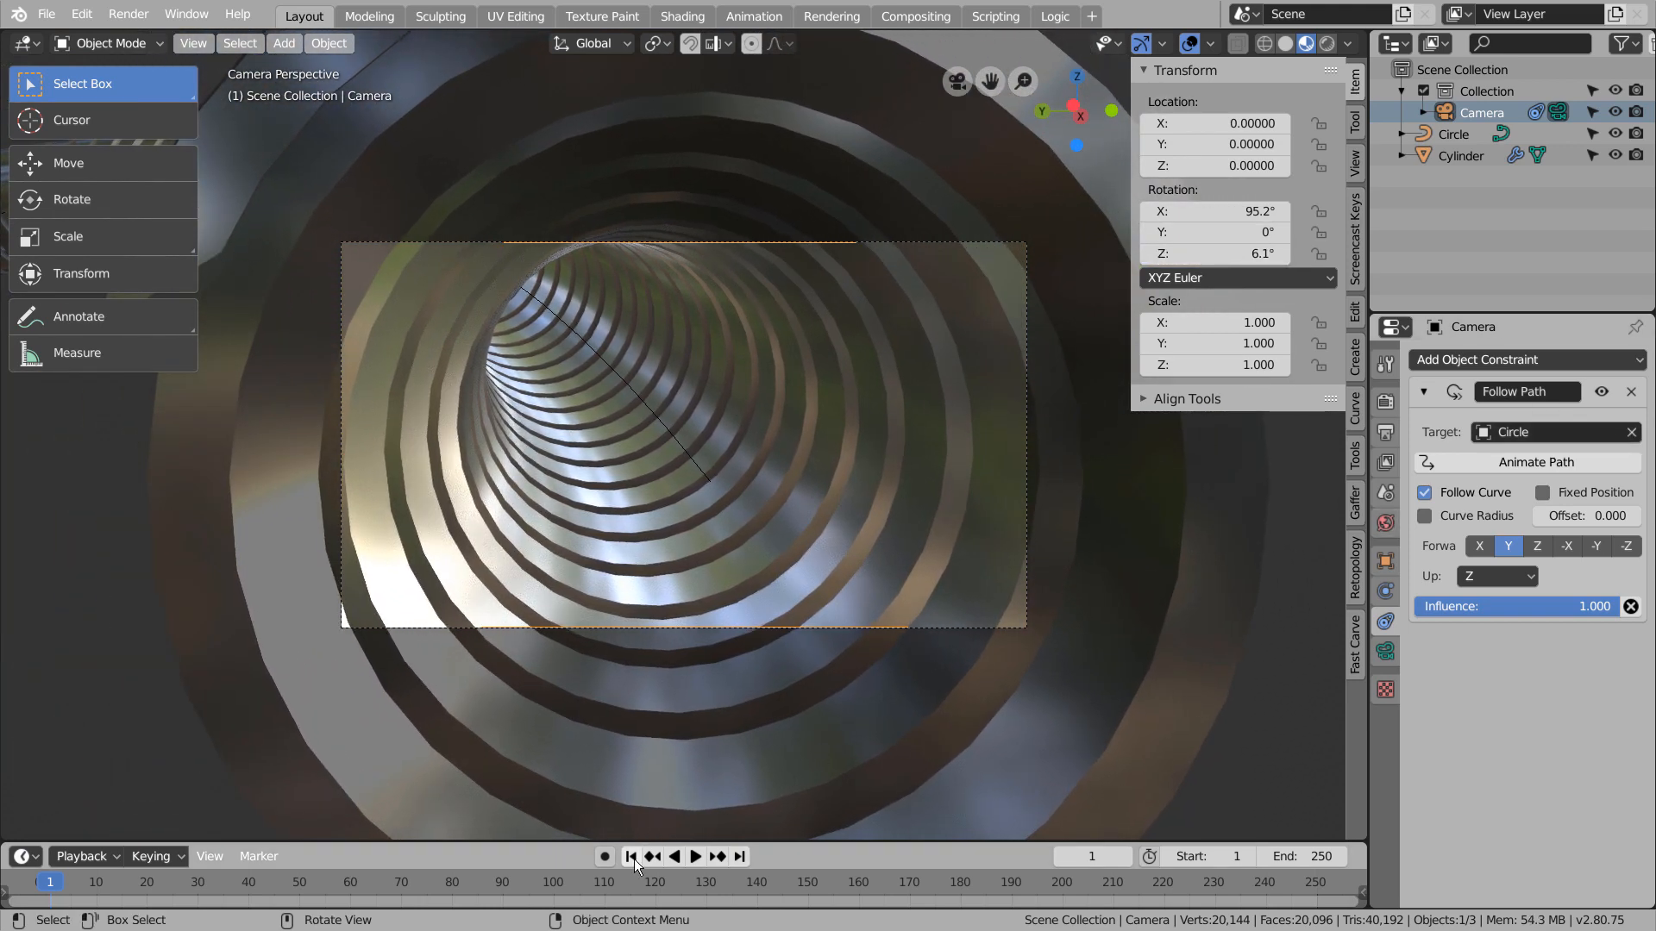
Test the timeline playback, return to frame 1 and apply Animate Path in the camera's Follow Path constraint
{"action": "double_click", "coordinate": [692, 858]}
{"action": "left_click", "coordinate": [691, 862]}
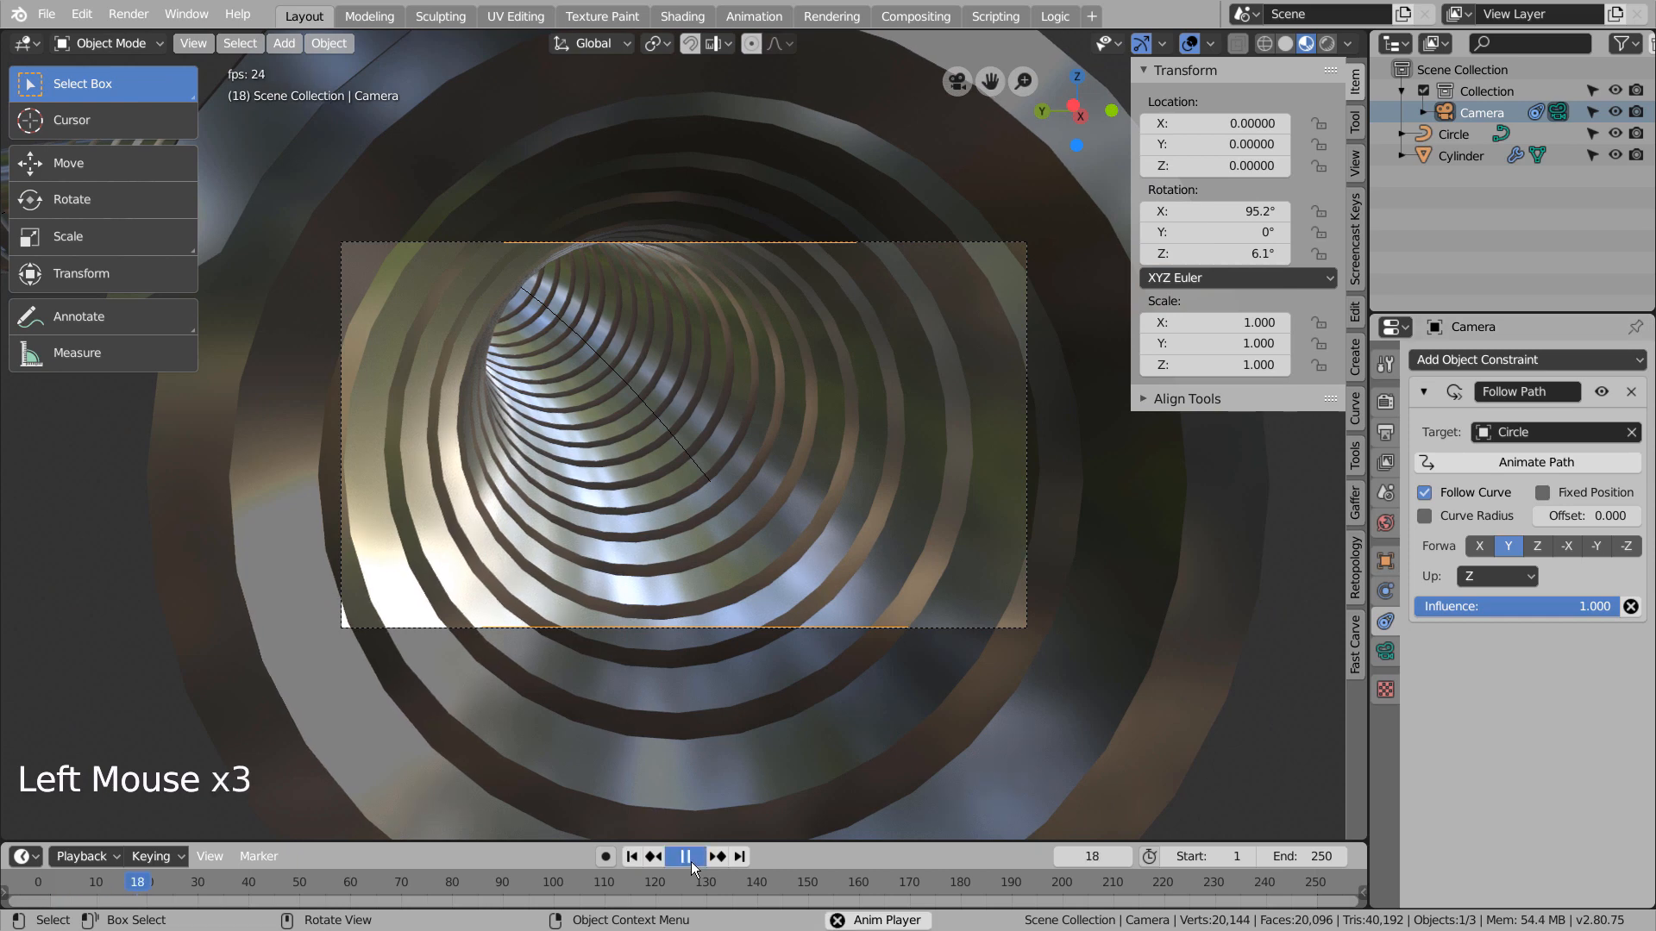
{"action": "left_click", "coordinate": [631, 857]}
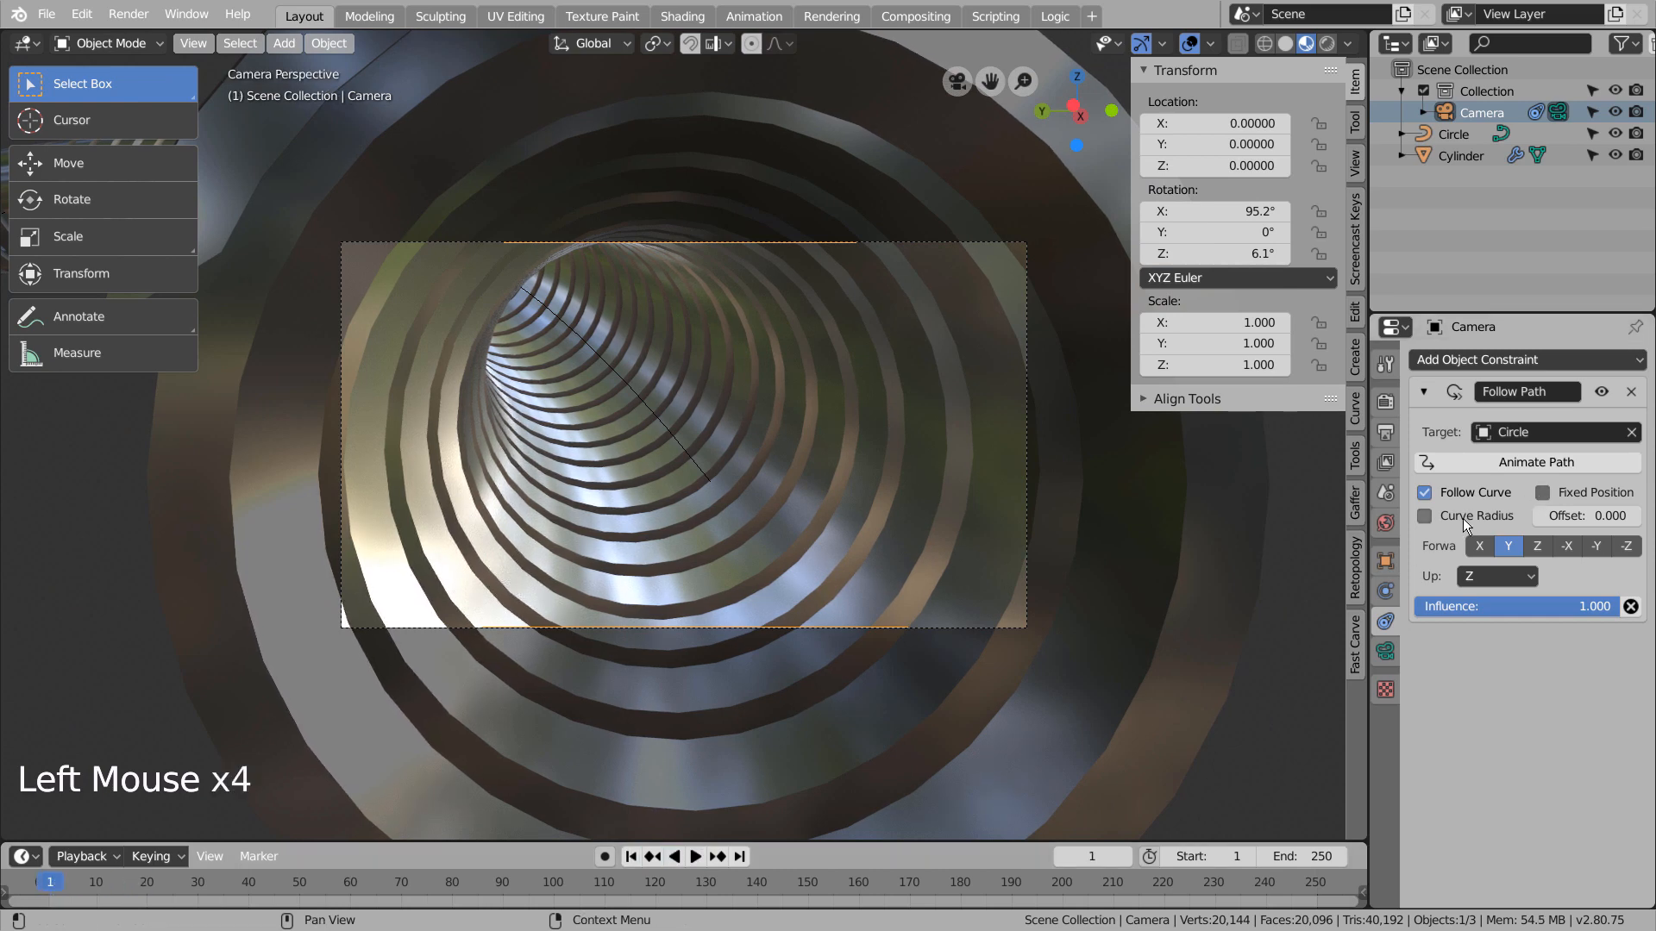
{"action": "left_click", "coordinate": [1502, 463]}
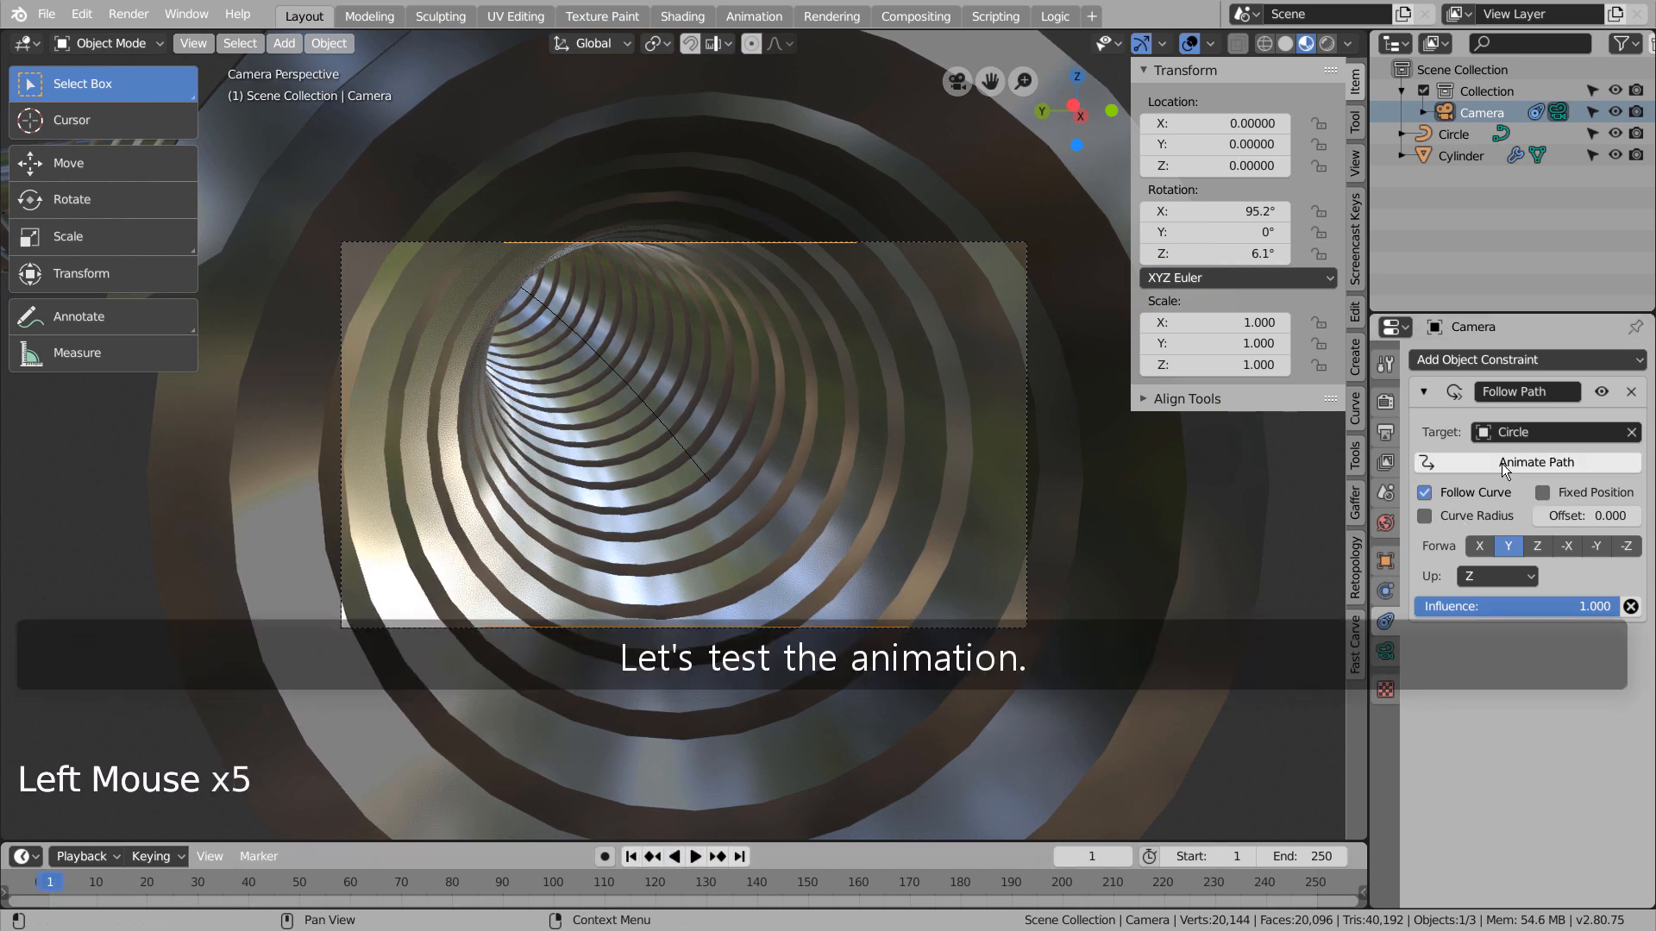
Play the camera's flight through the tunnel, stop it and return to frame 1
{"action": "left_click", "coordinate": [694, 857]}
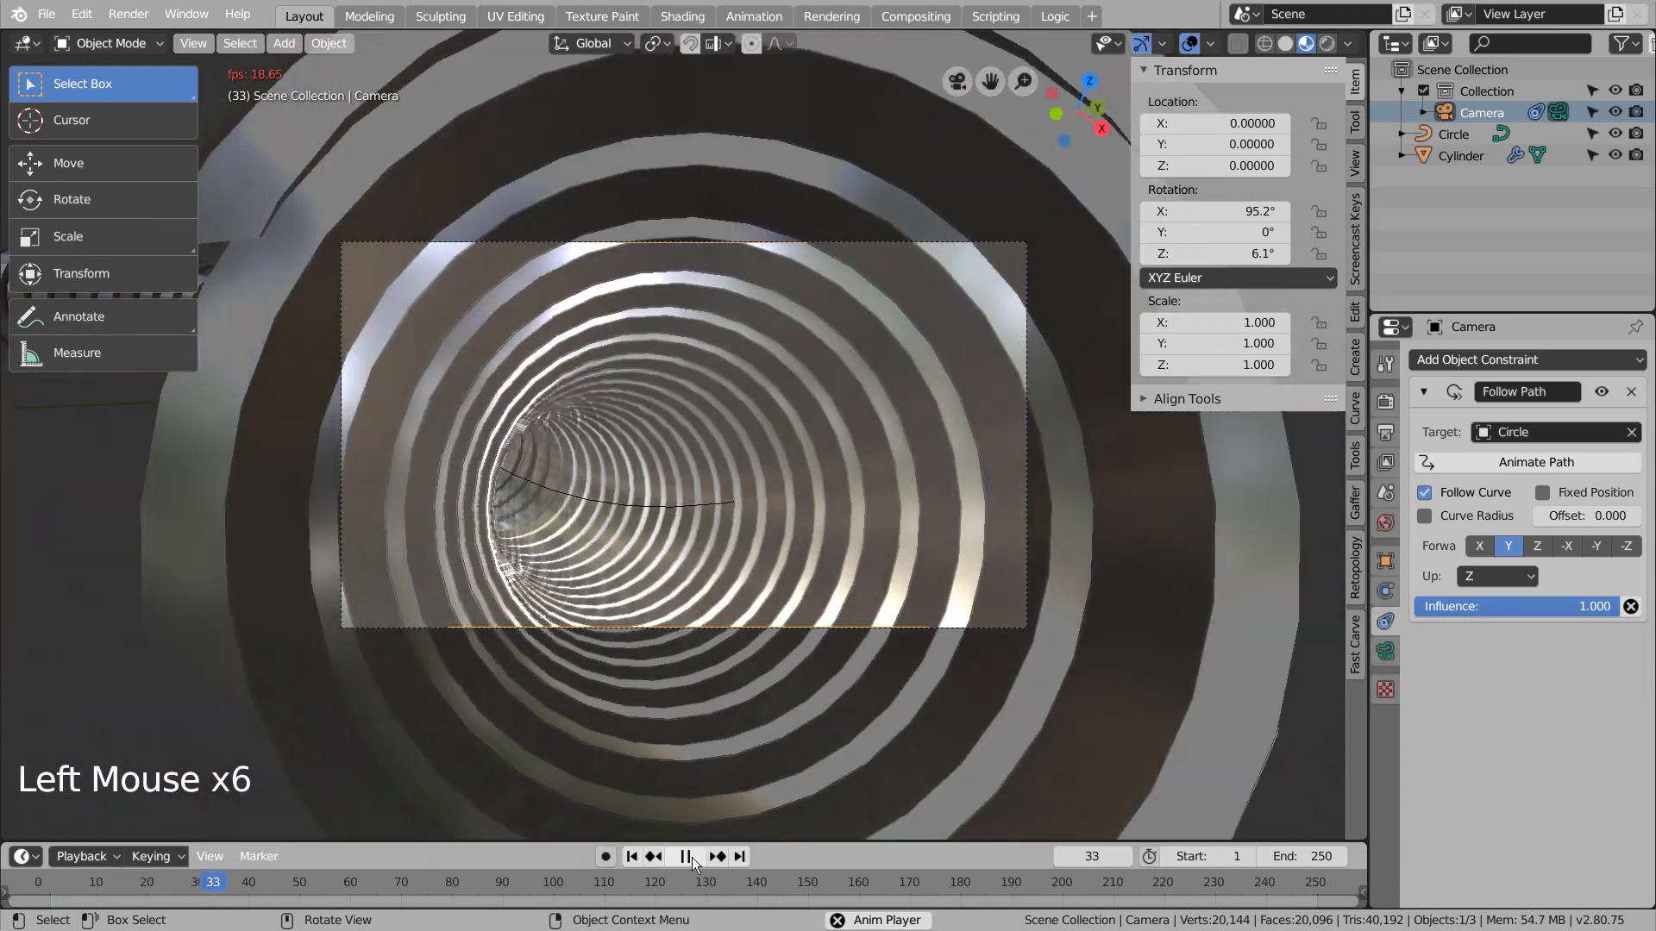
{"action": "scroll", "coordinate": [888, 658], "scroll_direction": "up", "scroll_amount": 5}
{"action": "scroll", "coordinate": [889, 658], "scroll_direction": "down", "scroll_amount": 2}
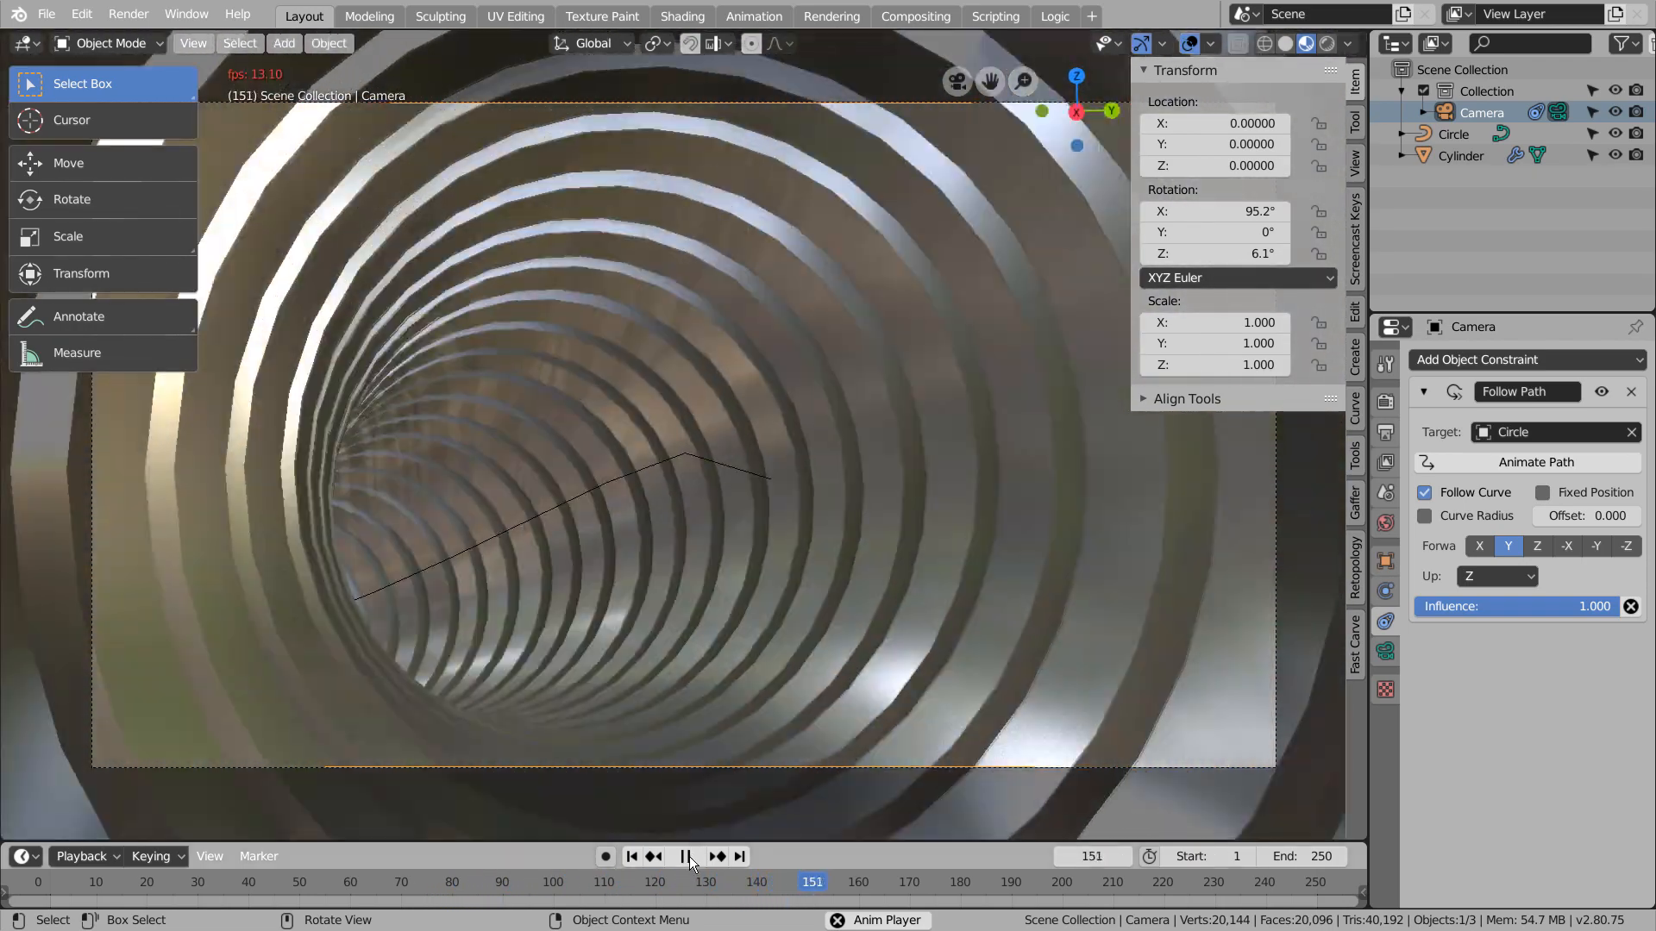
{"action": "left_click", "coordinate": [685, 857]}
{"action": "left_click", "coordinate": [631, 856]}
Leave the camera view, deselect the camera and add a point light at the world origin
{"action": "middle_click_drag", "start_coordinate": [854, 563], "coordinate": [845, 556]}
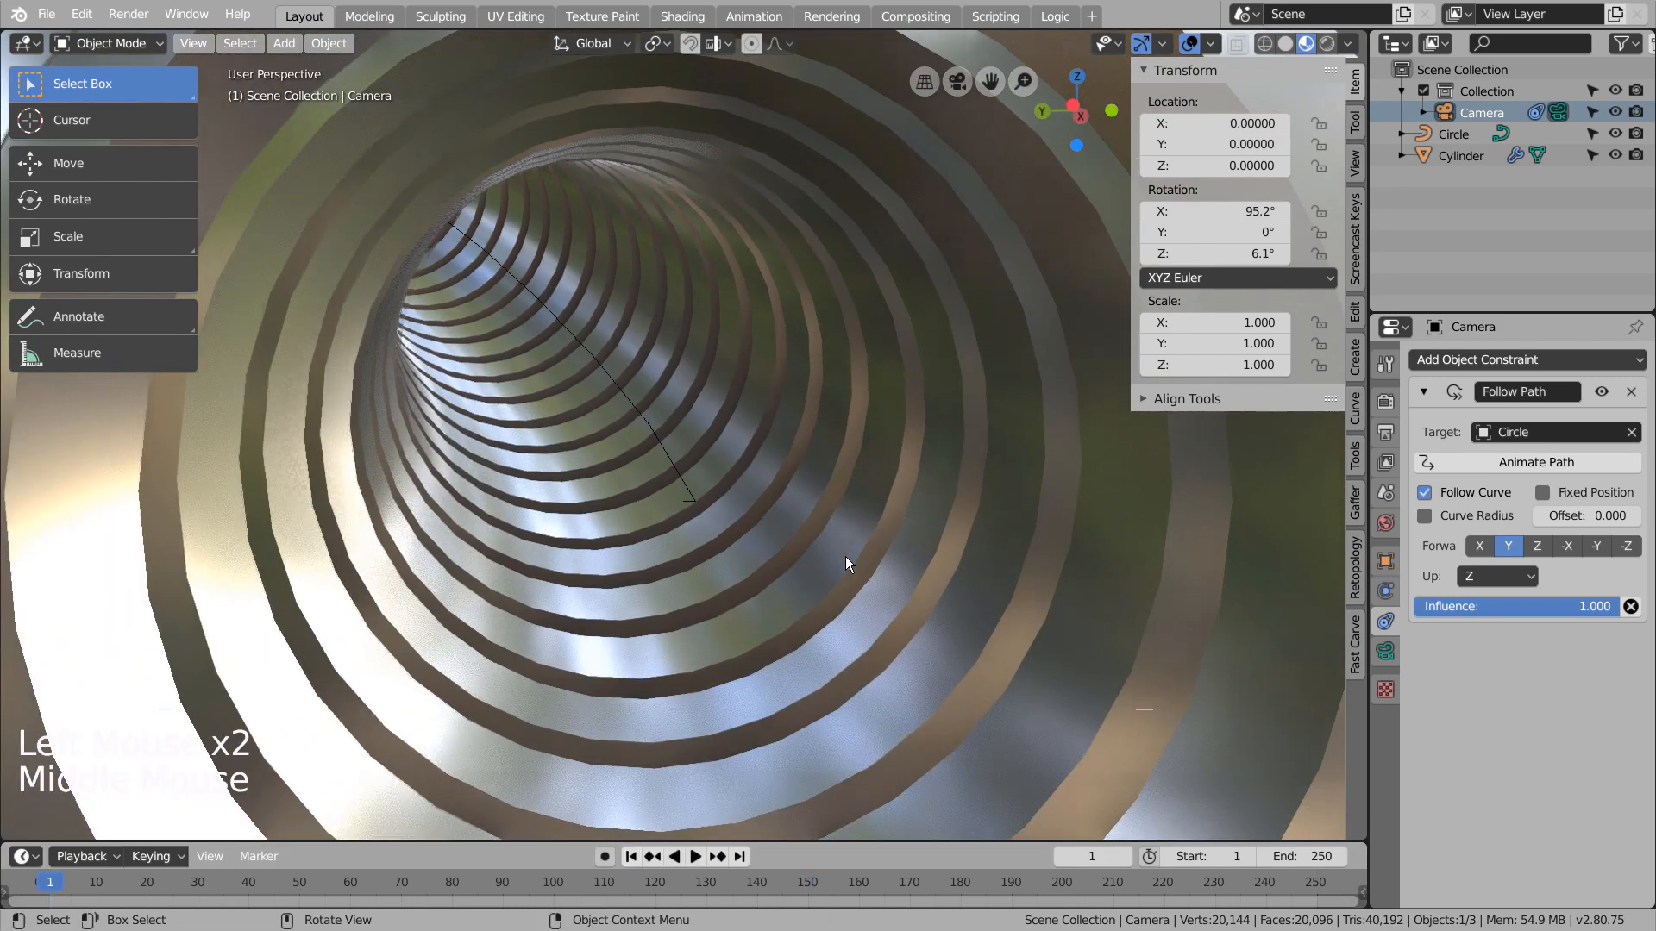
{"action": "scroll", "coordinate": [845, 556], "scroll_direction": "down", "scroll_amount": 9}
{"action": "middle_click_drag", "start_coordinate": [956, 623], "coordinate": [990, 669]}
{"action": "left_click", "coordinate": [854, 665]}
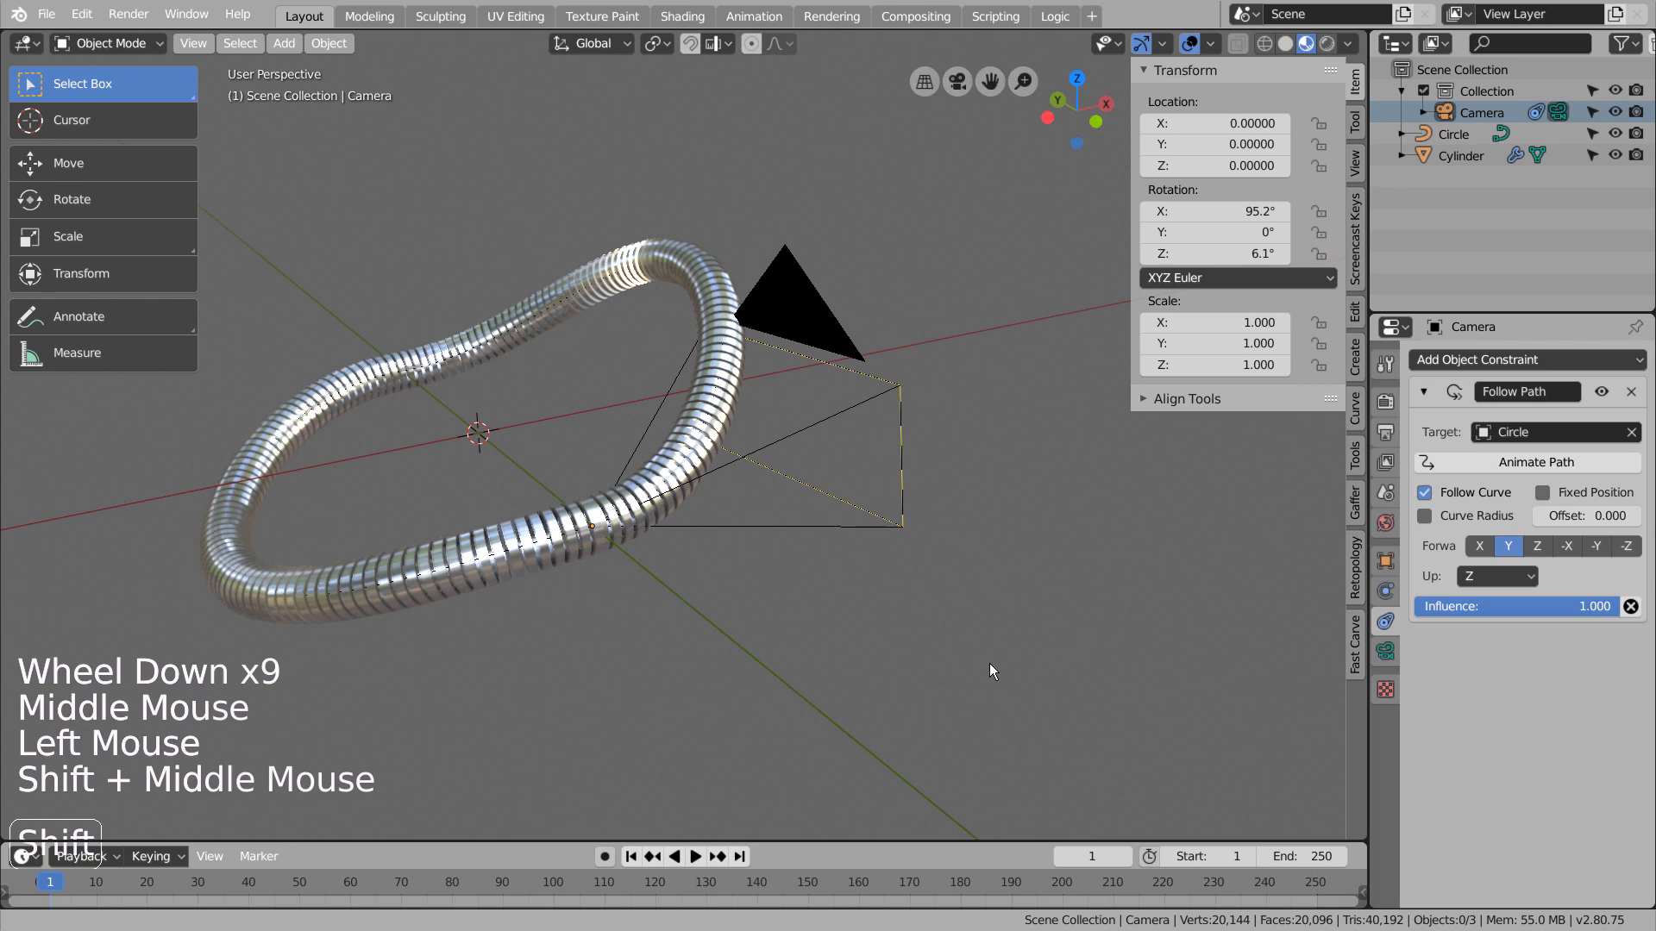
{"action": "left_click", "coordinate": [945, 664]}
{"action": "key", "text": "shift+a"}
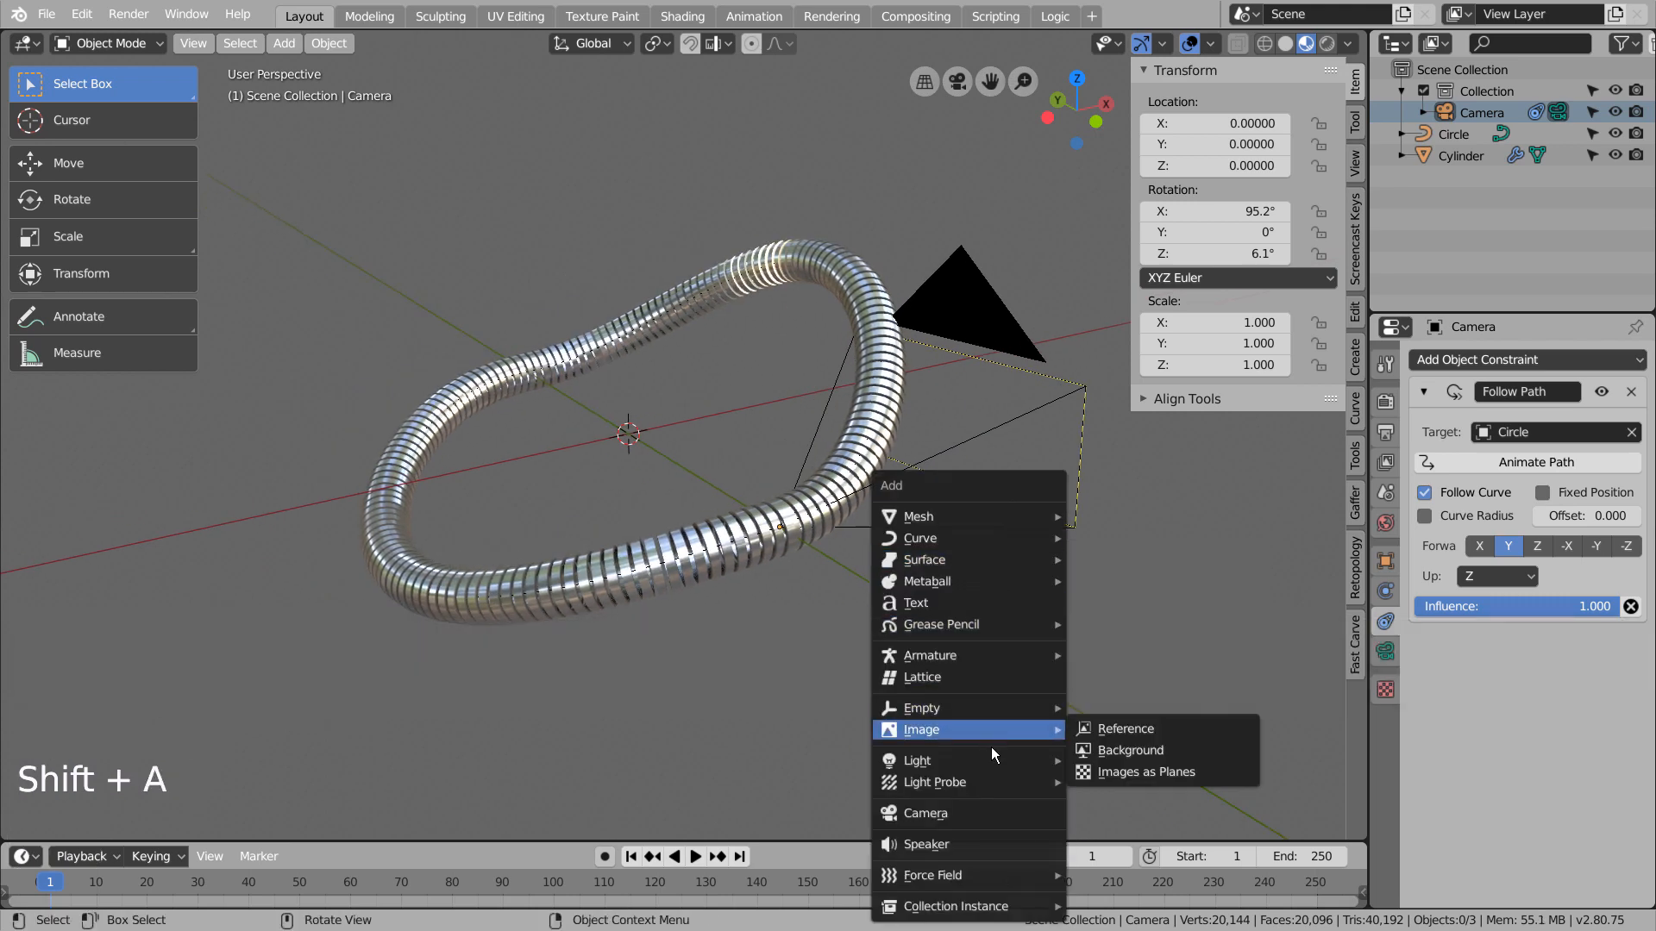
{"action": "mouse_move", "coordinate": [992, 761]}
{"action": "left_click", "coordinate": [1114, 760]}
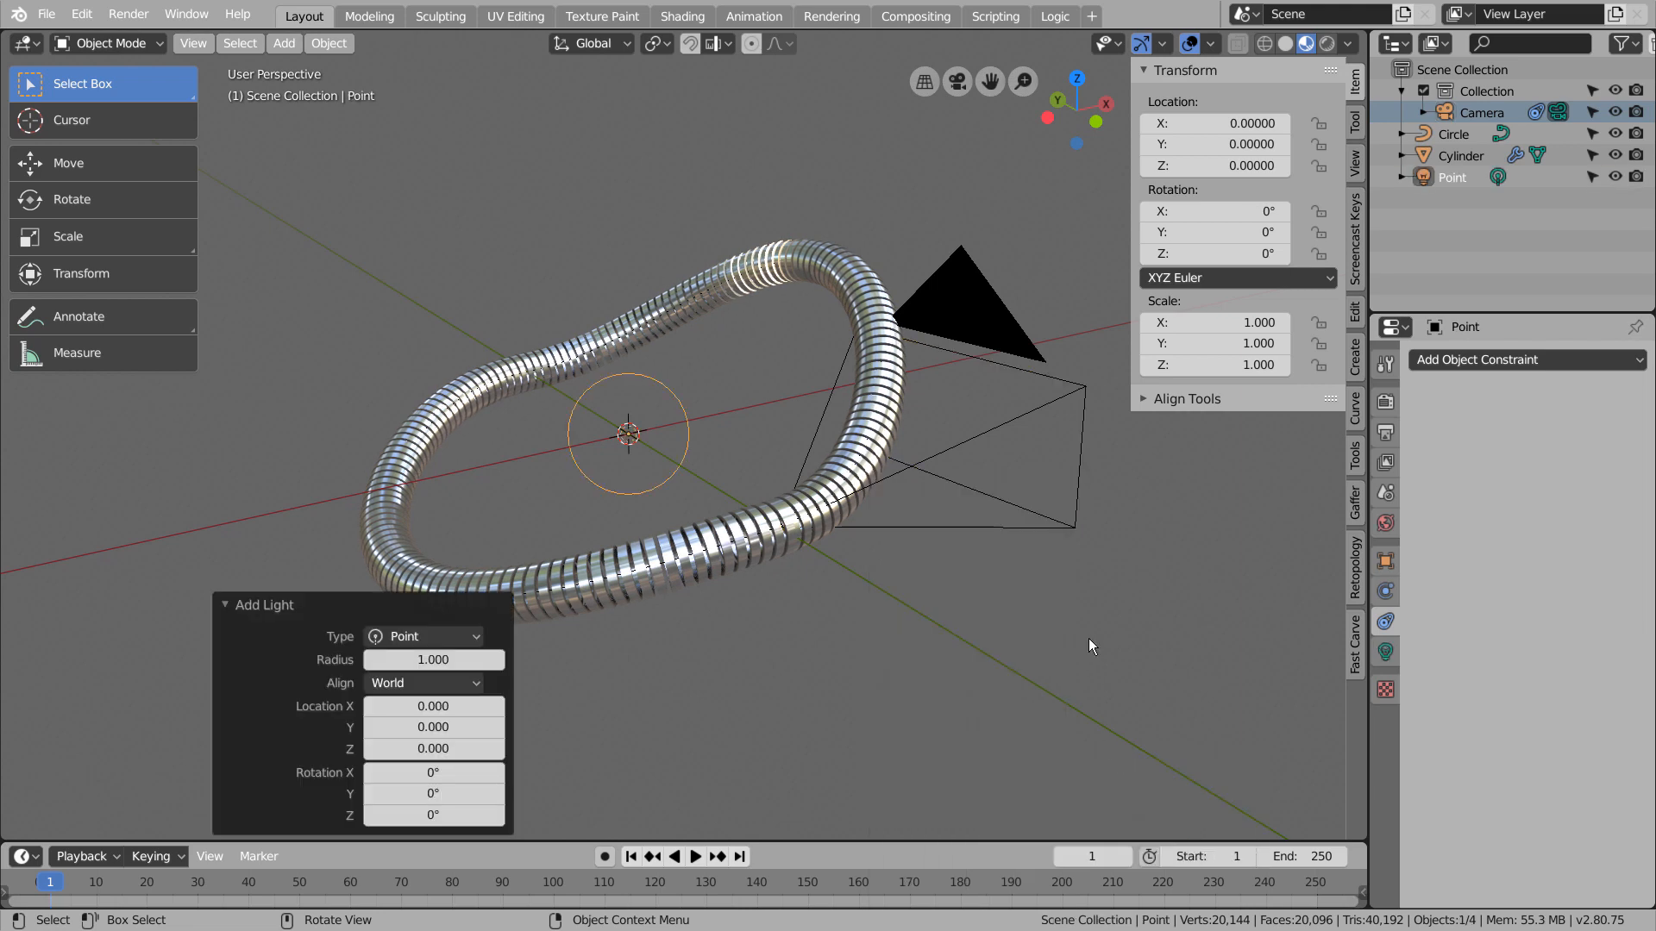
Add a Clamp To constraint to the point light with the Circle curve as its target
{"action": "left_click", "coordinate": [1535, 360]}
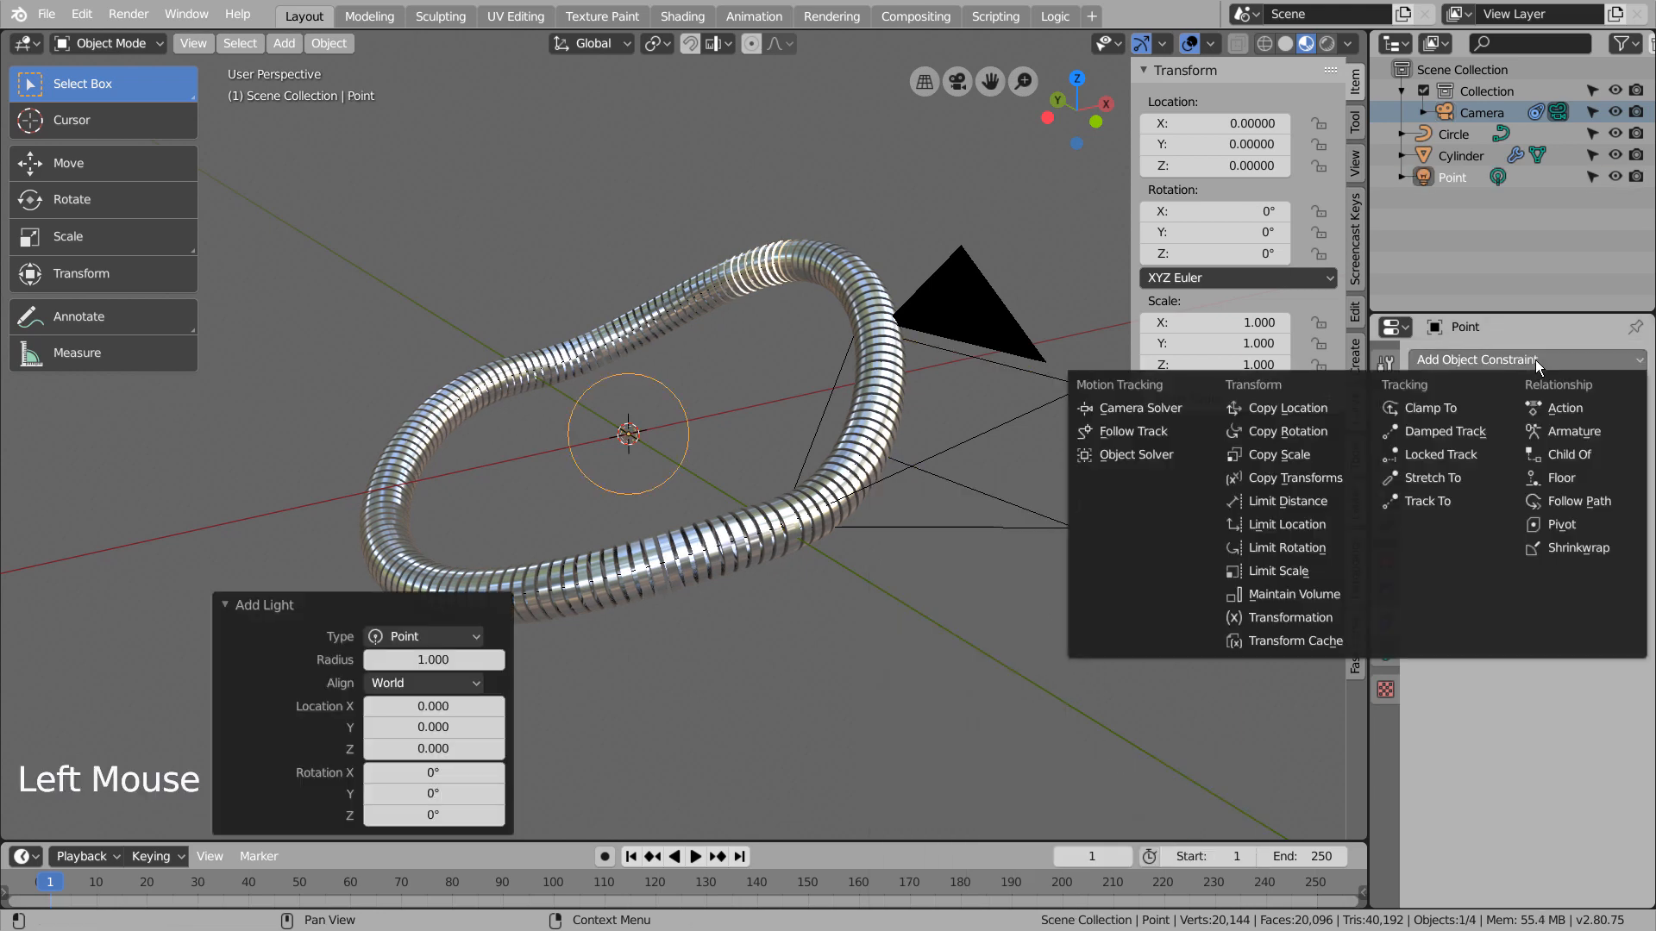
{"action": "left_click", "coordinate": [1486, 408]}
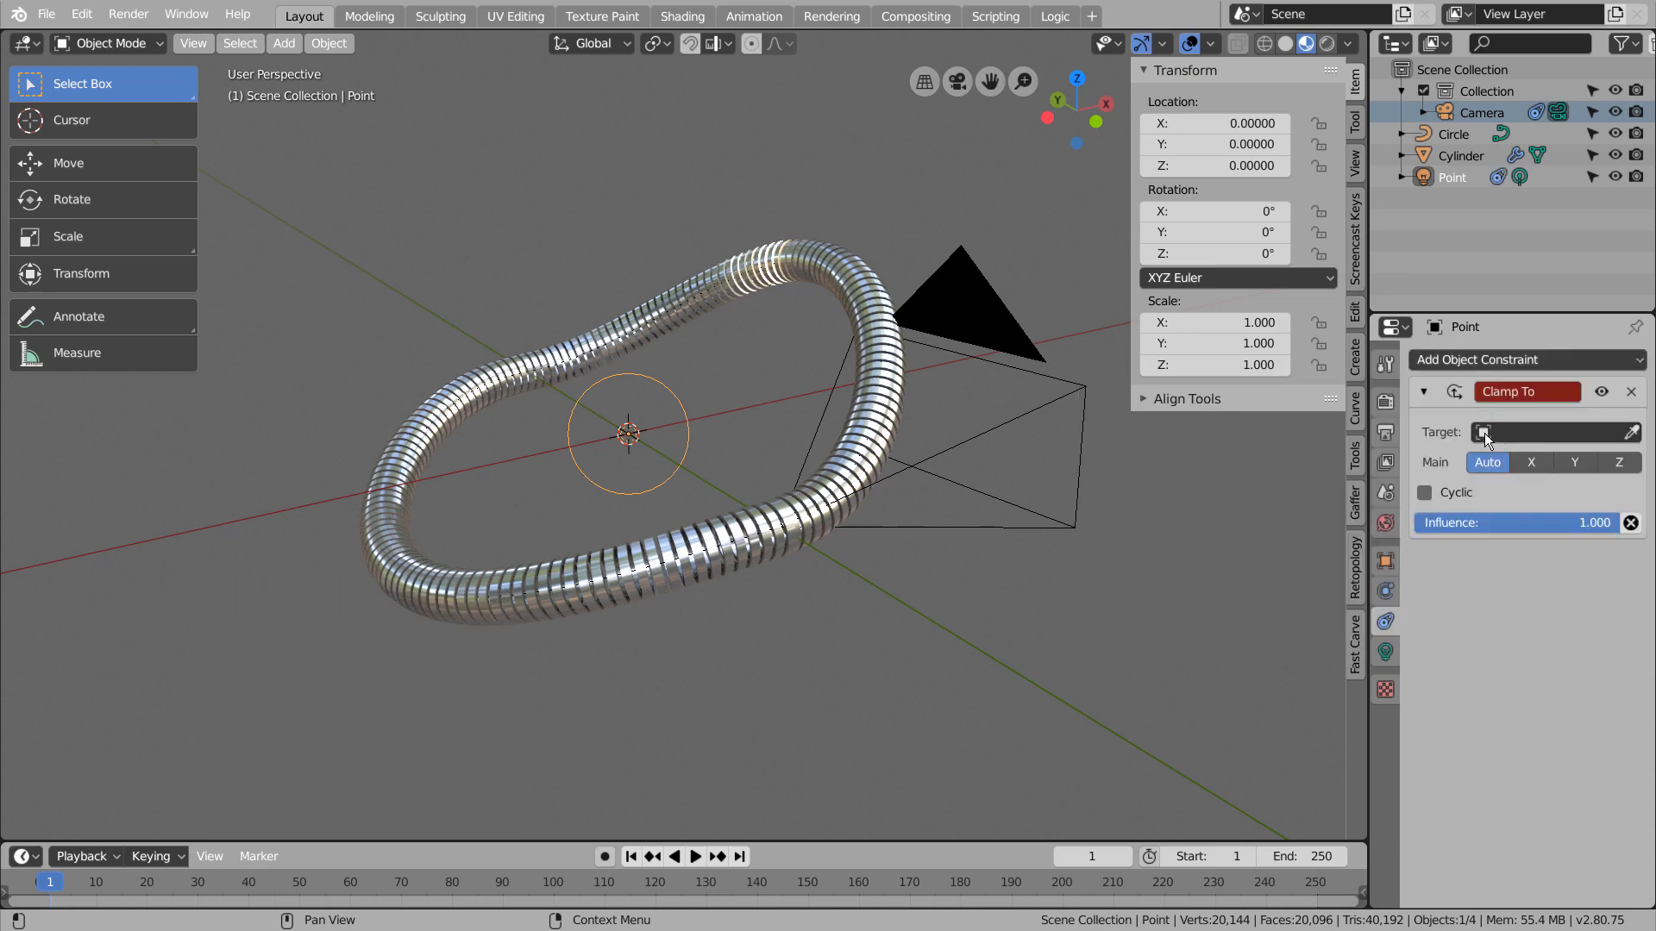
{"action": "left_click", "coordinate": [1484, 433]}
{"action": "left_click", "coordinate": [1458, 468]}
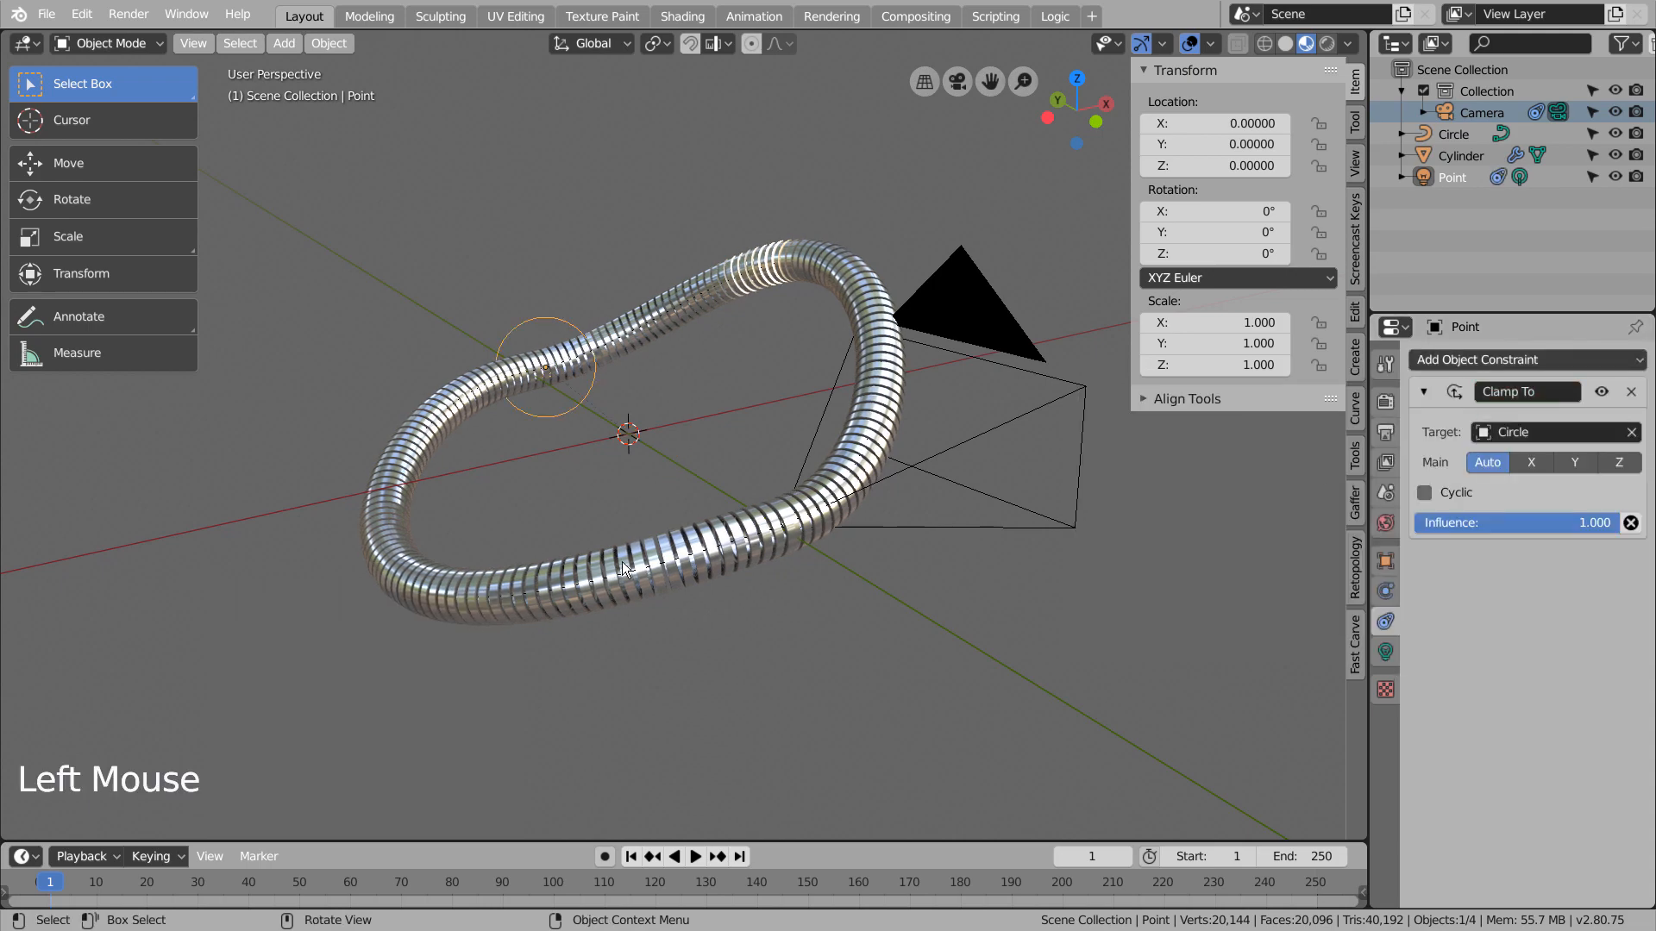
Set the point light's colour to red with hue 0.988 and saturation 1.000, and its power to 1
{"action": "middle_click_drag", "start_coordinate": [656, 595], "coordinate": [957, 552]}
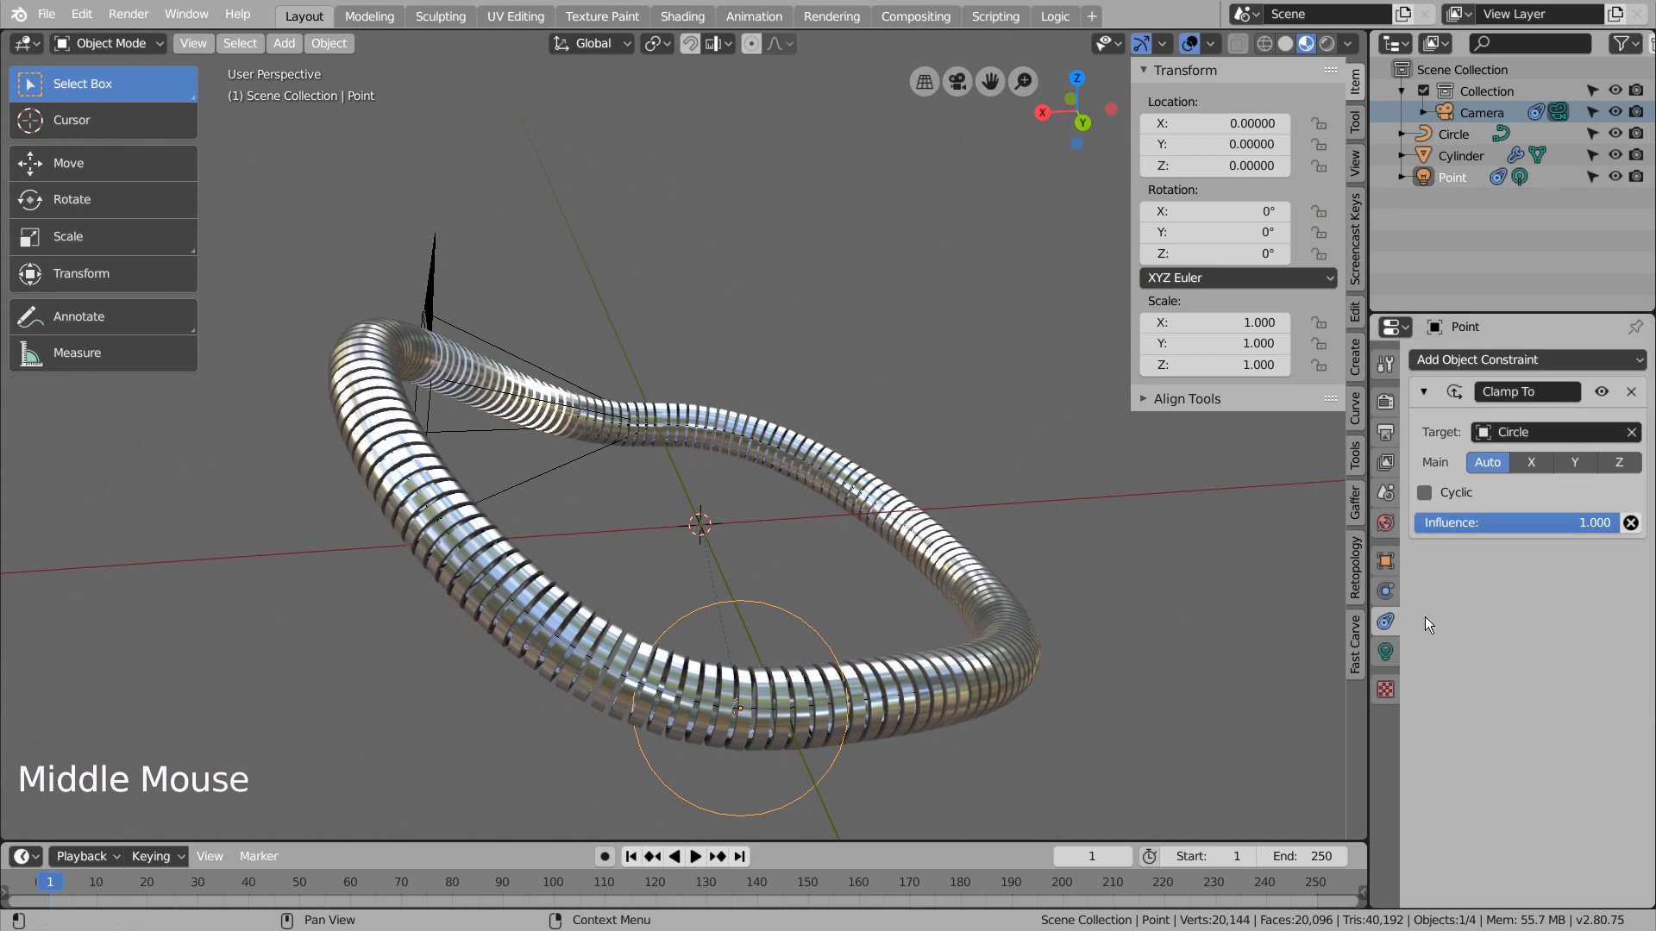
{"action": "left_click", "coordinate": [1386, 653]}
{"action": "left_click", "coordinate": [1561, 479]}
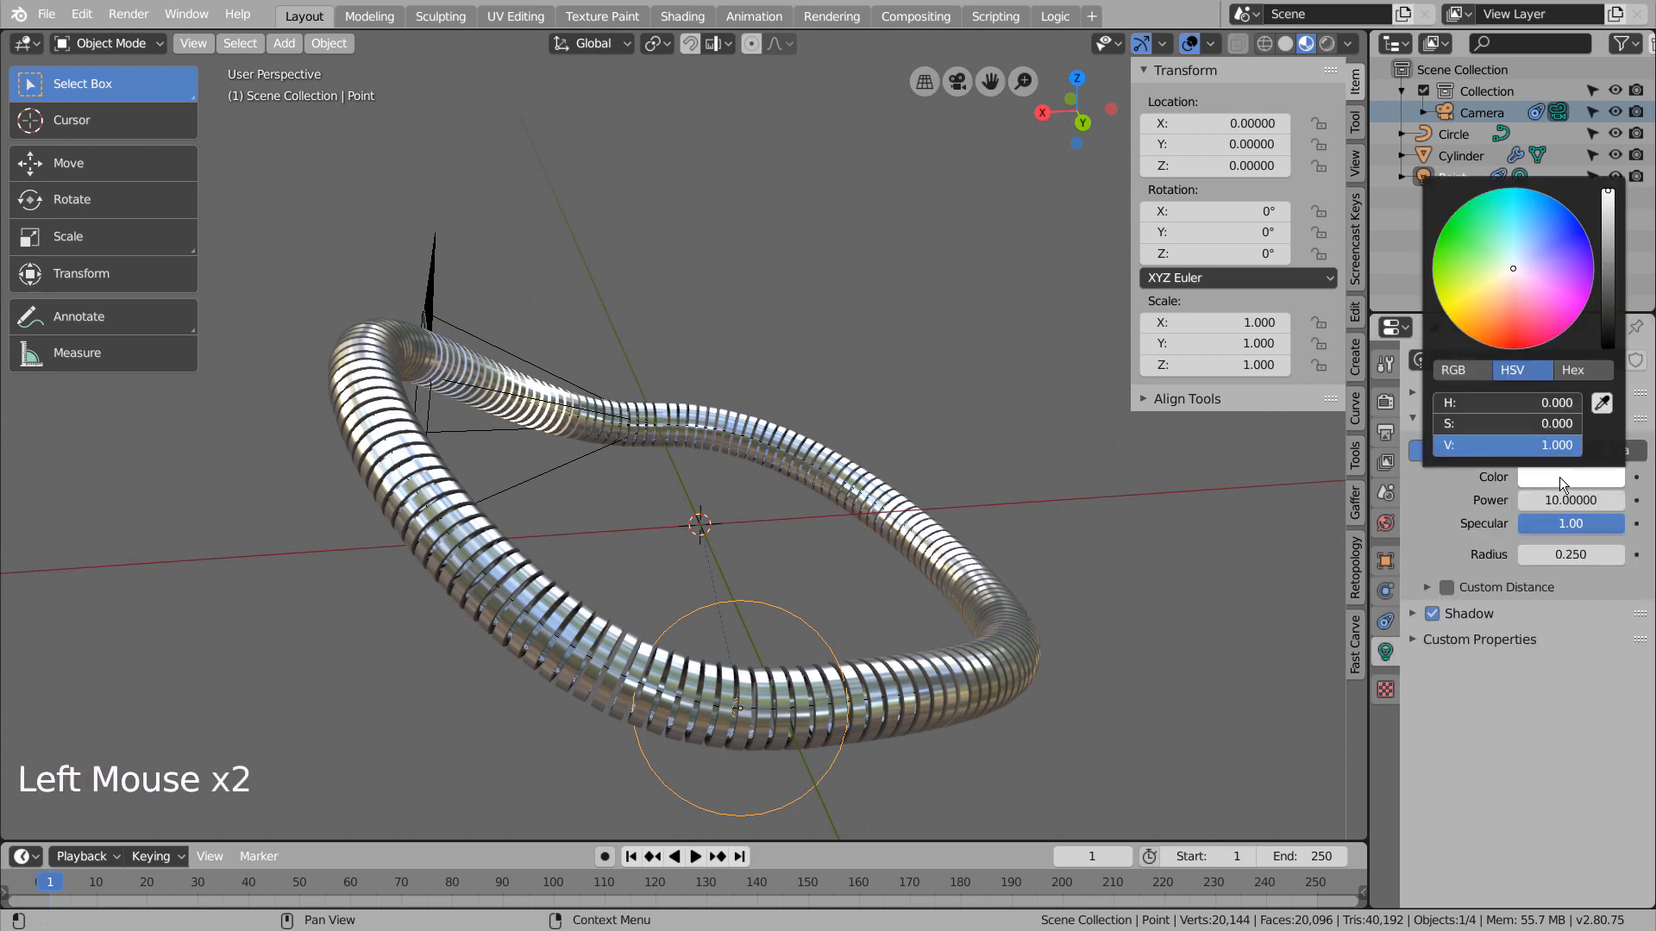
{"action": "left_click", "coordinate": [1526, 343]}
{"action": "left_click_drag", "start_coordinate": [1525, 343], "coordinate": [1519, 348]}
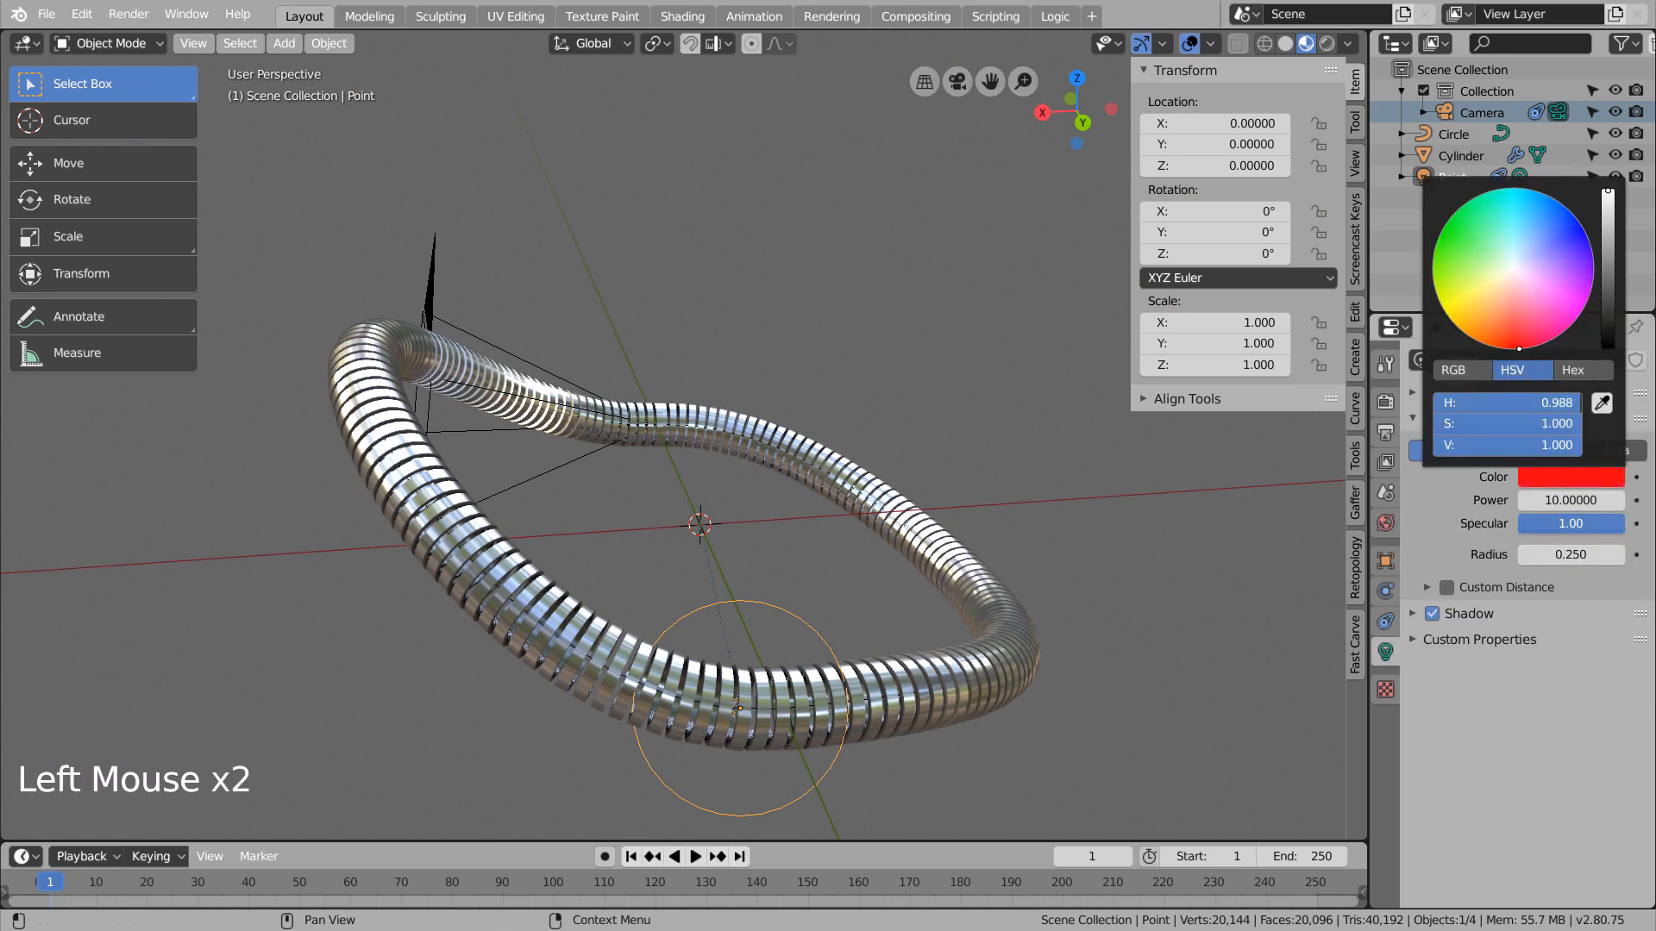
{"action": "type", "text": "1"}
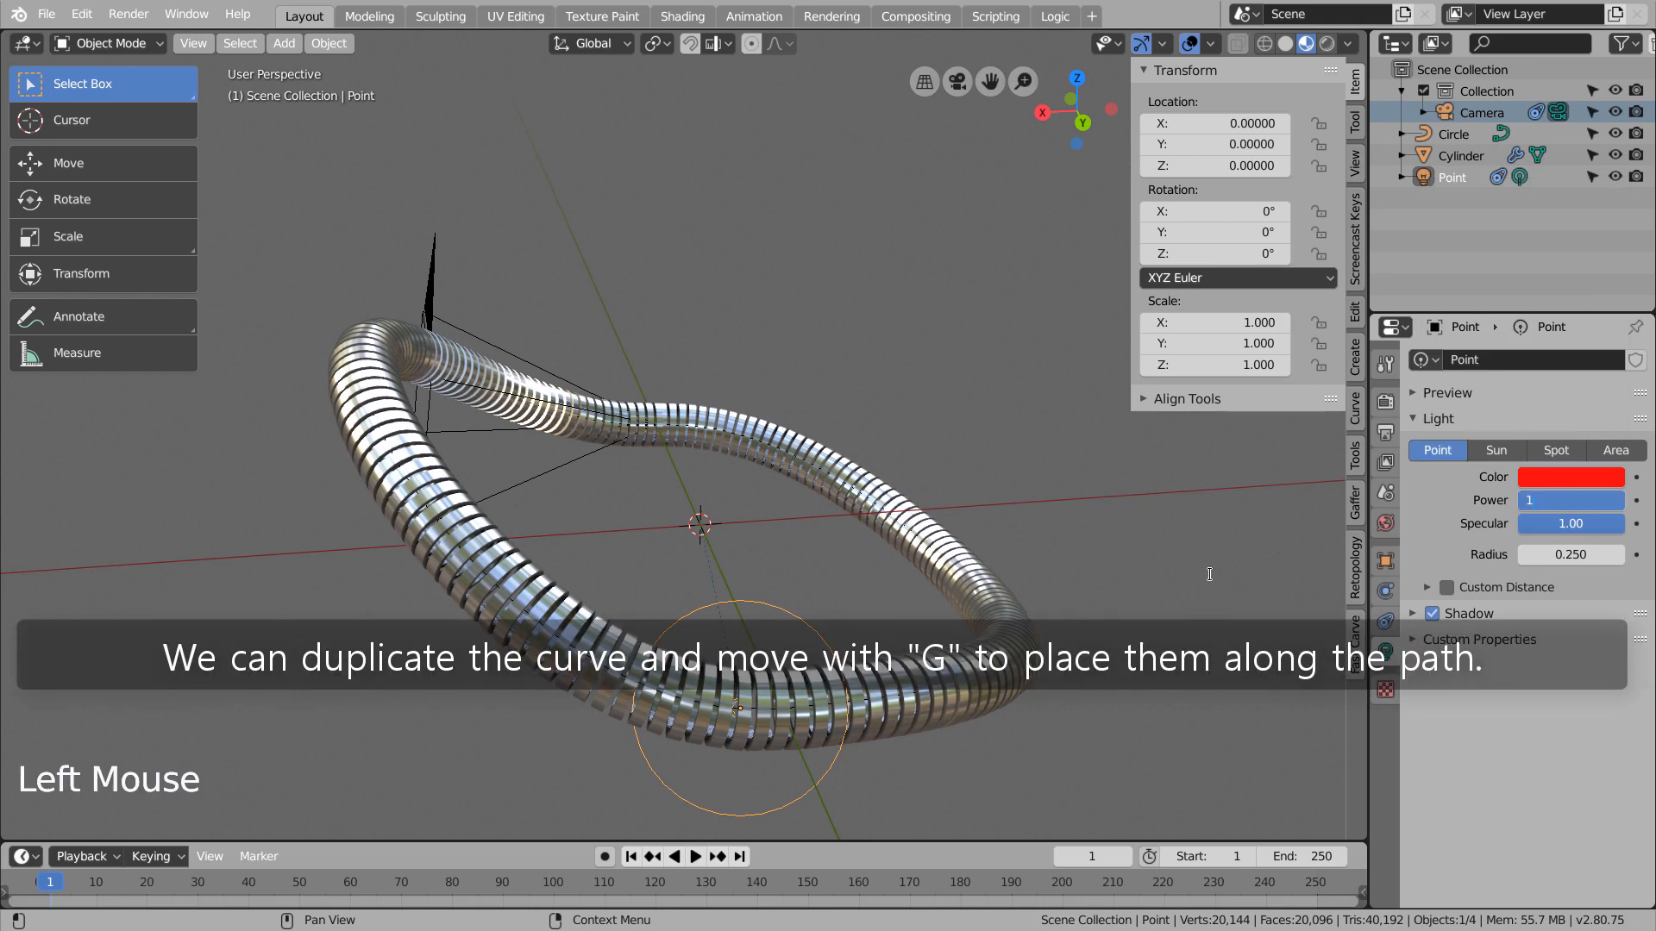
{"action": "key", "text": "Return"}
Duplicate the red point light four times in succession, spacing the copies along the tunnel from the original light
{"action": "middle_click_drag", "start_coordinate": [1039, 607], "coordinate": [907, 651]}
{"action": "scroll", "coordinate": [907, 653], "scroll_direction": "down", "scroll_amount": 2}
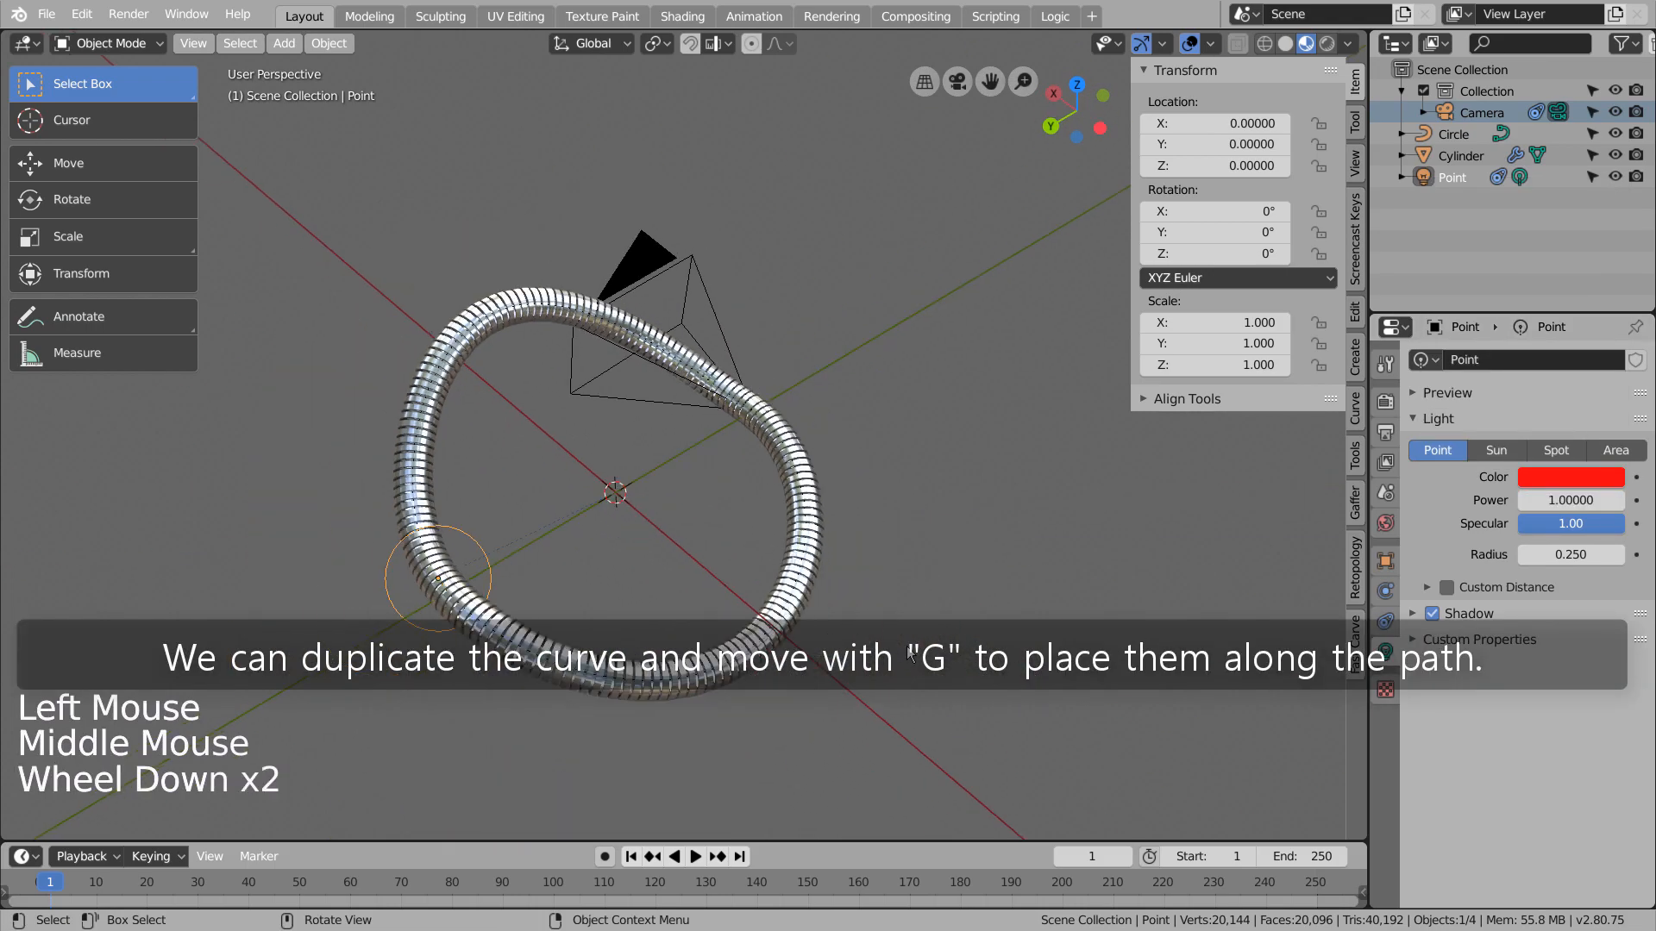
{"action": "key", "text": "shift+d"}
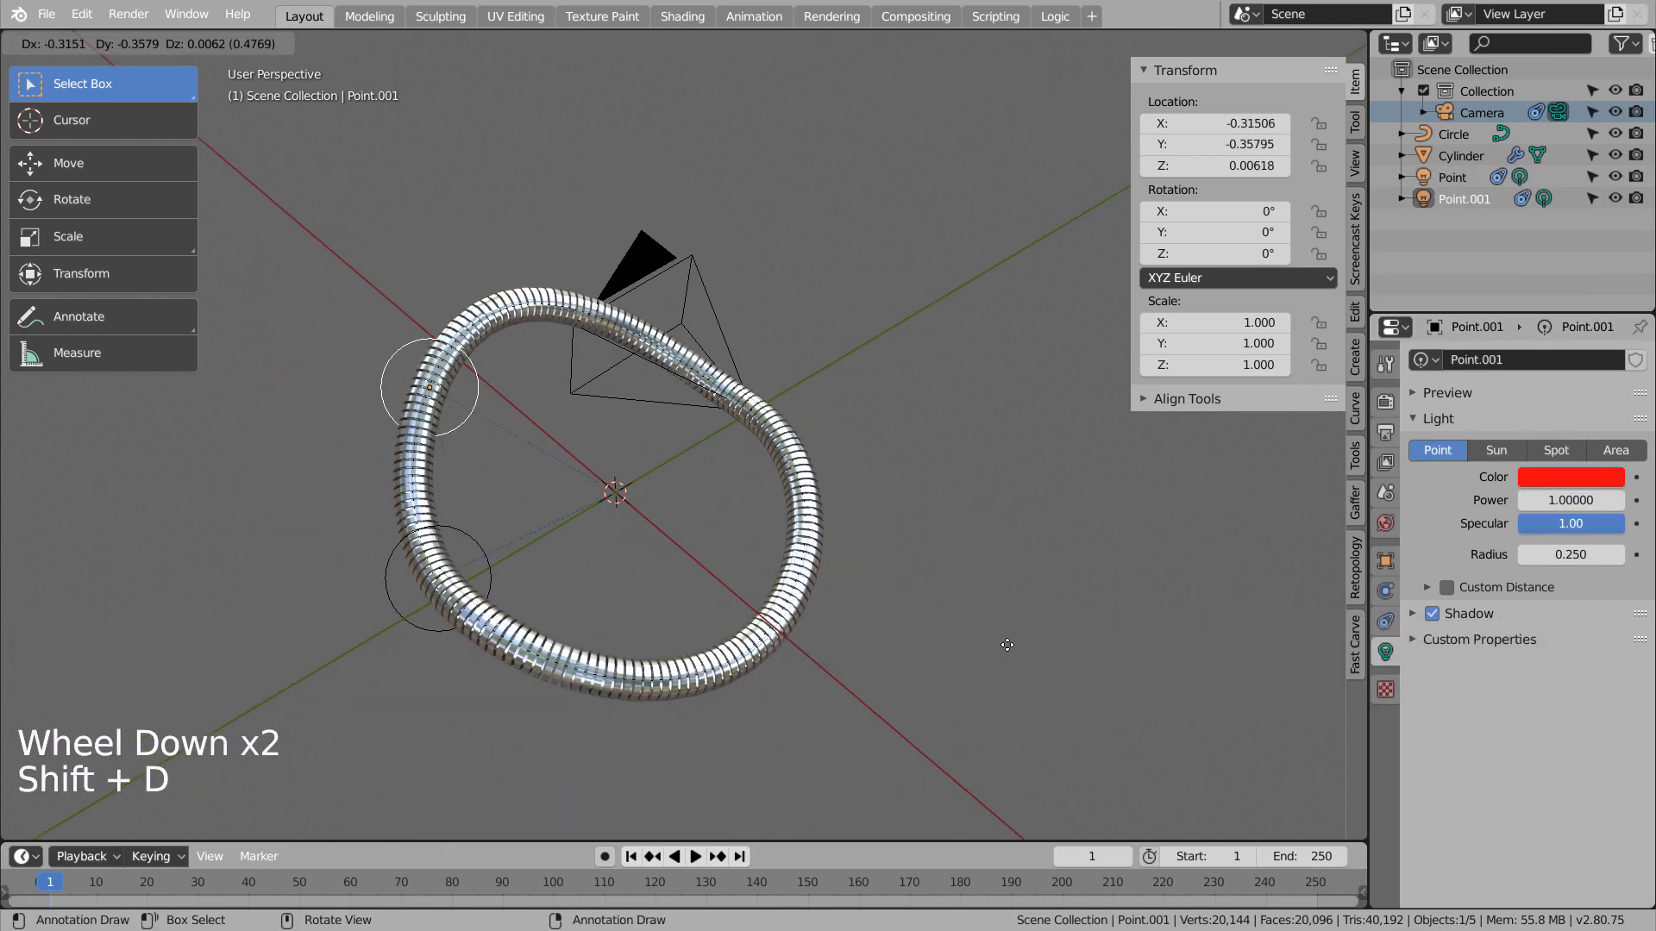
{"action": "left_click", "coordinate": [979, 652]}
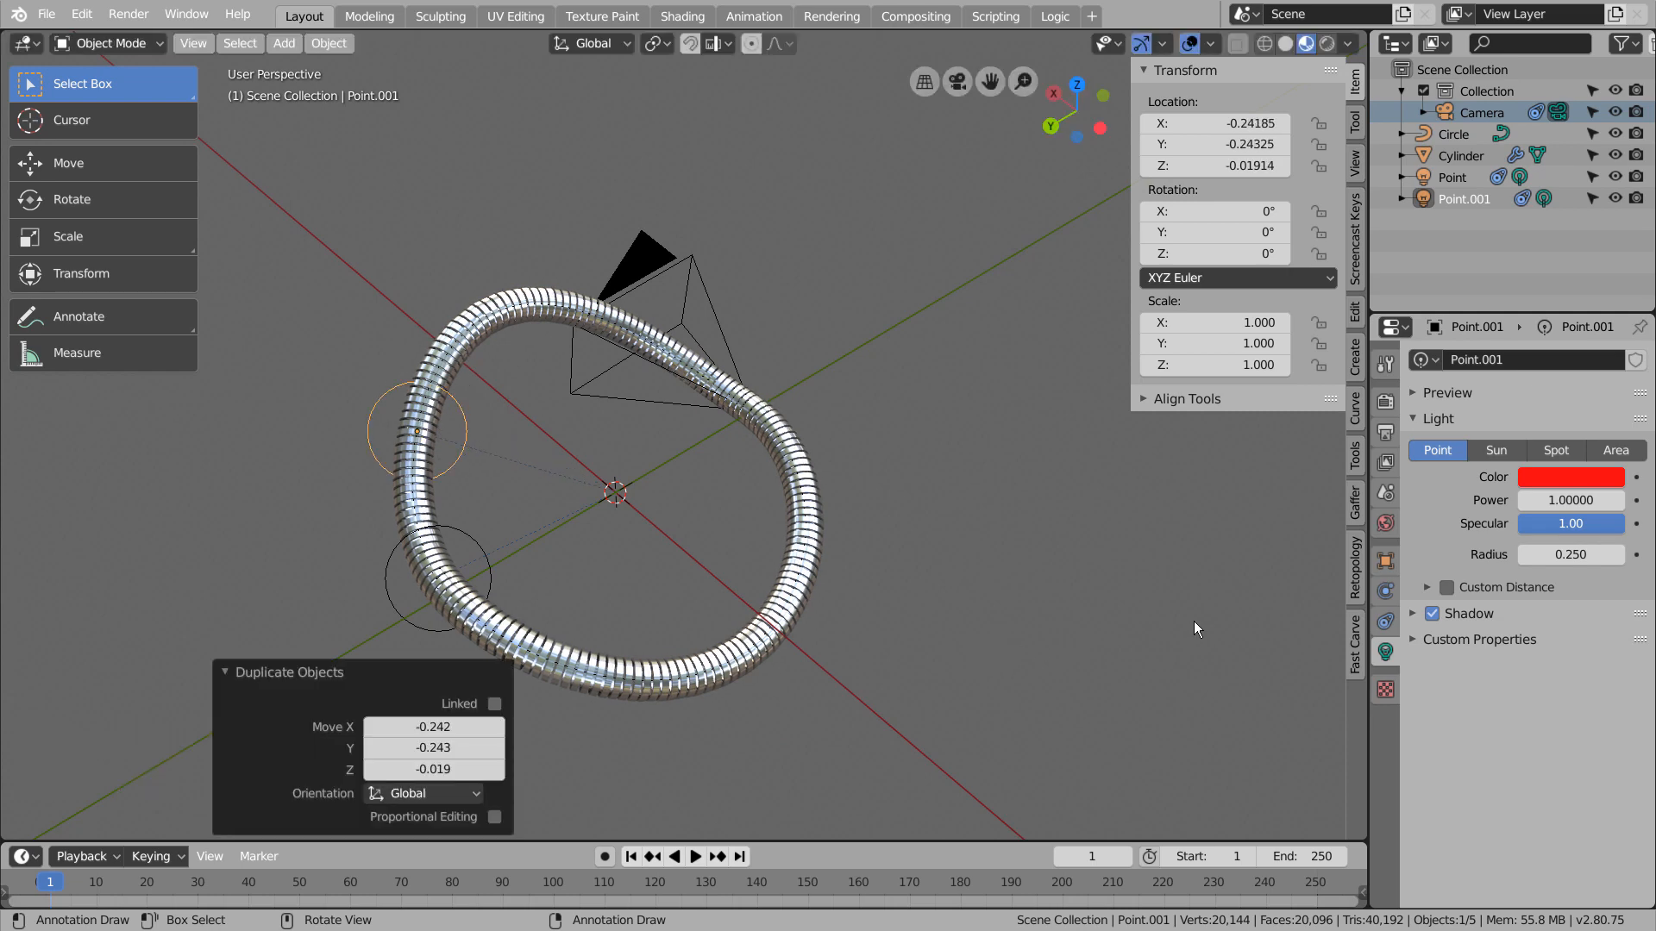
{"action": "key", "text": "shift+d"}
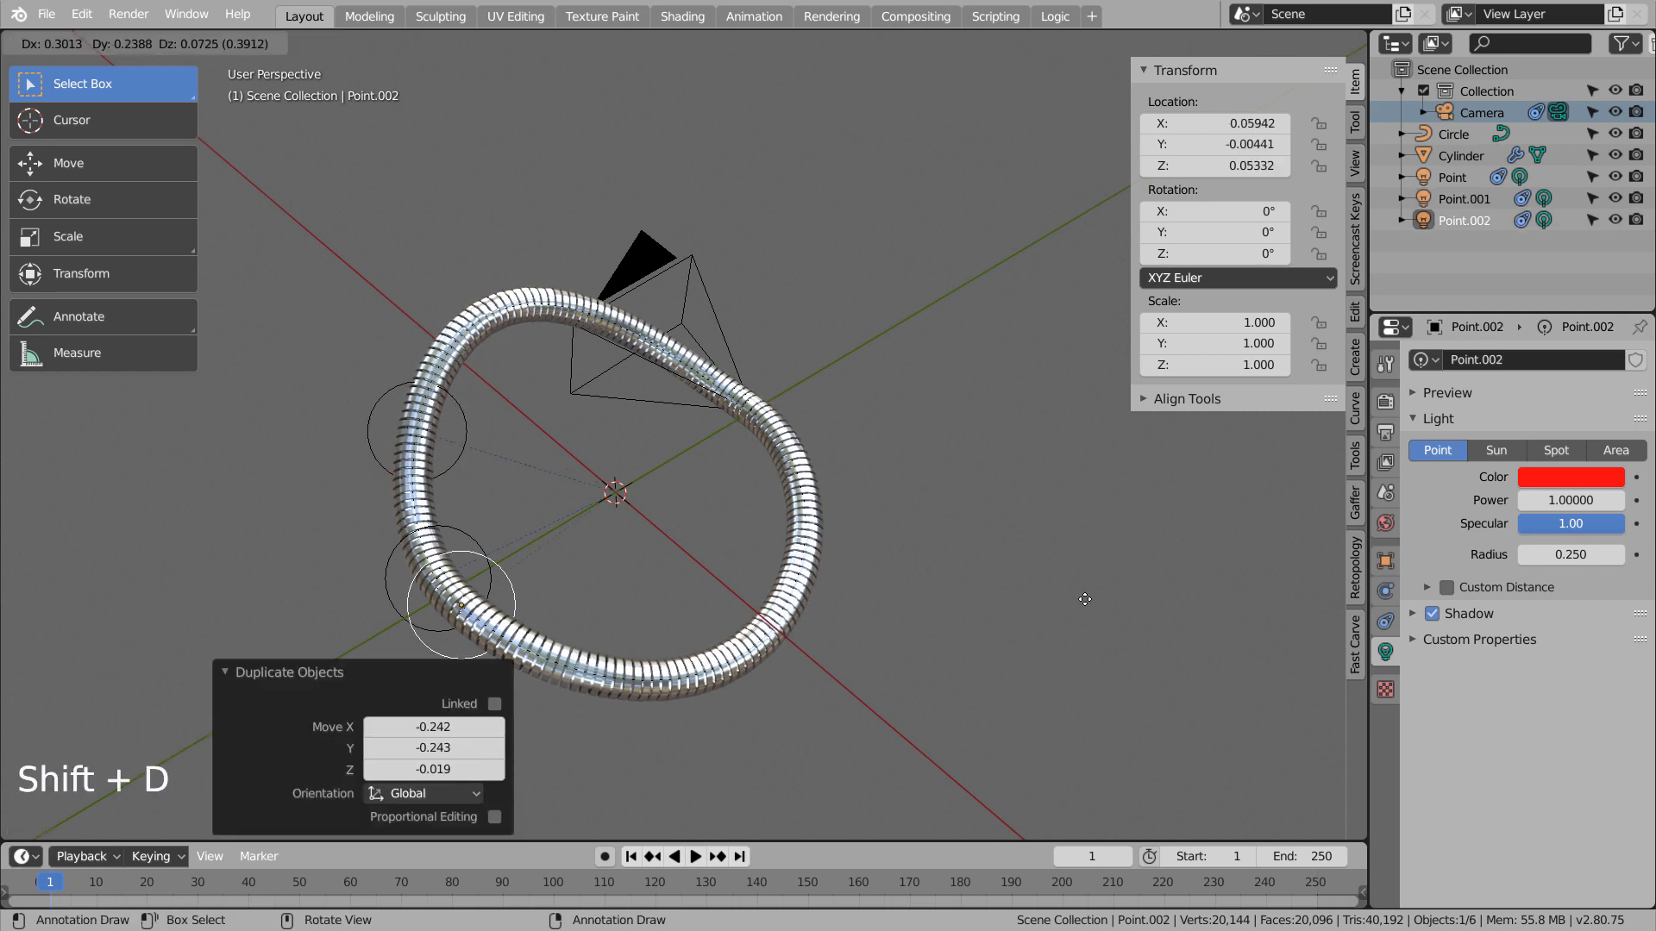
{"action": "left_click", "coordinate": [1280, 533]}
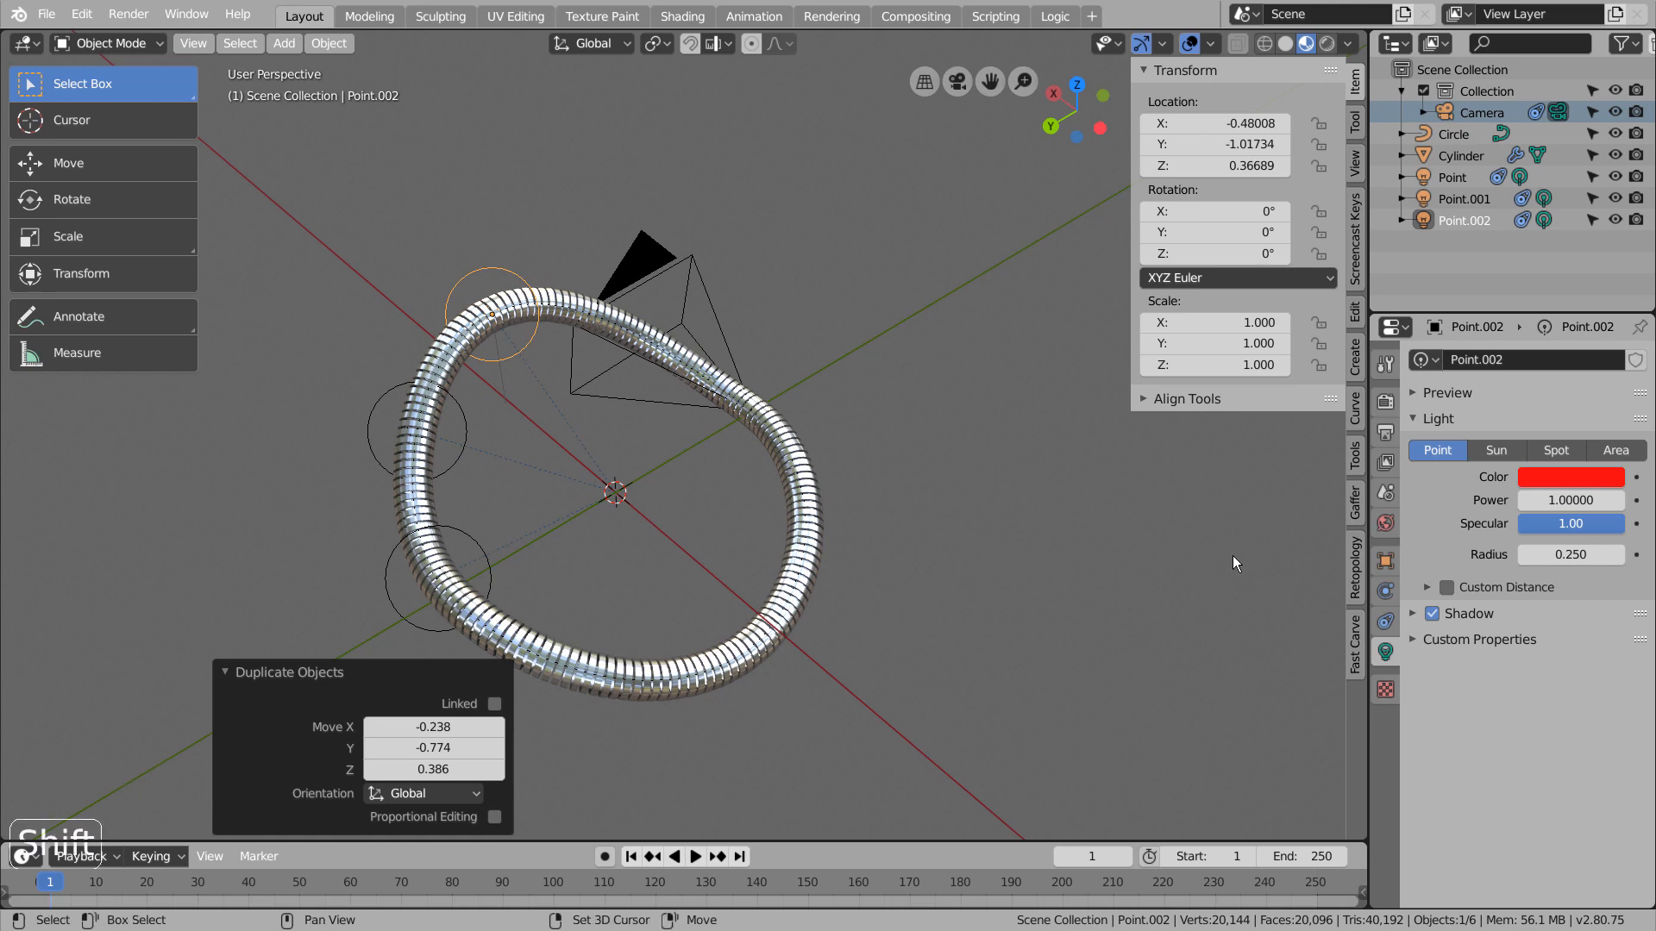
{"action": "key", "text": "shift+d"}
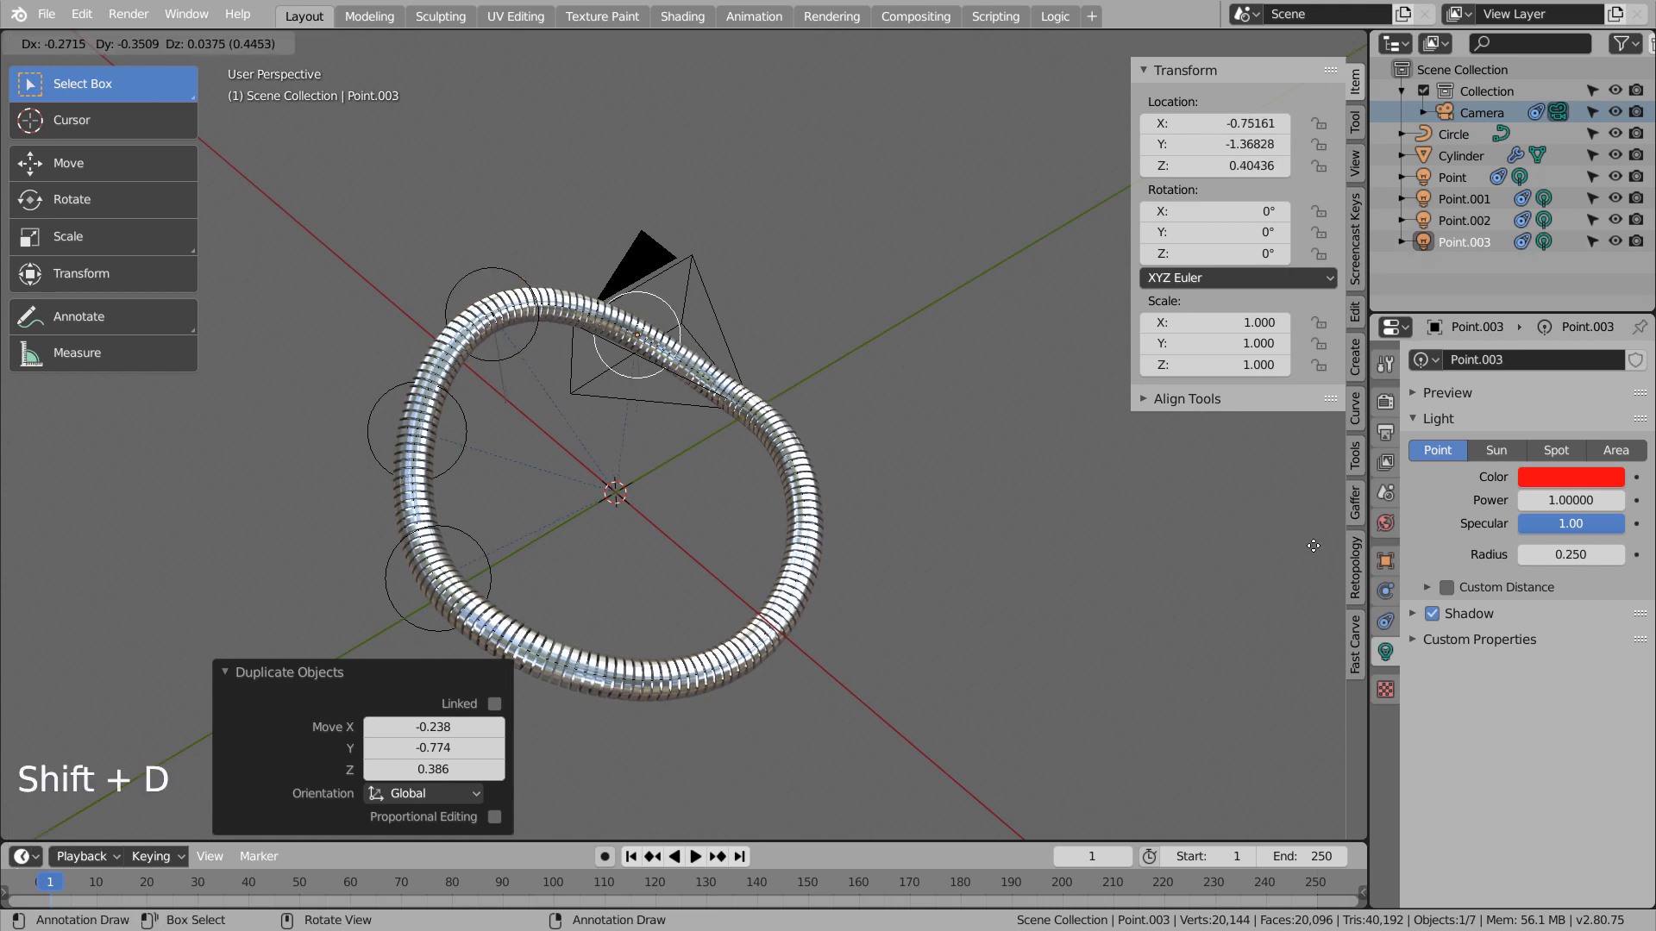
{"action": "left_click", "coordinate": [1312, 546]}
{"action": "key", "text": "shift+d"}
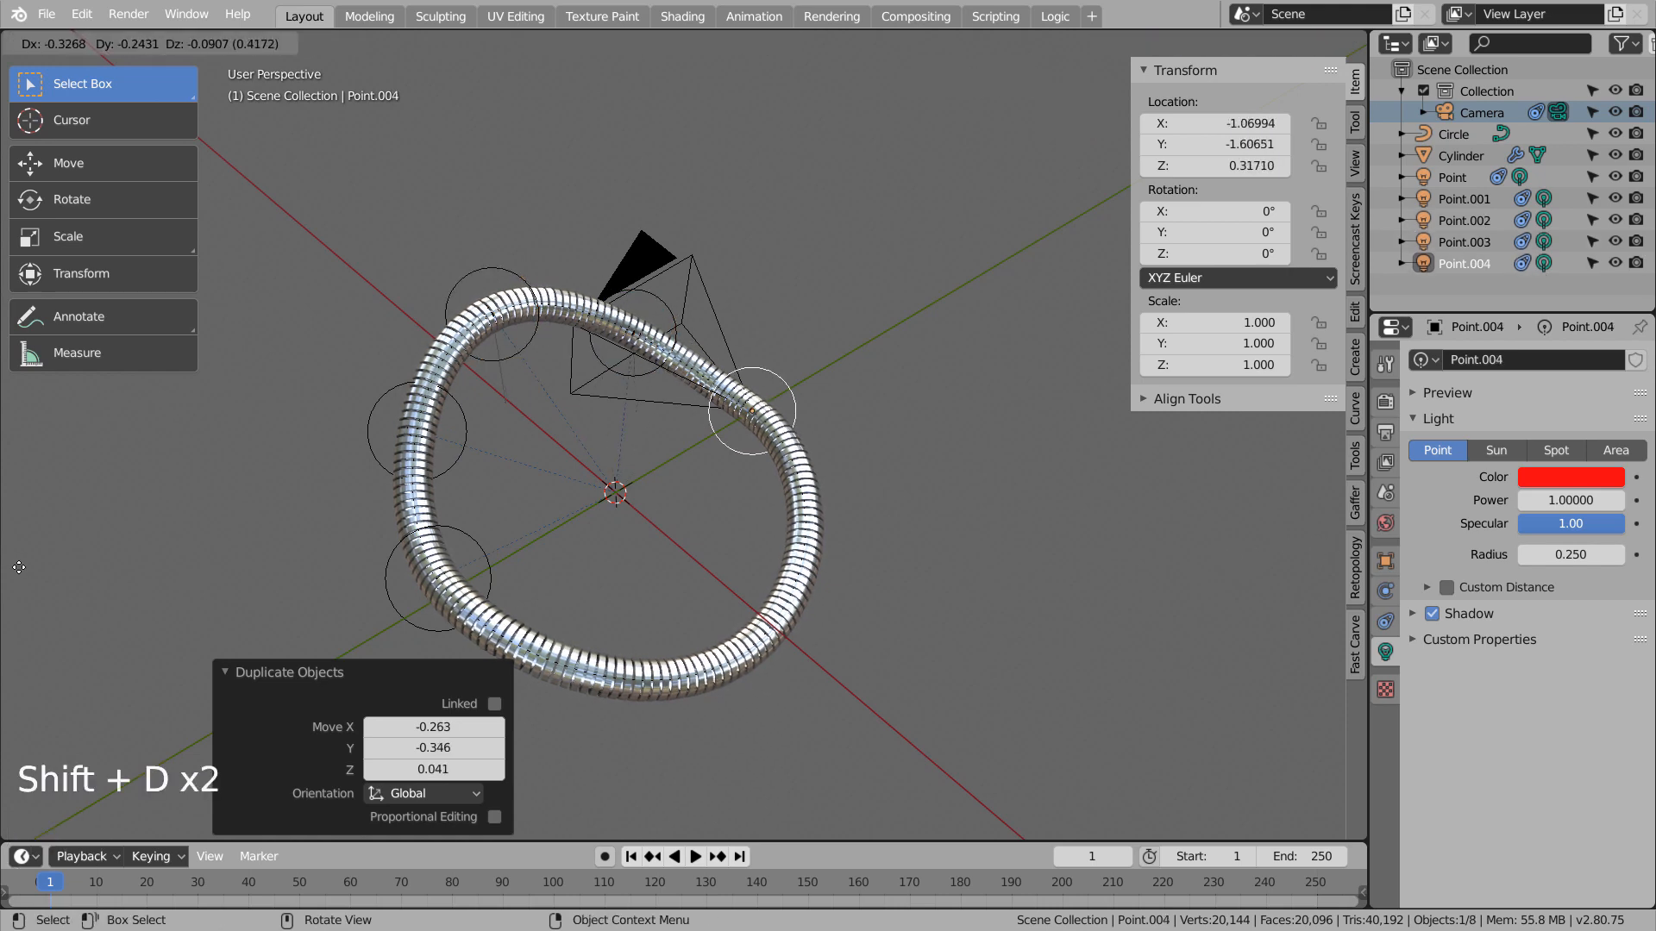
{"action": "left_click", "coordinate": [656, 631]}
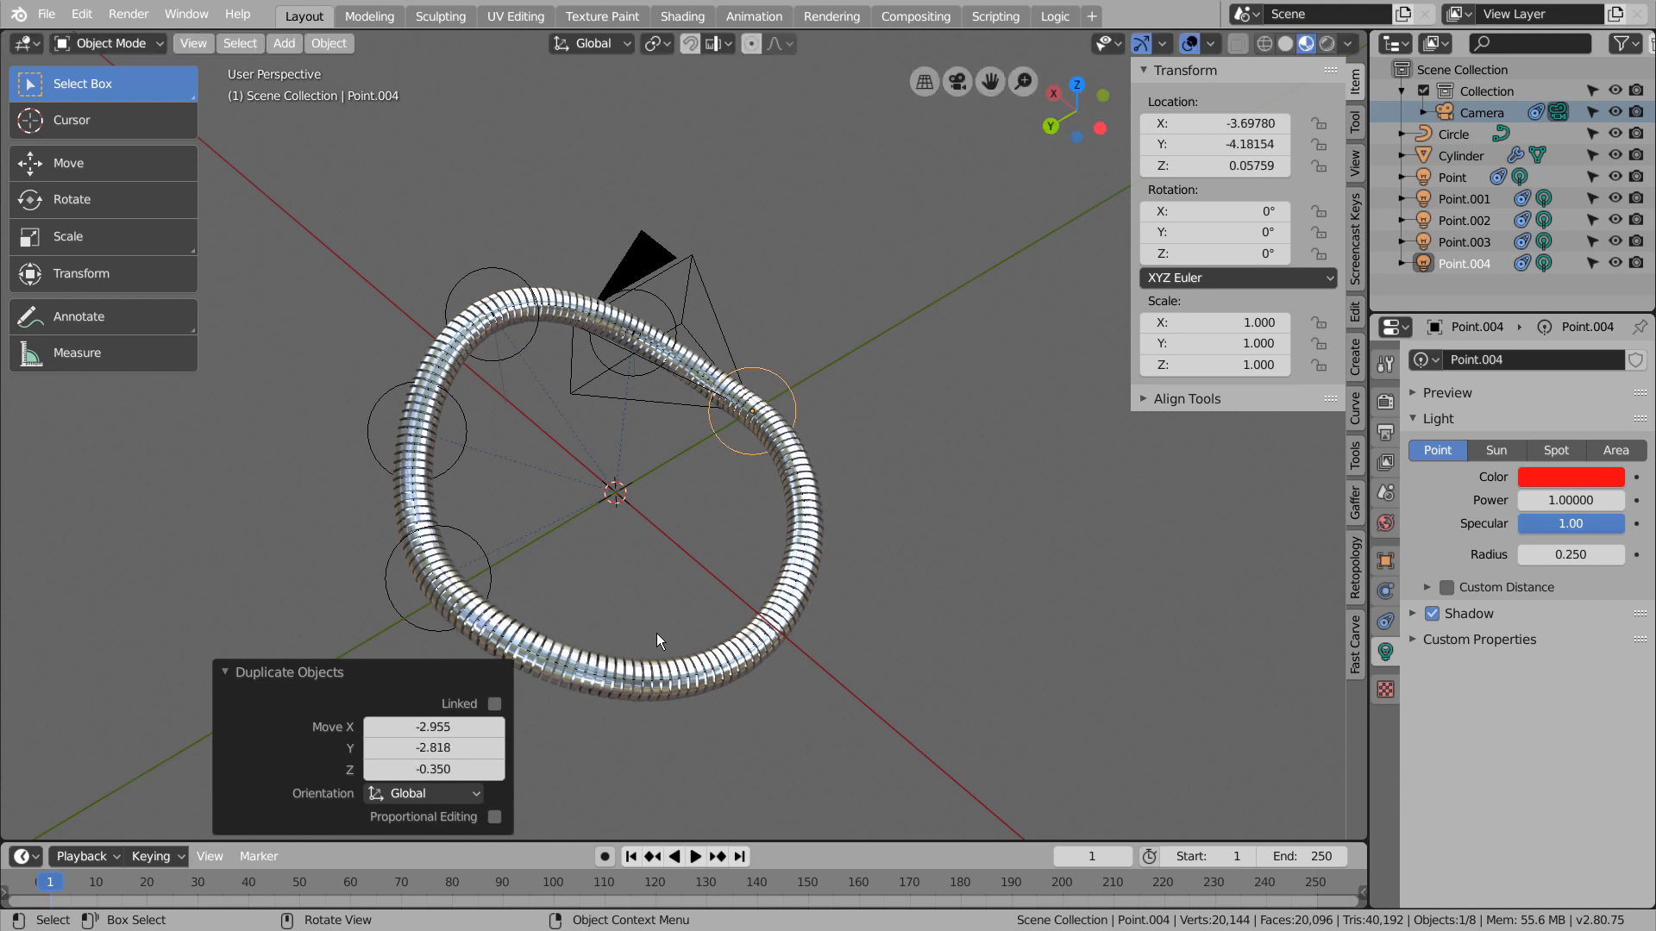
{"action": "key", "text": "shift+d"}
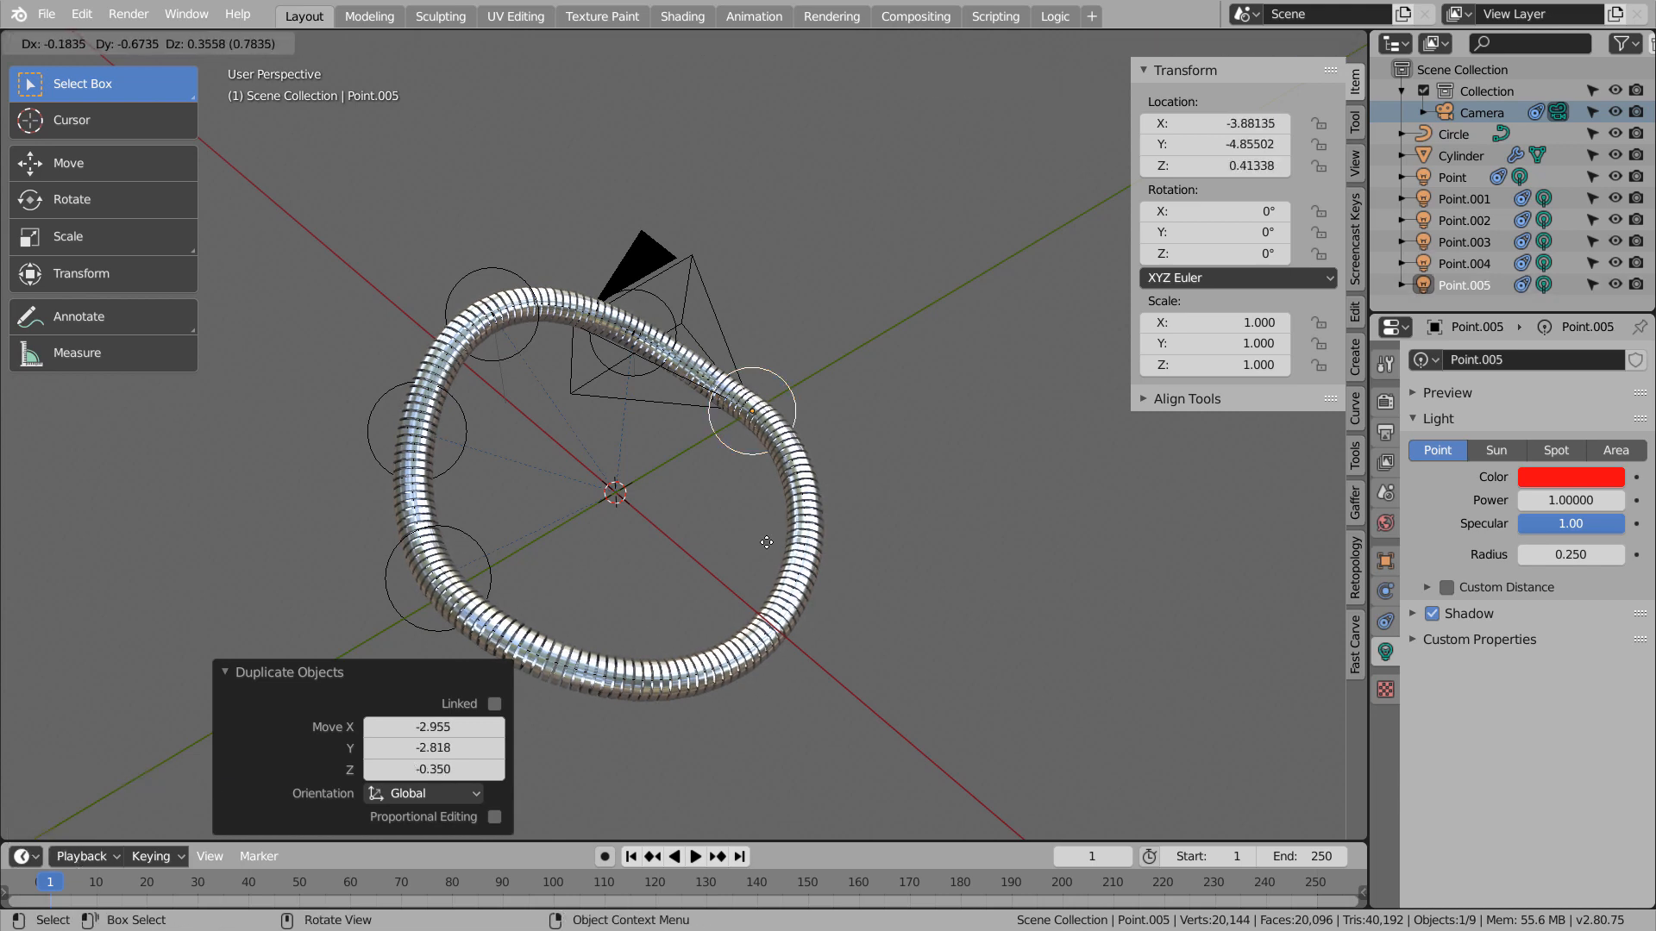
{"action": "left_click", "coordinate": [659, 447]}
{"action": "key", "text": "ctrl+z"}
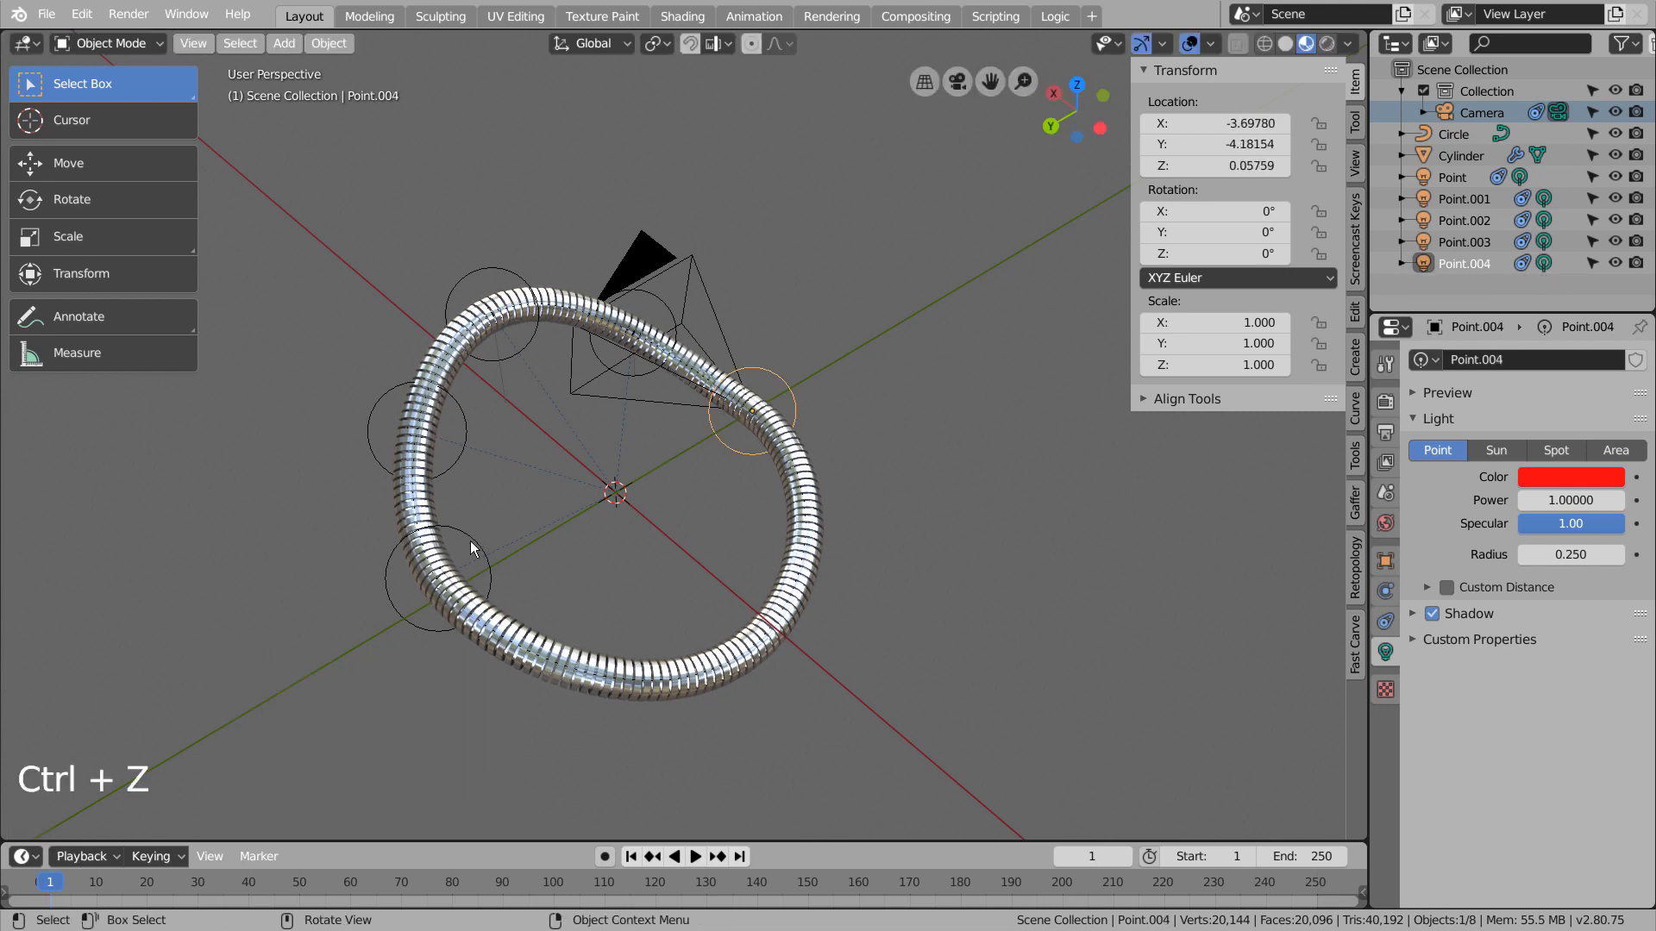
Select the original point light, duplicate it twice along the still unlit stretch of the tunnel and deselect everything
{"action": "left_click", "coordinate": [456, 563]}
{"action": "left_click", "coordinate": [456, 562]}
{"action": "left_click", "coordinate": [457, 560]}
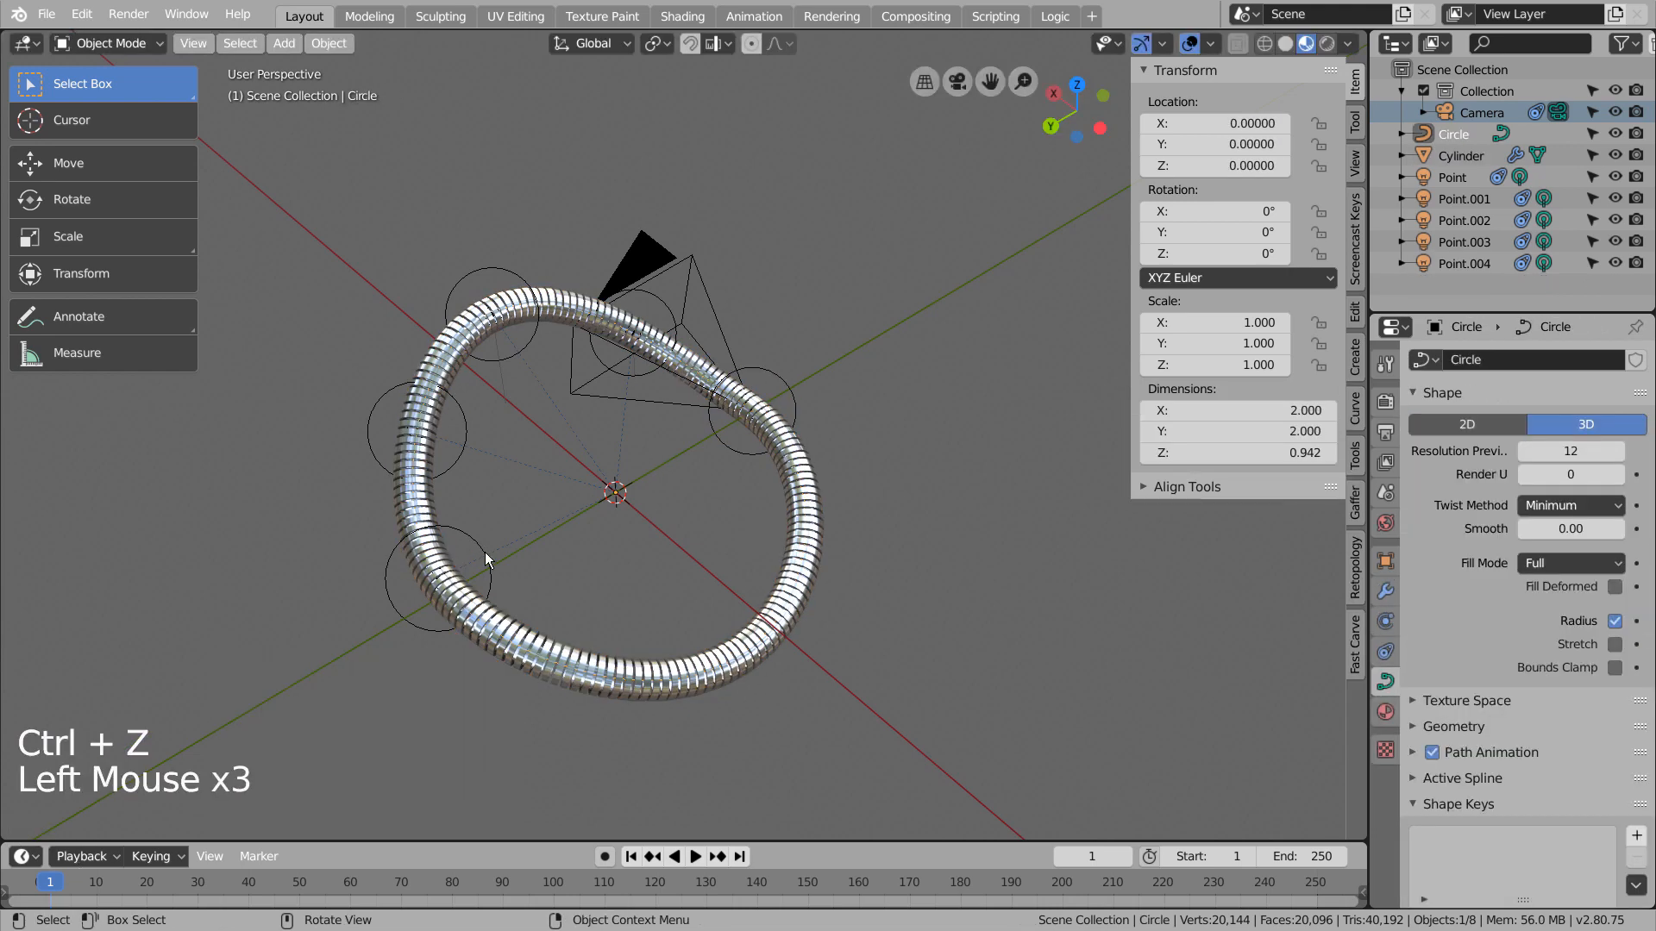
{"action": "key", "text": "shift+d"}
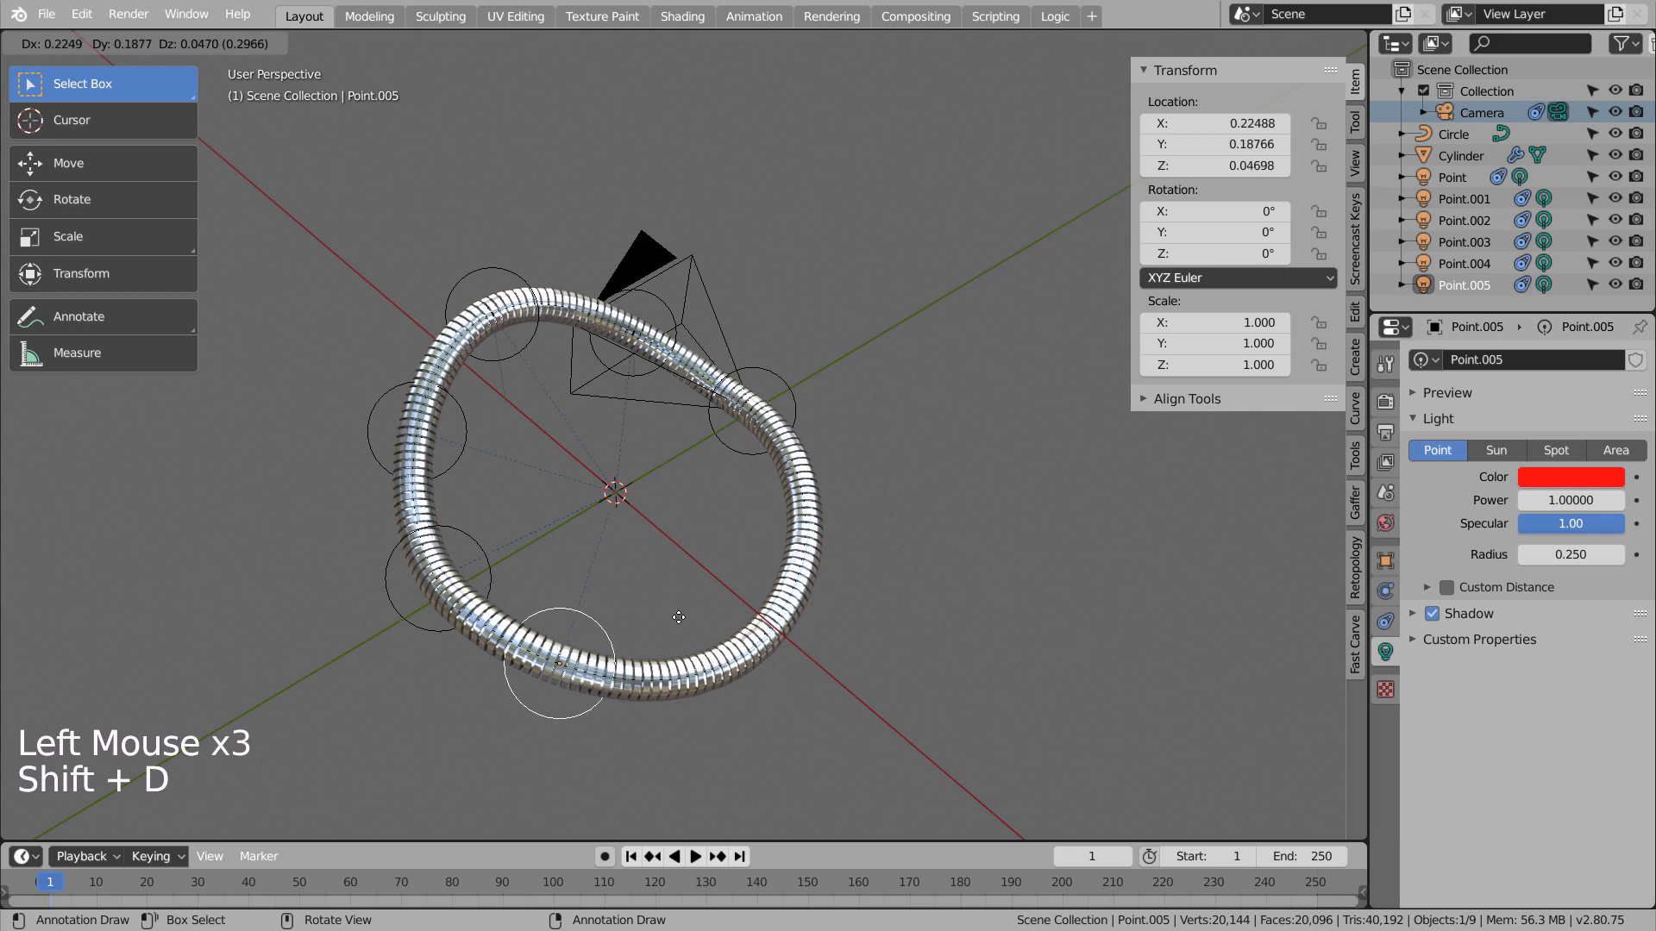
{"action": "left_click", "coordinate": [658, 614]}
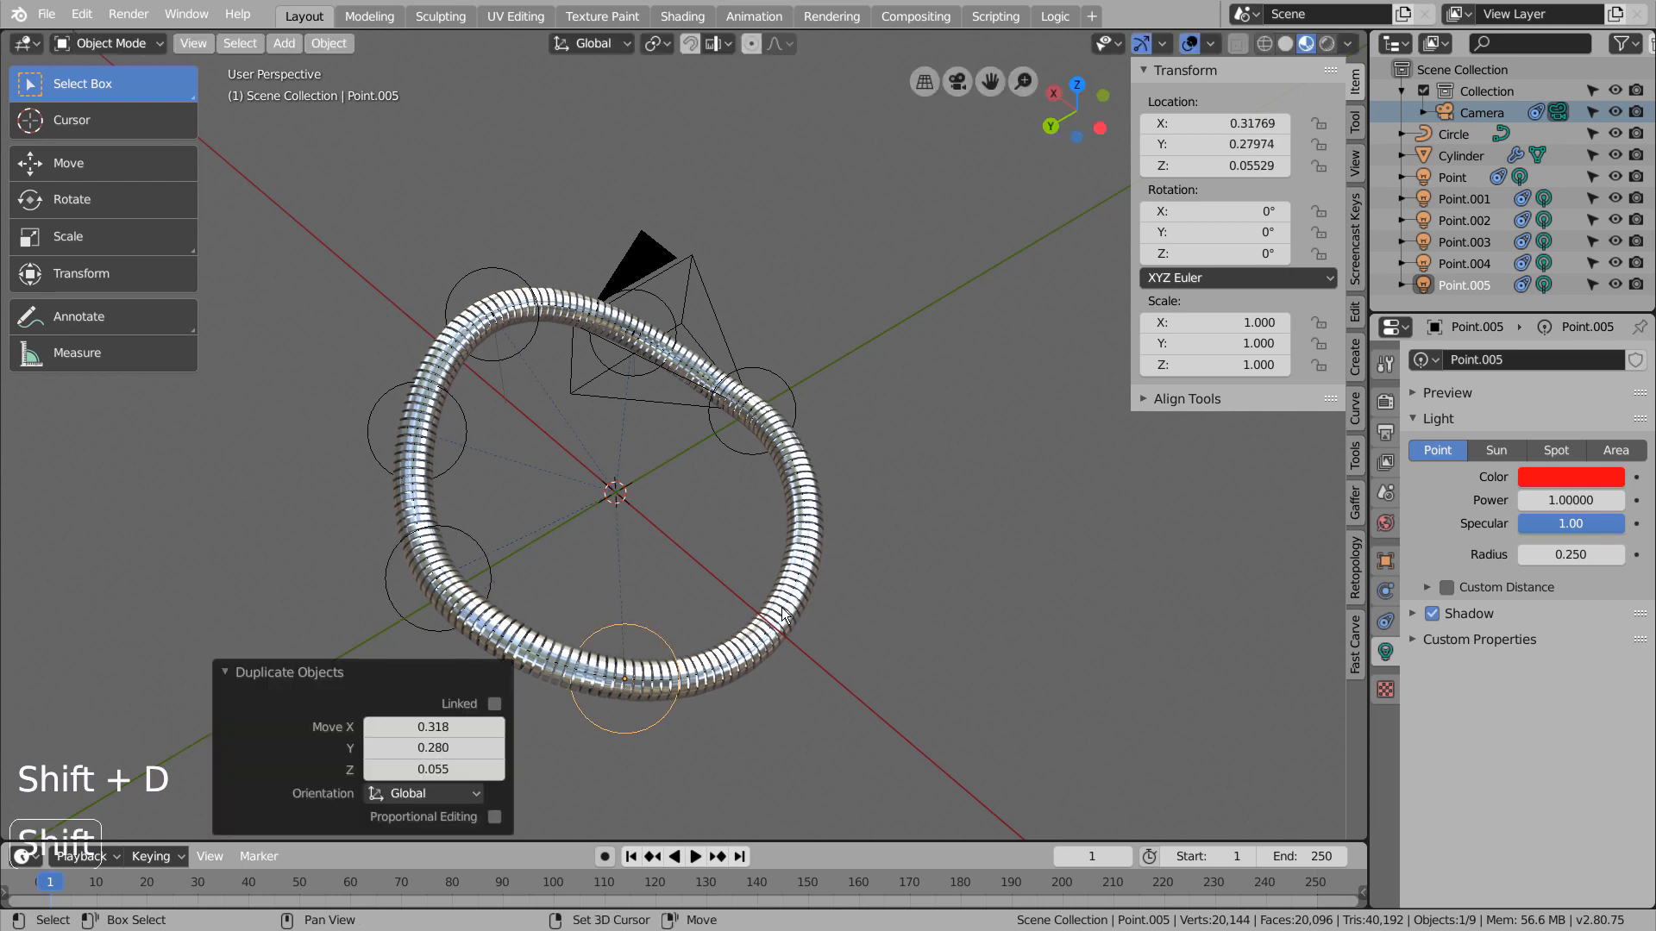
{"action": "key", "text": "shift+d"}
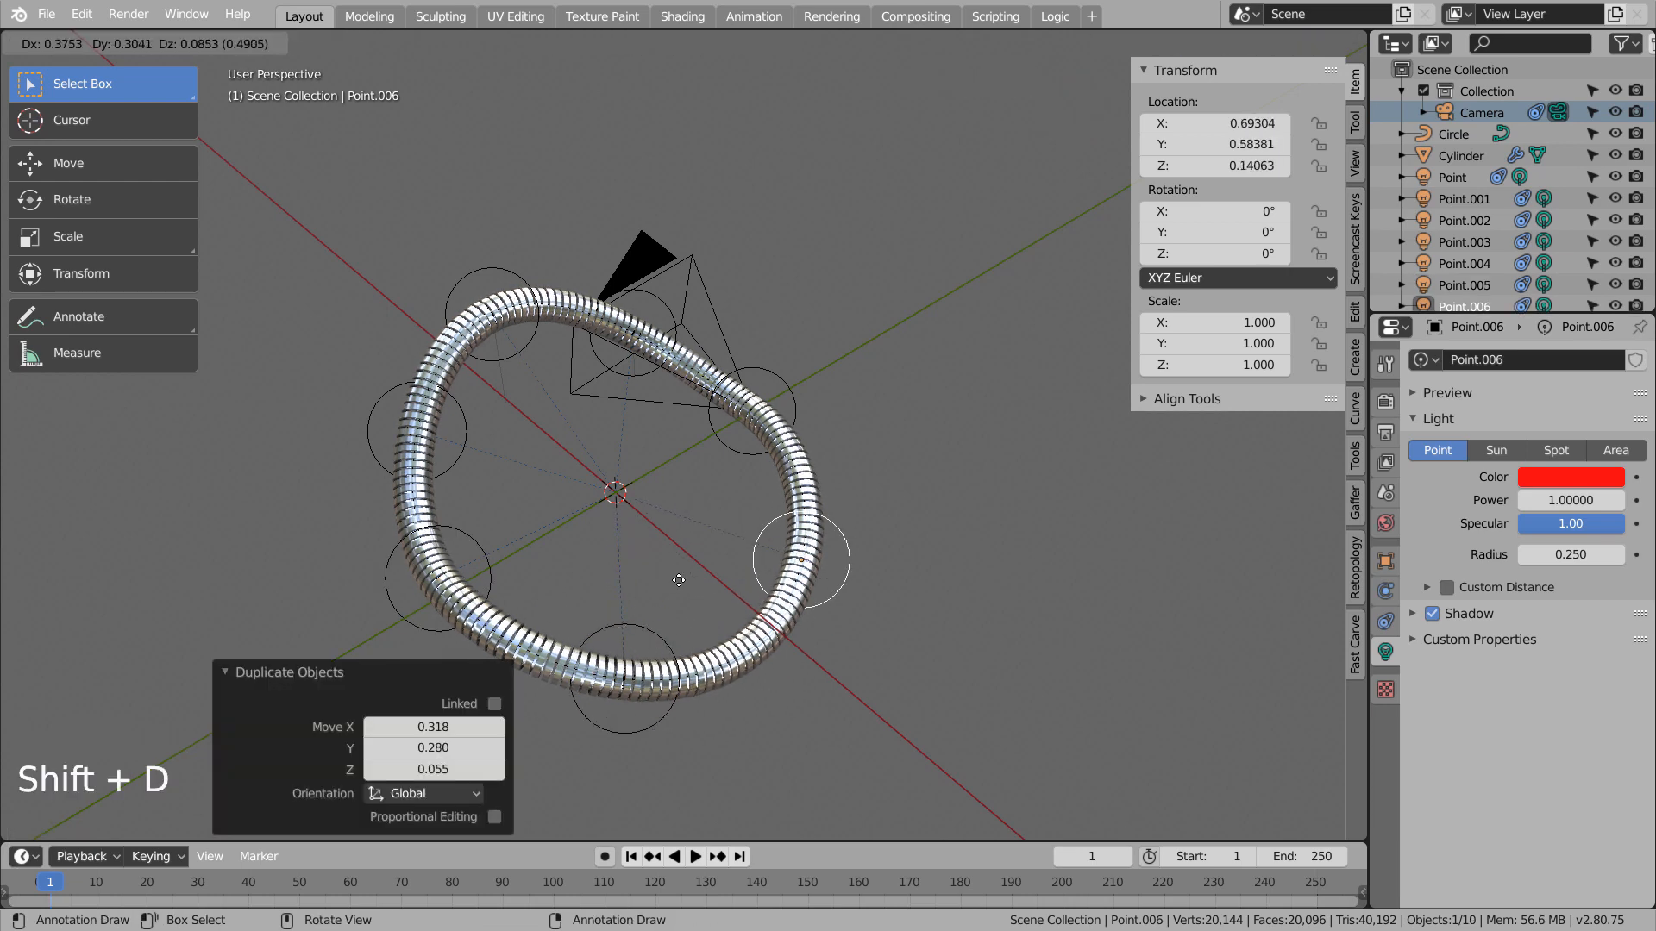
{"action": "left_click", "coordinate": [835, 613]}
{"action": "left_click", "coordinate": [983, 619]}
{"action": "middle_click_drag", "start_coordinate": [983, 620], "coordinate": [832, 612]}
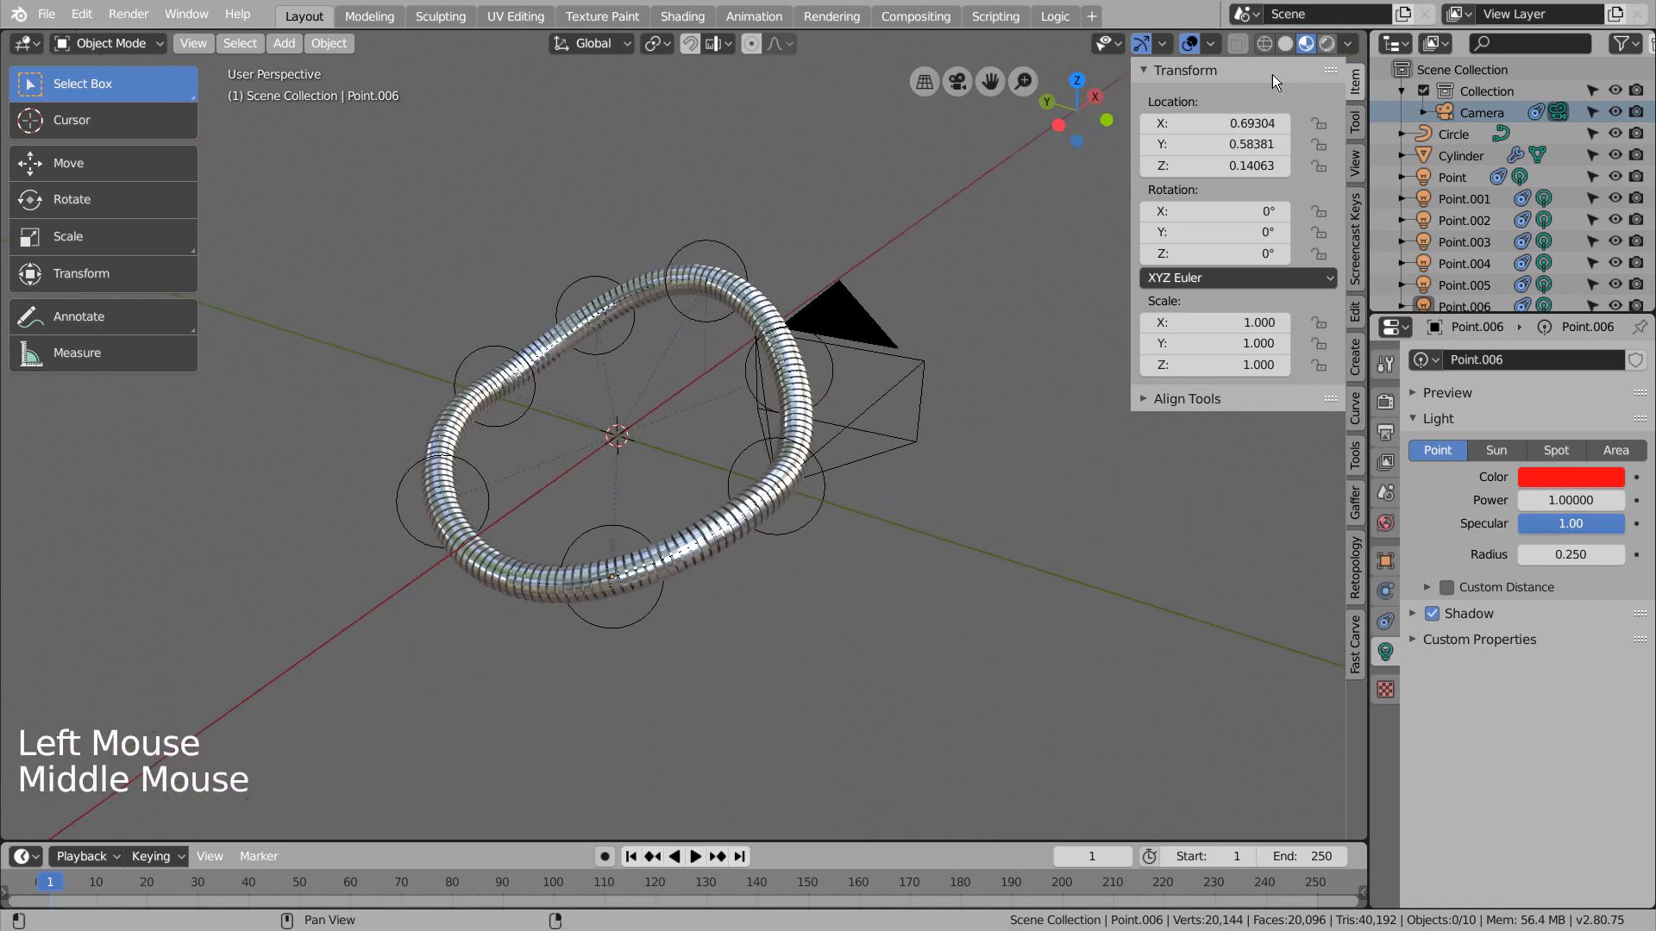
Switch the viewport to rendered shading and look through the camera inside the tunnel
{"action": "left_click", "coordinate": [1327, 43]}
{"action": "mouse_move", "coordinate": [863, 552]}
{"action": "middle_mouse_down"}
{"action": "mouse_move", "coordinate": [912, 562]}
{"action": "mouse_move", "coordinate": [980, 531]}
{"action": "middle_mouse_up"}
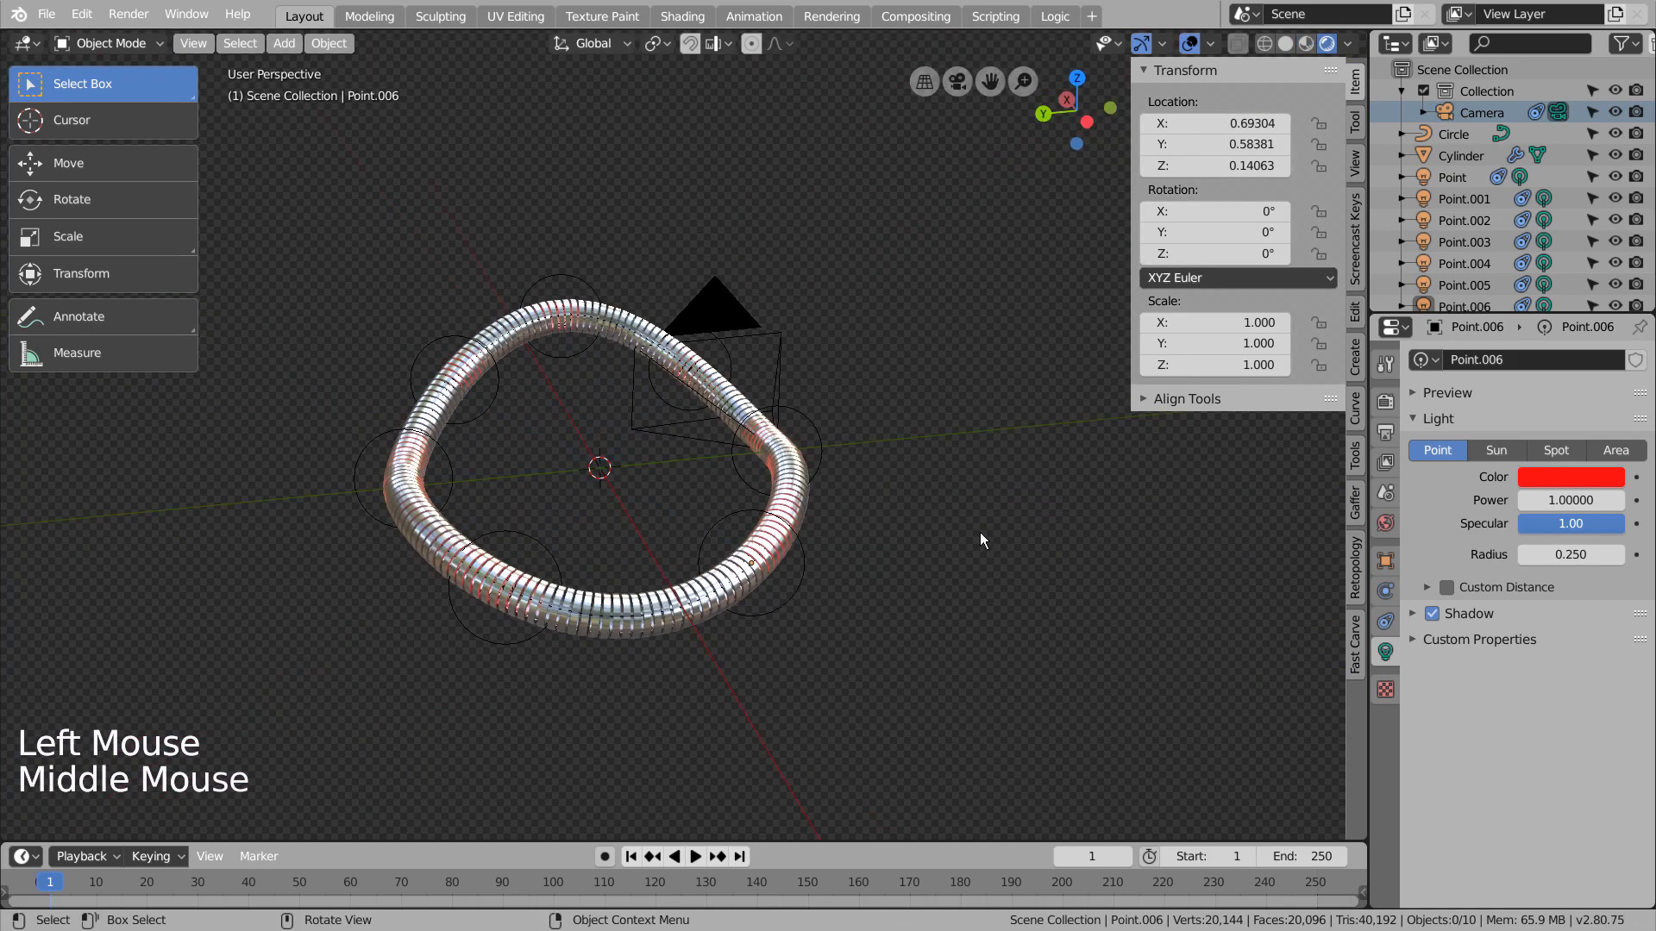
{"action": "key", "text": "KP_0"}
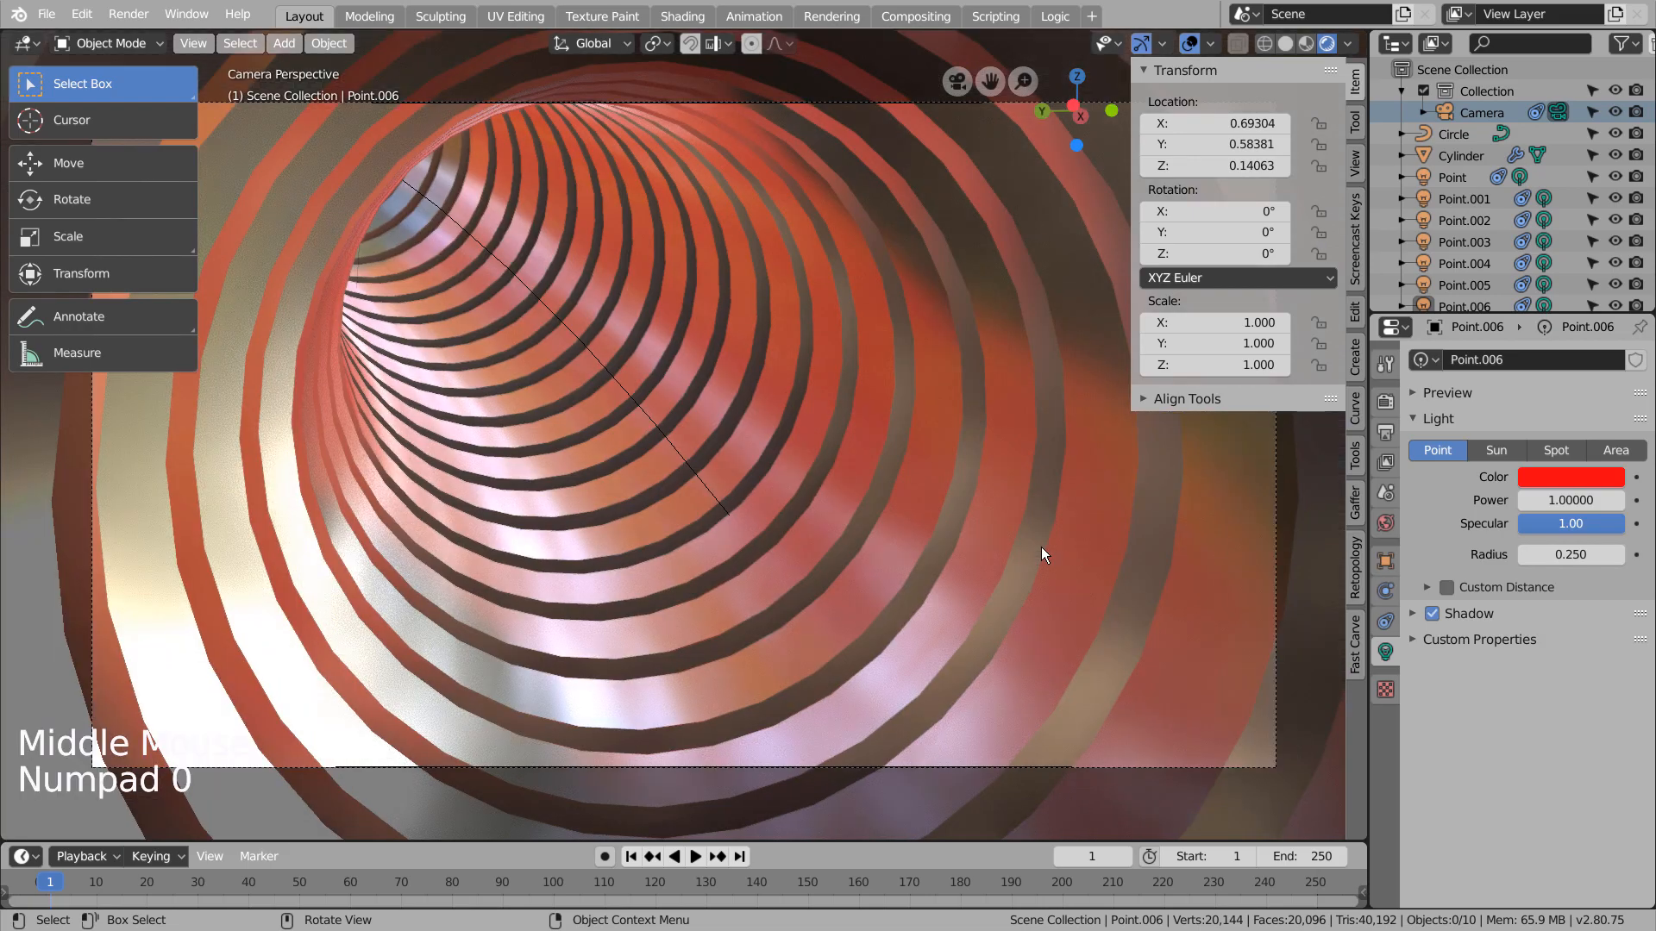
Play the camera's flight through the red-lit tunnel, stop it, return to frame 1 and leave the camera view
{"action": "left_click", "coordinate": [696, 855]}
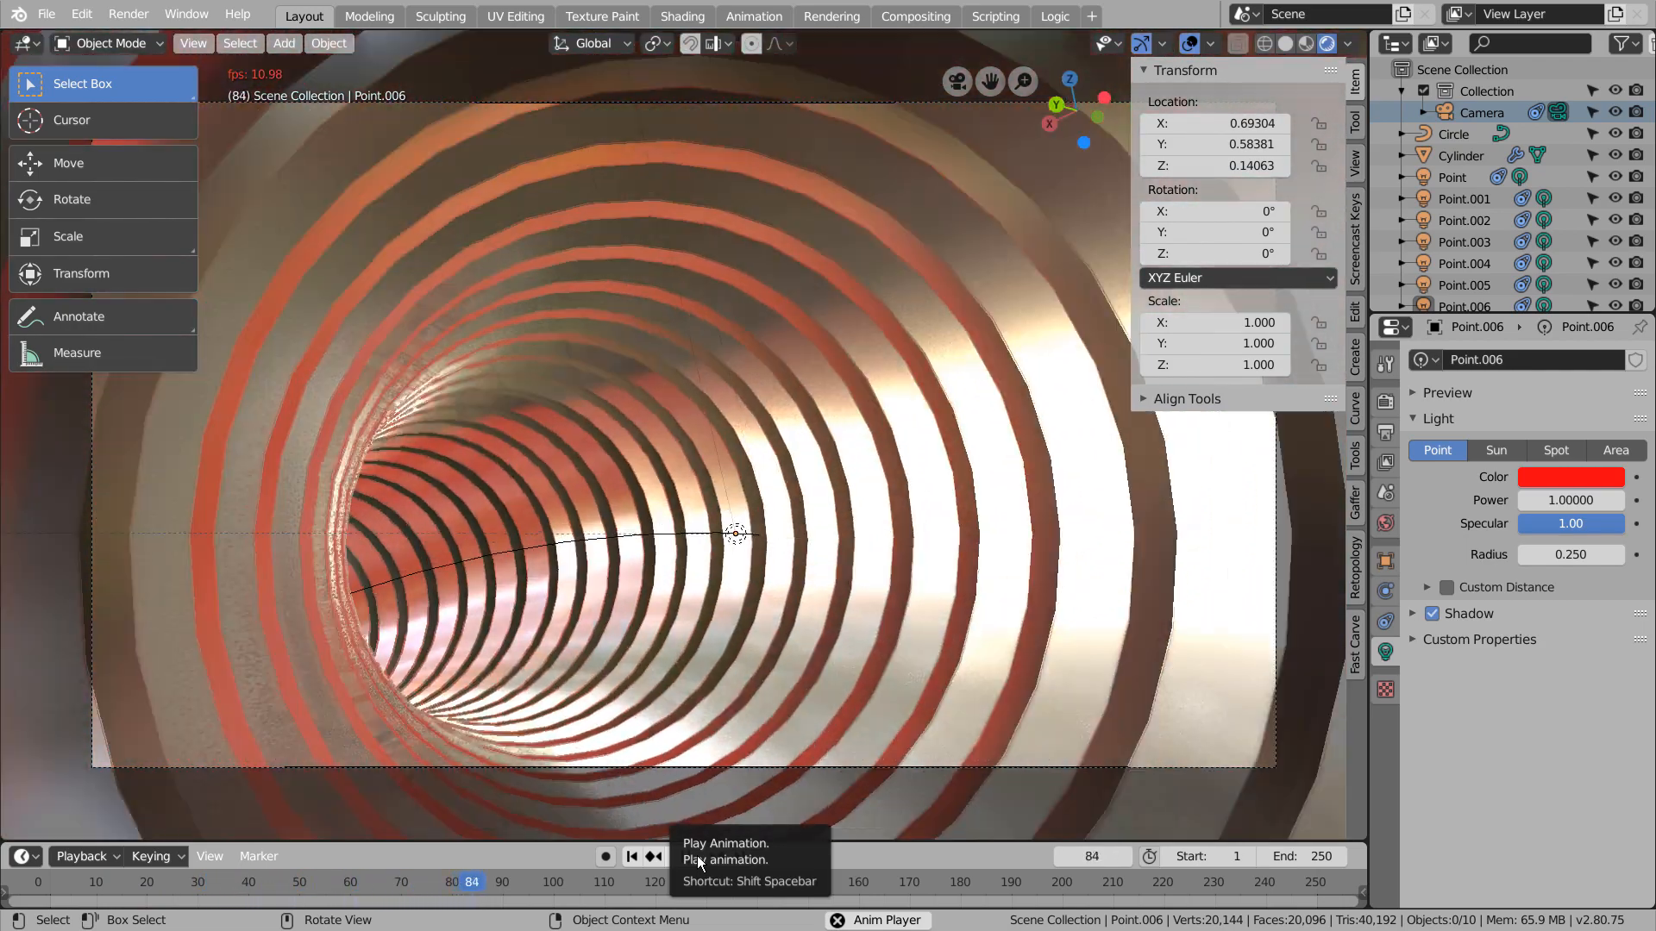
{"action": "left_click", "coordinate": [696, 856]}
{"action": "left_click", "coordinate": [638, 855]}
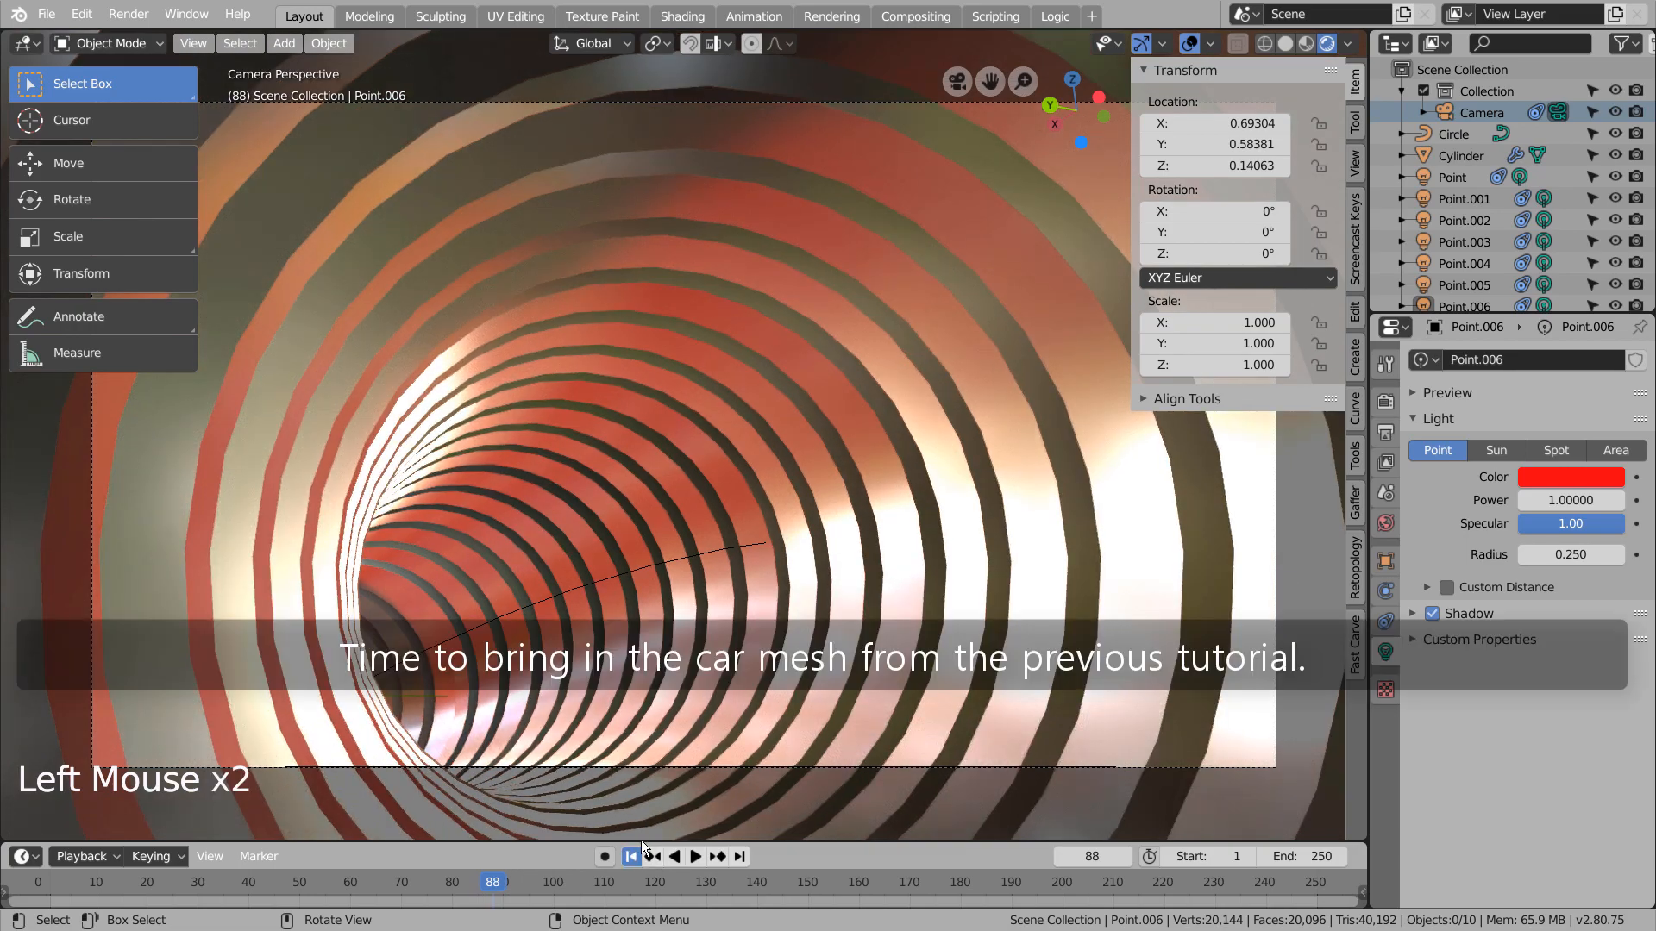
{"action": "scroll", "coordinate": [849, 500], "scroll_direction": "down", "scroll_amount": 5}
{"action": "scroll", "coordinate": [846, 498], "scroll_direction": "up", "scroll_amount": 4}
{"action": "middle_click", "coordinate": [845, 500]}
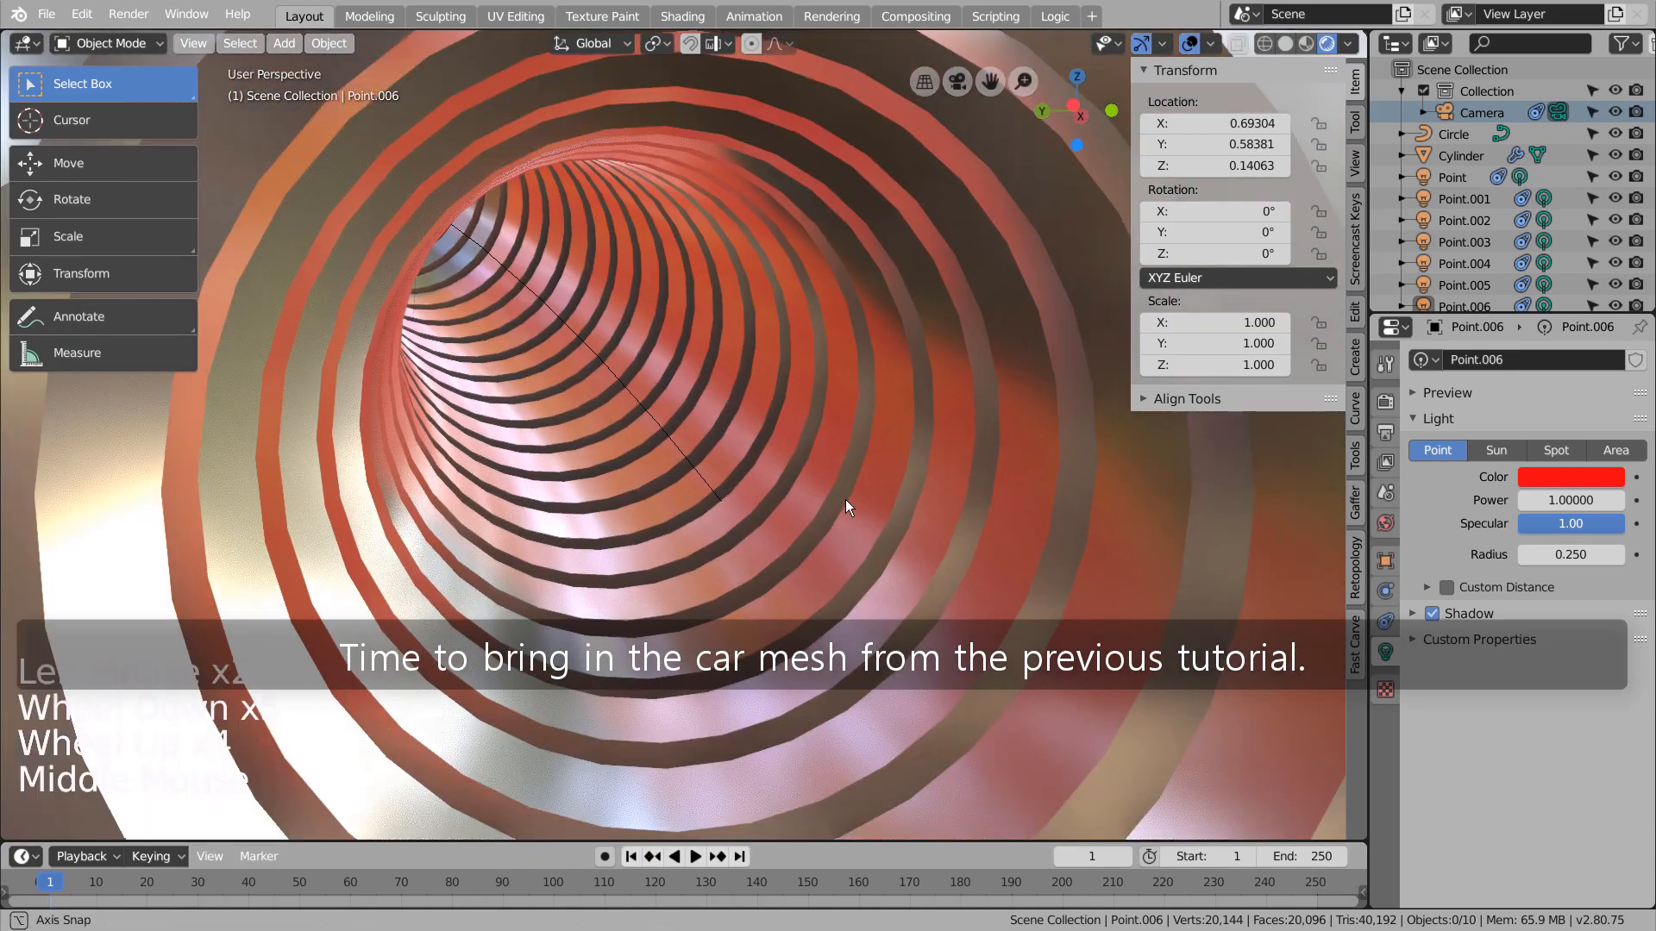
{"action": "scroll", "coordinate": [845, 499], "scroll_direction": "down", "scroll_amount": 9}
{"action": "middle_click_drag", "start_coordinate": [846, 500], "coordinate": [832, 551]}
{"action": "scroll", "coordinate": [754, 545], "scroll_direction": "down", "scroll_amount": 11}
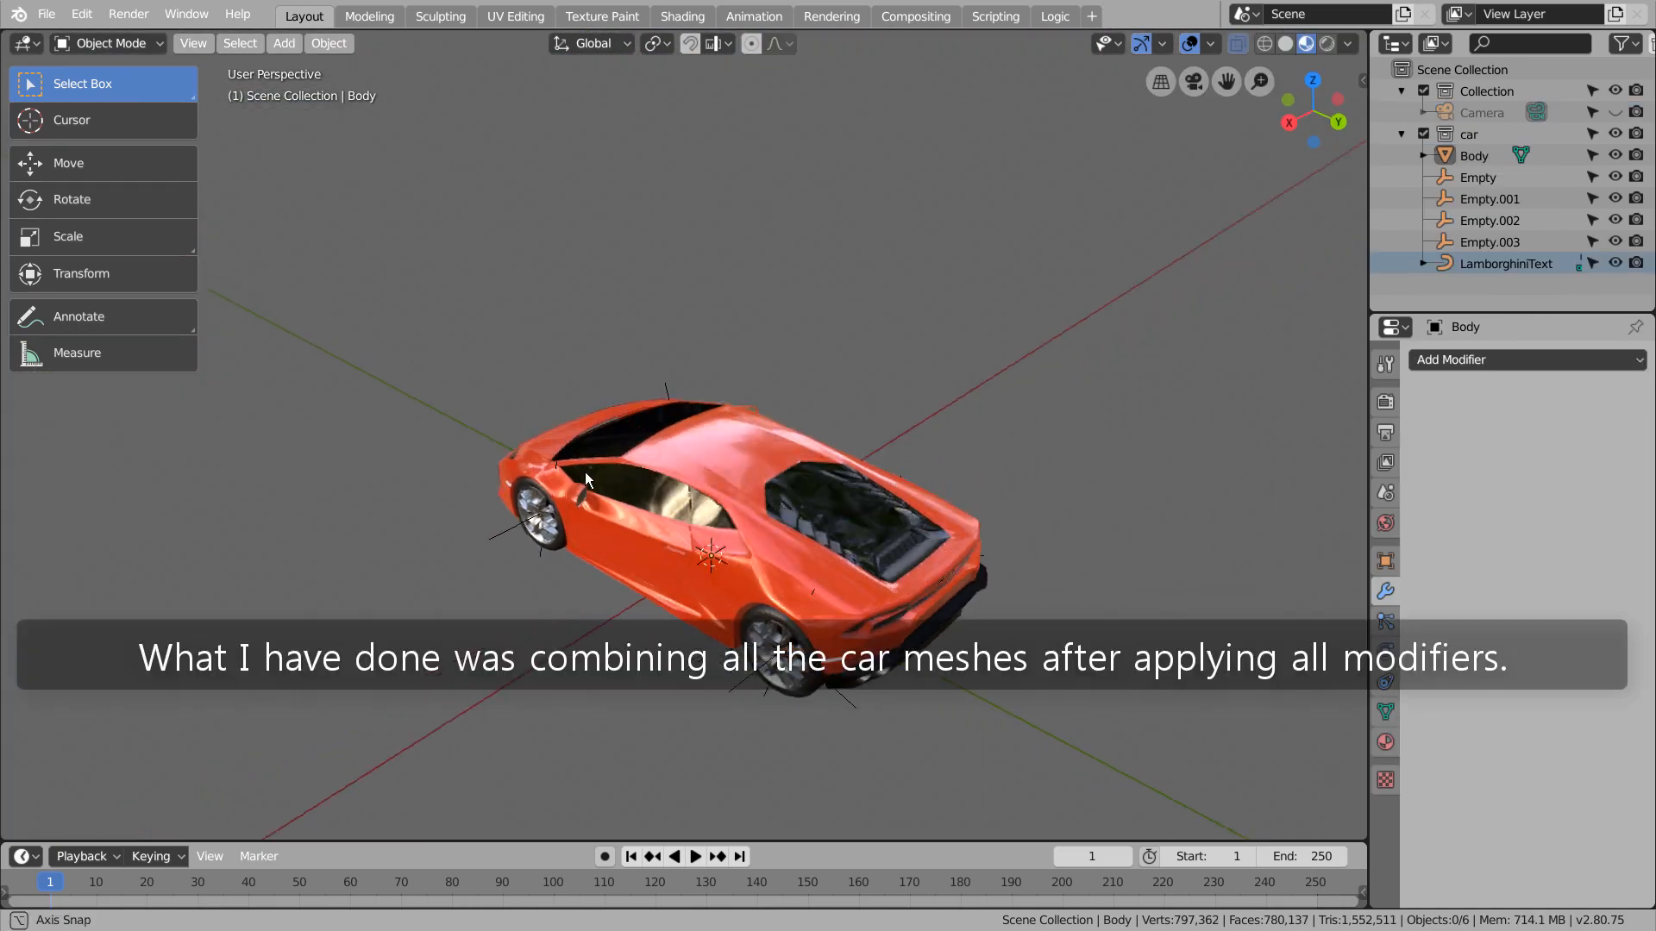
In the separate car scene, look over the car and its empties and select the combined Body mesh for copying
{"action": "middle_click_drag", "start_coordinate": [586, 479], "coordinate": [551, 433]}
{"action": "left_click", "coordinate": [1457, 176]}
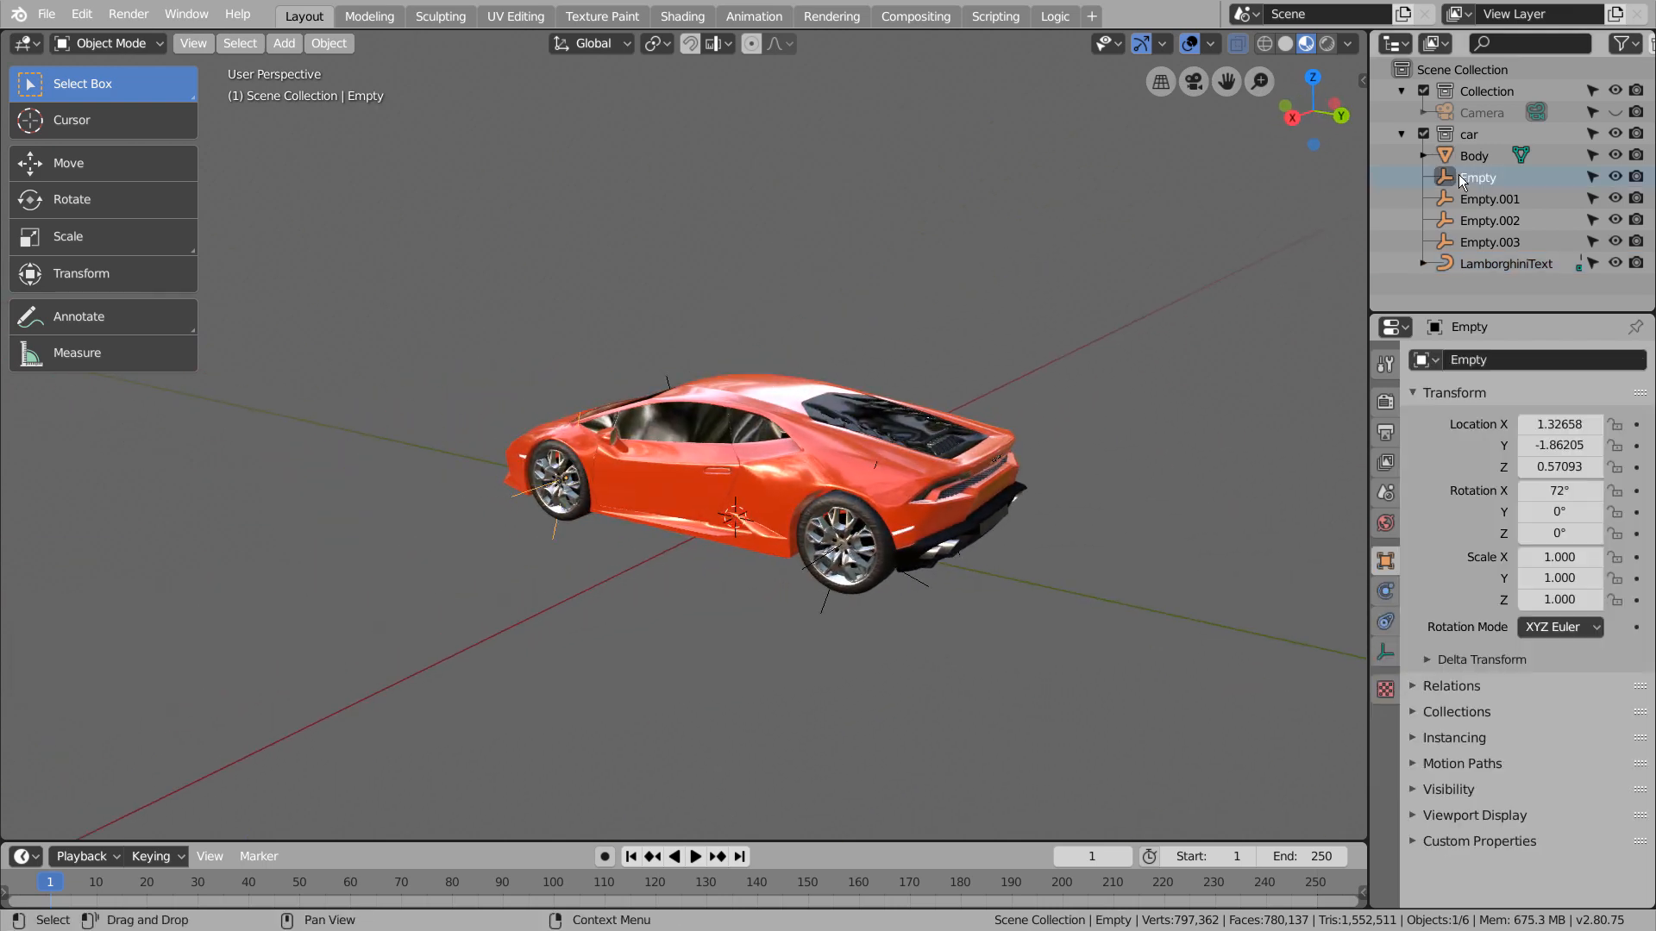
{"action": "left_click", "coordinate": [1471, 199]}
{"action": "left_click", "coordinate": [1453, 156]}
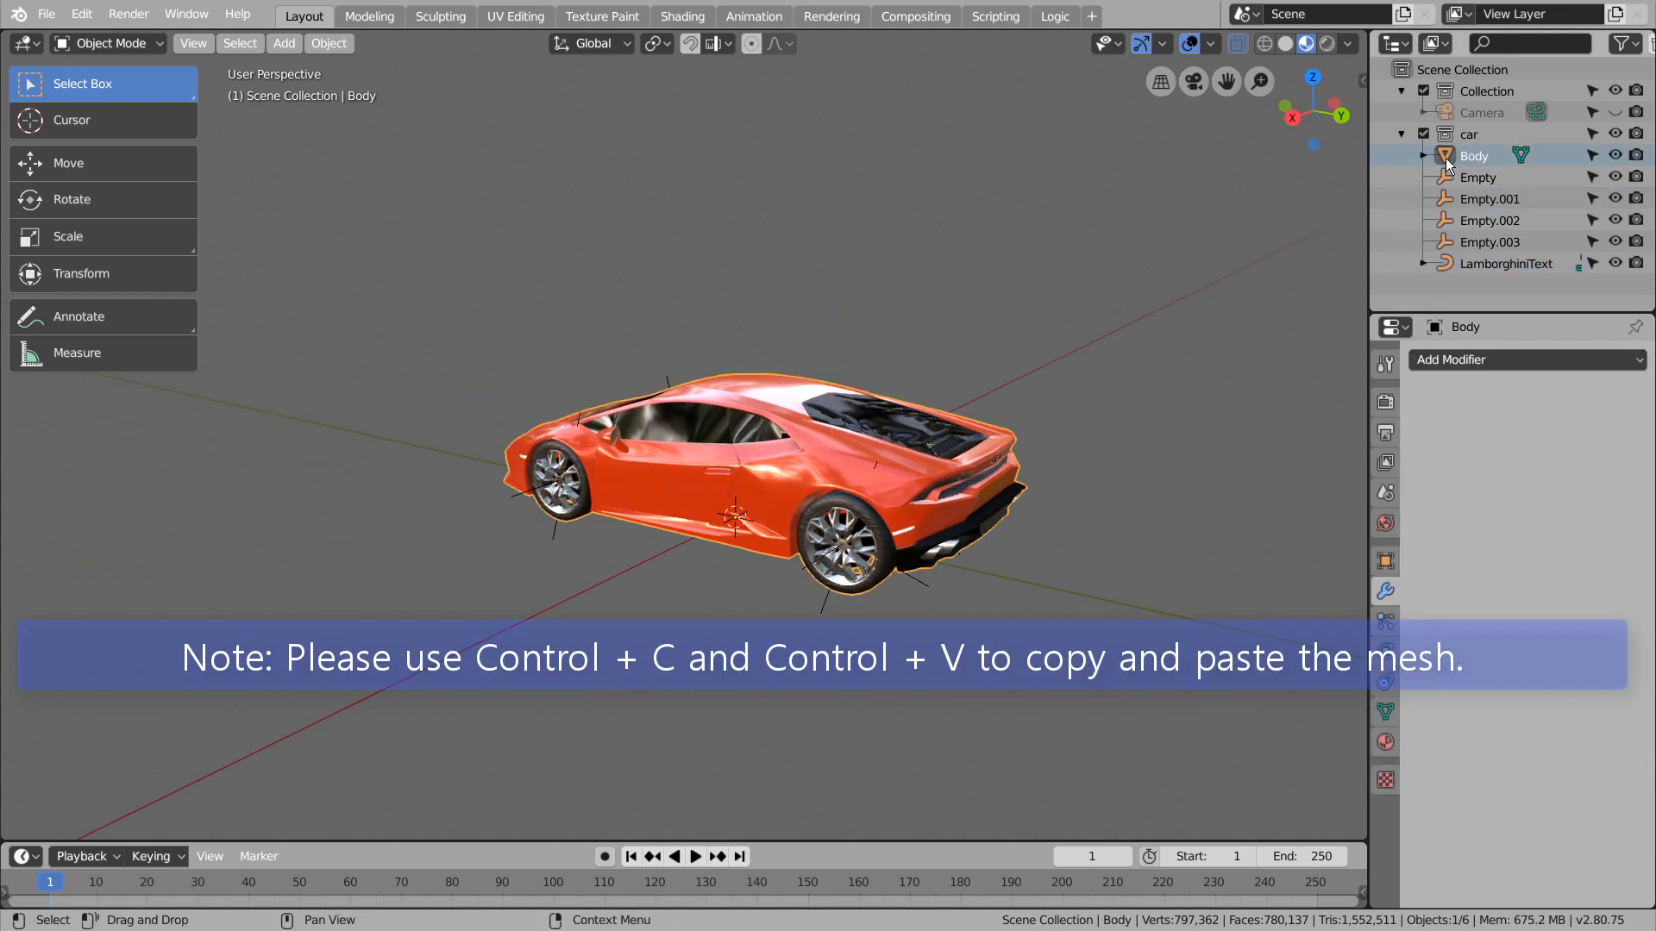
{"action": "left_click", "coordinate": [1423, 156]}
{"action": "left_click", "coordinate": [1419, 158]}
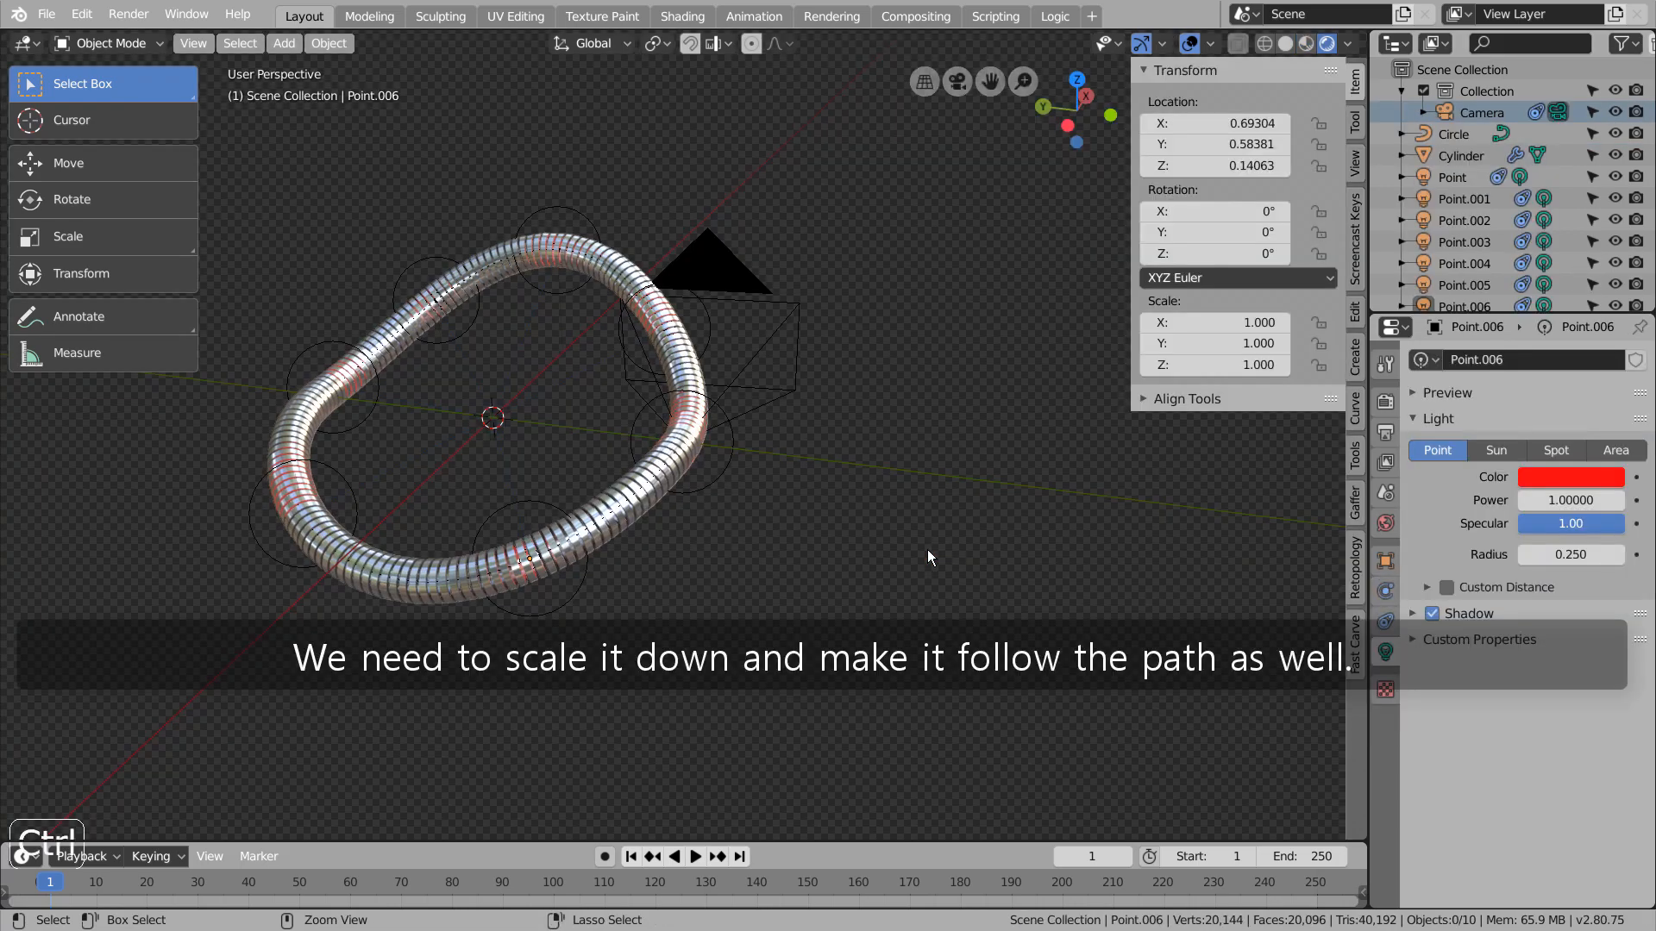
Paste the car's Body mesh into the tunnel scene and scale it down to about 0.115
{"action": "key", "text": "ctrl+v"}
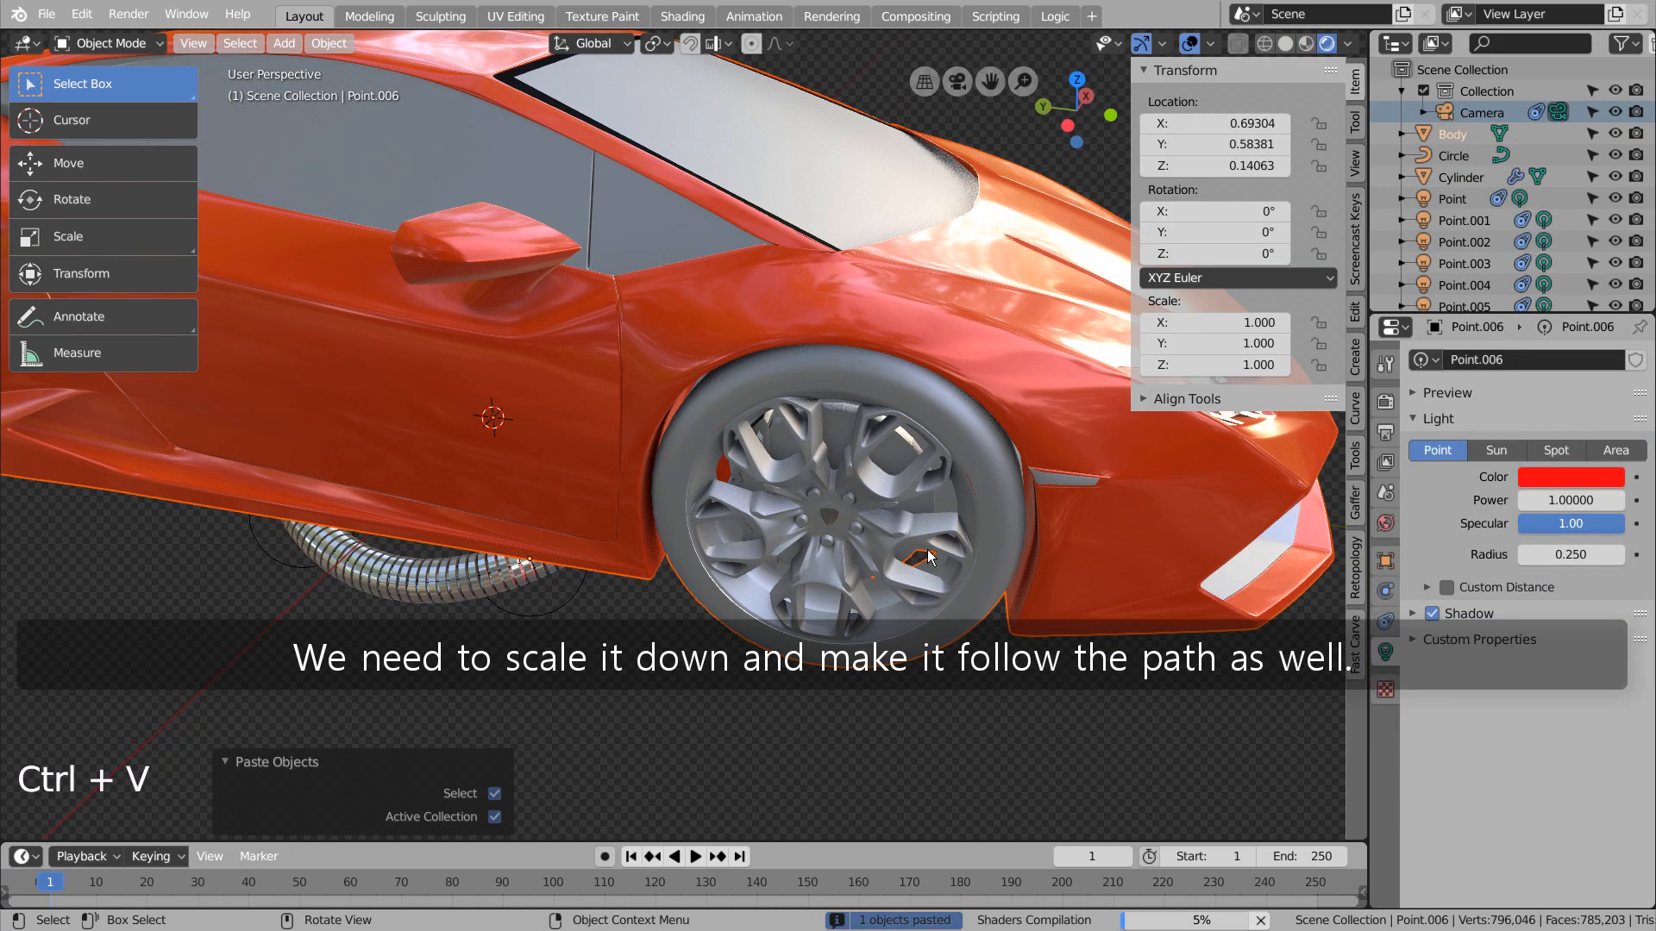
{"action": "scroll", "coordinate": [928, 556], "scroll_direction": "down", "scroll_amount": 5}
{"action": "middle_click_drag", "start_coordinate": [919, 555], "coordinate": [1017, 595]}
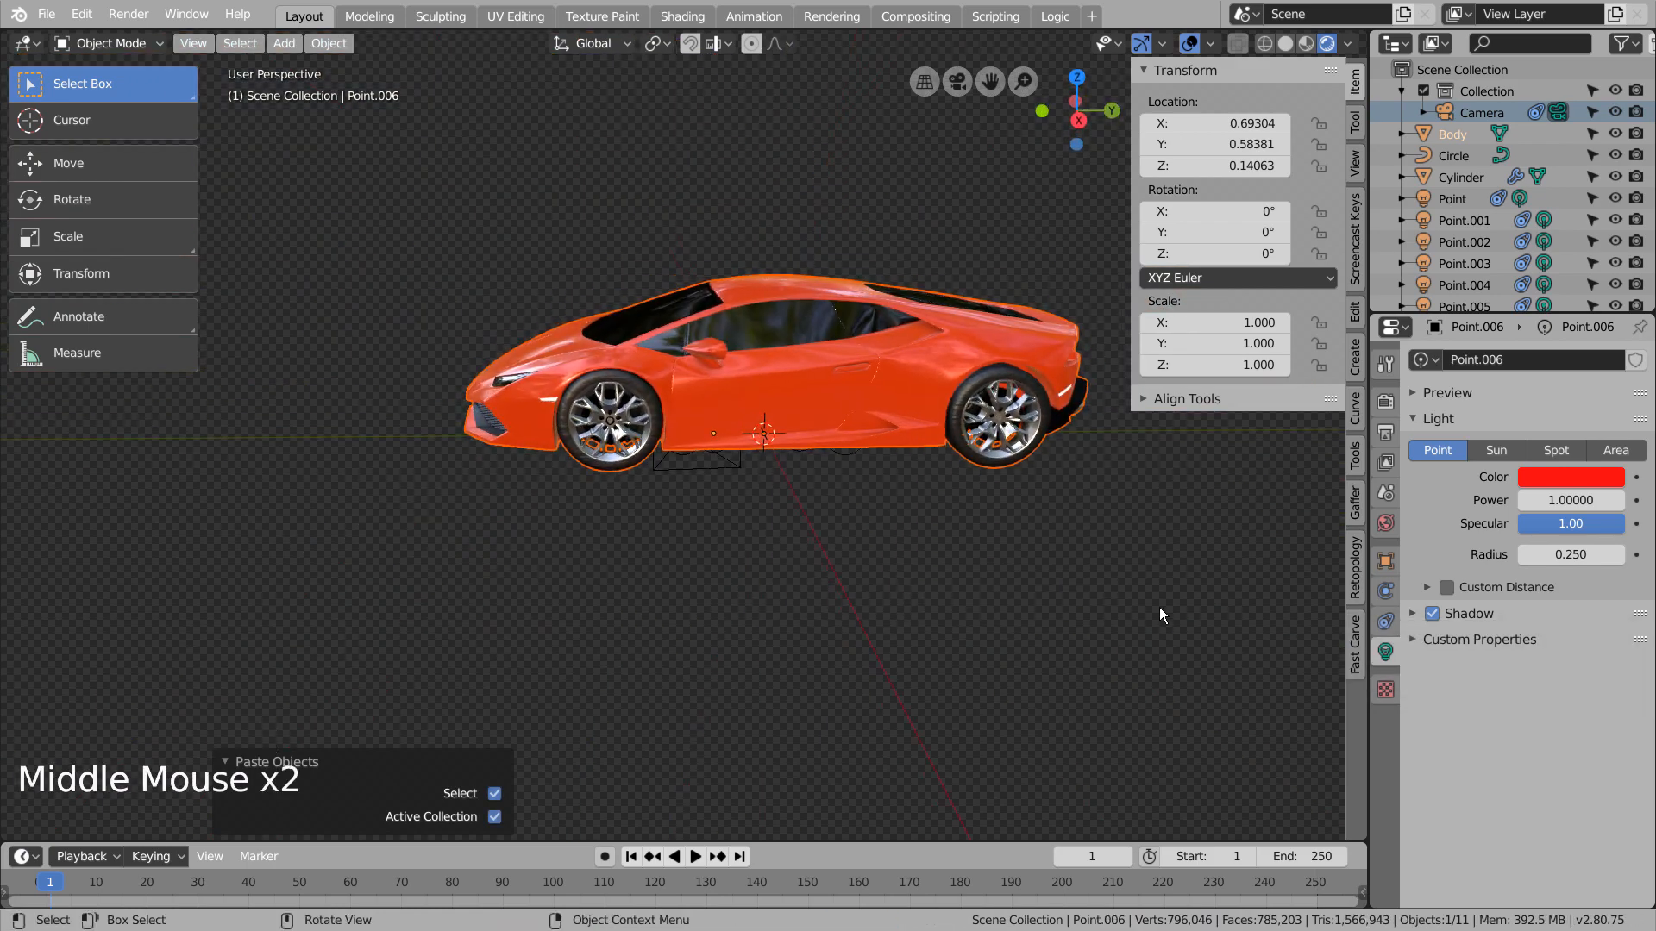
{"action": "key", "text": "s"}
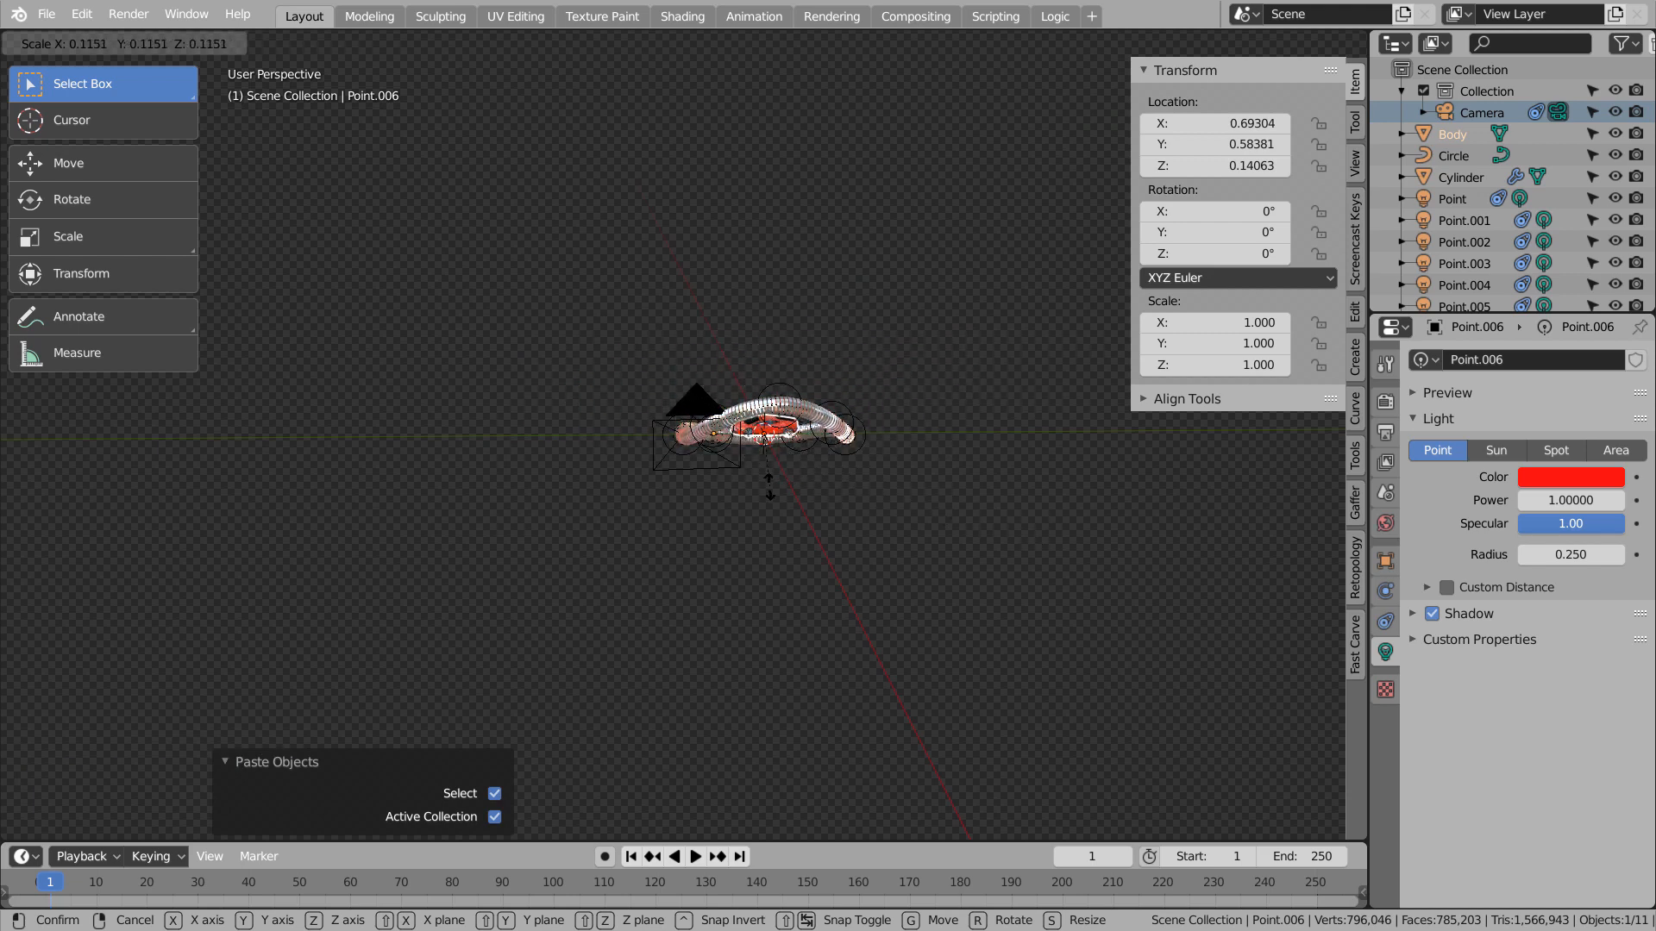
{"action": "left_click", "coordinate": [770, 485]}
Scale the car down further by a factor of about 0.2 so it fits inside the tunnel
{"action": "scroll", "coordinate": [818, 441], "scroll_direction": "up", "scroll_amount": 7}
{"action": "middle_click_drag", "start_coordinate": [928, 484], "coordinate": [894, 628], "text": "shift"}
{"action": "scroll", "coordinate": [753, 572], "scroll_direction": "up", "scroll_amount": 3}
{"action": "key", "text": "s"}
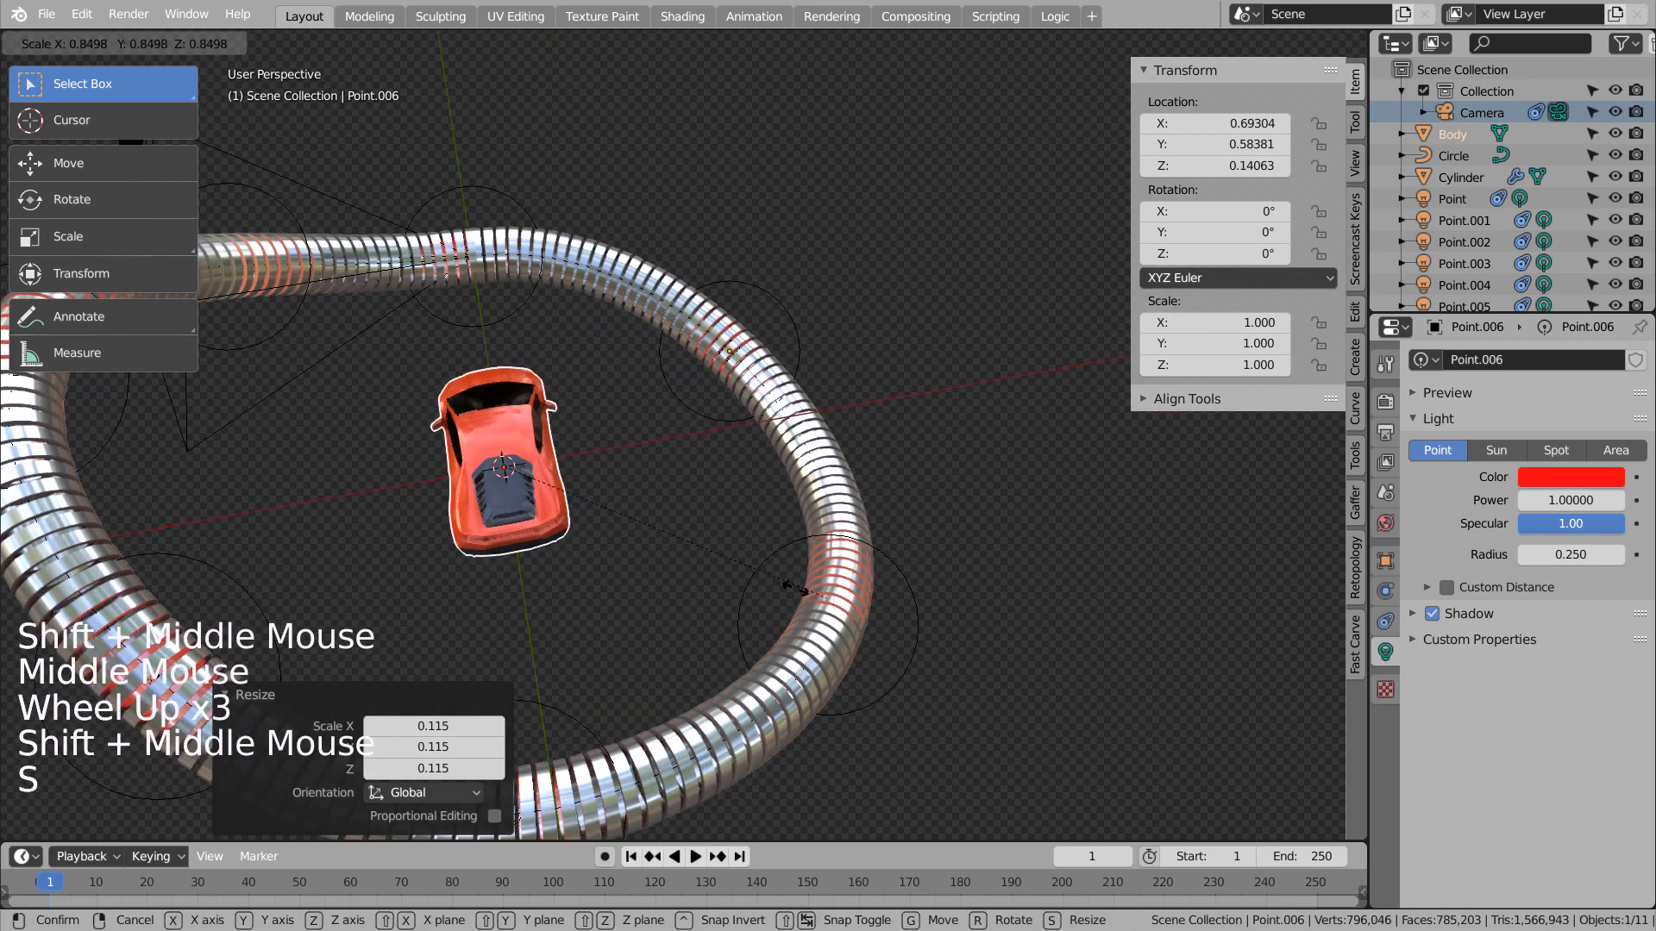
{"action": "left_click", "coordinate": [583, 510]}
{"action": "middle_click_drag", "start_coordinate": [659, 525], "coordinate": [928, 490]}
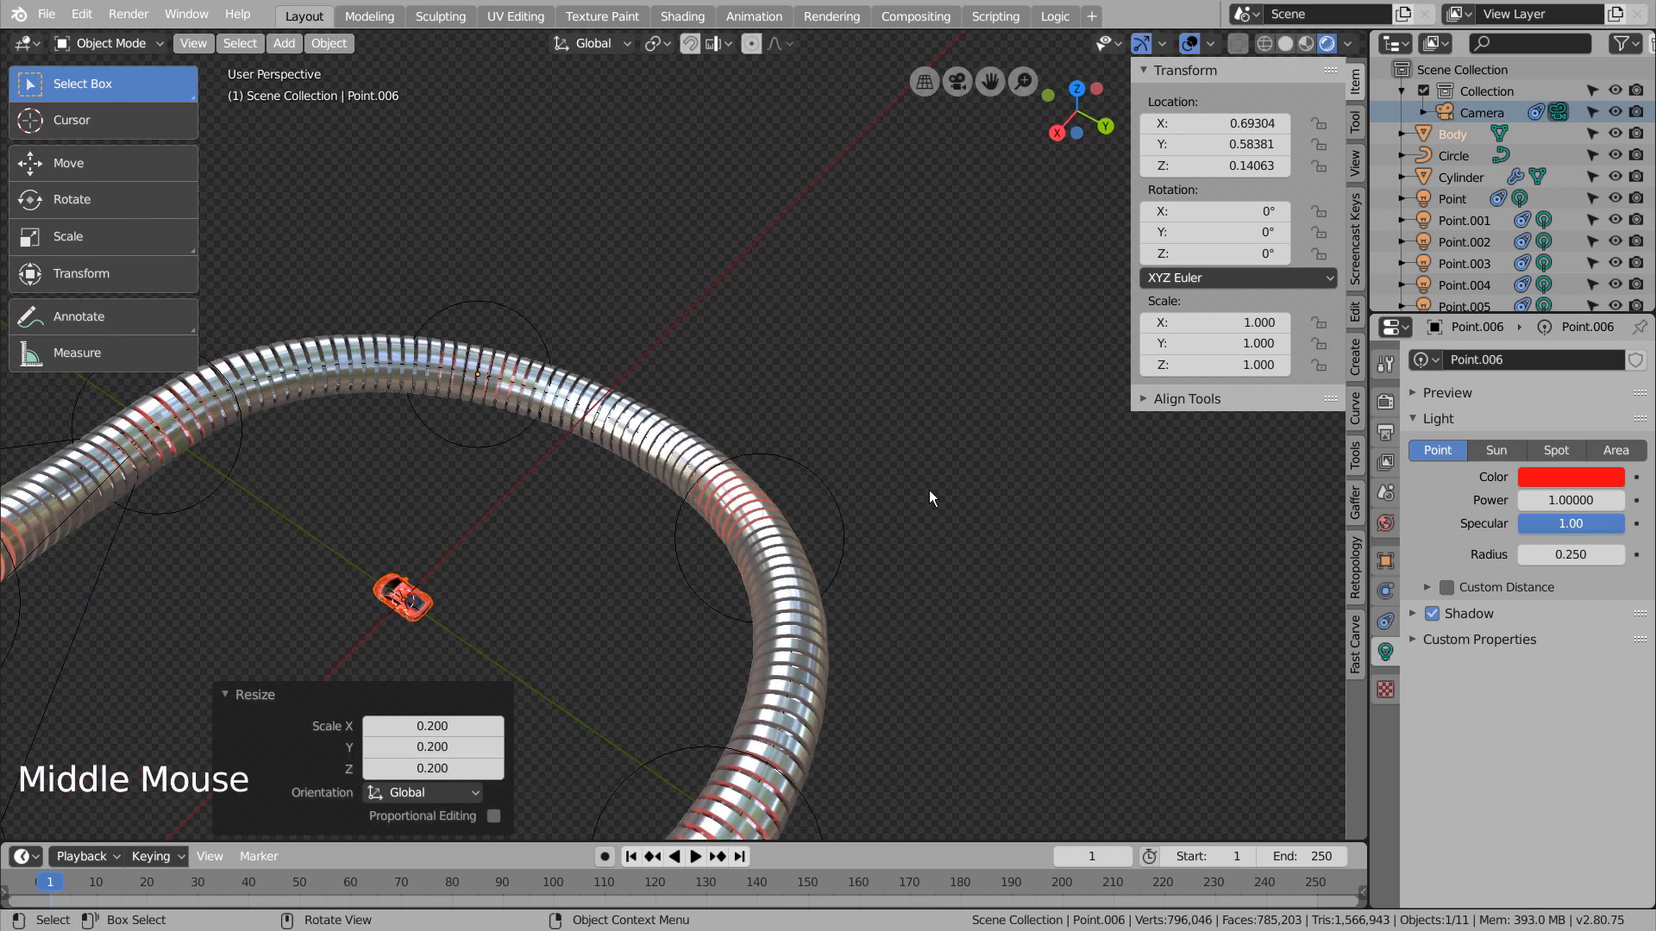
Remove the Clamp To constraint from the Point.006 light
{"action": "left_click", "coordinate": [1386, 622]}
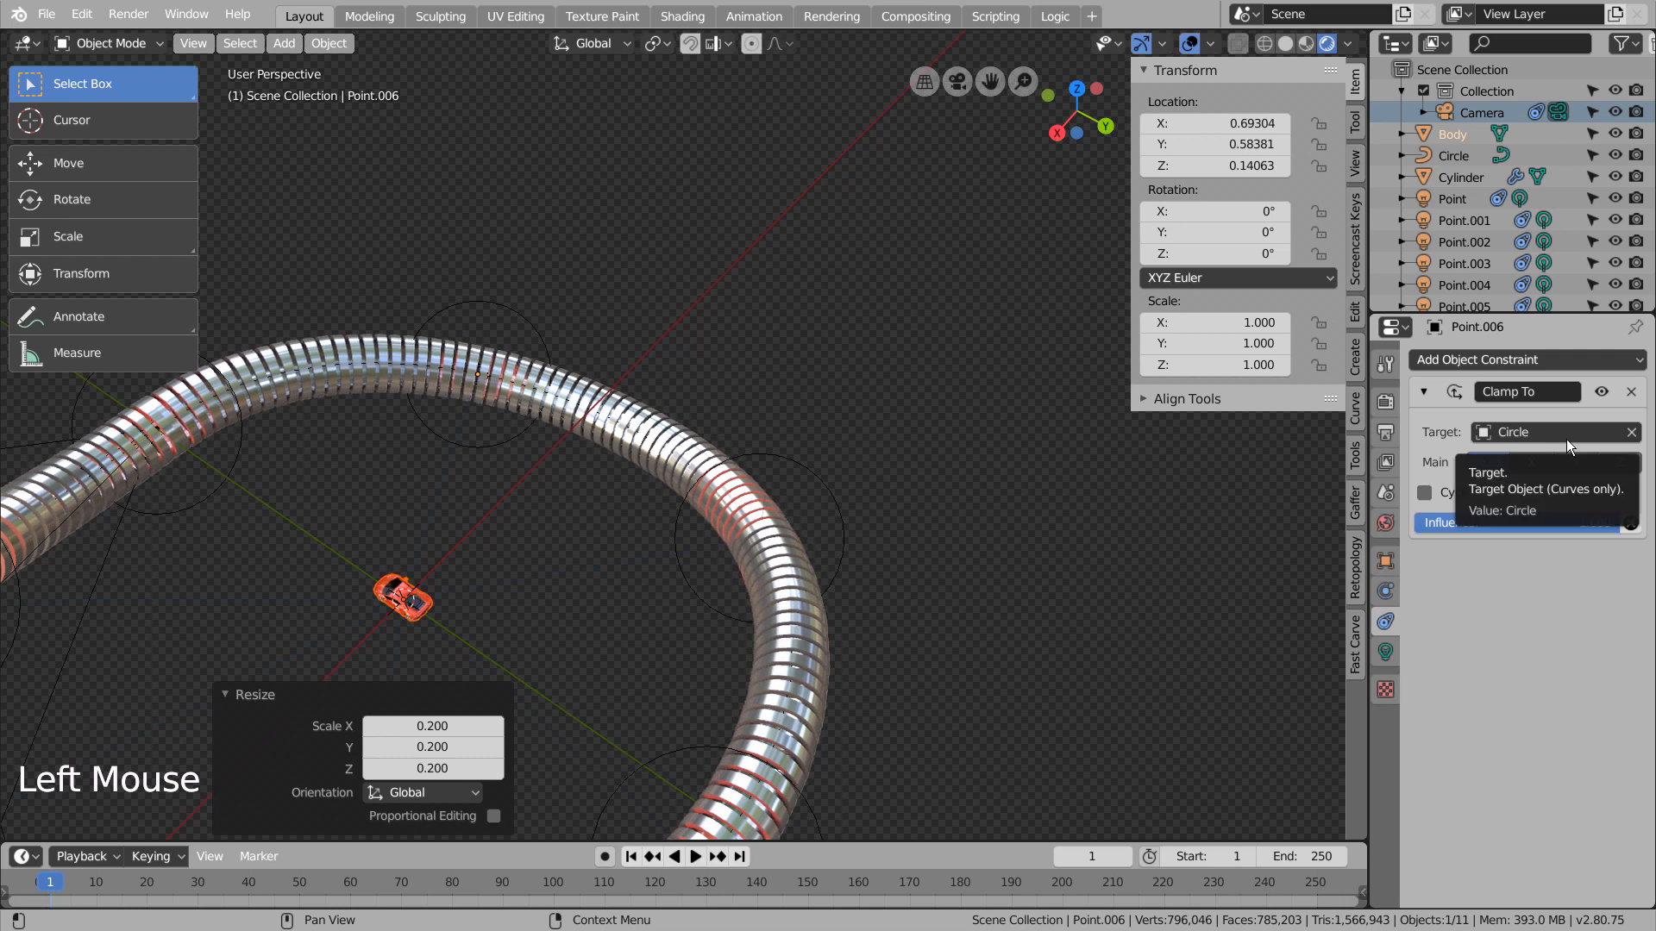
{"action": "left_click", "coordinate": [1631, 392]}
Add a Follow Path constraint to the Point.006 light, targeting Circle with Follow Curve enabled
{"action": "left_click", "coordinate": [1560, 359]}
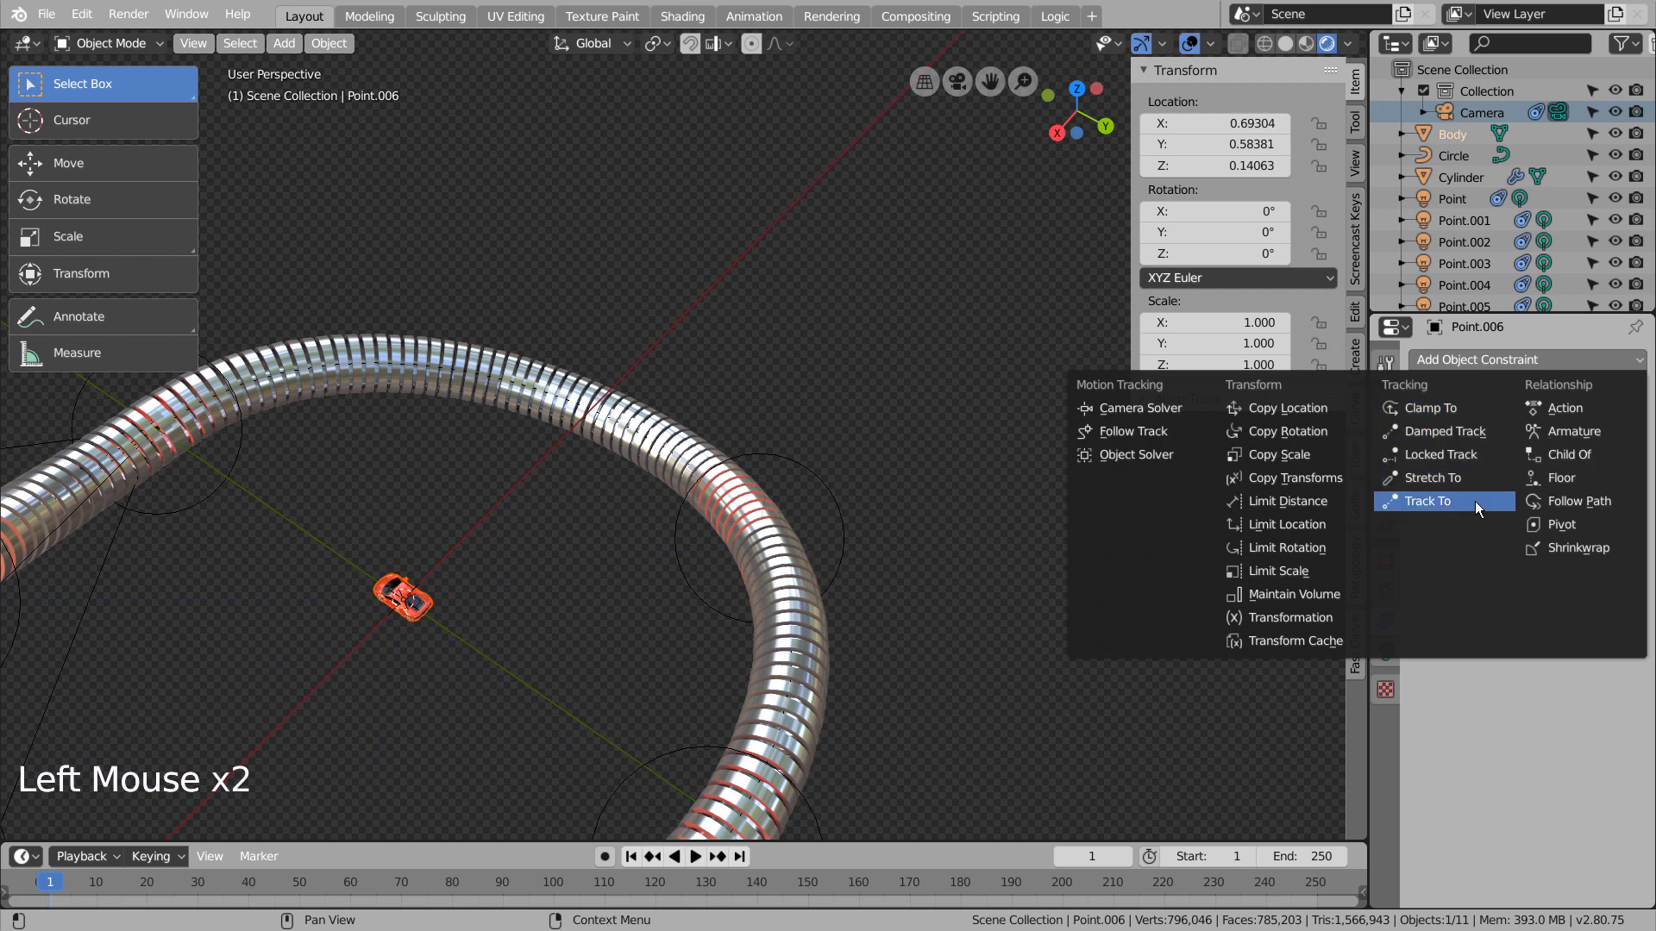
{"action": "left_click", "coordinate": [1575, 501]}
{"action": "left_click", "coordinate": [1478, 431]}
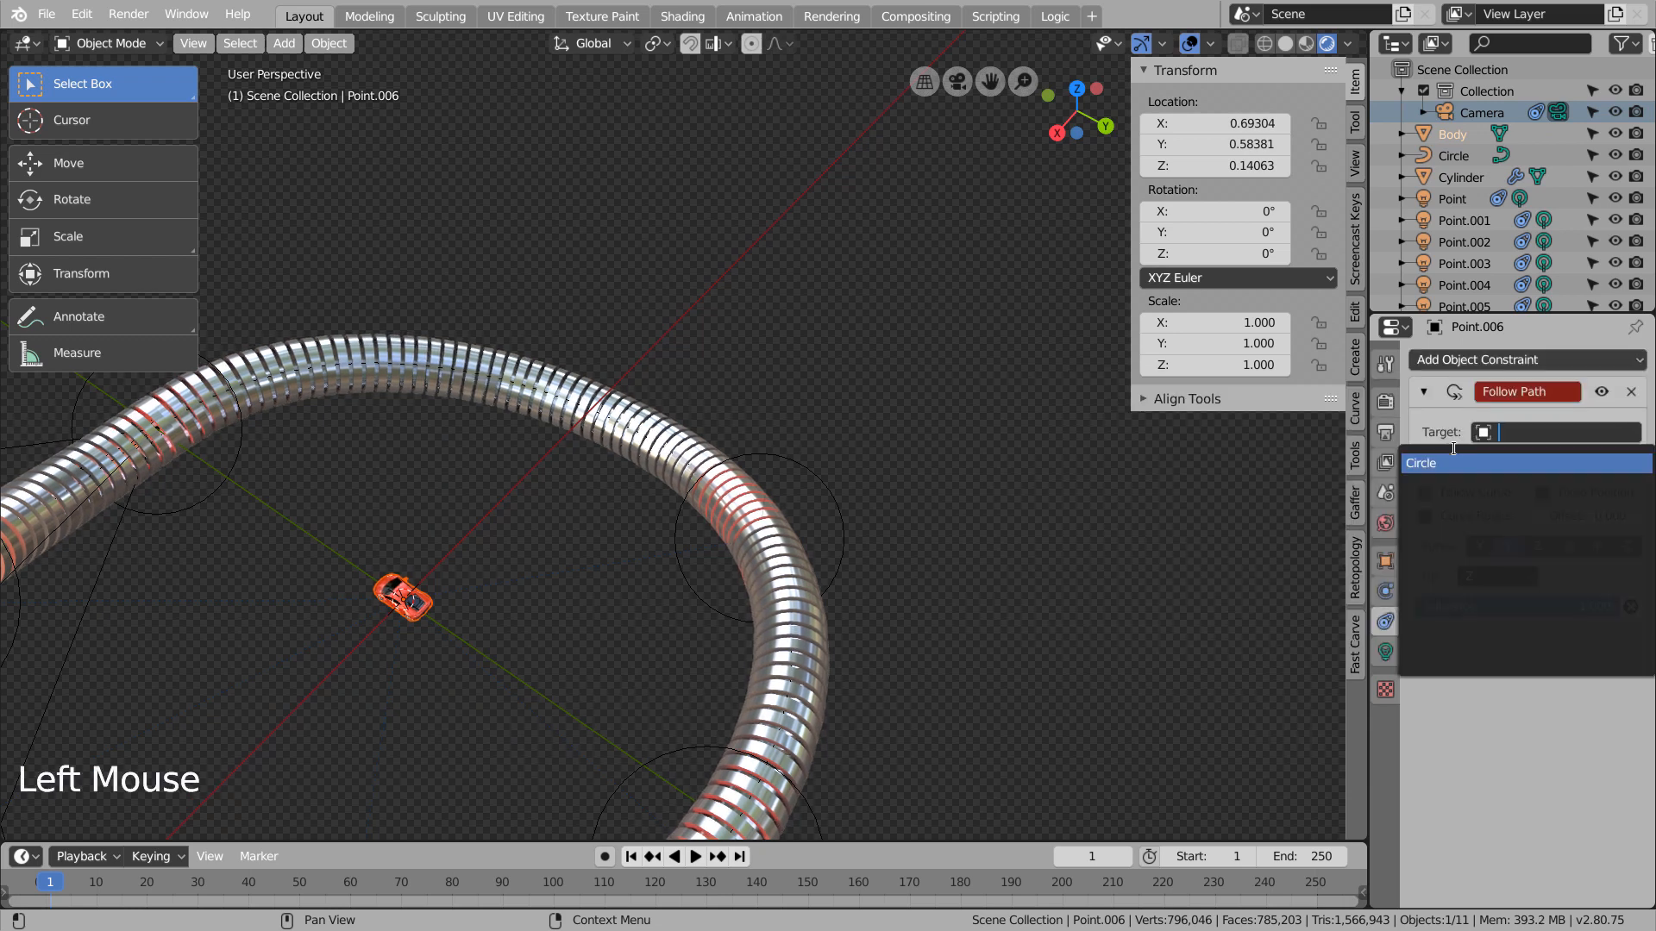
{"action": "left_click", "coordinate": [1427, 462]}
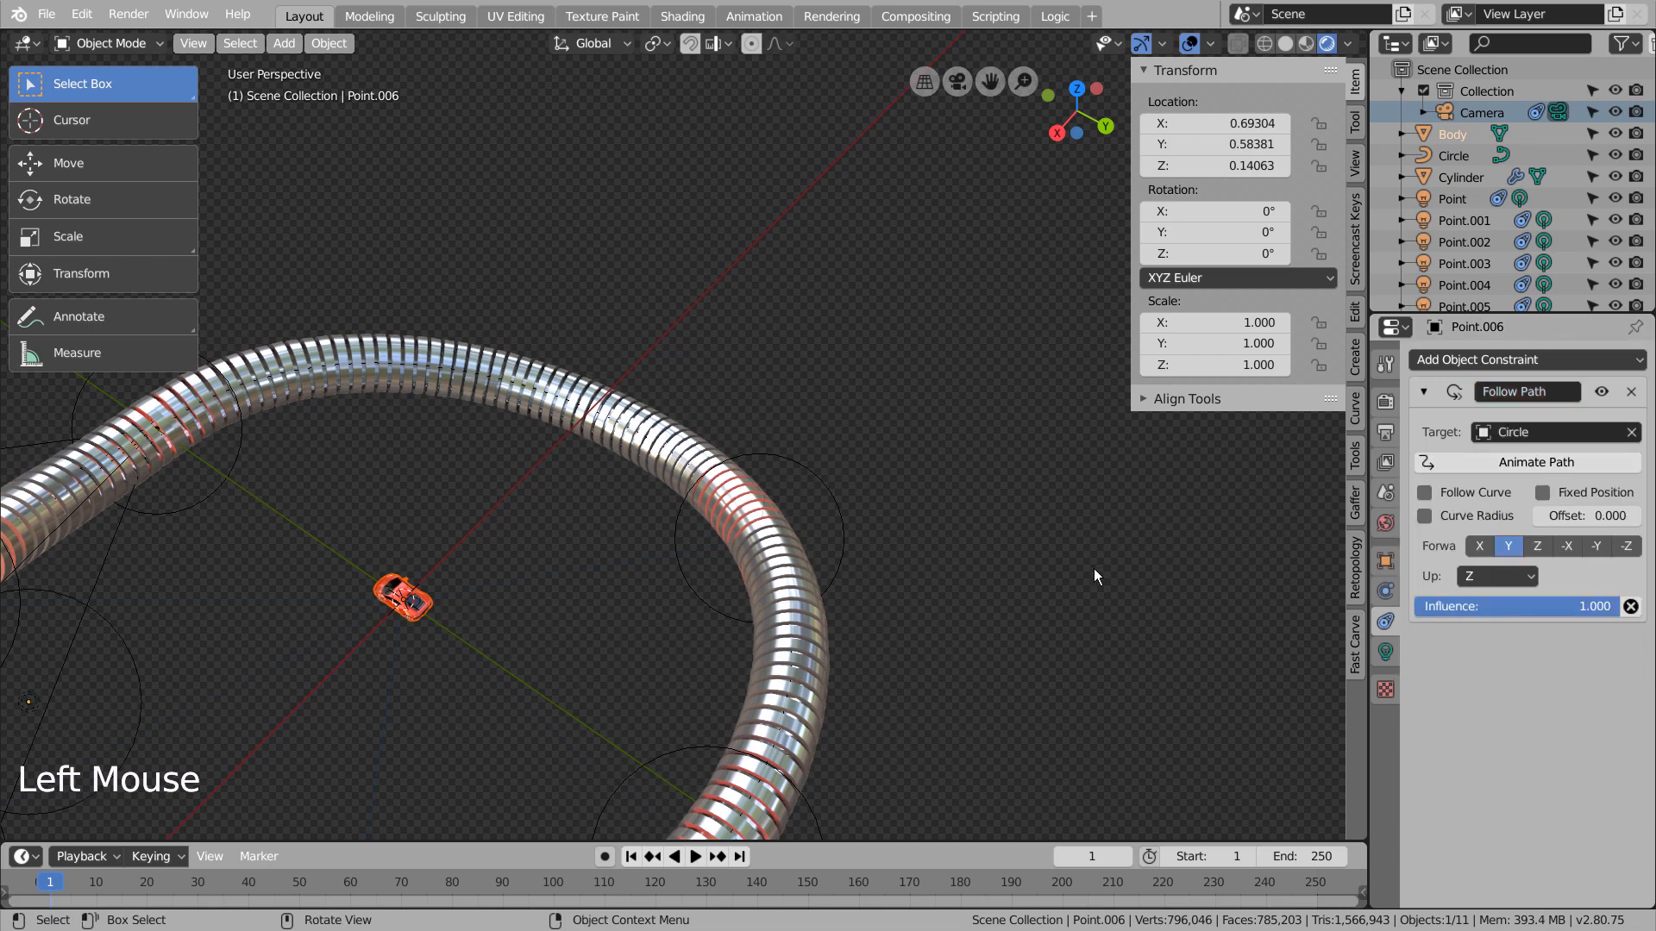
{"action": "scroll", "coordinate": [1094, 567], "scroll_direction": "down", "scroll_amount": 3}
{"action": "left_click", "coordinate": [1416, 494]}
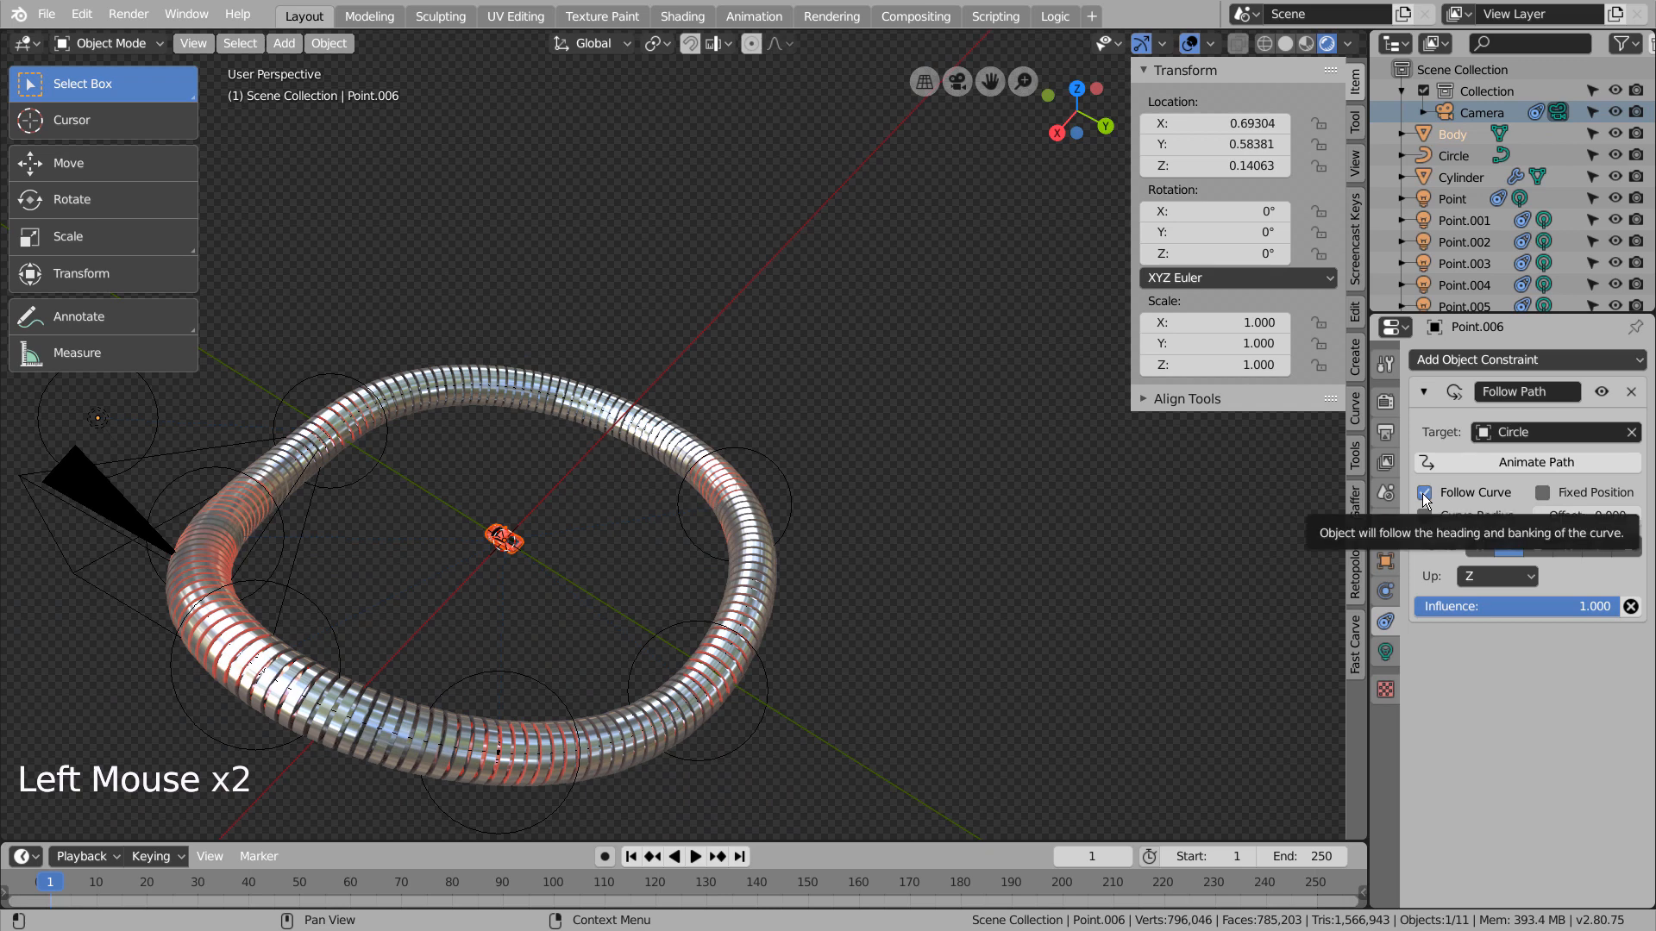
{"action": "left_click", "coordinate": [1423, 493]}
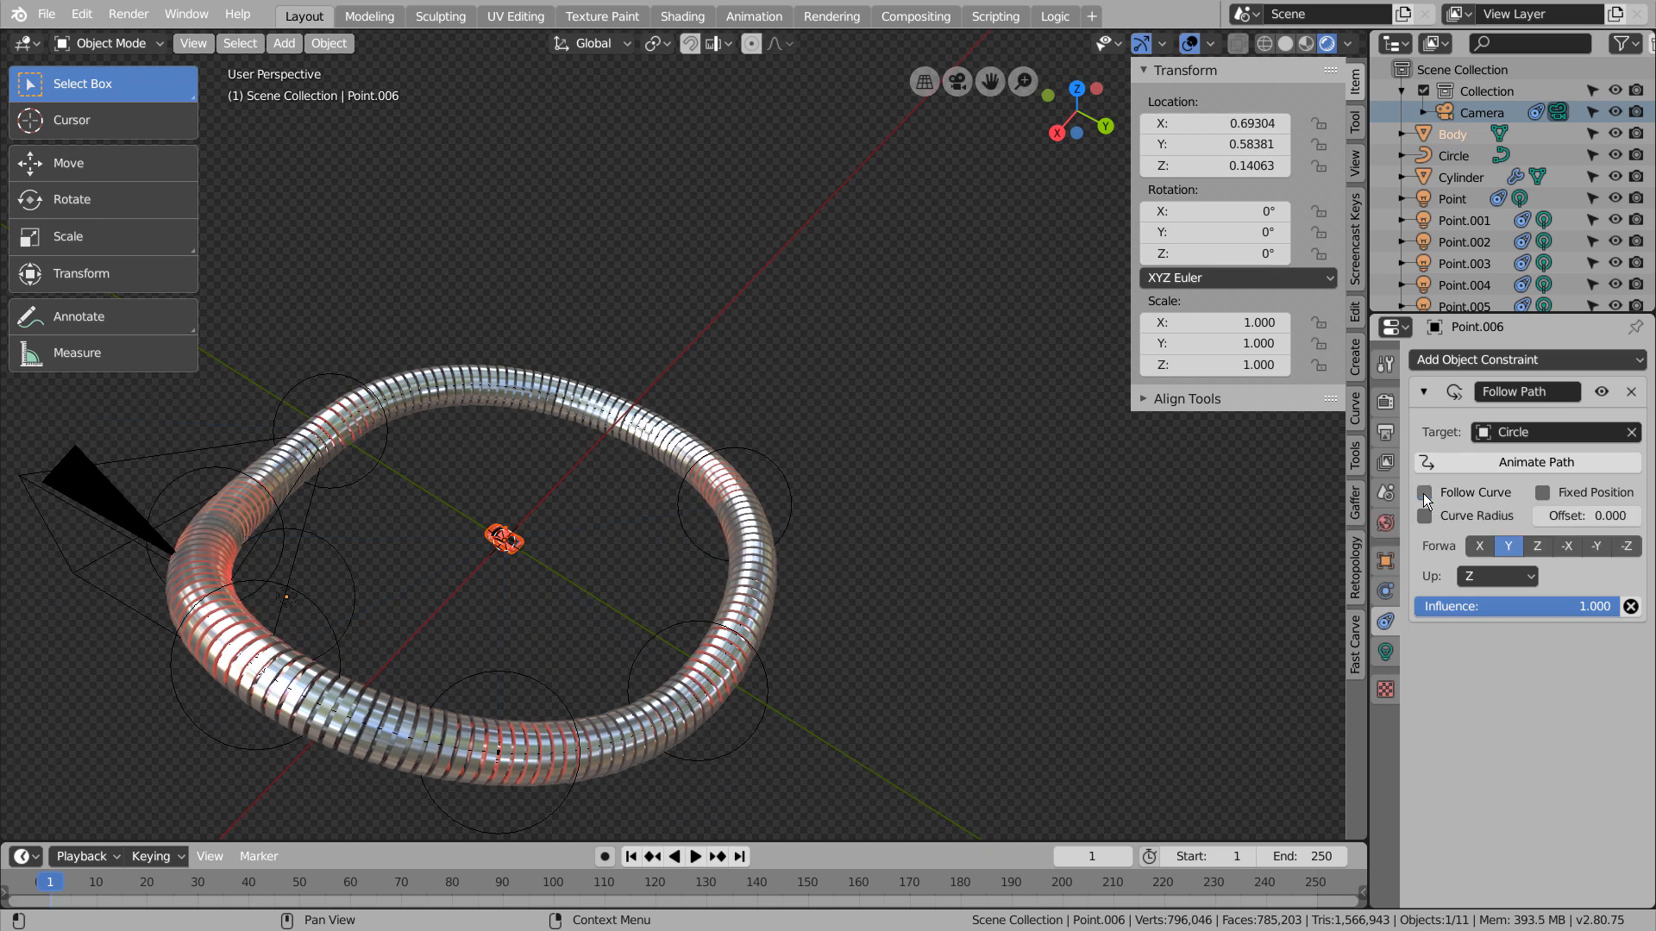
{"action": "left_click", "coordinate": [1423, 494]}
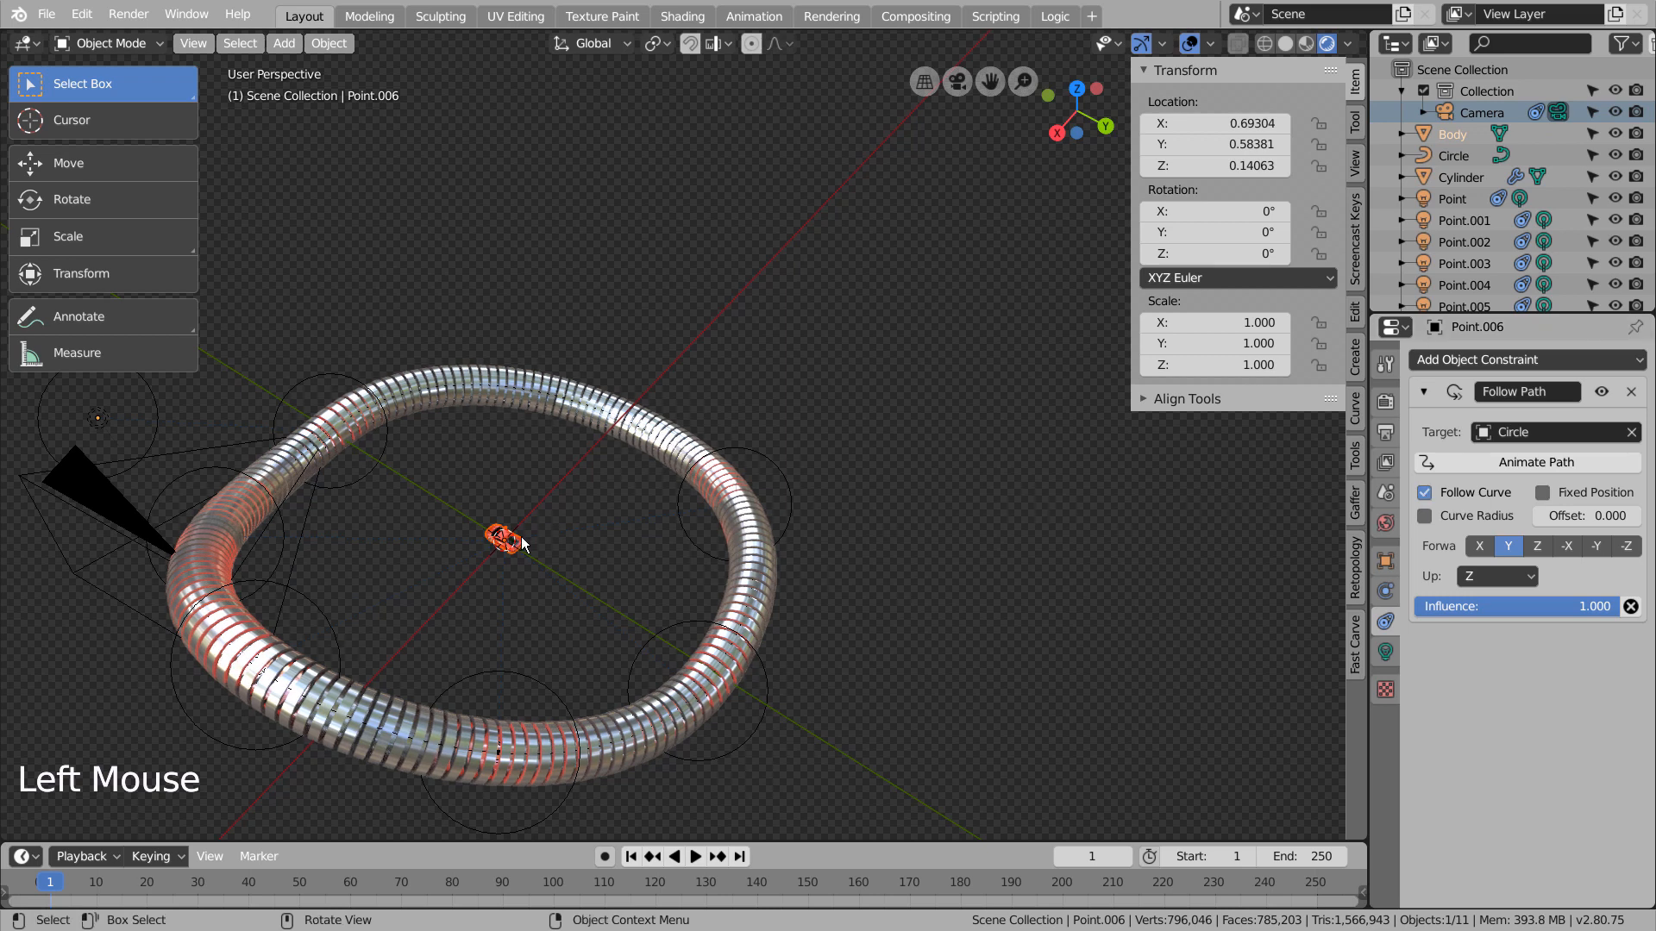
Undo the Follow Path constraint and its settings on the Point.006 light
{"action": "key", "text": "ctrl"}
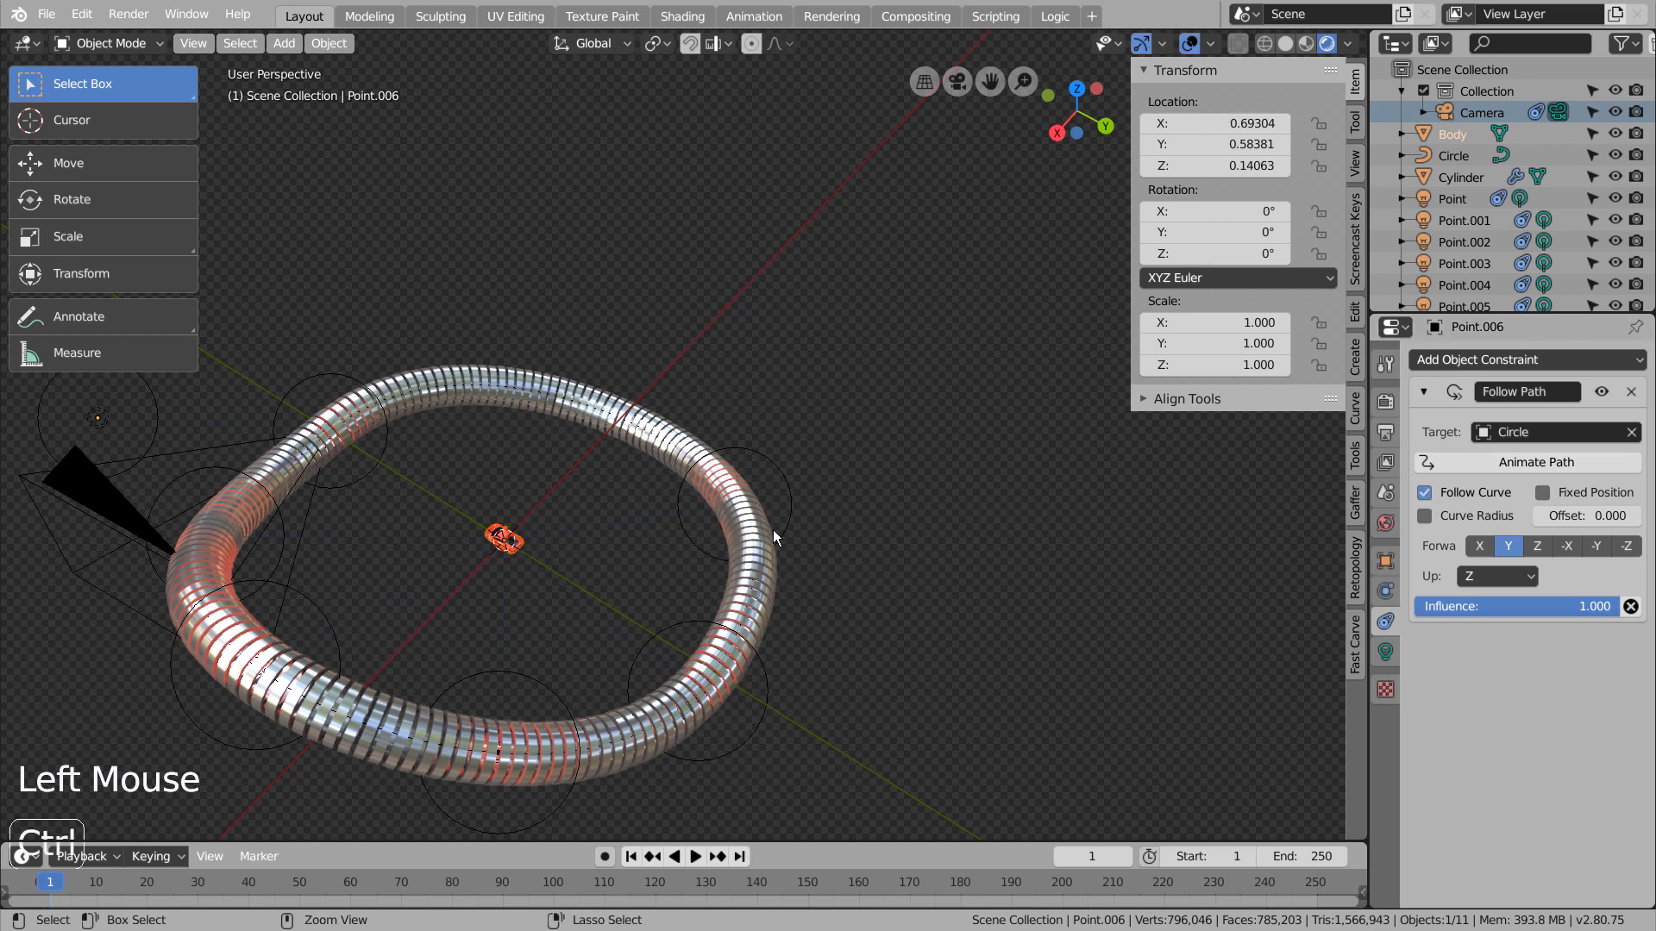
{"action": "key", "text": "ctrl+z"}
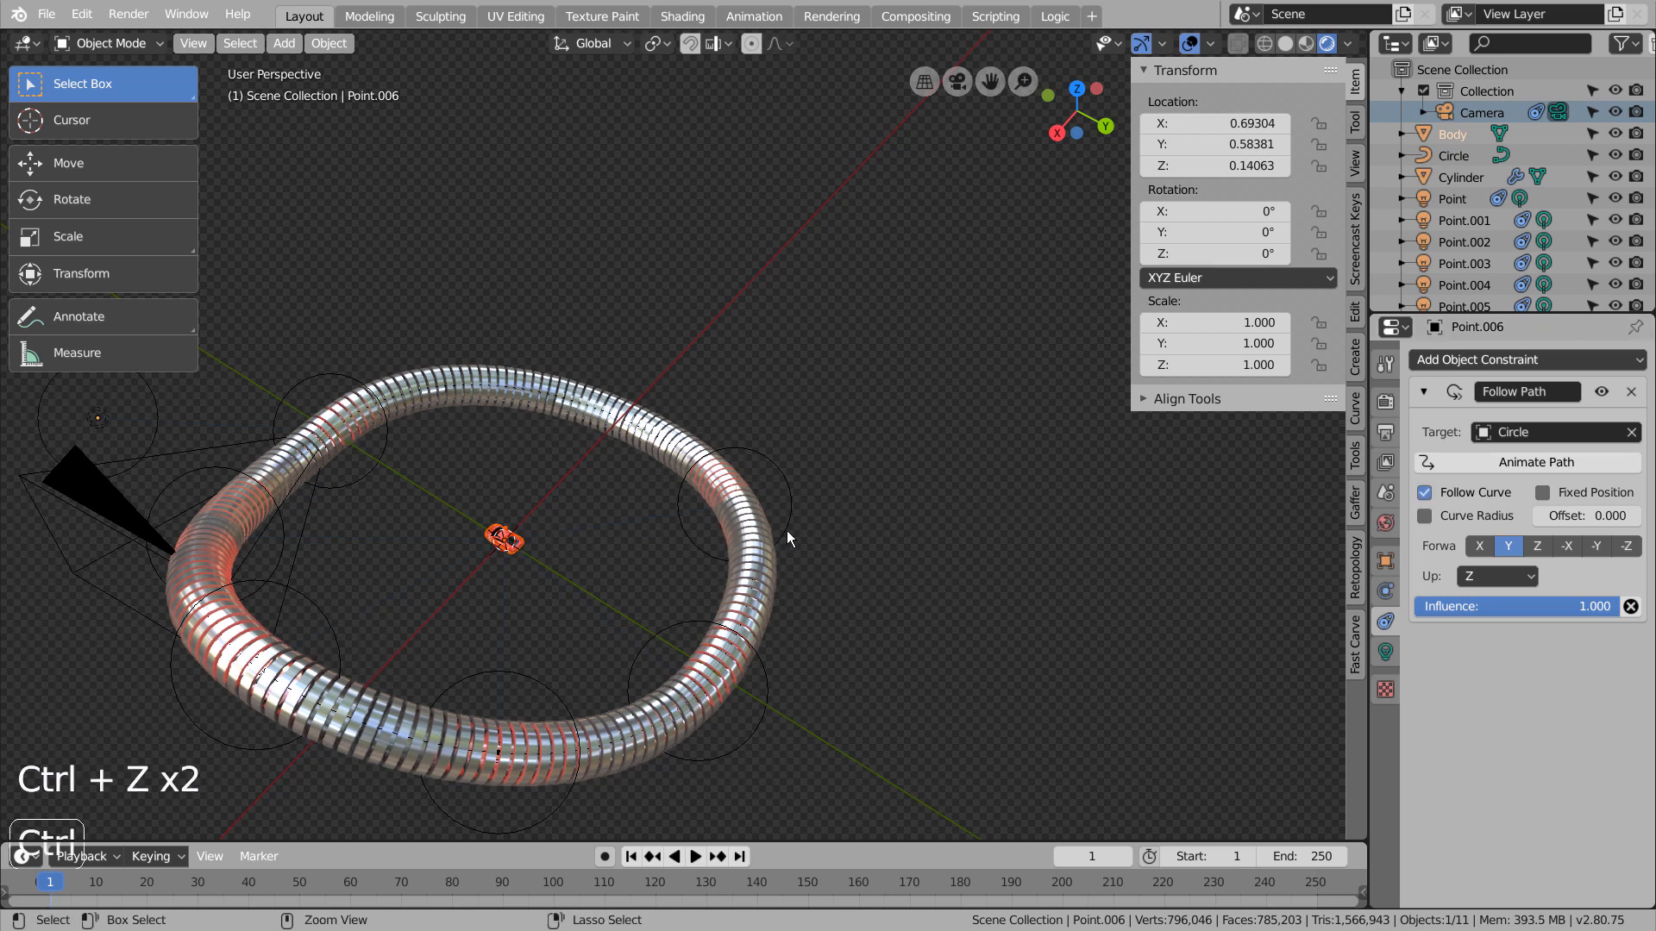
{"action": "key", "text": "ctrl+z"}
{"action": "key", "text": "ctrl+z"}
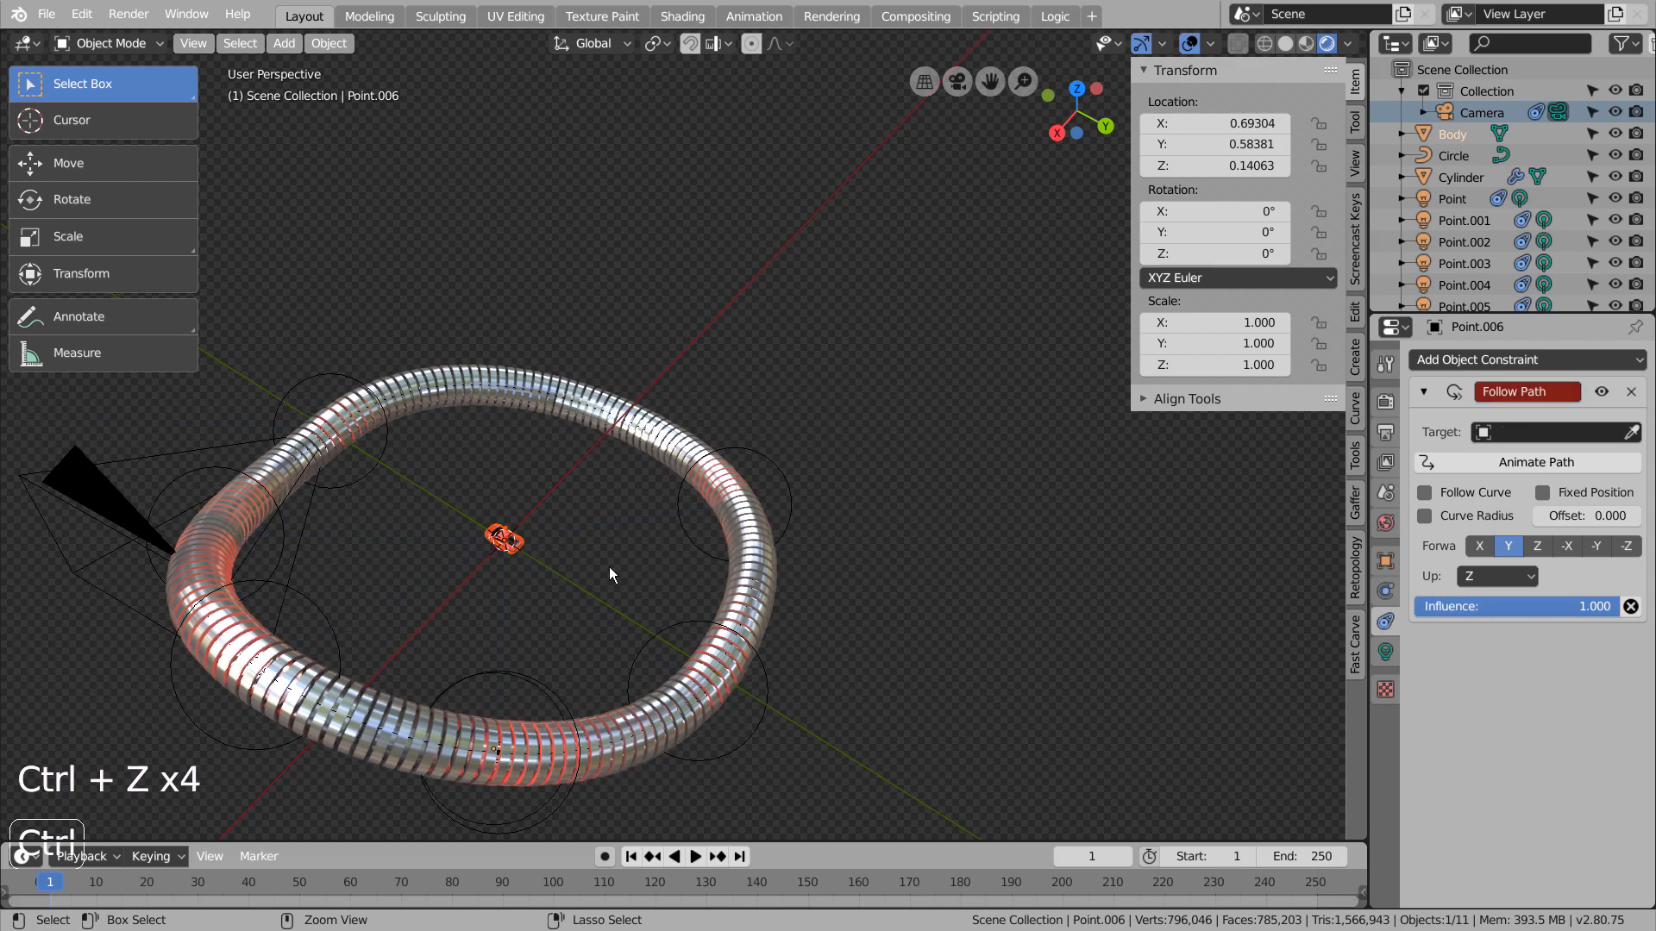
{"action": "key", "text": "ctrl+z"}
Select the car's Body mesh and give it a Follow Path constraint targeting the Circle curve
{"action": "scroll", "coordinate": [602, 571], "scroll_direction": "up", "scroll_amount": 5}
{"action": "middle_click_drag", "start_coordinate": [552, 592], "coordinate": [872, 463], "text": "shift"}
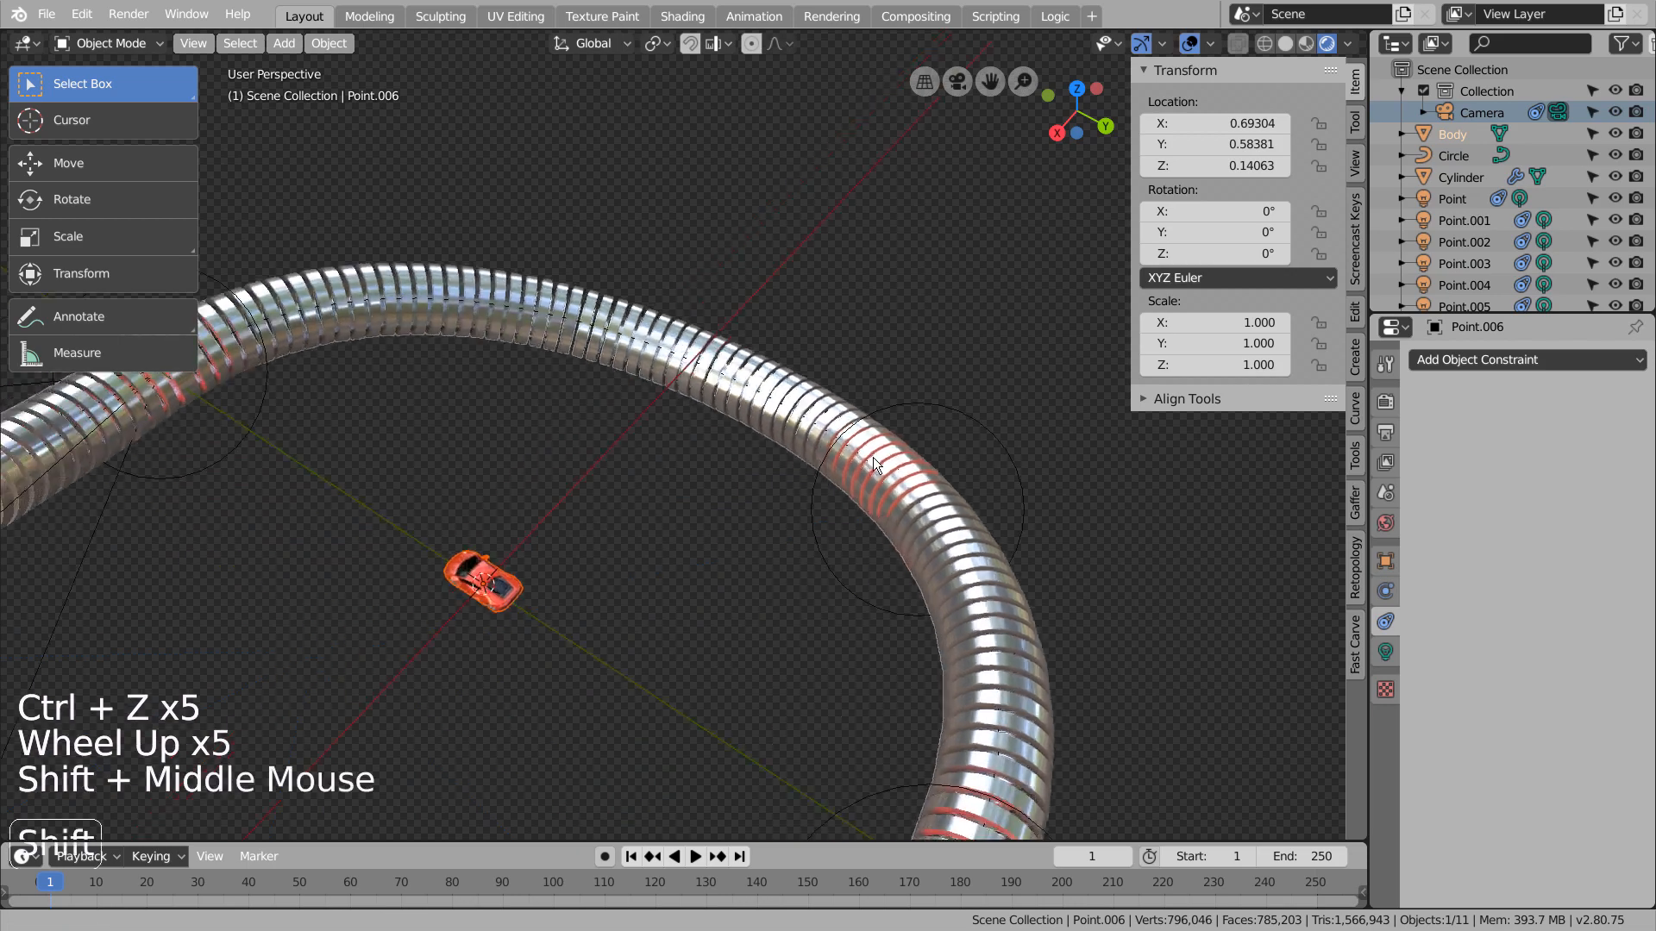
{"action": "scroll", "coordinate": [668, 546], "scroll_direction": "down", "scroll_amount": 1}
{"action": "scroll", "coordinate": [613, 576], "scroll_direction": "up", "scroll_amount": 3}
{"action": "left_click", "coordinate": [614, 576]}
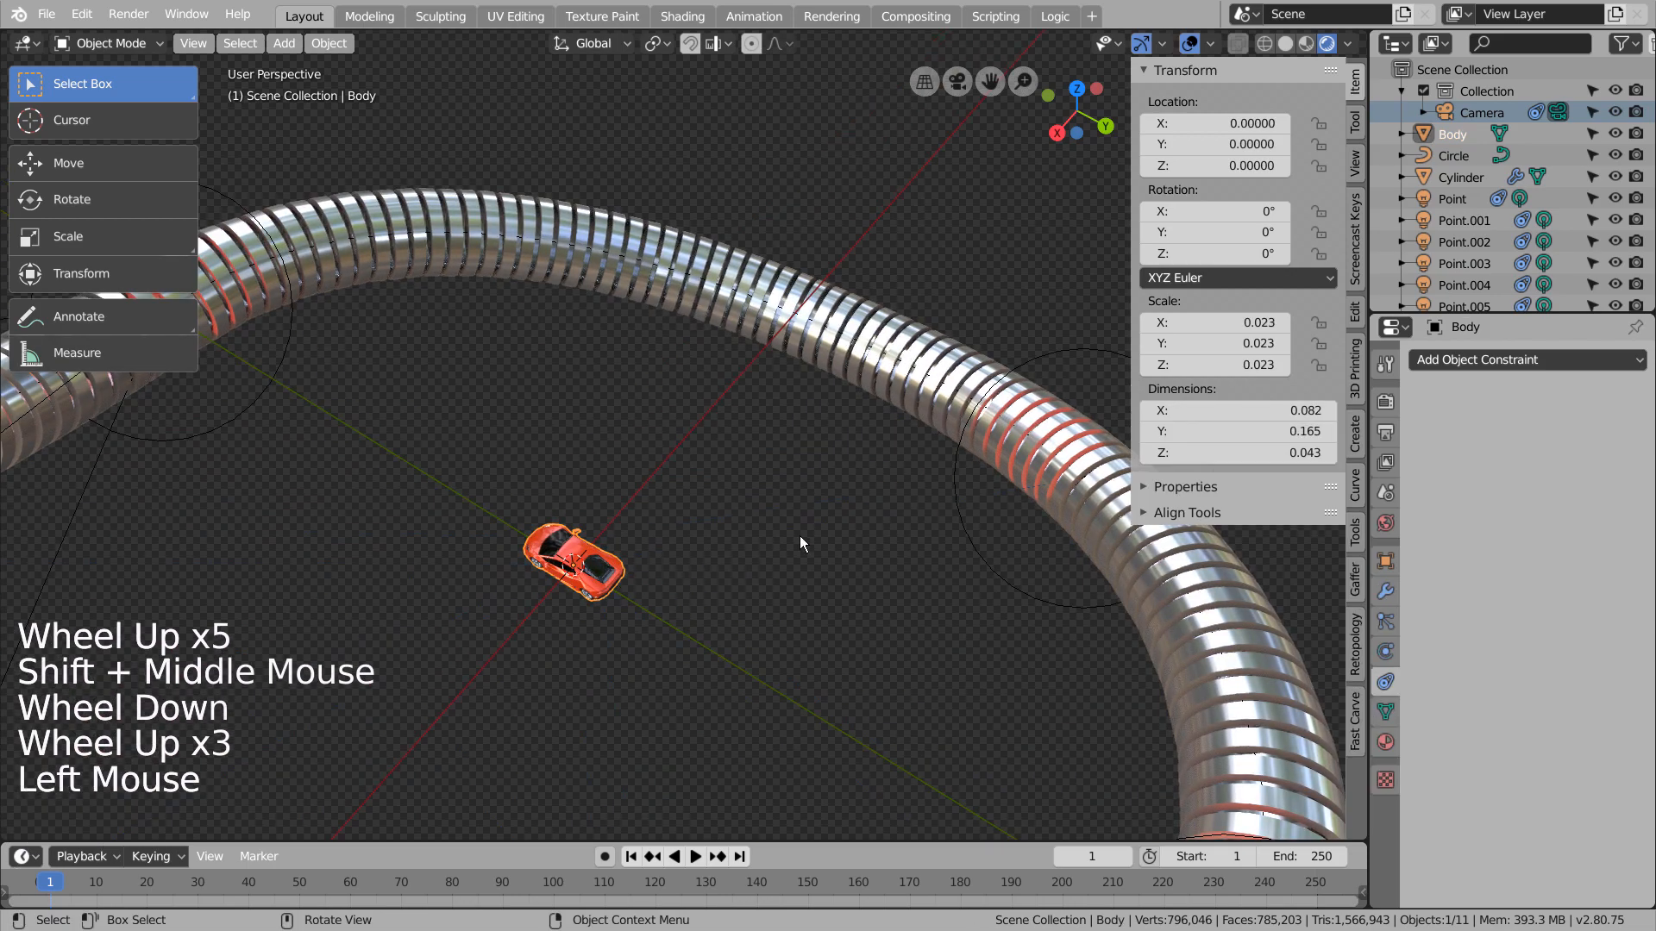
{"action": "left_click", "coordinate": [1478, 363]}
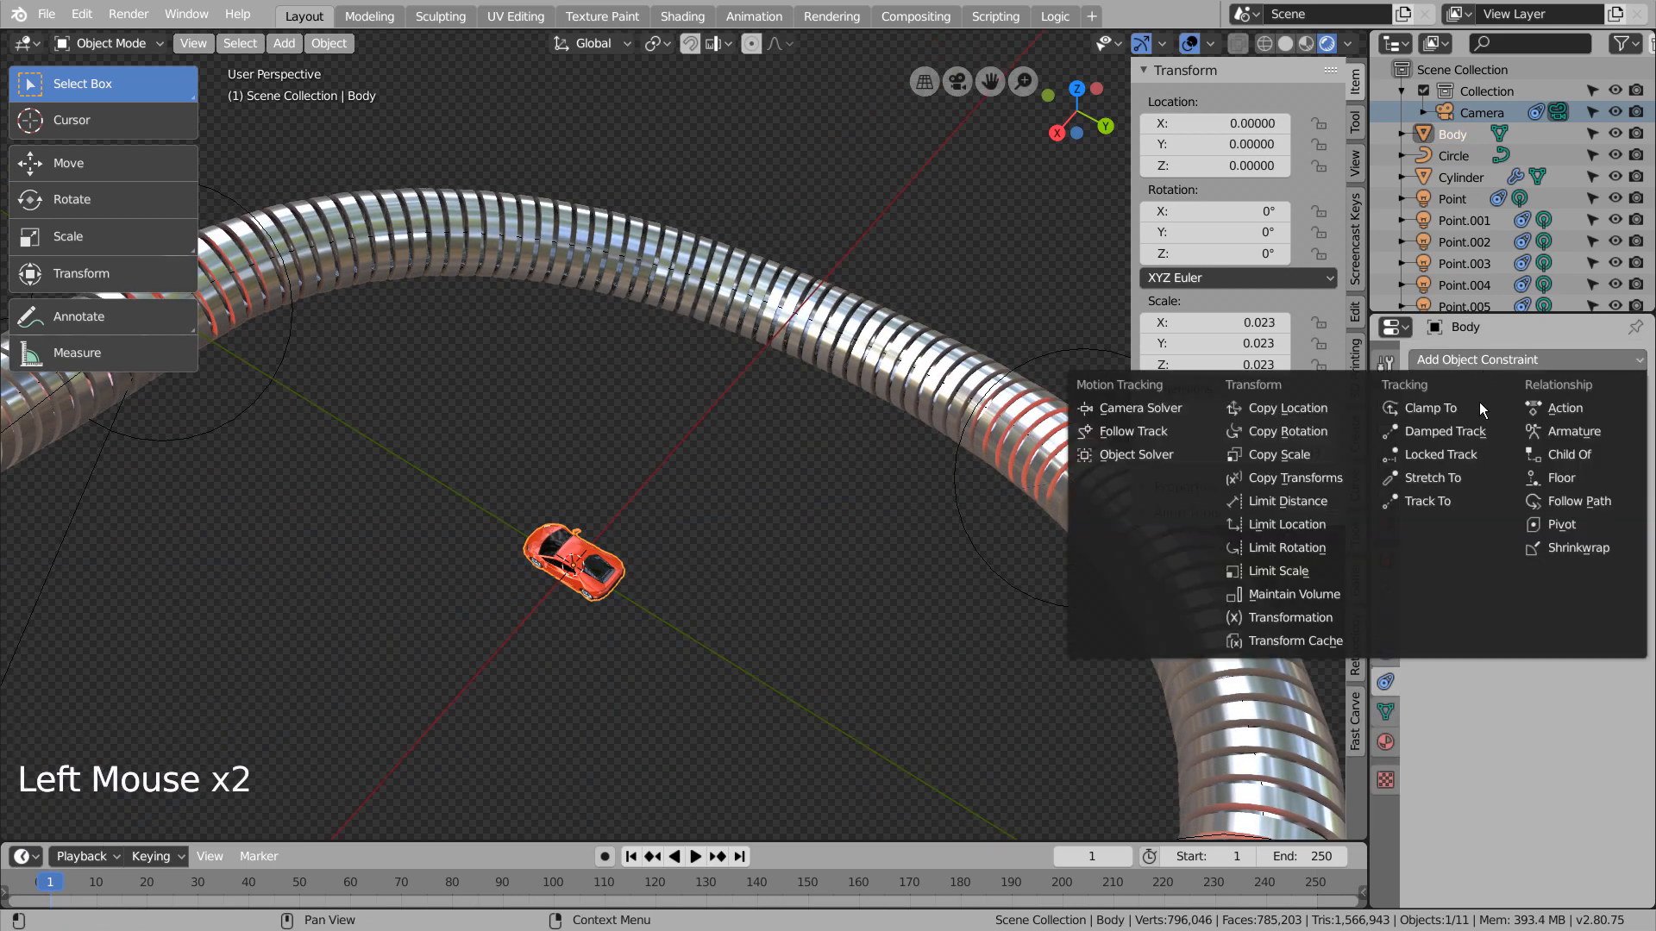
{"action": "left_click", "coordinate": [1545, 500]}
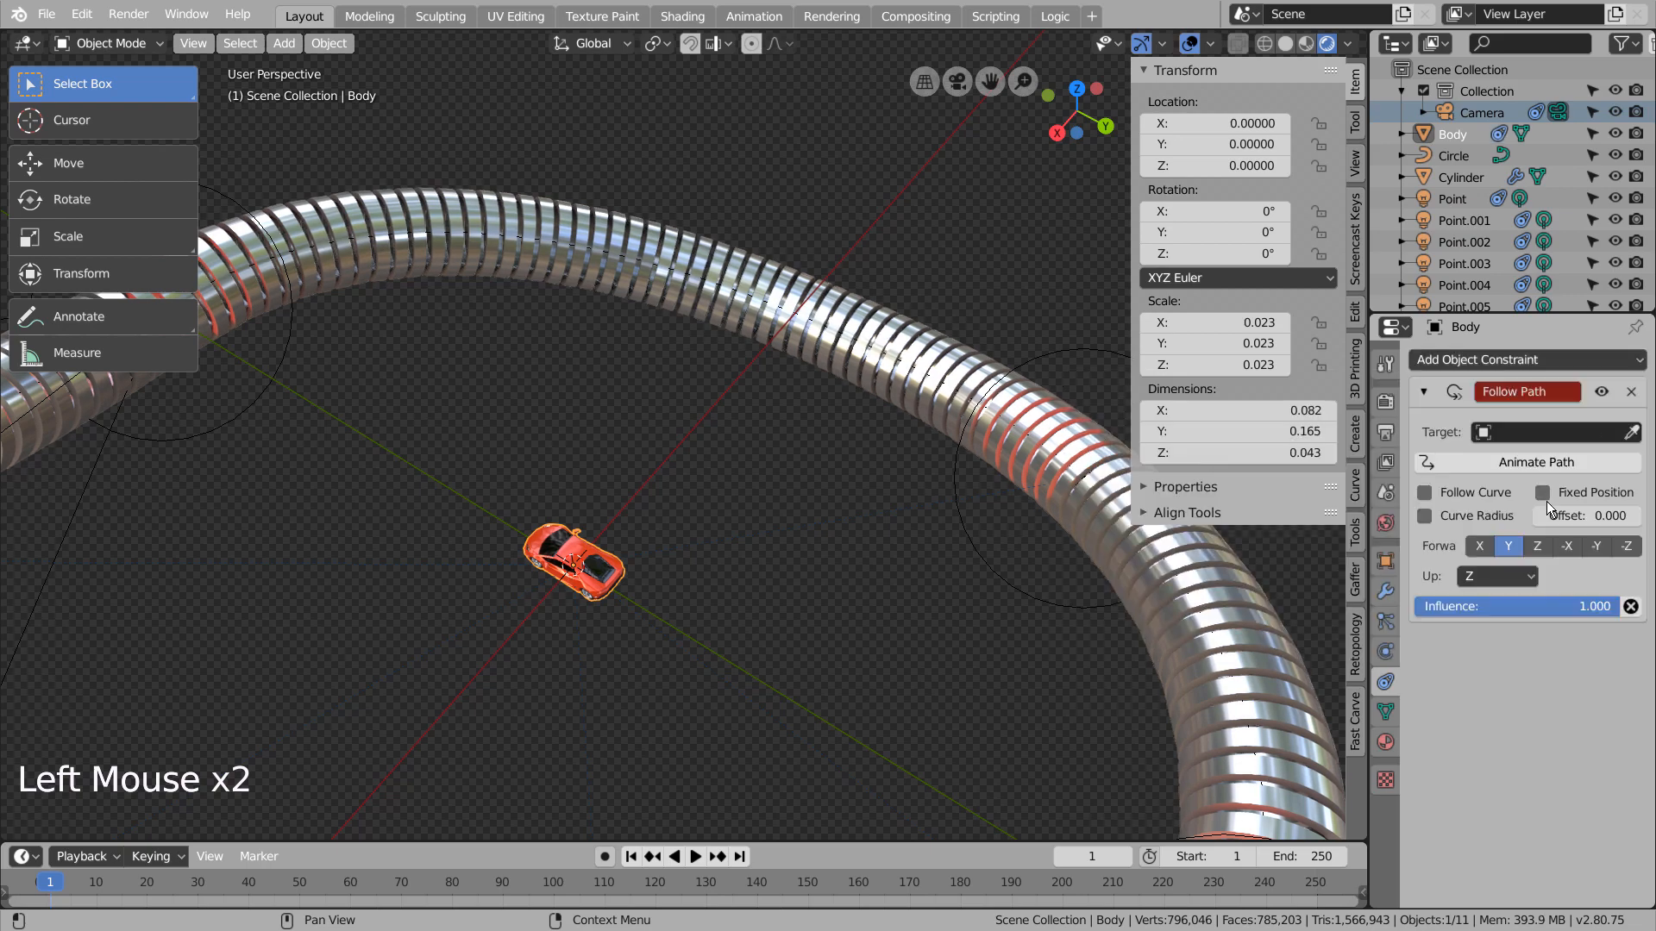
{"action": "left_click", "coordinate": [1449, 434]}
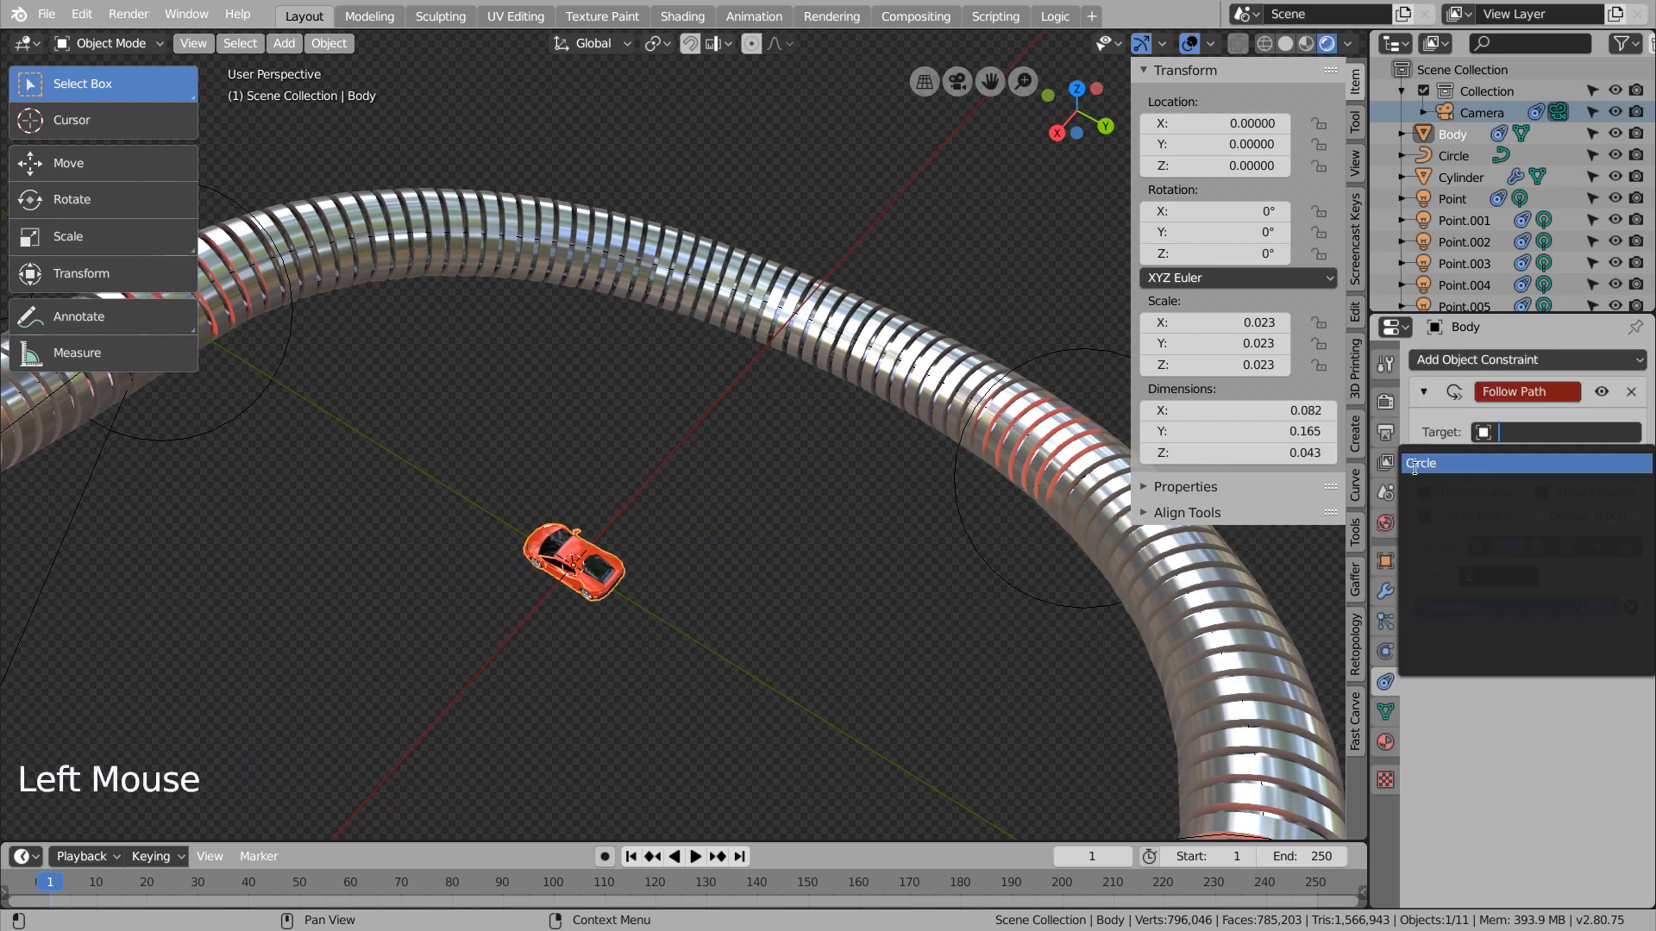
{"action": "left_click", "coordinate": [1415, 467]}
{"action": "scroll", "coordinate": [711, 686], "scroll_direction": "down", "scroll_amount": 7}
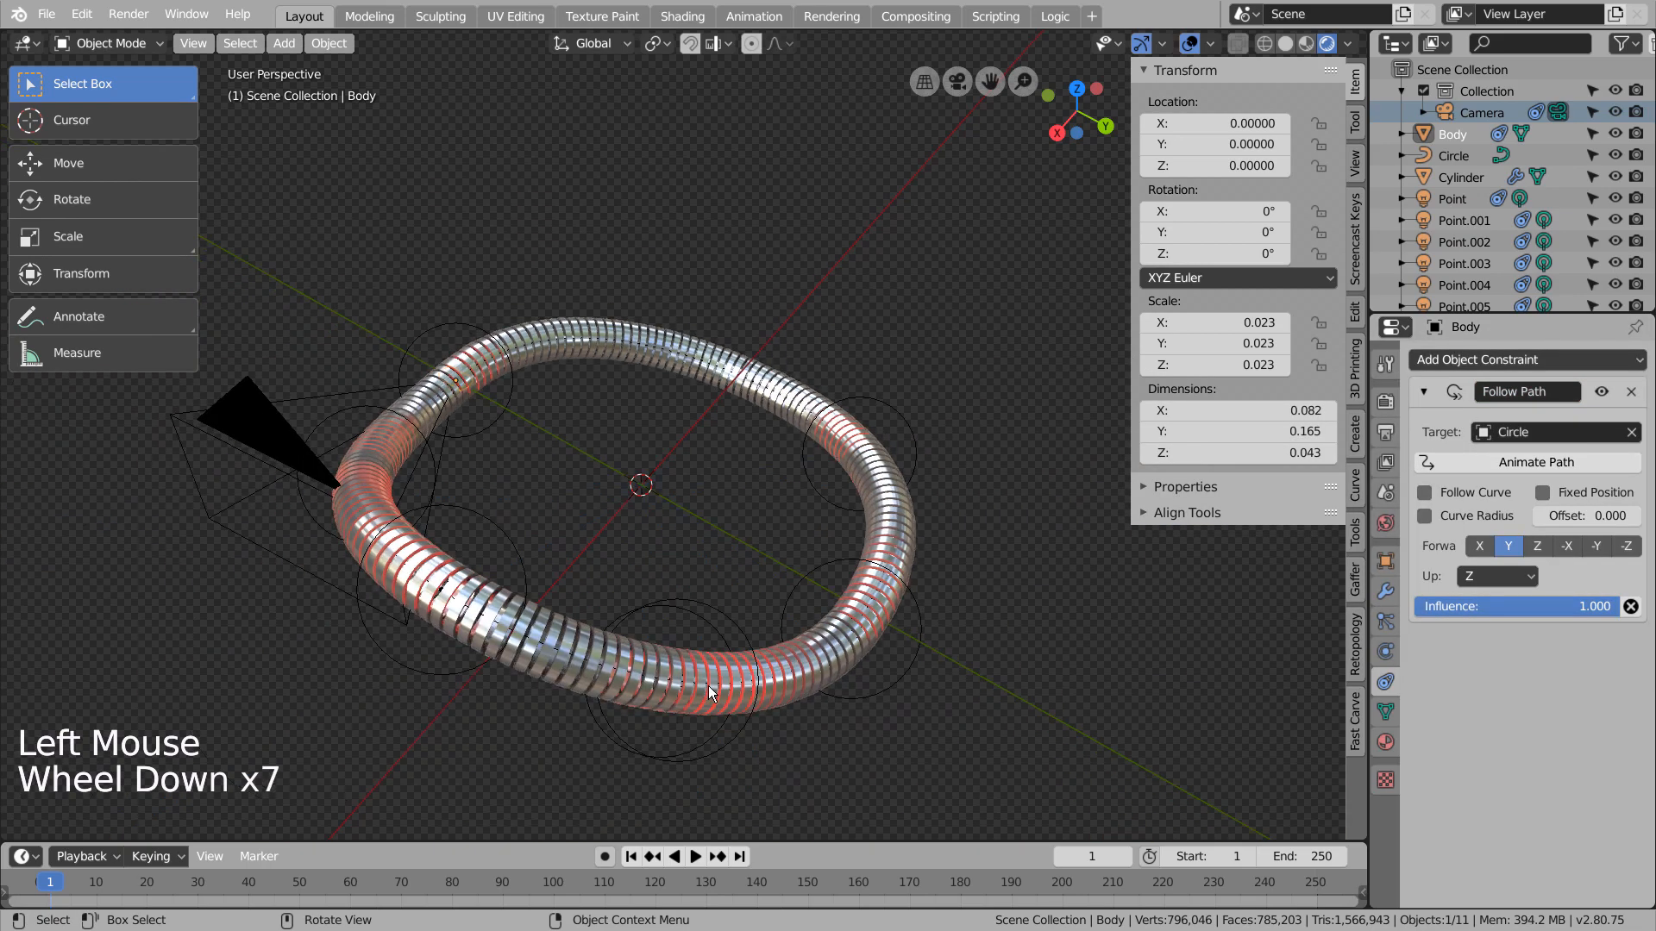
Display the tunnel in wireframe from the top and move the car about 0.165 along X, ahead of the camera
{"action": "key", "text": "KP_0"}
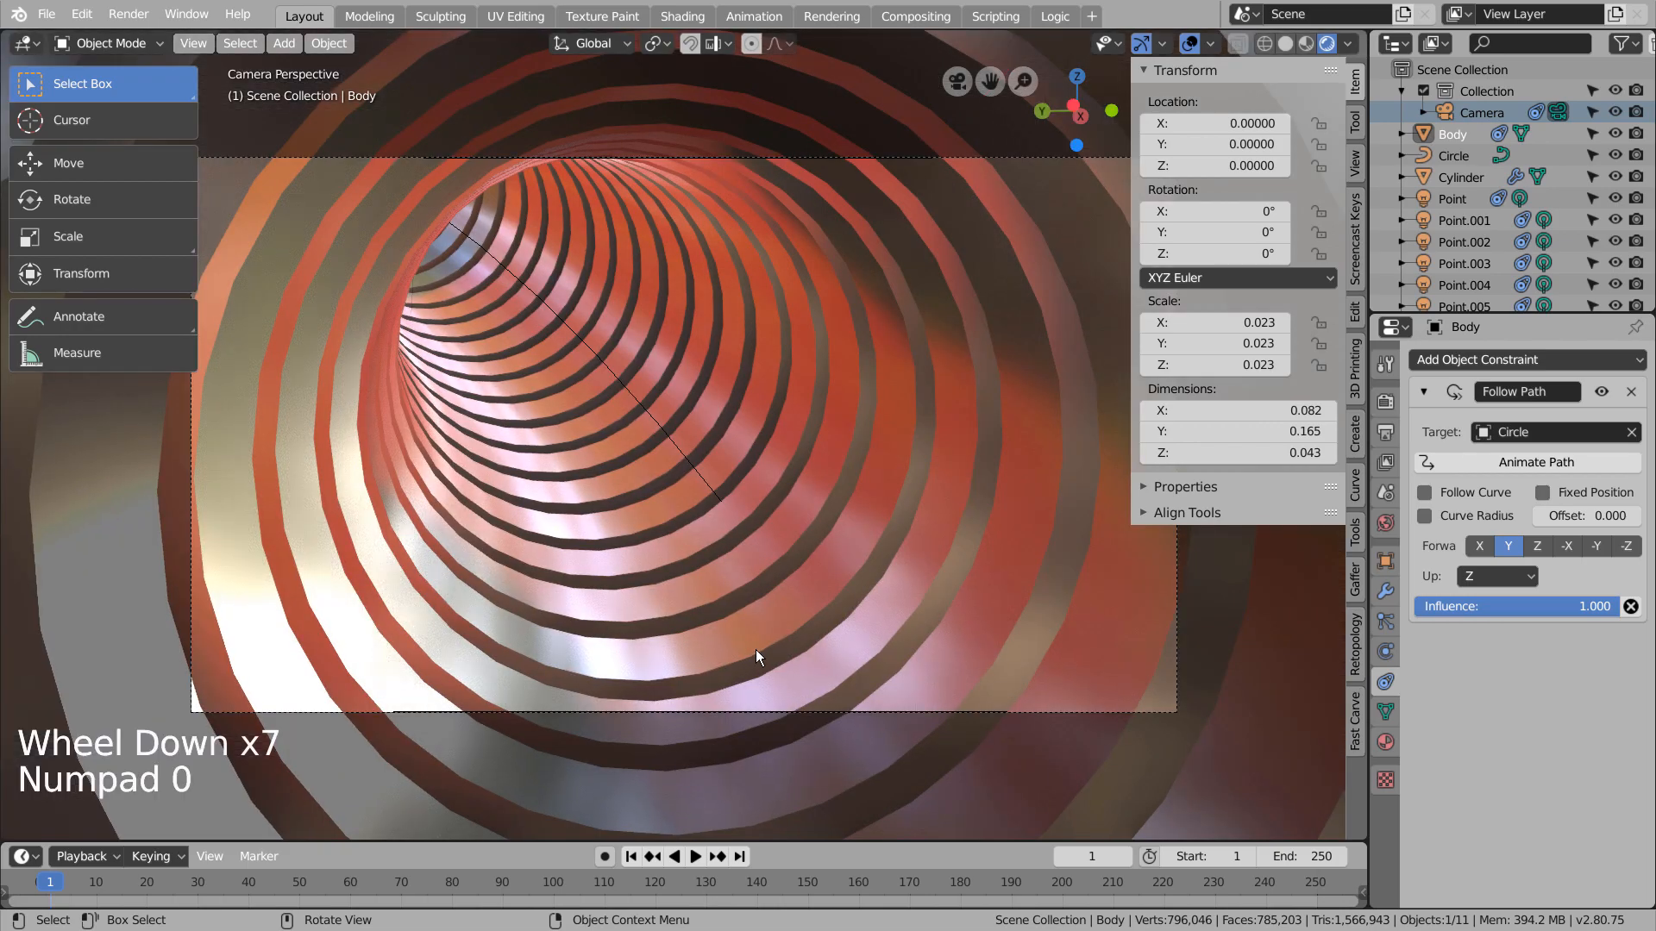
{"action": "middle_click", "coordinate": [762, 655]}
{"action": "middle_click_drag", "start_coordinate": [759, 655], "coordinate": [622, 675]}
{"action": "scroll", "coordinate": [443, 639], "scroll_direction": "down", "scroll_amount": 3}
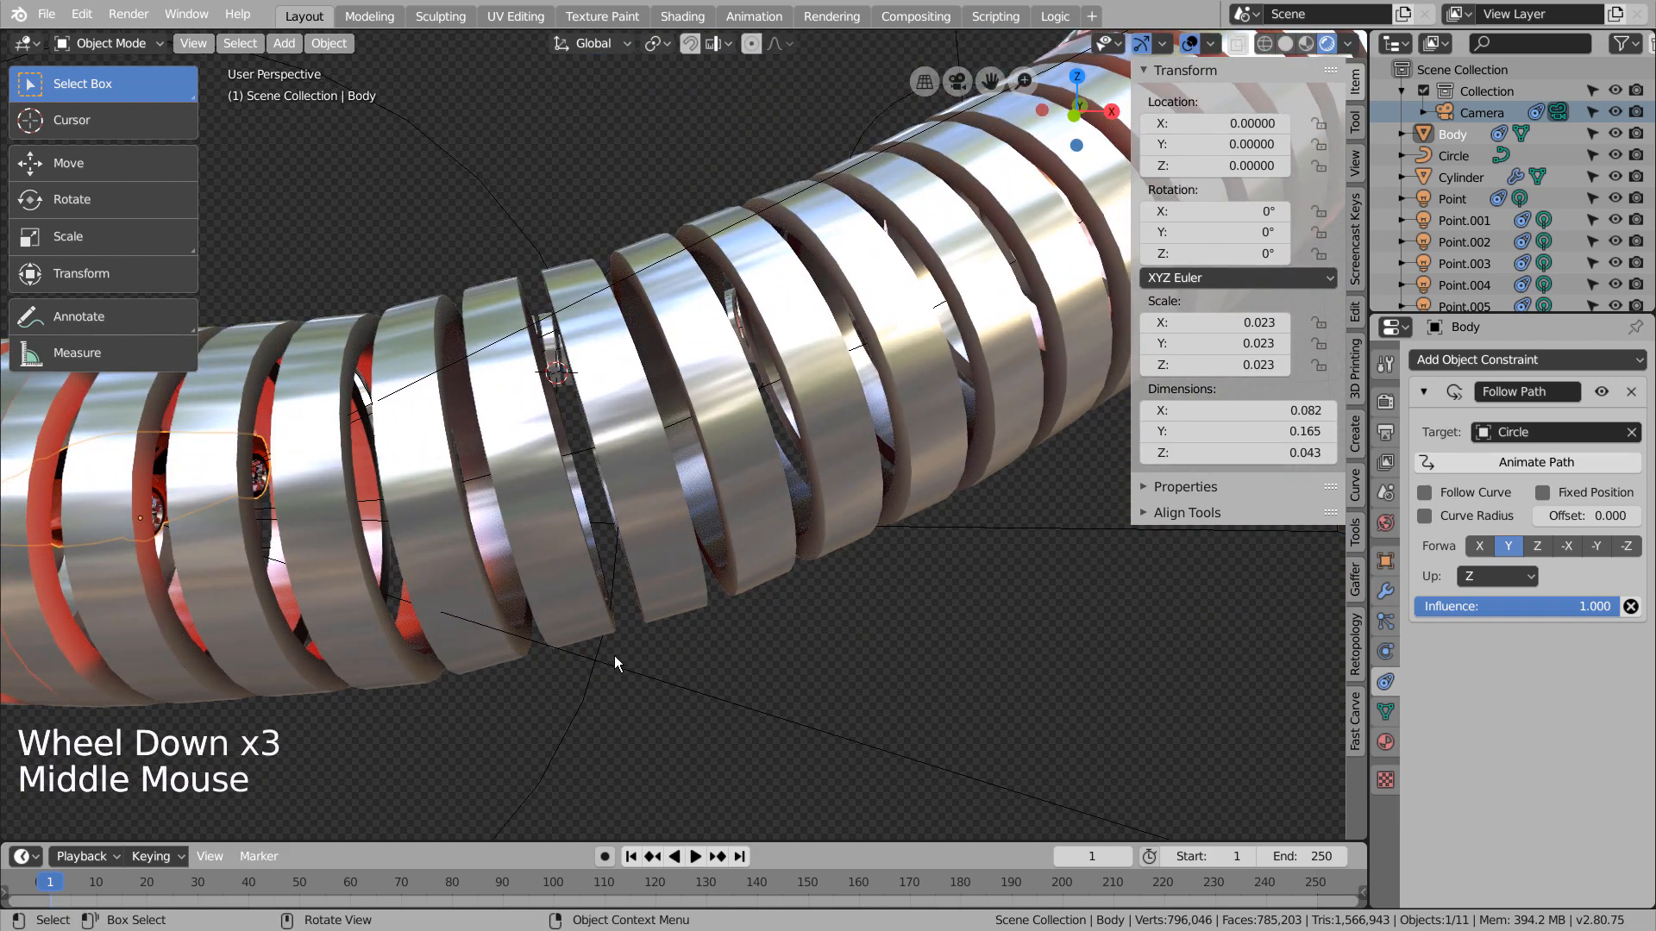
{"action": "left_click", "coordinate": [65, 163]}
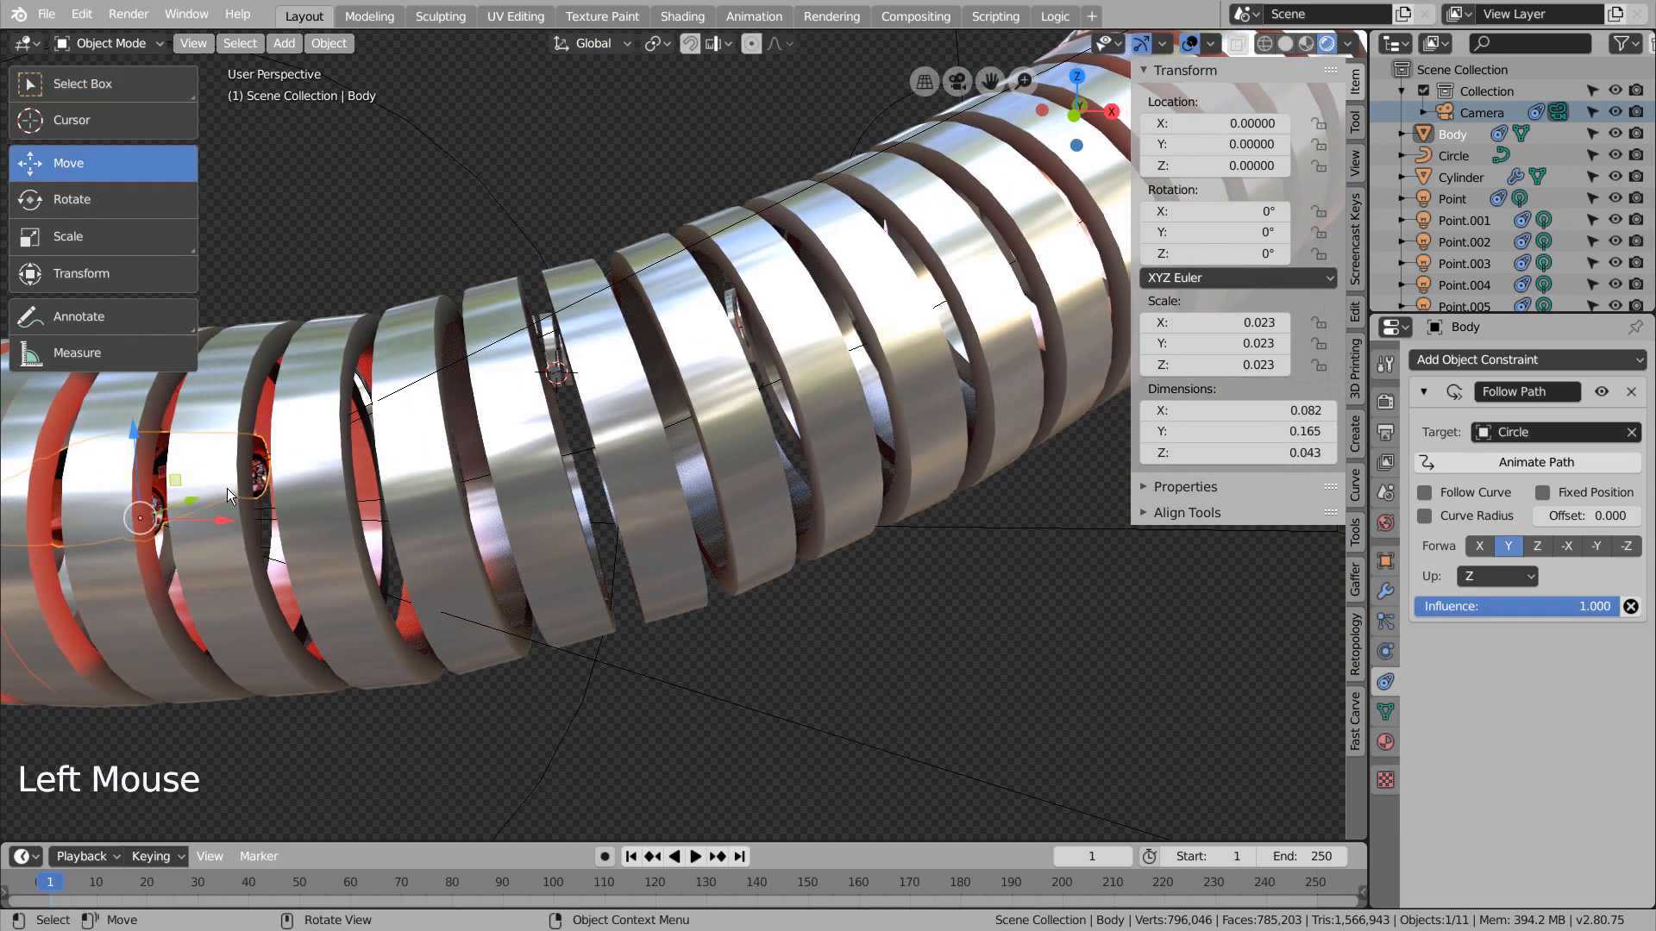
{"action": "key", "text": "KP_7"}
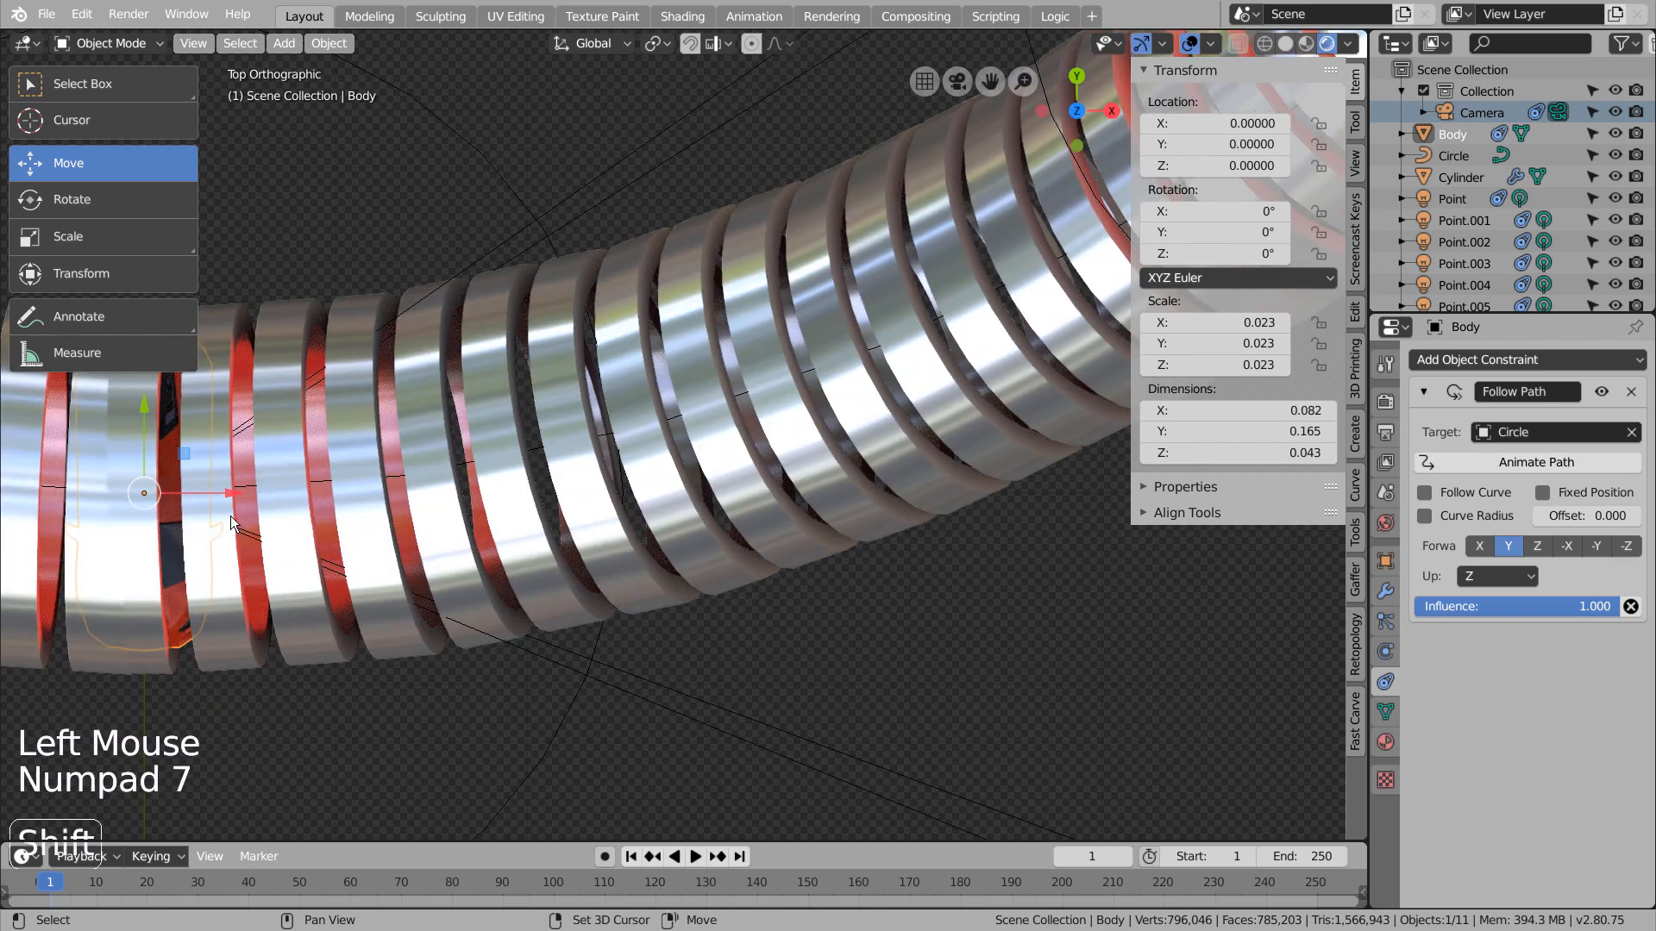
{"action": "key", "text": "shift+z"}
{"action": "left_click_drag", "start_coordinate": [225, 494], "coordinate": [541, 493]}
Rotate the car about -101° to align with the tunnel and shift it about -0.014 in X and 0.018 in Y
{"action": "key", "text": "r"}
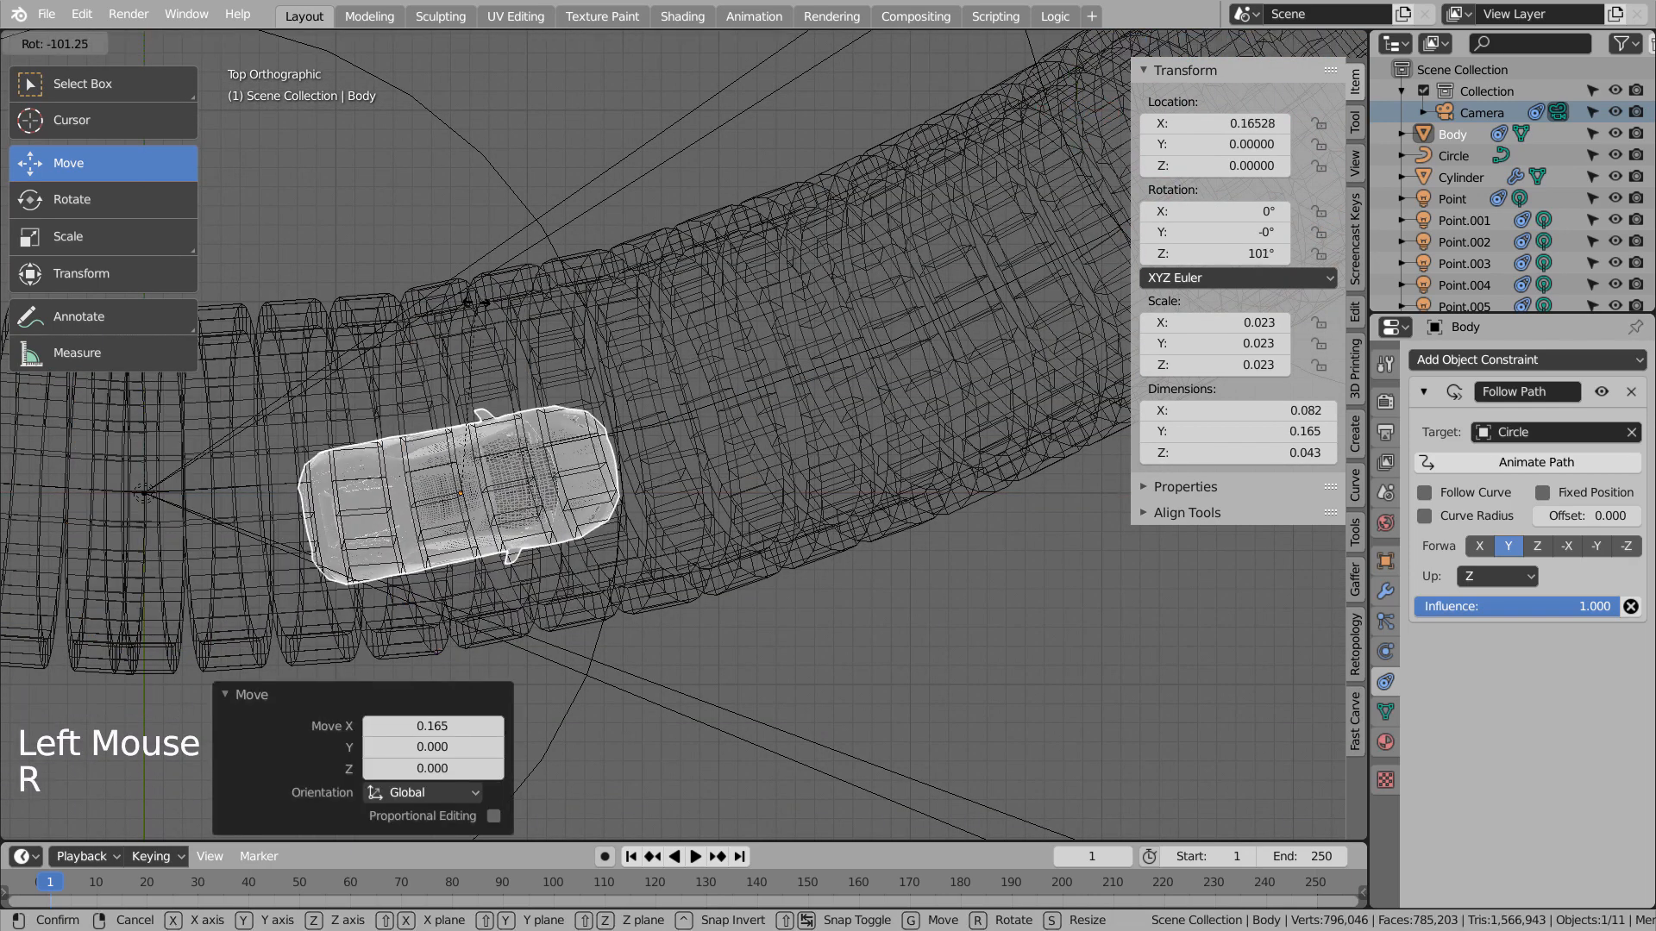
{"action": "left_click", "coordinate": [540, 498]}
{"action": "key", "text": "g"}
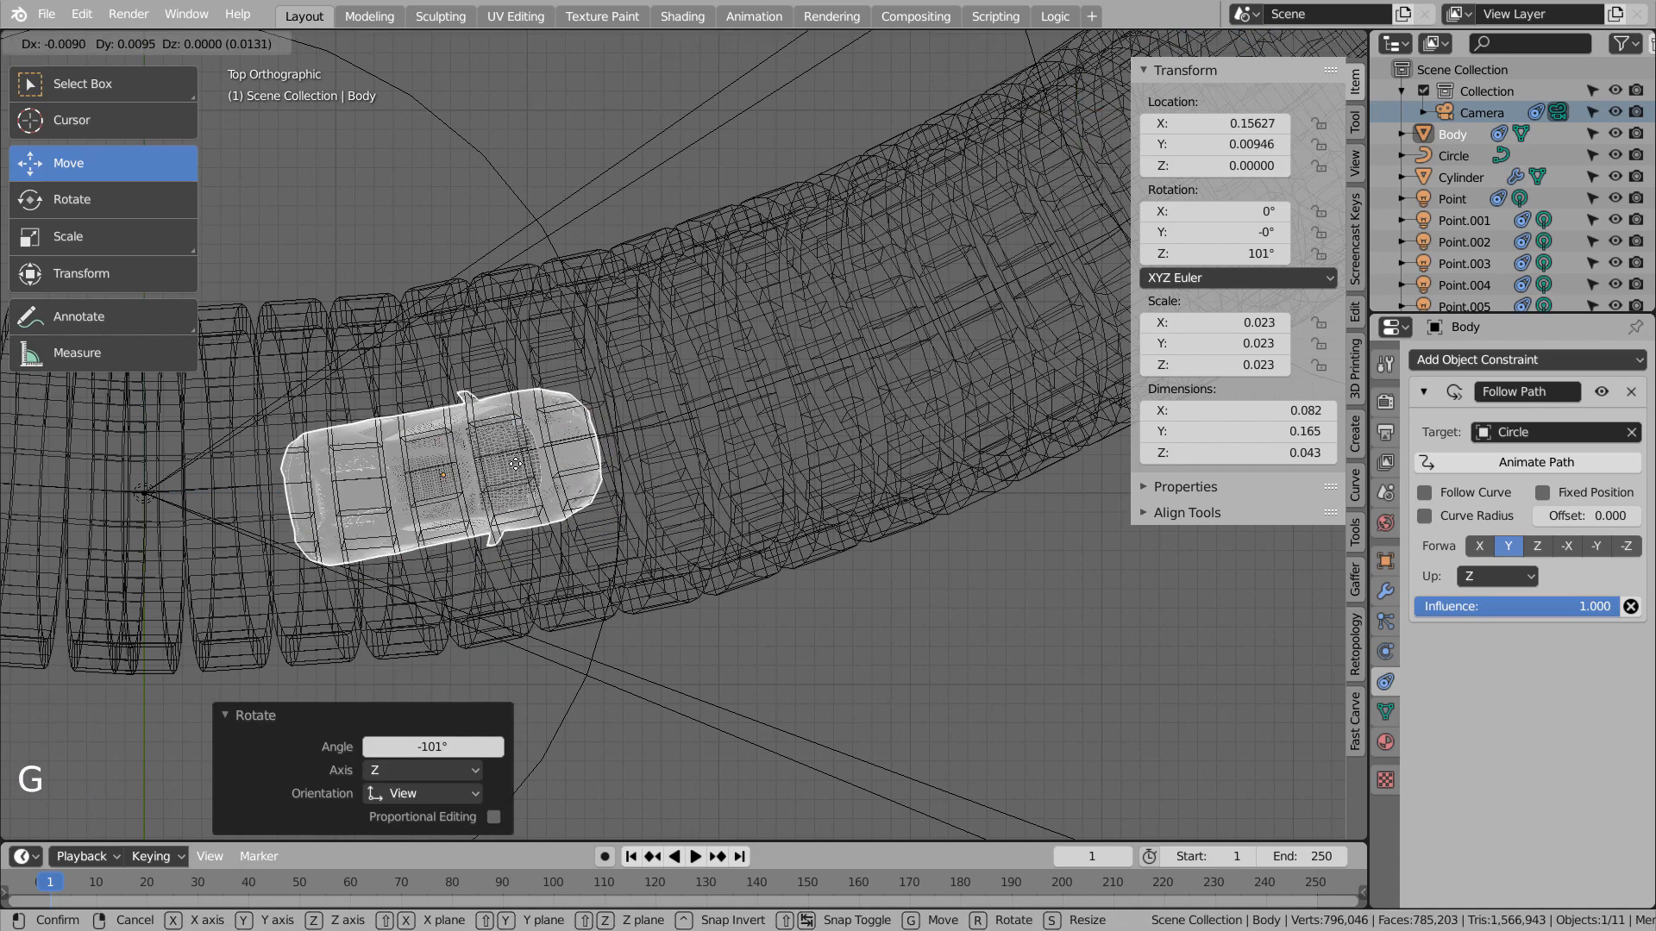
{"action": "left_click", "coordinate": [510, 453]}
Look through the camera and set its Clip Start to 0.001
{"action": "key", "text": "KP_0"}
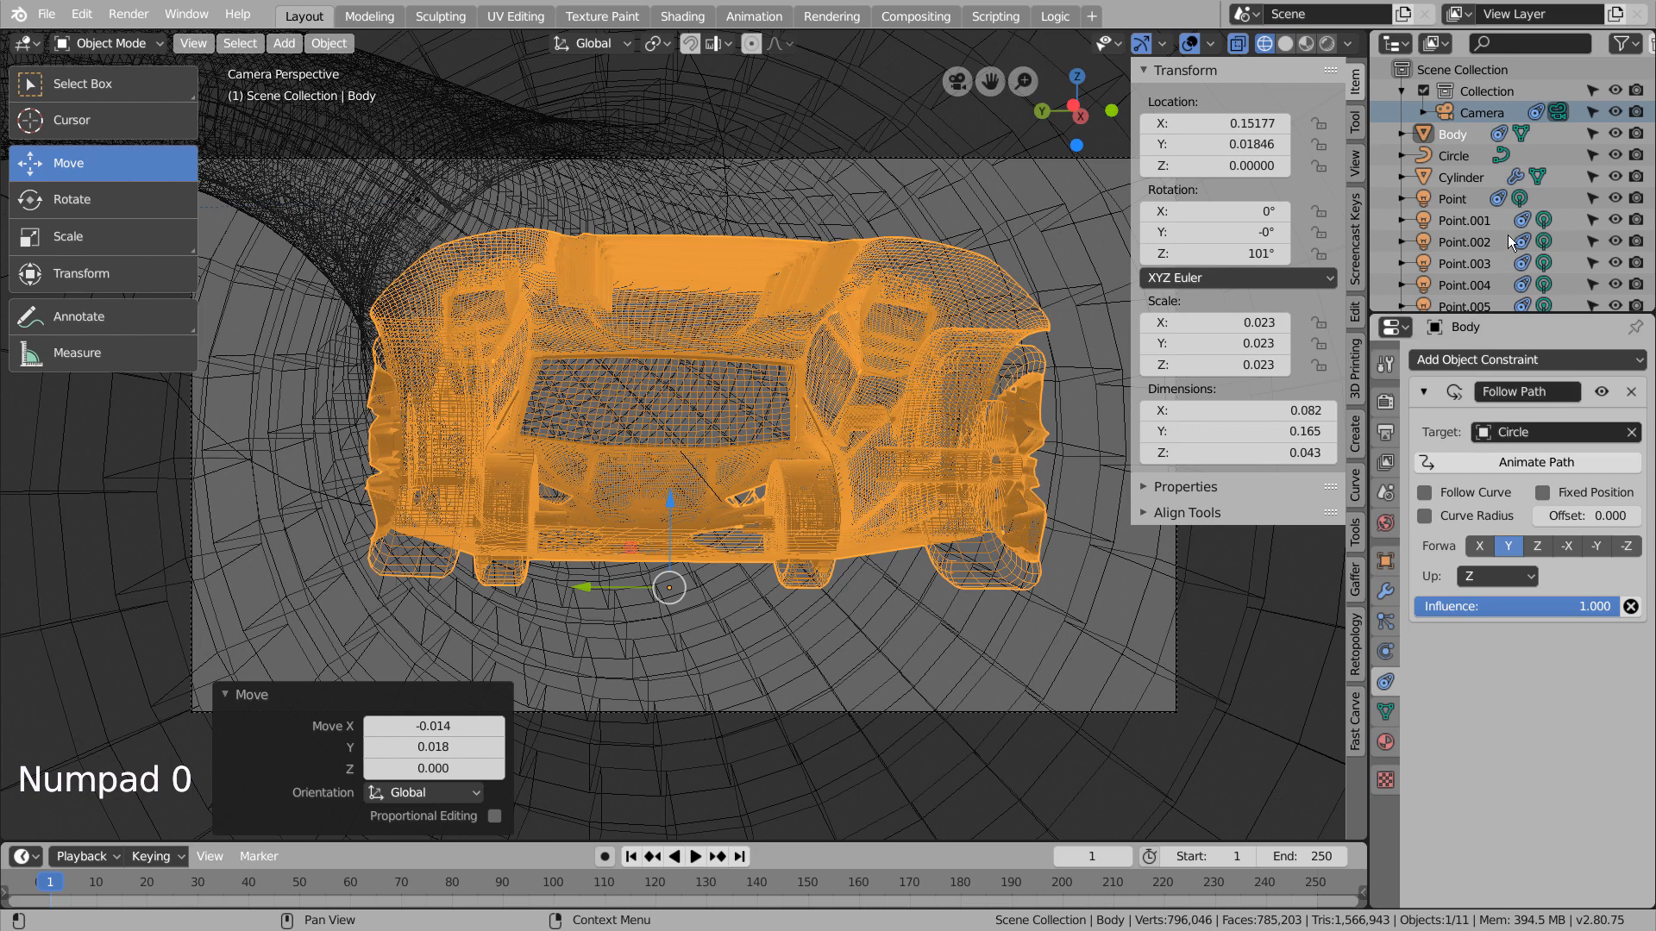
{"action": "left_click", "coordinate": [1464, 117]}
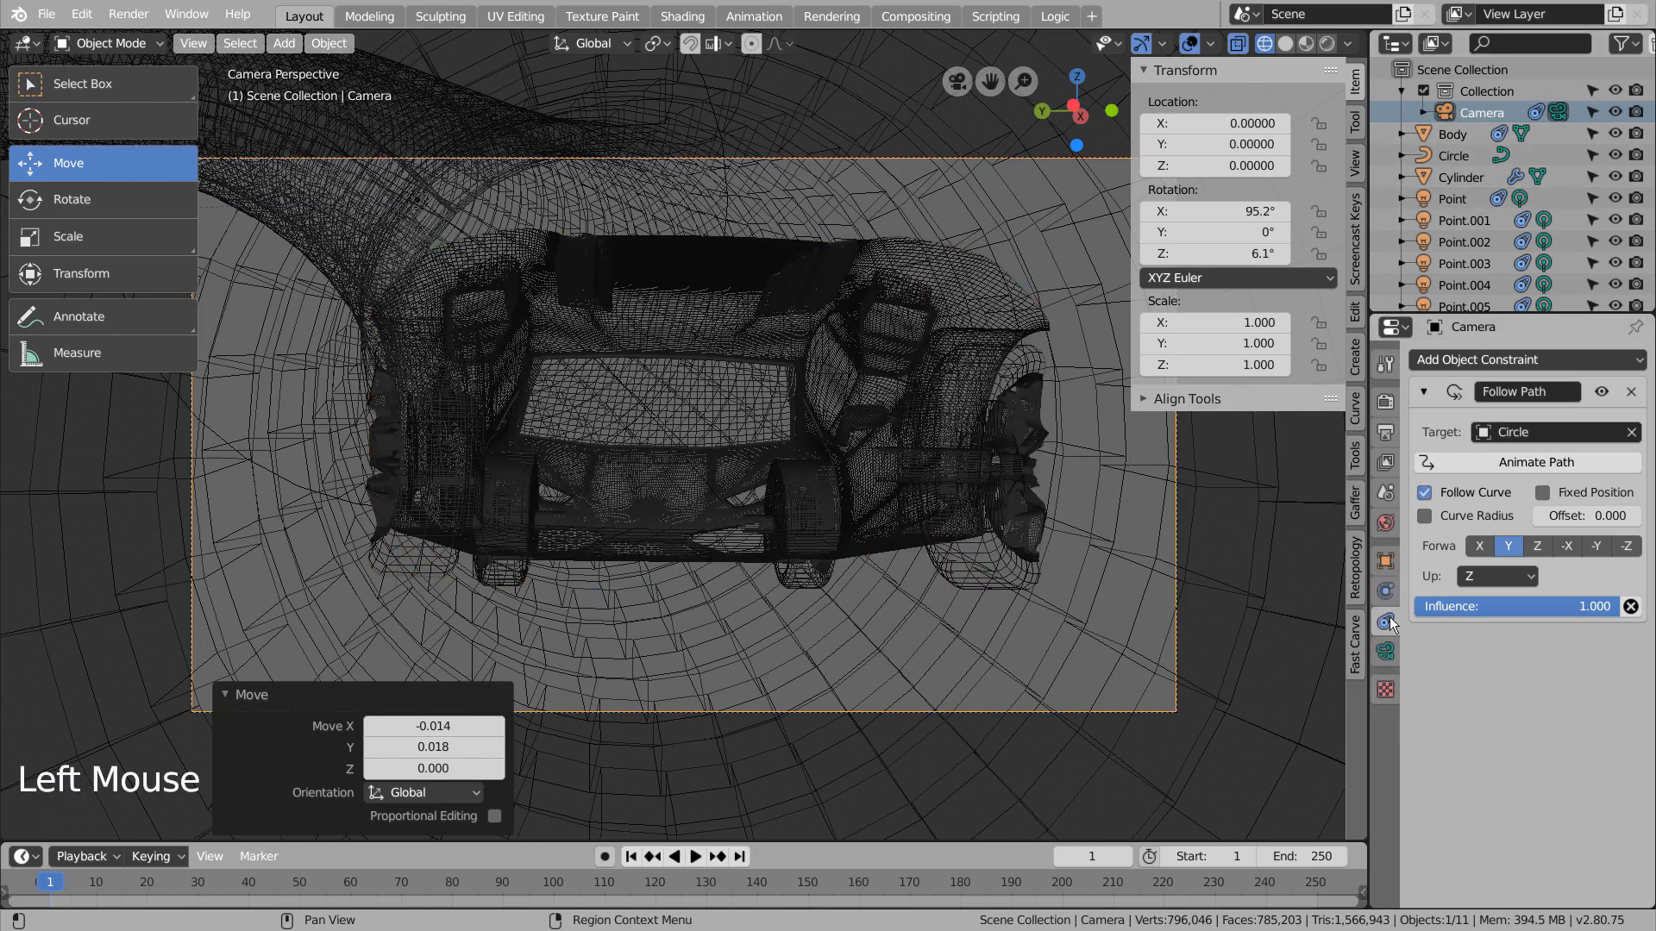
{"action": "left_click", "coordinate": [1386, 651]}
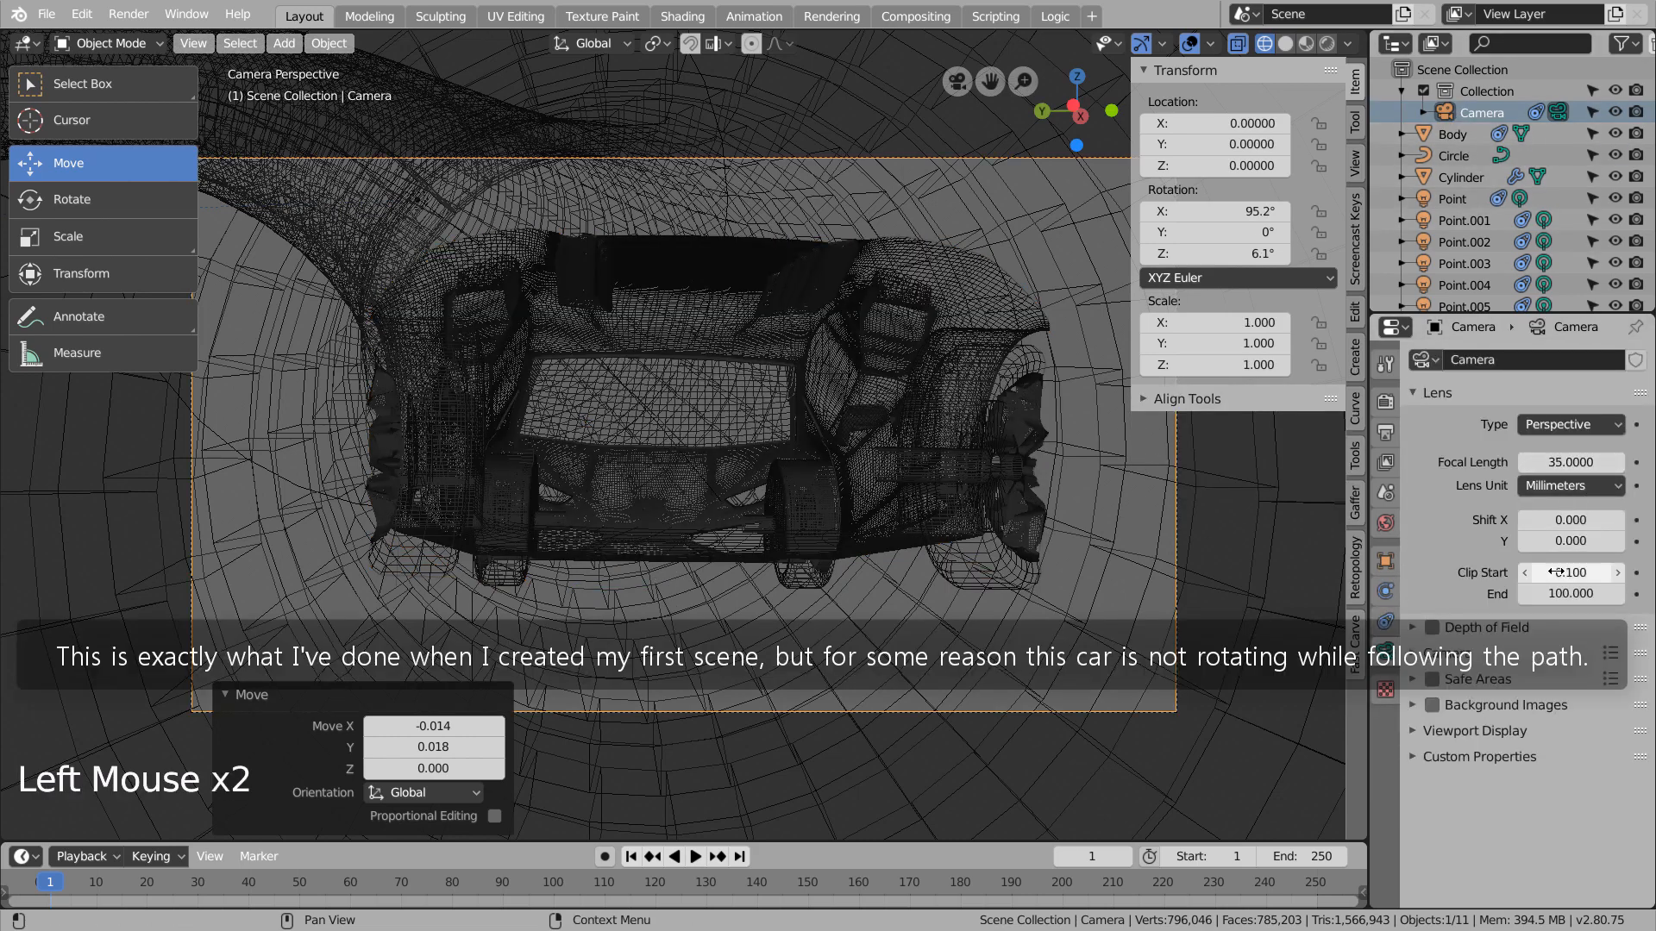
{"action": "left_click", "coordinate": [1525, 572]}
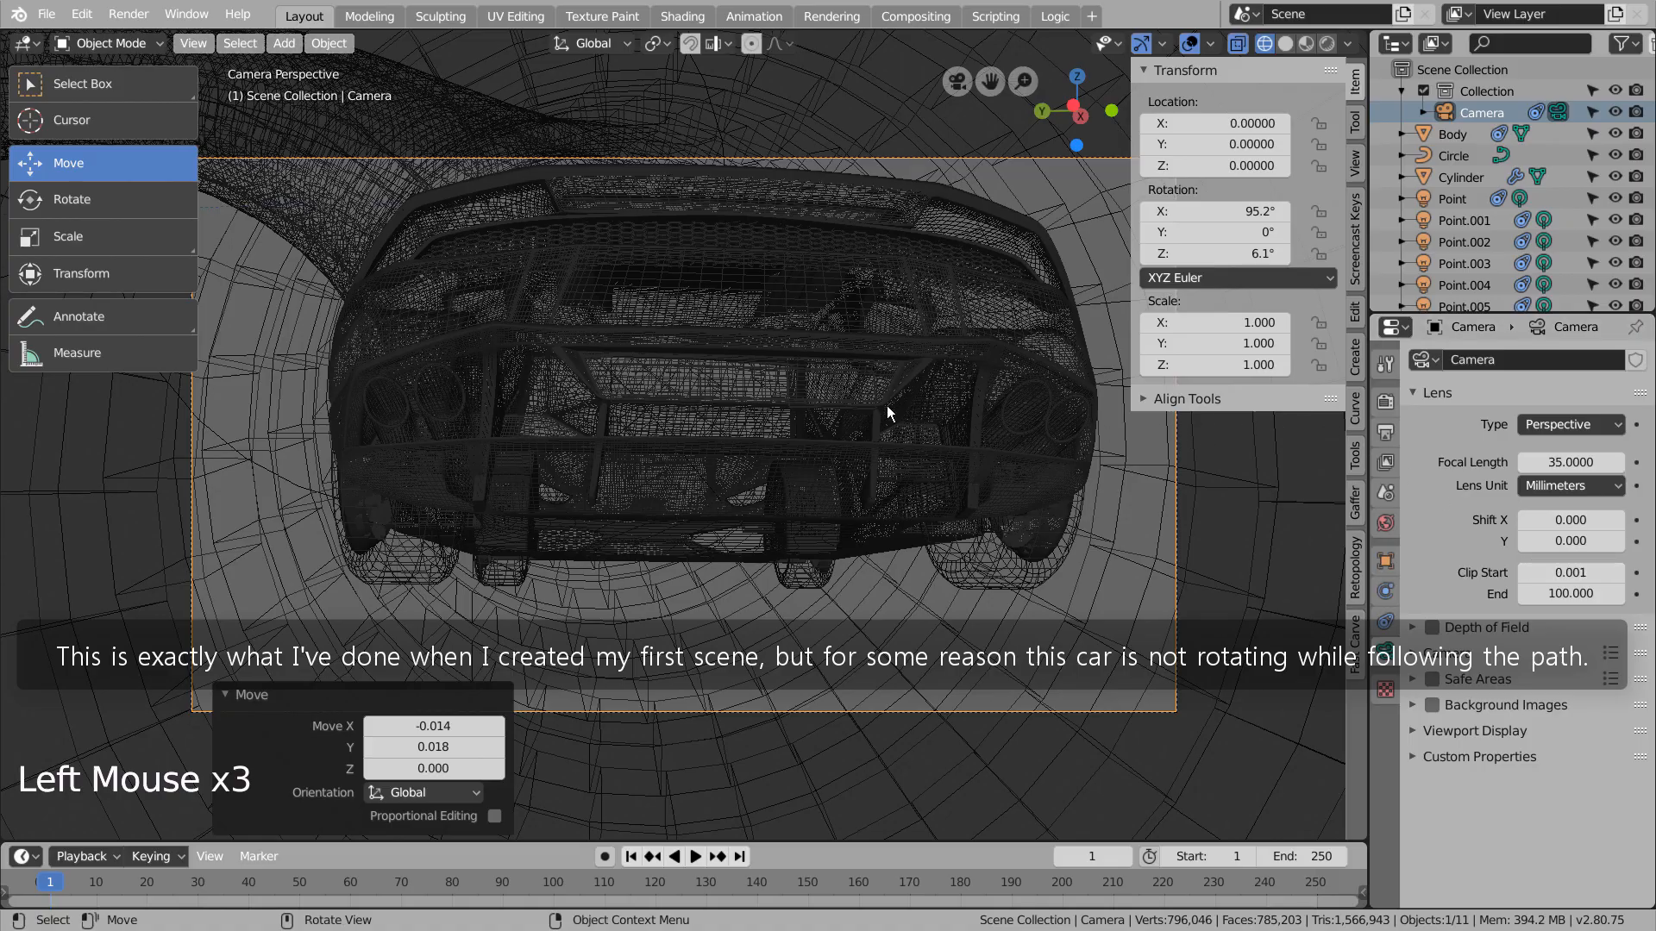
Select the car's Body mesh and lower it about 0.04 along Z towards the tunnel floor
{"action": "left_click", "coordinate": [884, 409]}
{"action": "left_click", "coordinate": [727, 388]}
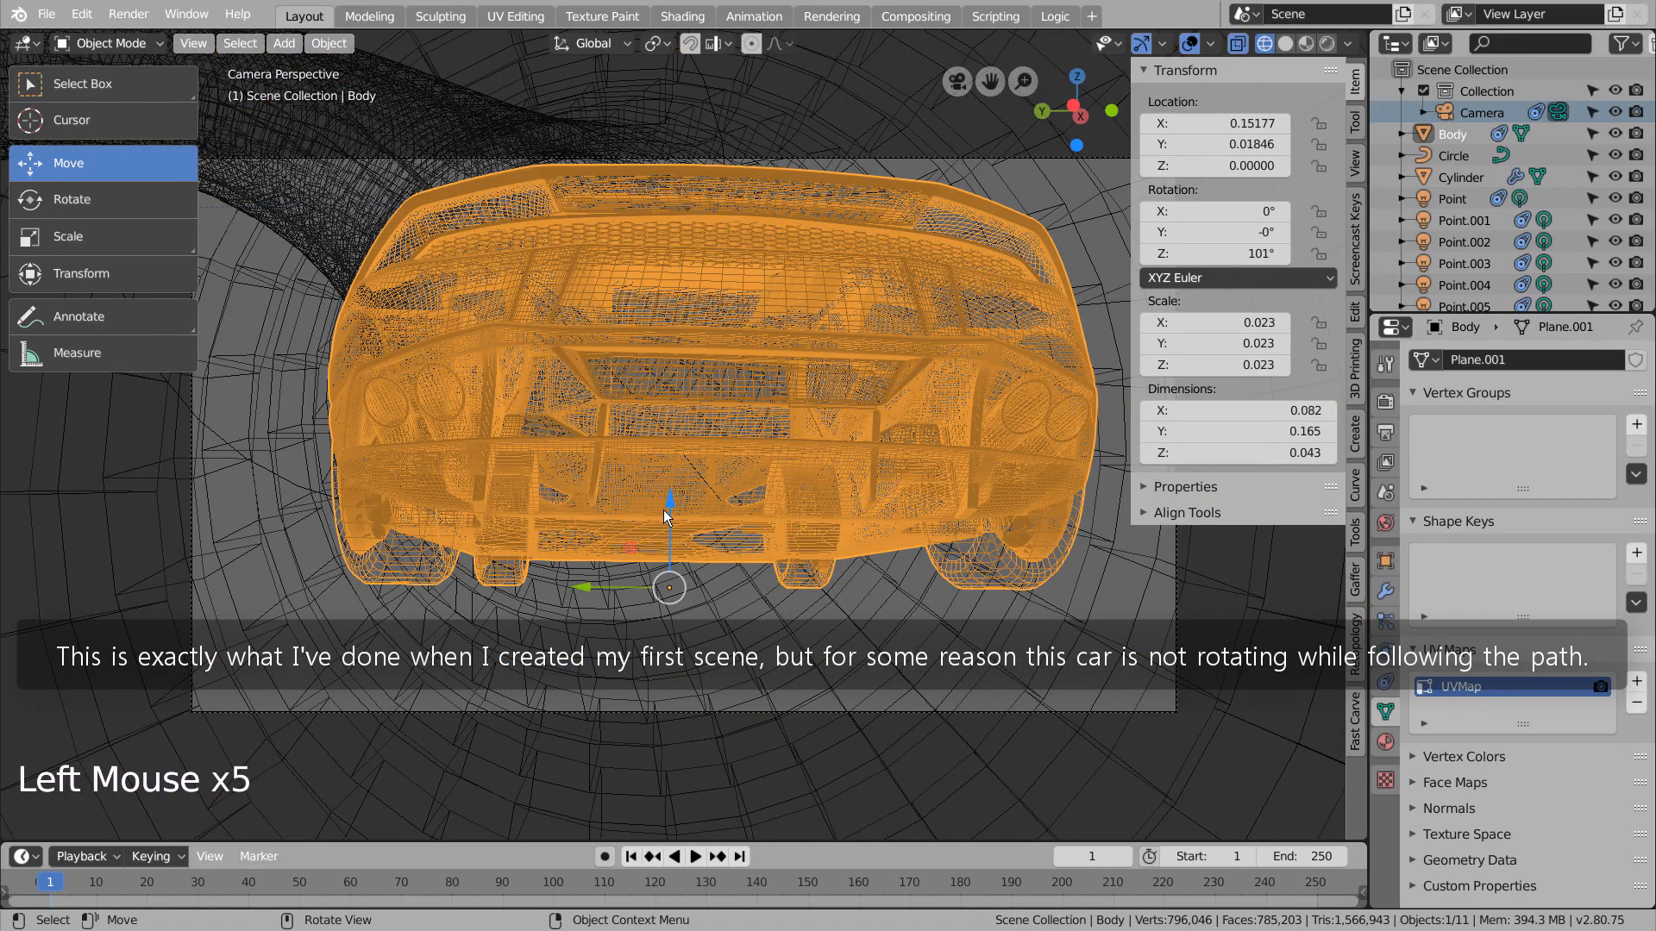
{"action": "left_click_drag", "start_coordinate": [666, 509], "coordinate": [696, 694]}
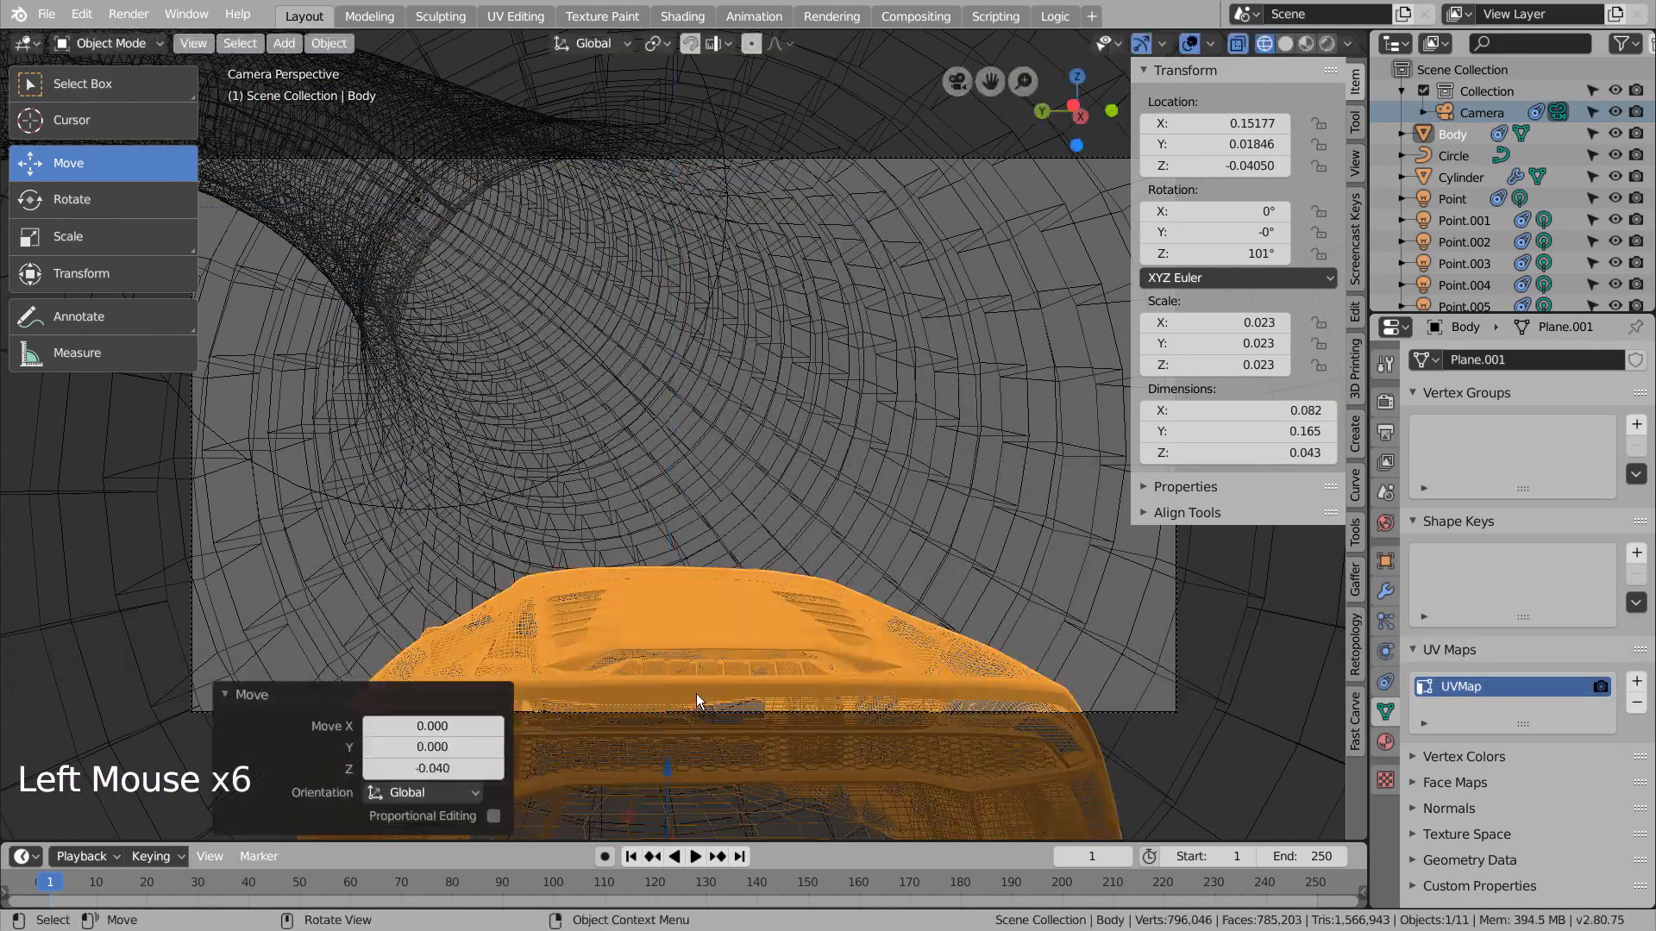
Tilt the car about -11.6° from a side angle to match the tunnel's slope, and return to camera view at the first frame
{"action": "key", "text": "KP_3"}
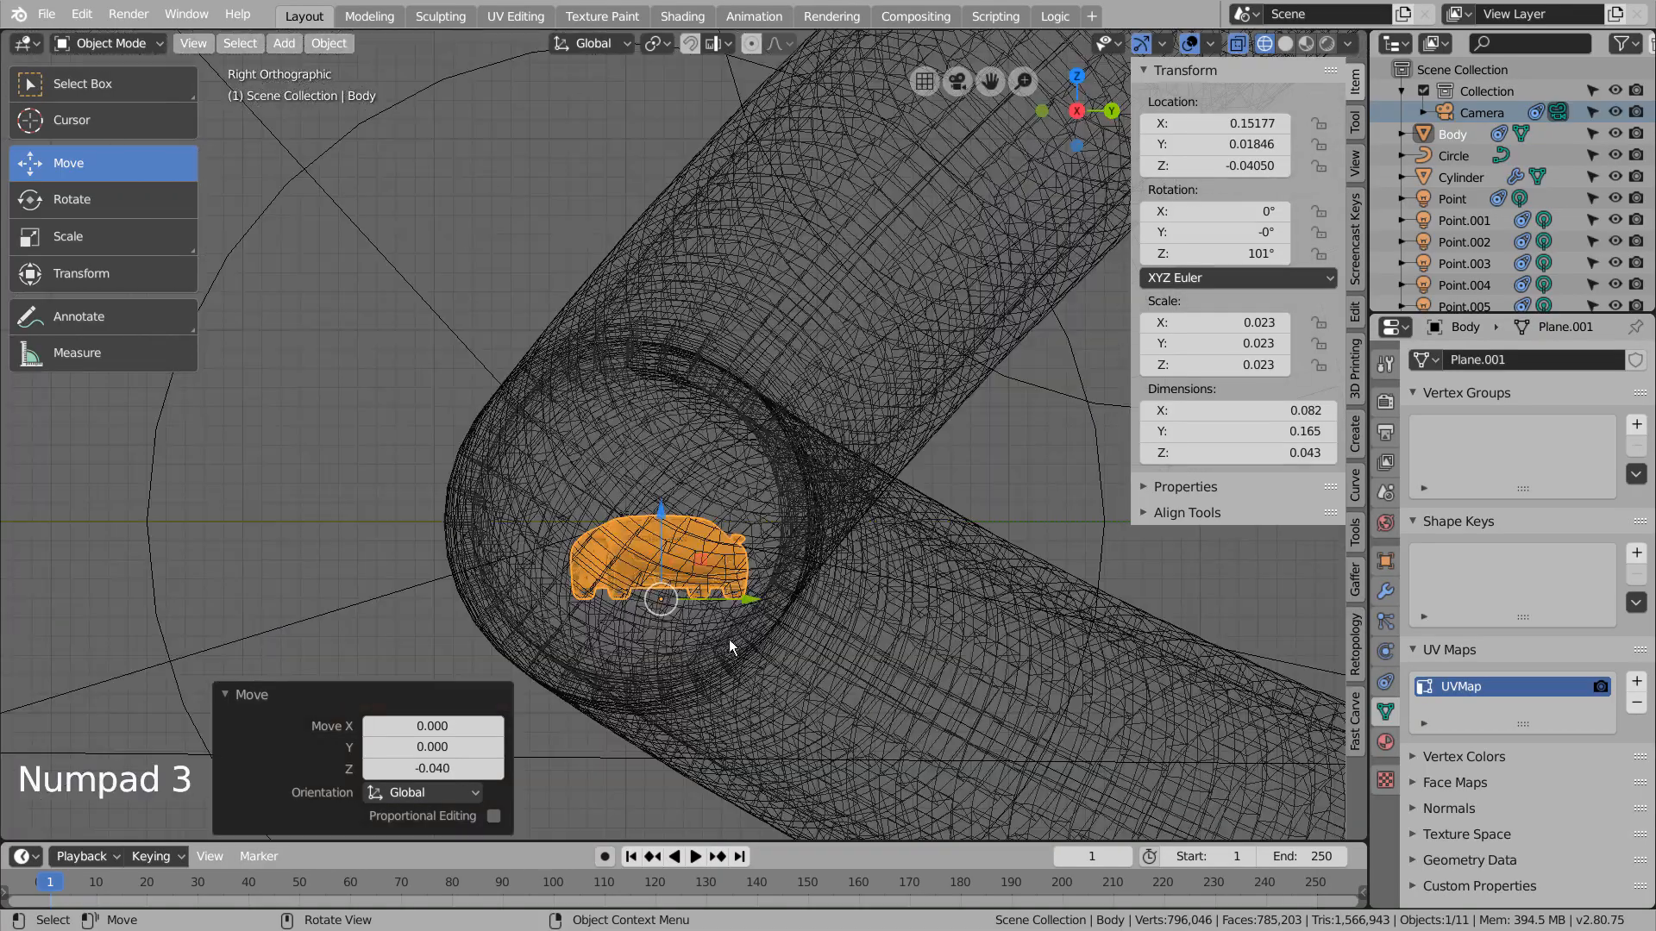
{"action": "middle_click_drag", "start_coordinate": [727, 639], "coordinate": [871, 638]}
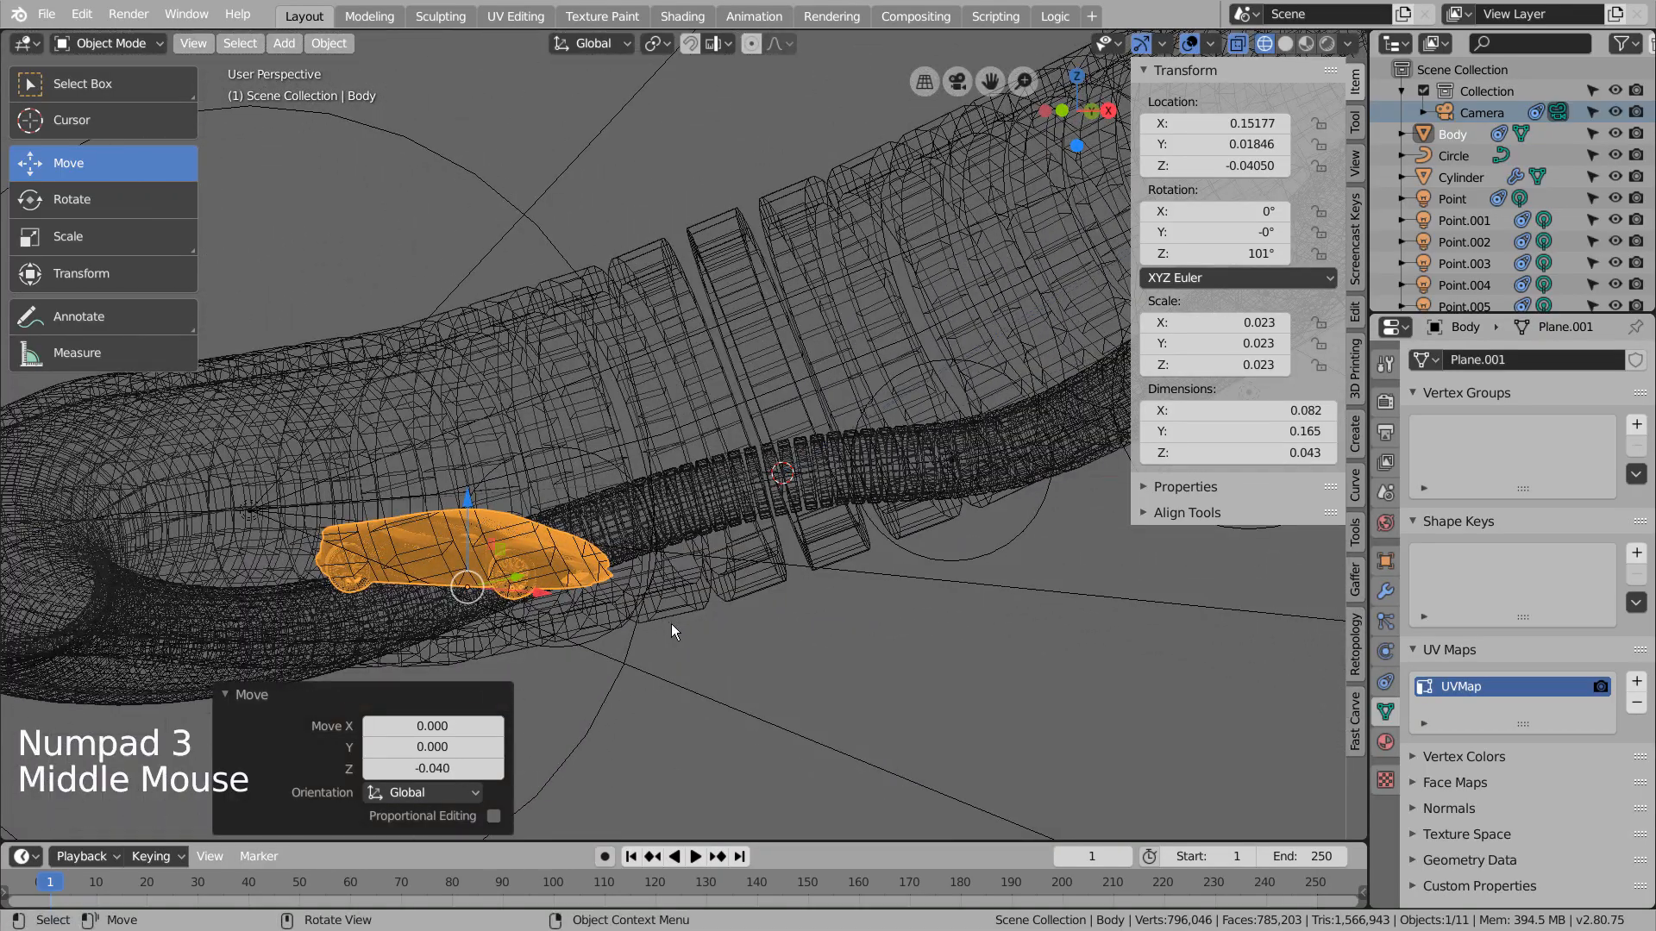
{"action": "middle_click_drag", "start_coordinate": [671, 623], "coordinate": [638, 595]}
{"action": "key", "text": "r"}
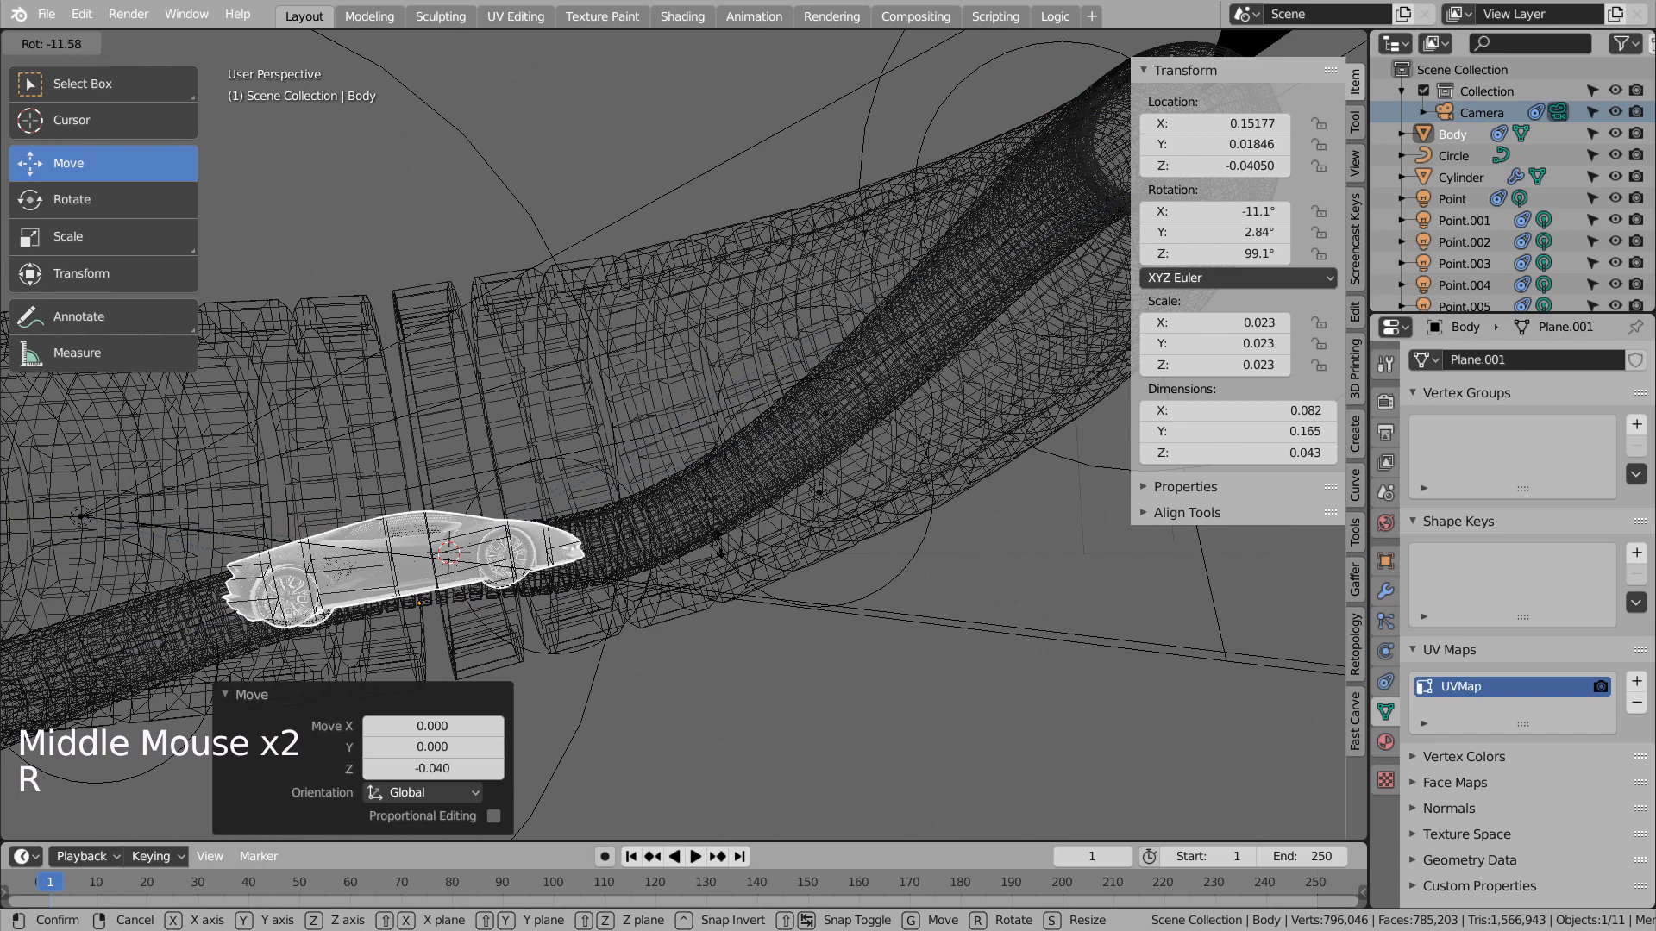
{"action": "left_click", "coordinate": [721, 545]}
{"action": "key", "text": "KP_1"}
{"action": "key", "text": "KP_0"}
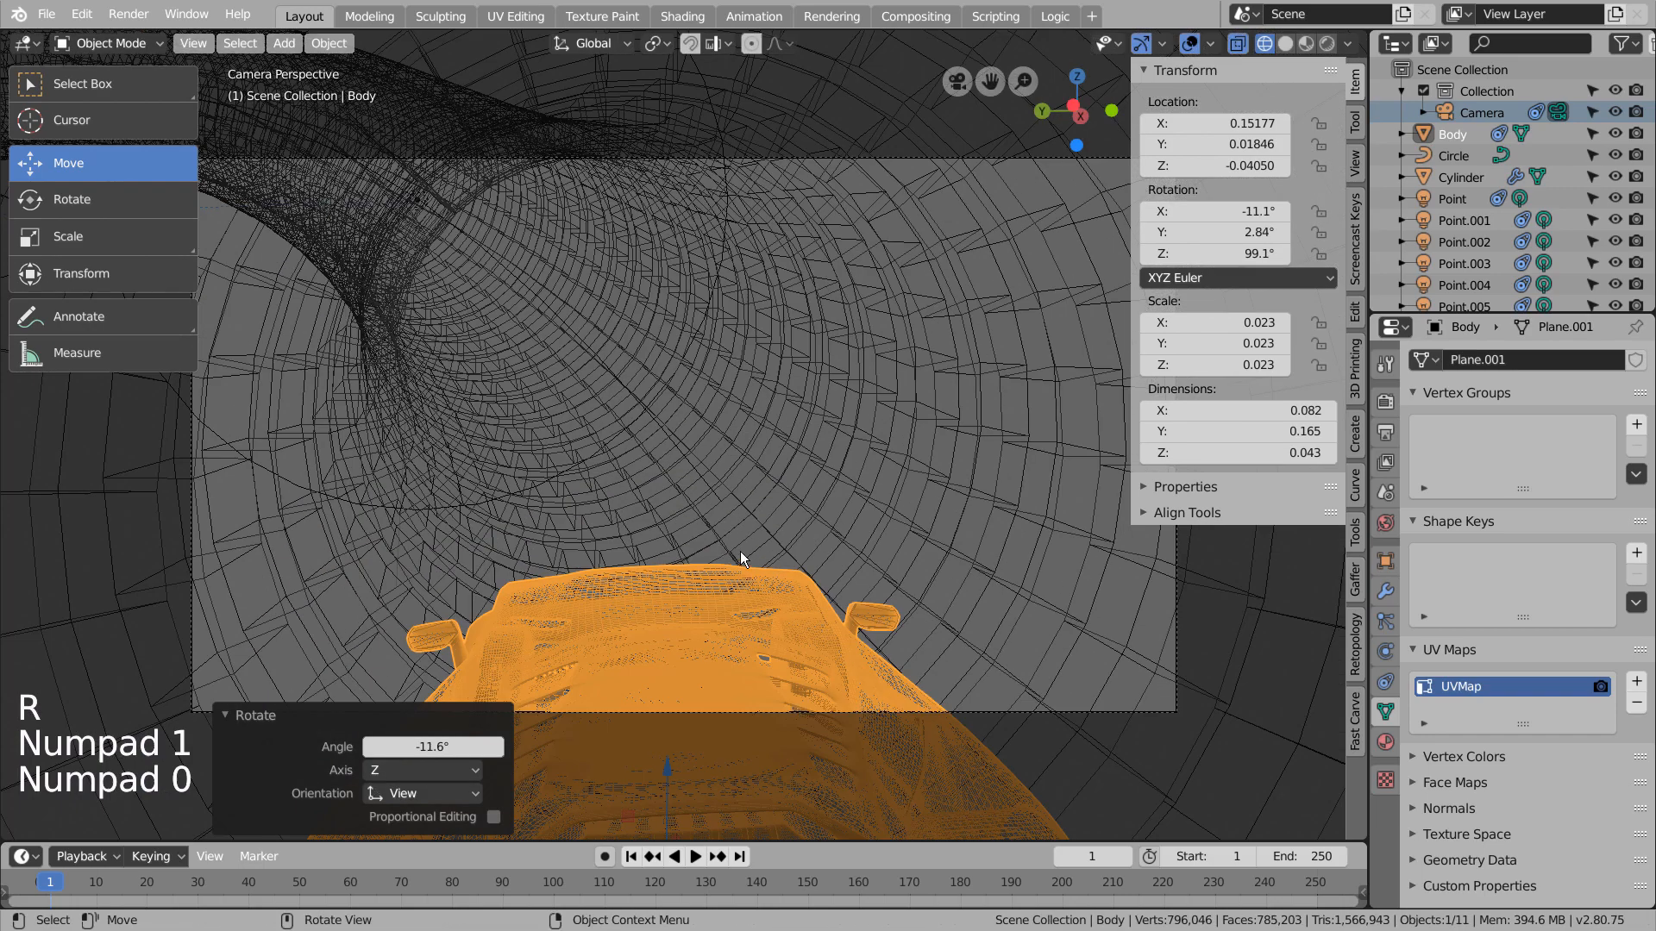
{"action": "left_click", "coordinate": [634, 857]}
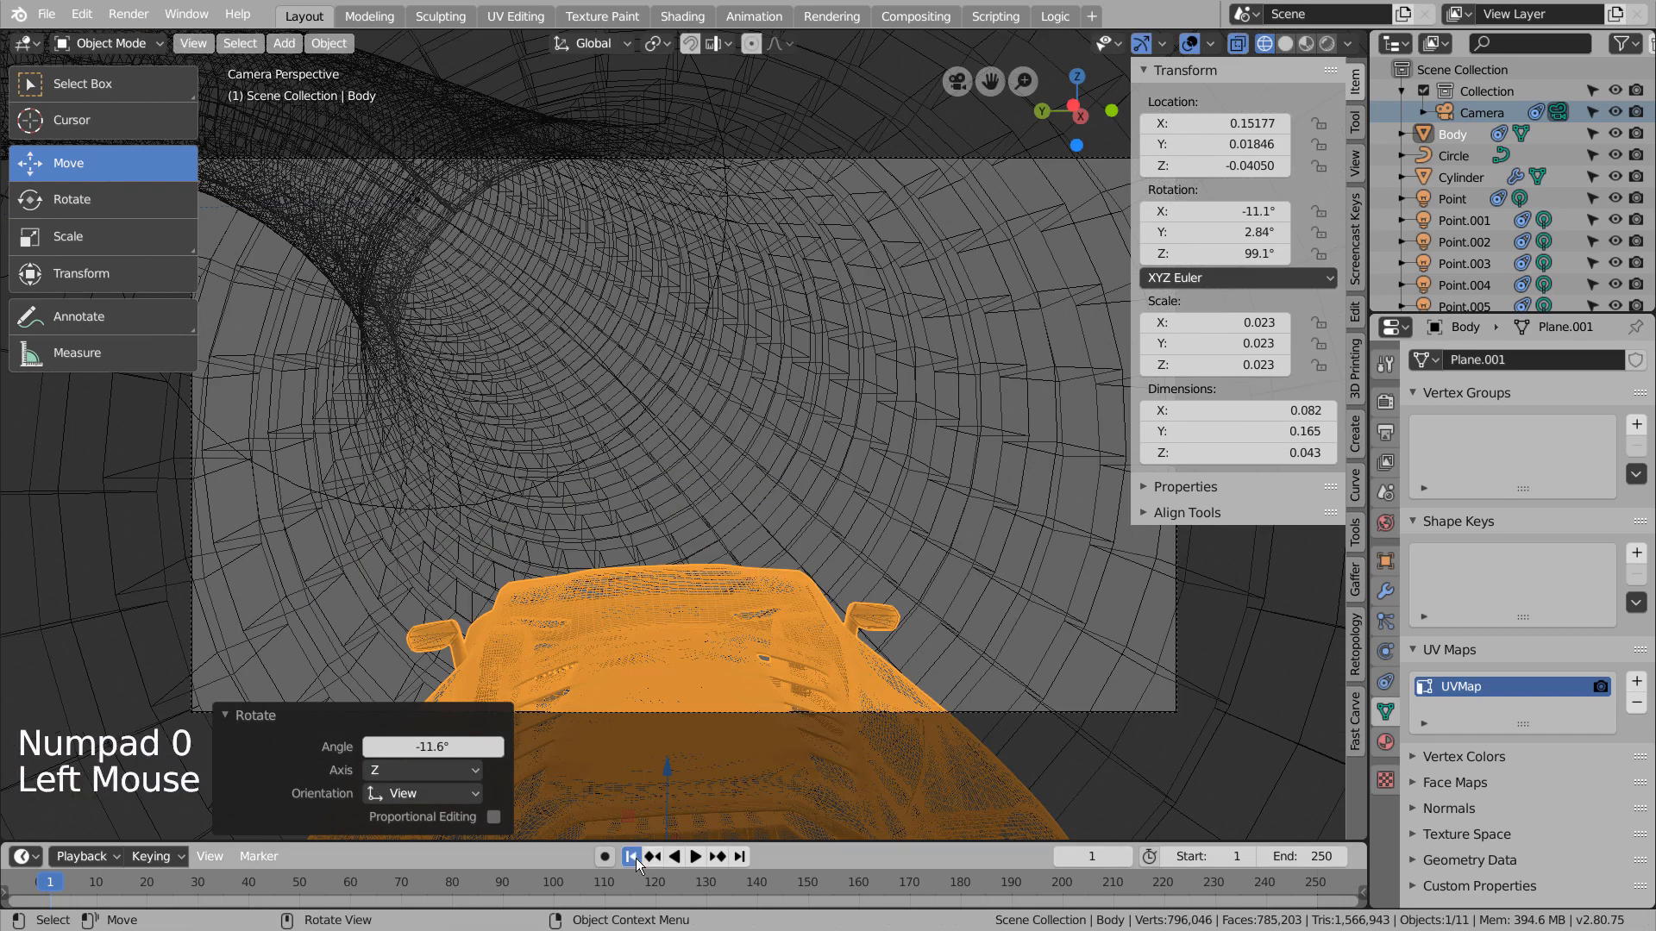
Play the animation briefly through the camera and return to the first frame
{"action": "left_click", "coordinate": [694, 854]}
{"action": "left_click", "coordinate": [695, 852]}
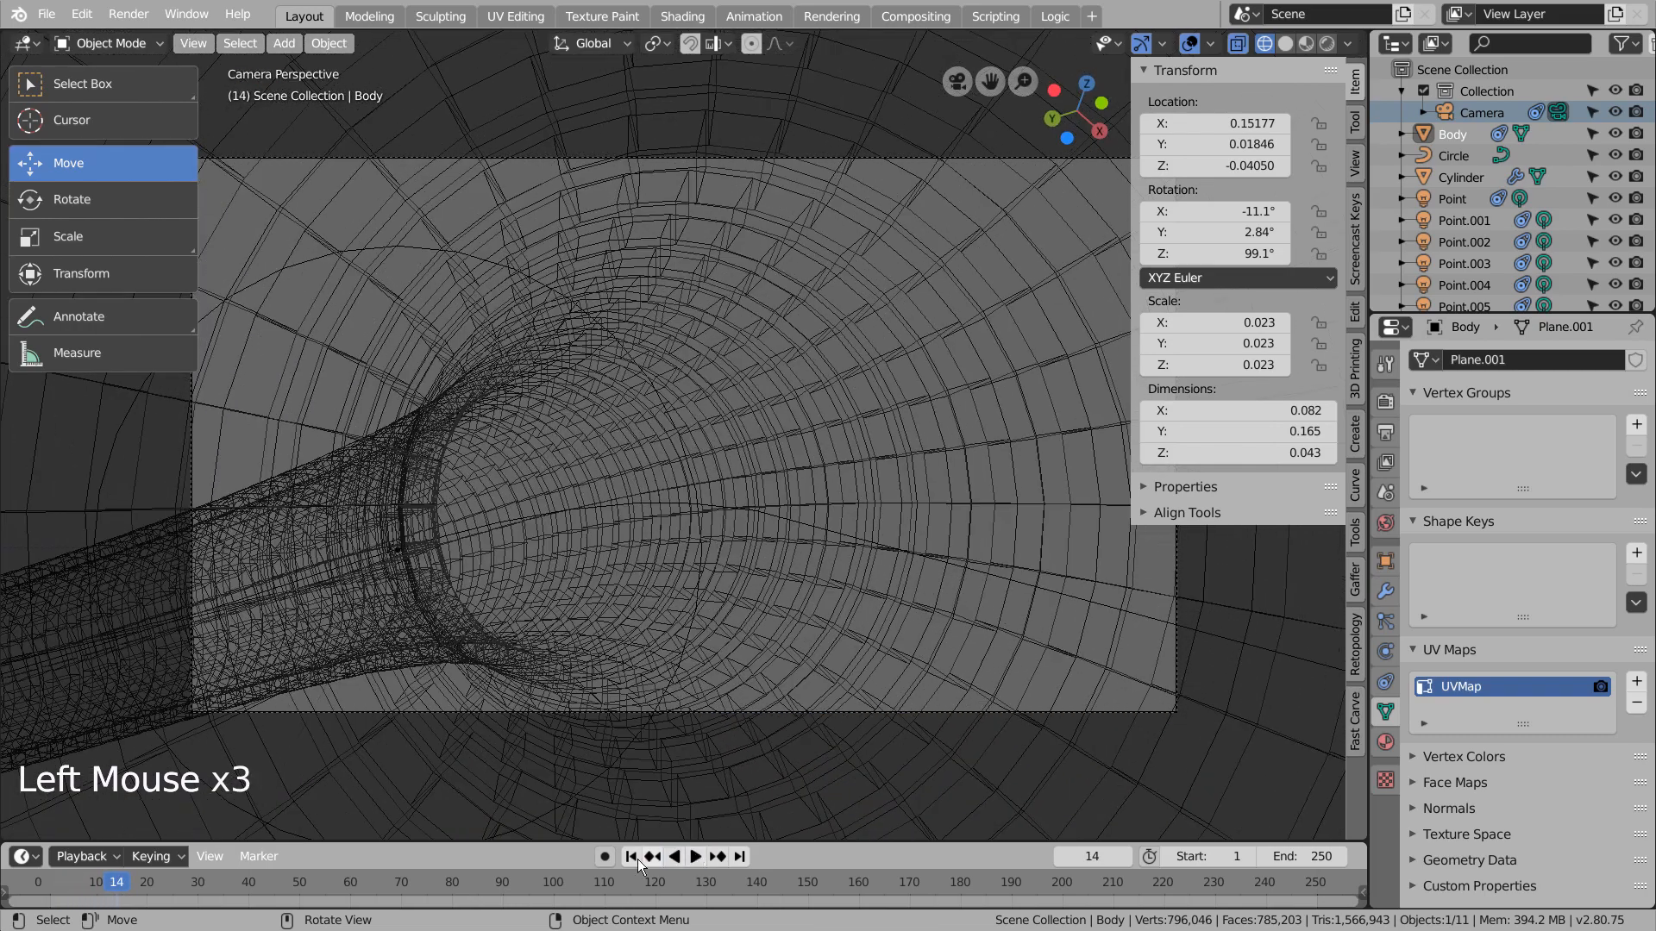
{"action": "left_click", "coordinate": [635, 857]}
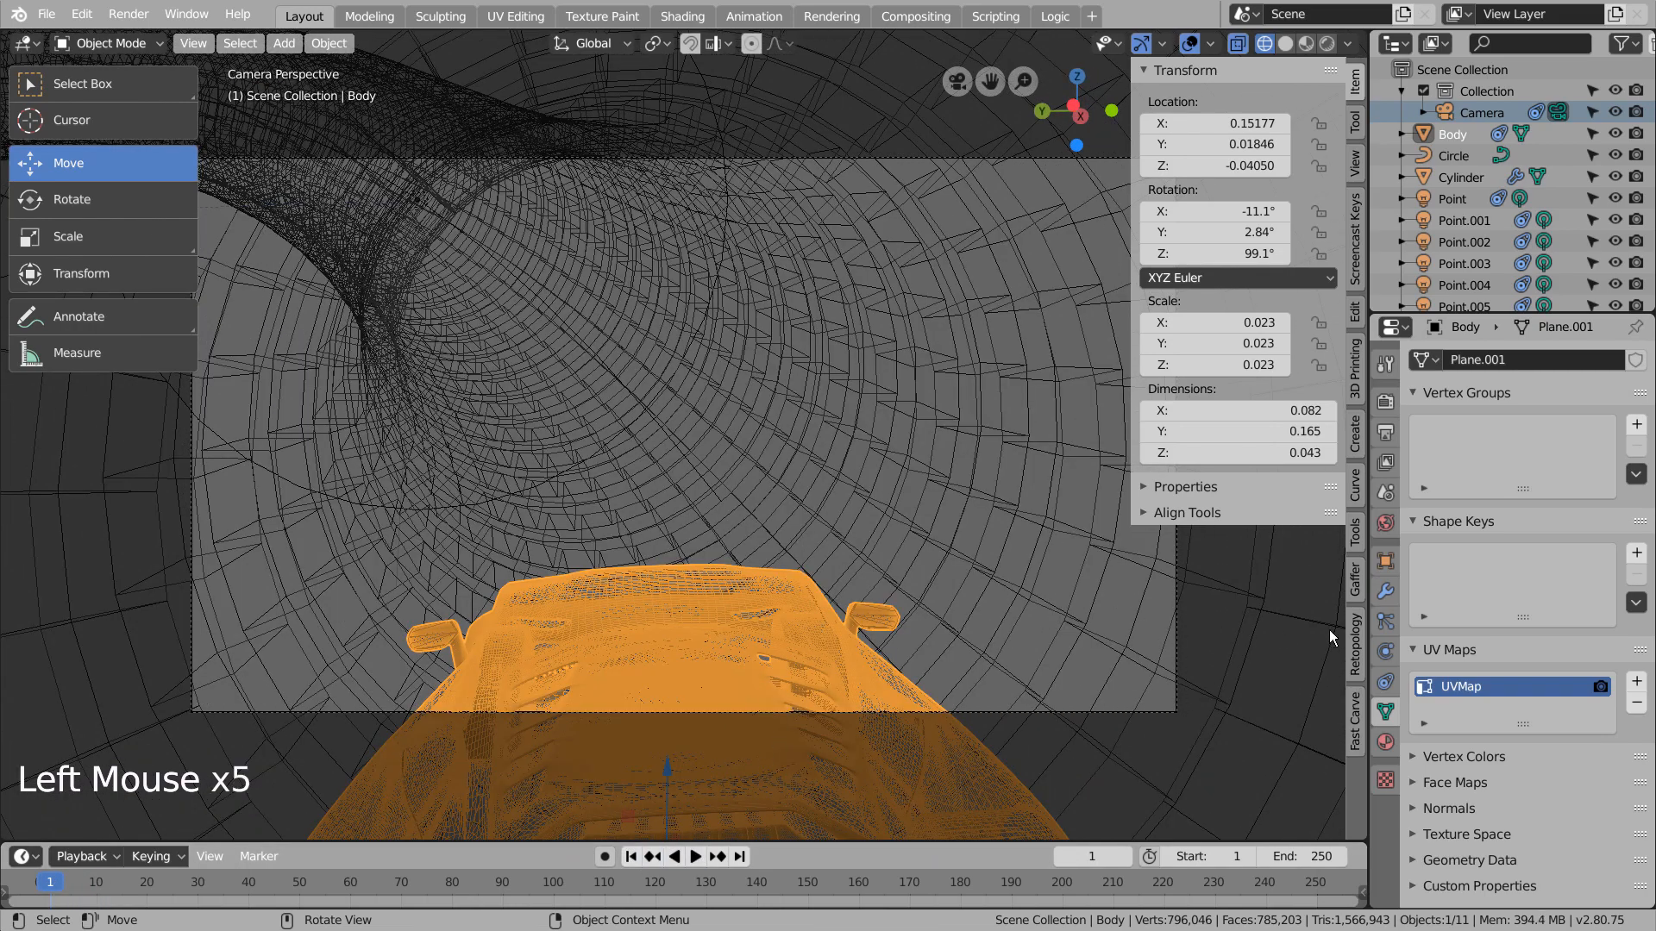
Enable Follow Curve on the car's Follow Path constraint and set its forward axis to X
{"action": "left_click", "coordinate": [1383, 683]}
{"action": "left_click", "coordinate": [1428, 491]}
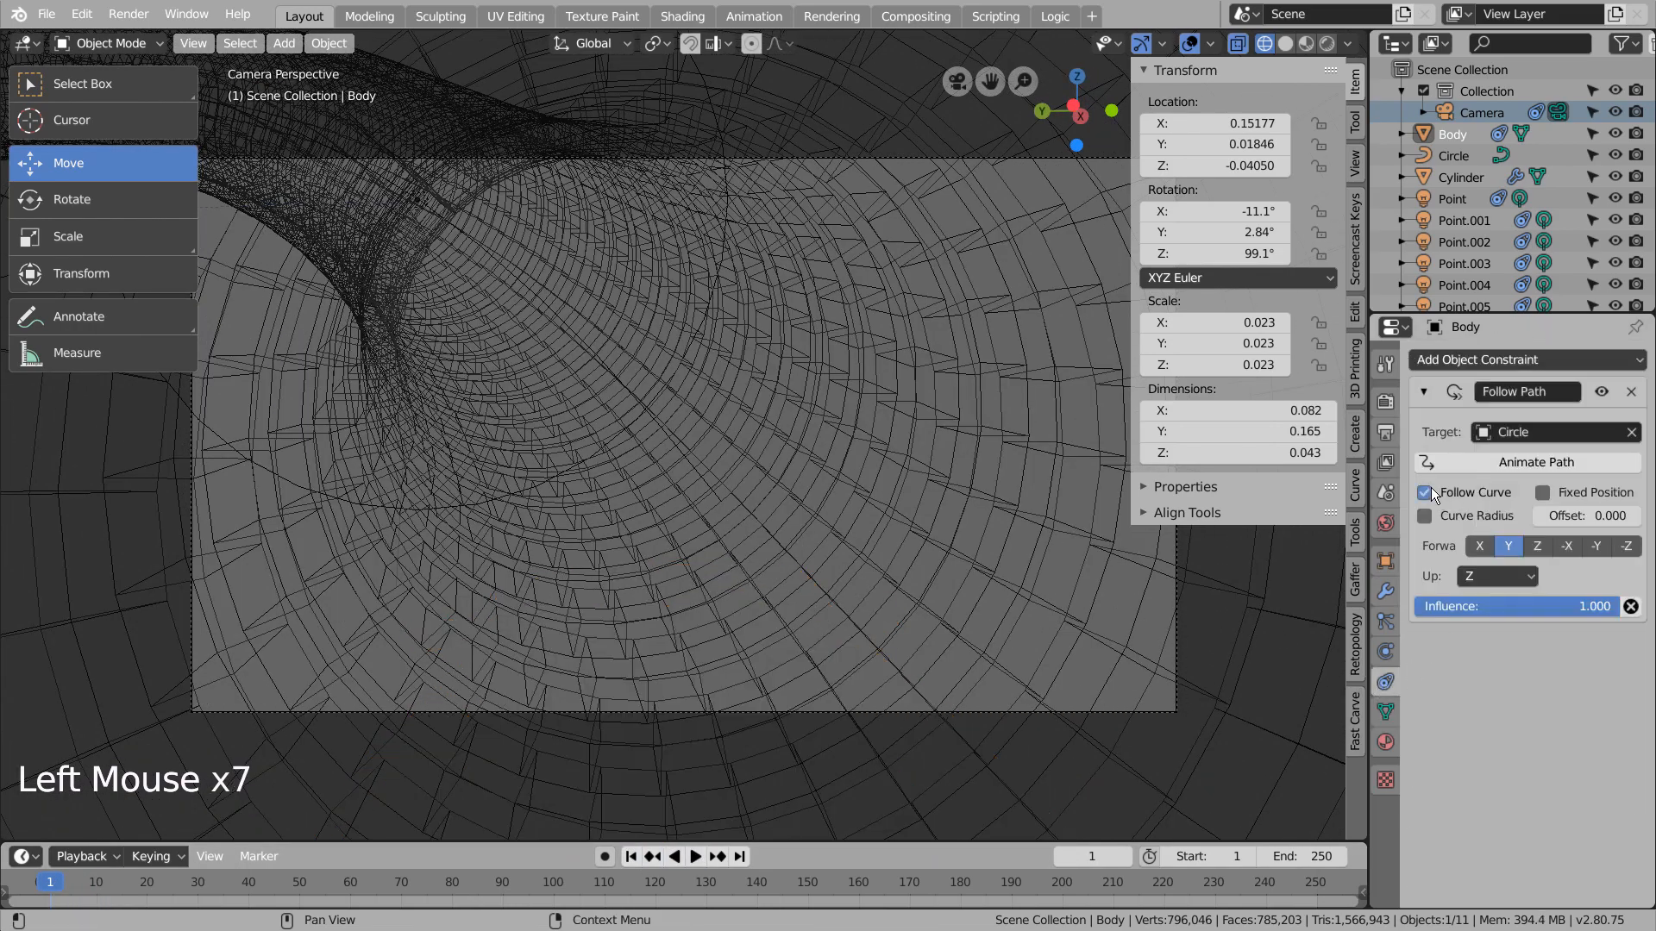
{"action": "left_click", "coordinate": [1428, 491]}
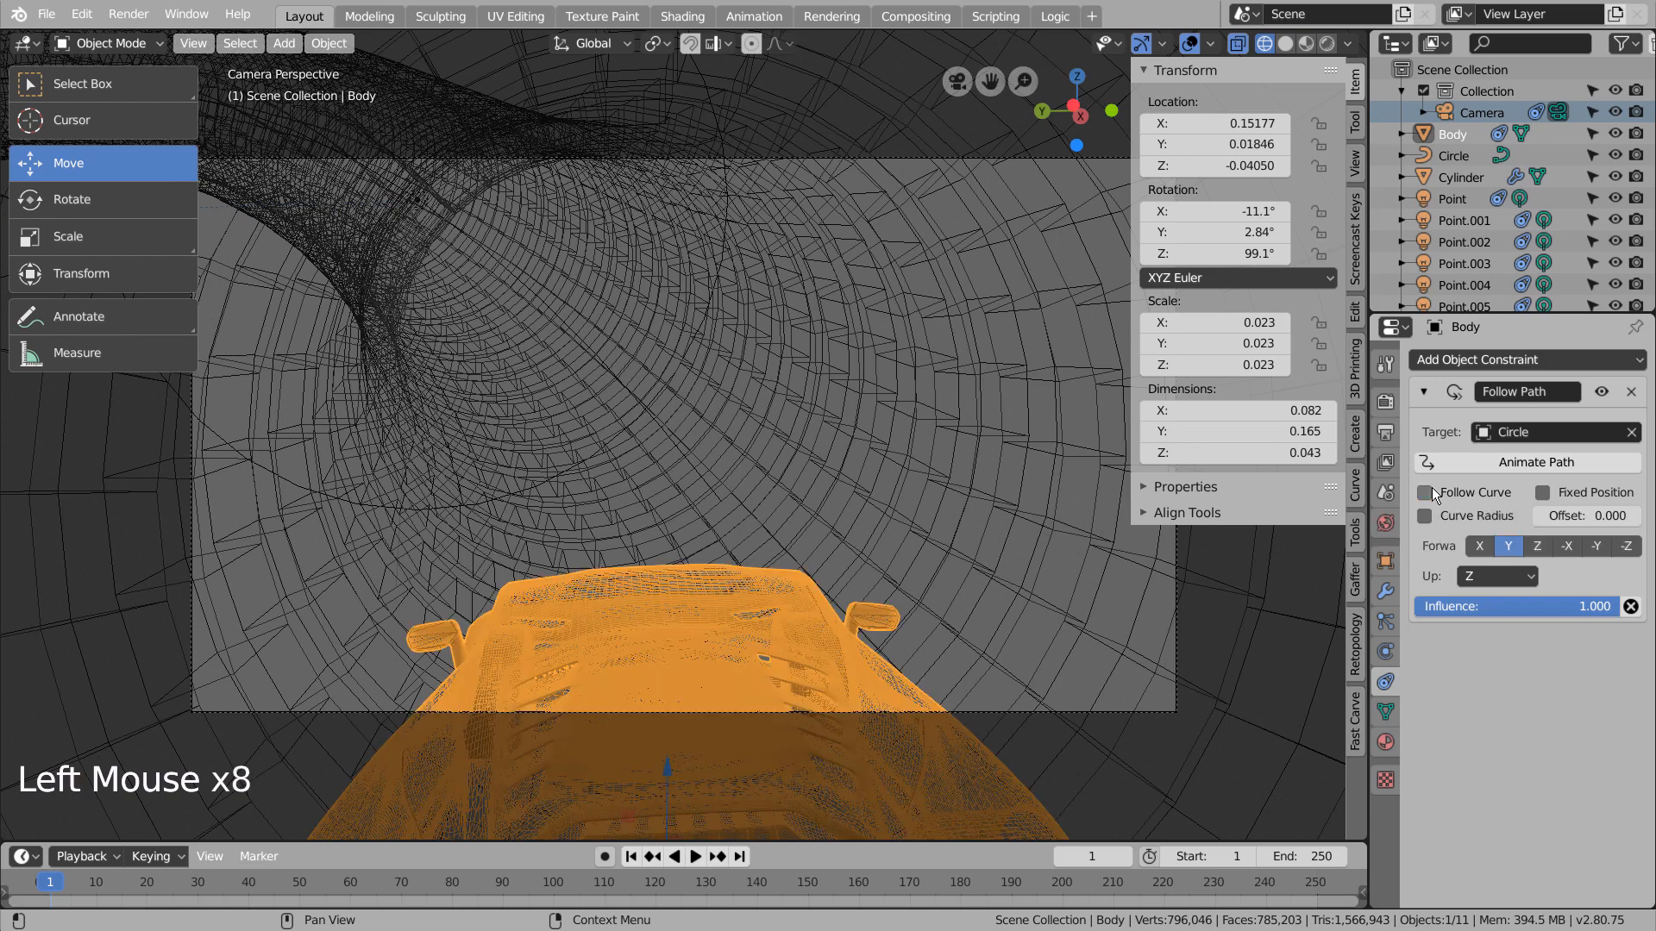
{"action": "left_click", "coordinate": [1423, 492]}
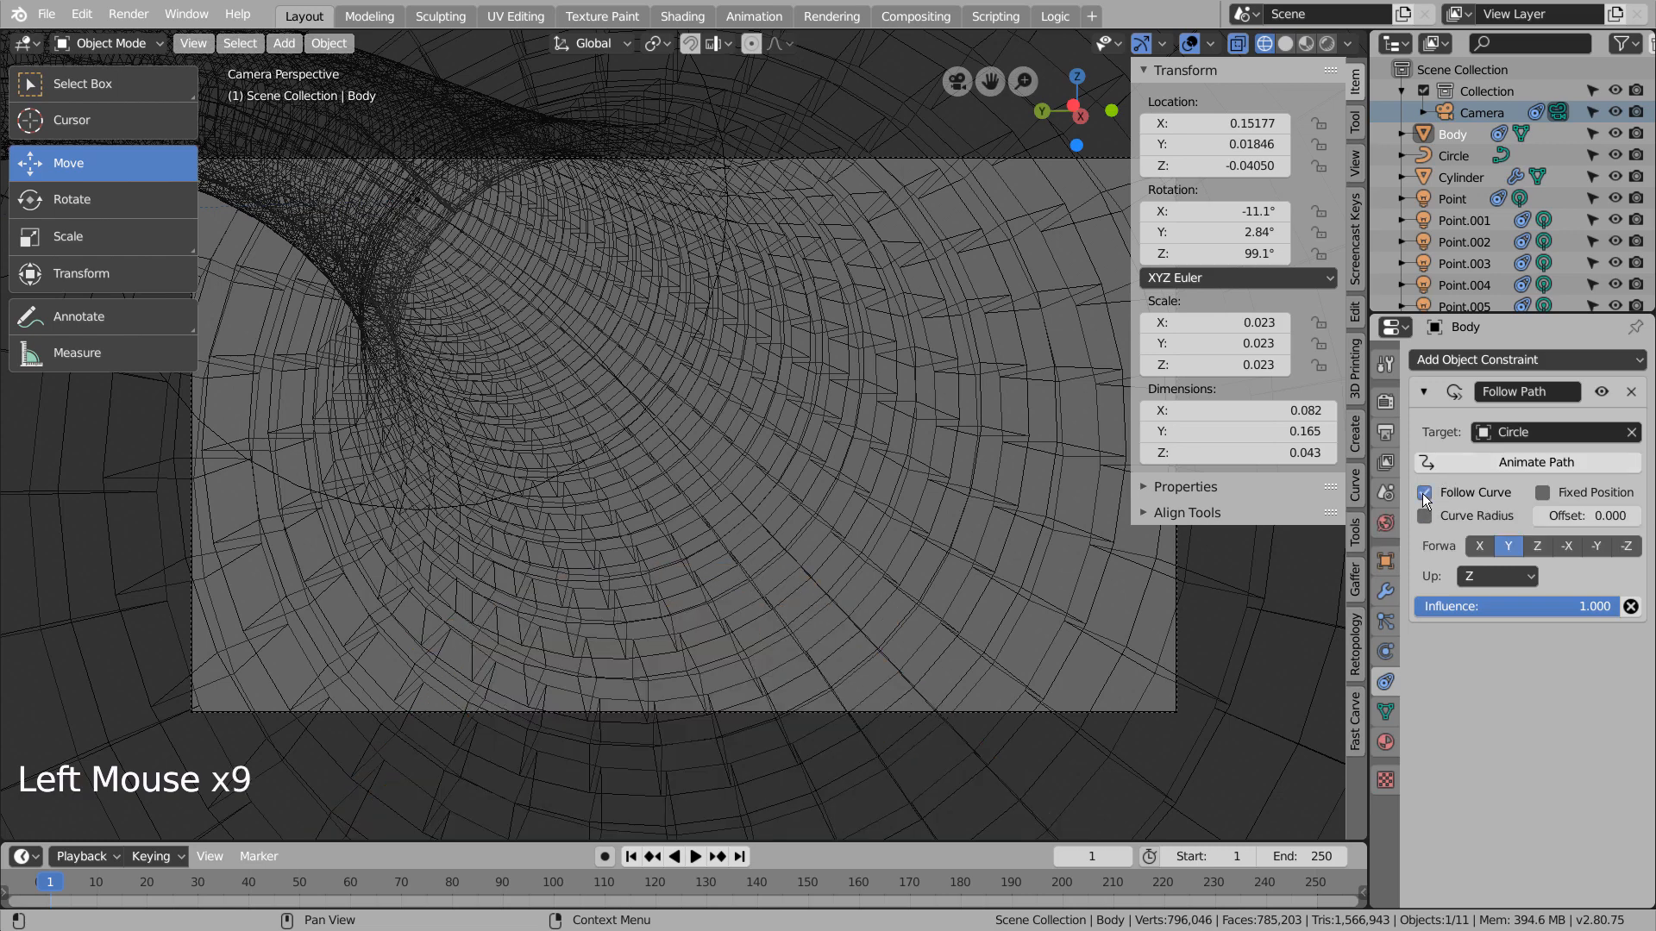
{"action": "scroll", "coordinate": [774, 625], "scroll_direction": "down", "scroll_amount": 5}
{"action": "middle_click_drag", "start_coordinate": [780, 625], "coordinate": [566, 678]}
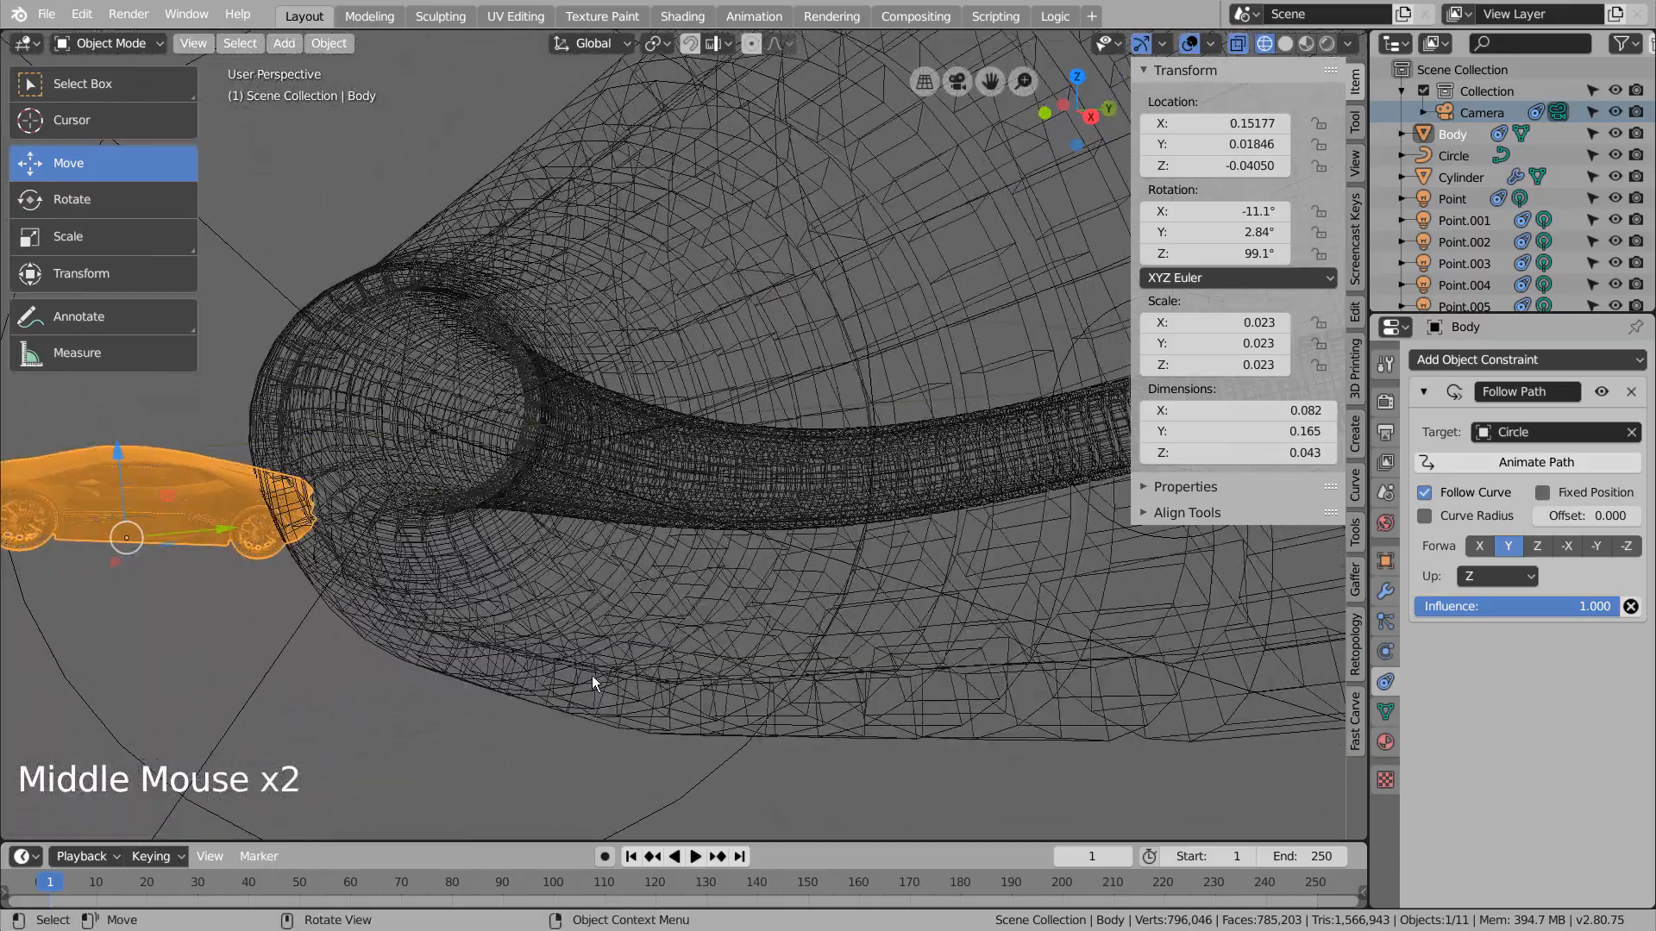
{"action": "left_click", "coordinate": [1480, 545]}
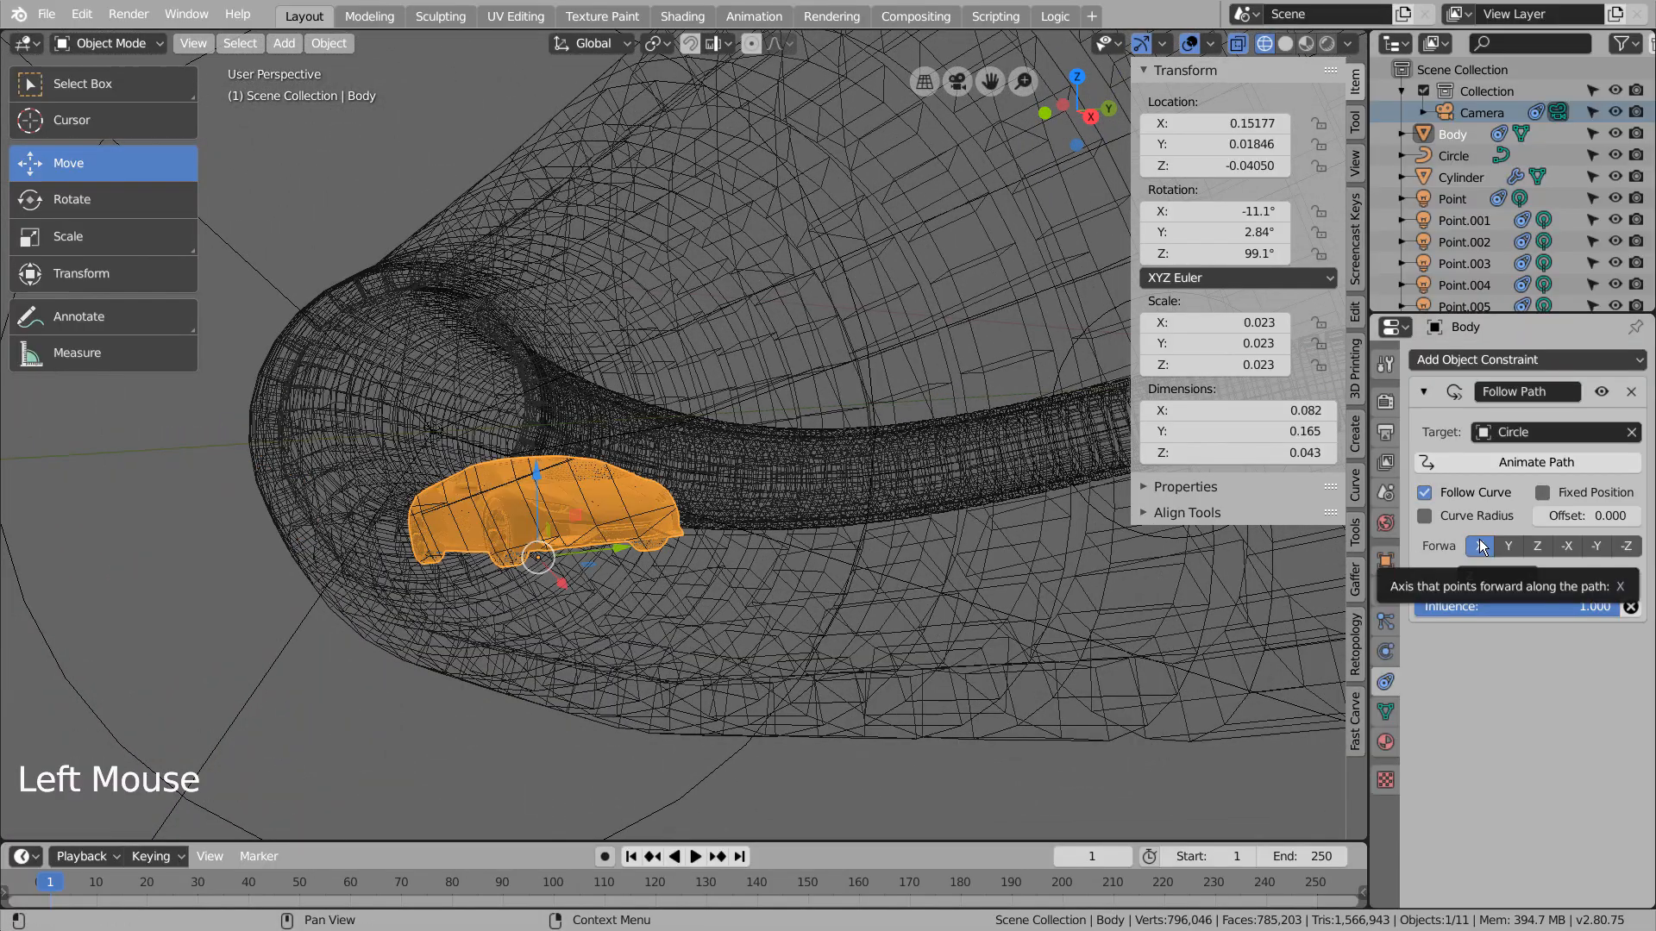
Preview the car's motion along the tunnel from outside and through the camera, and return to the first frame
{"action": "left_click", "coordinate": [642, 857]}
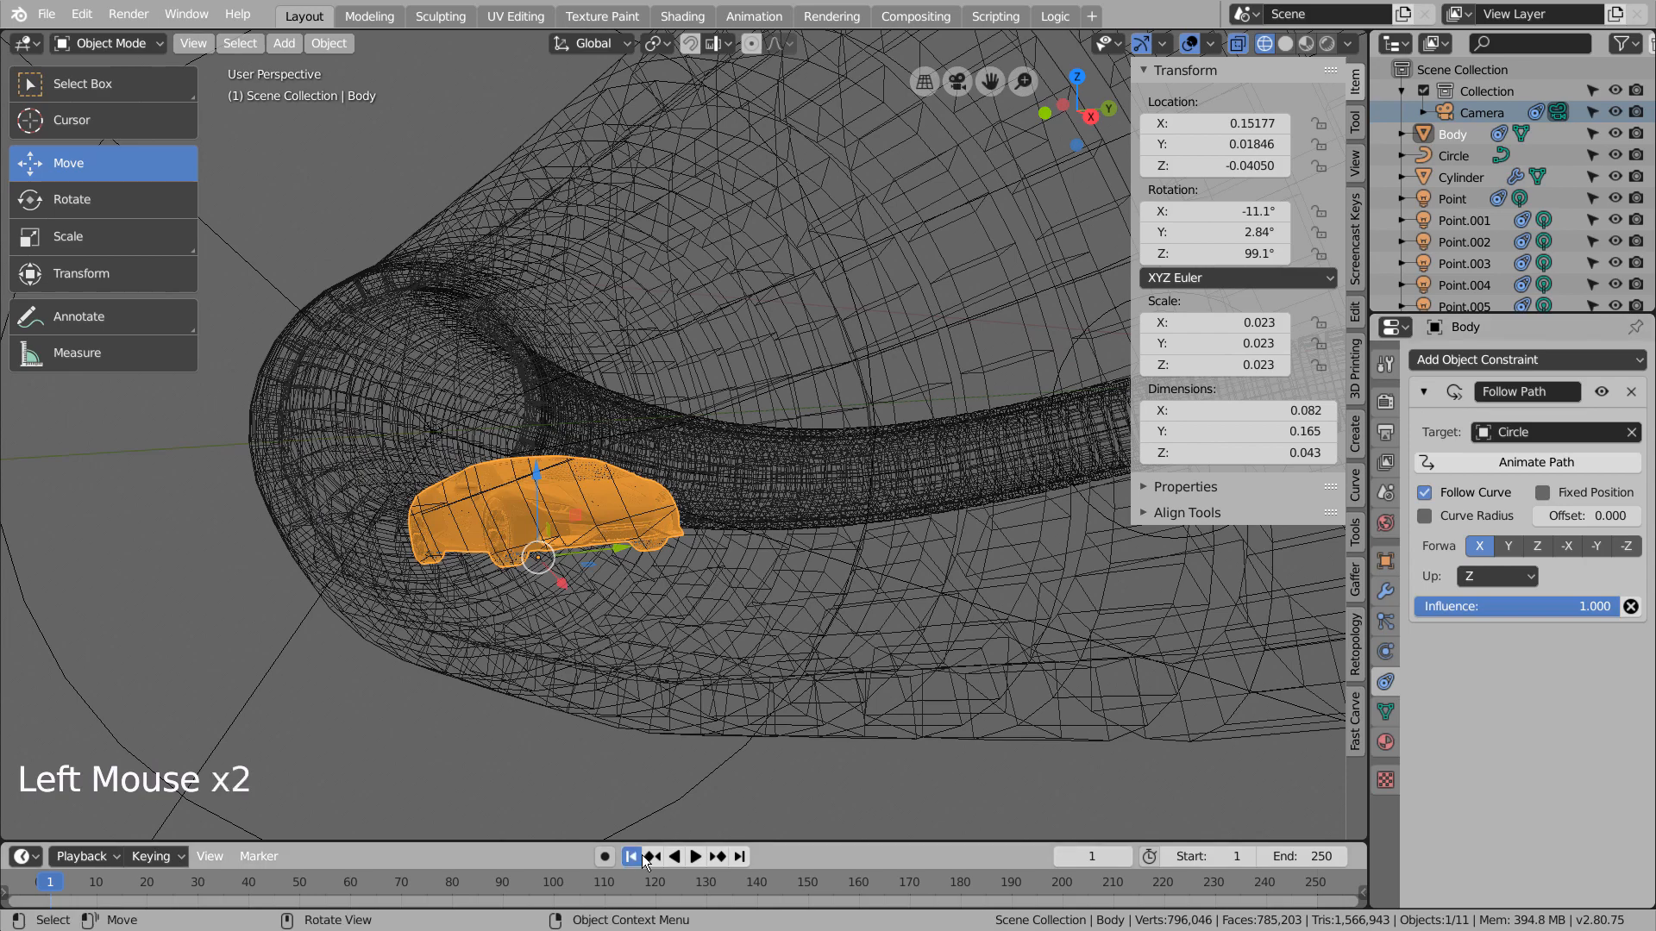
{"action": "left_click", "coordinate": [696, 855]}
{"action": "left_click", "coordinate": [696, 856]}
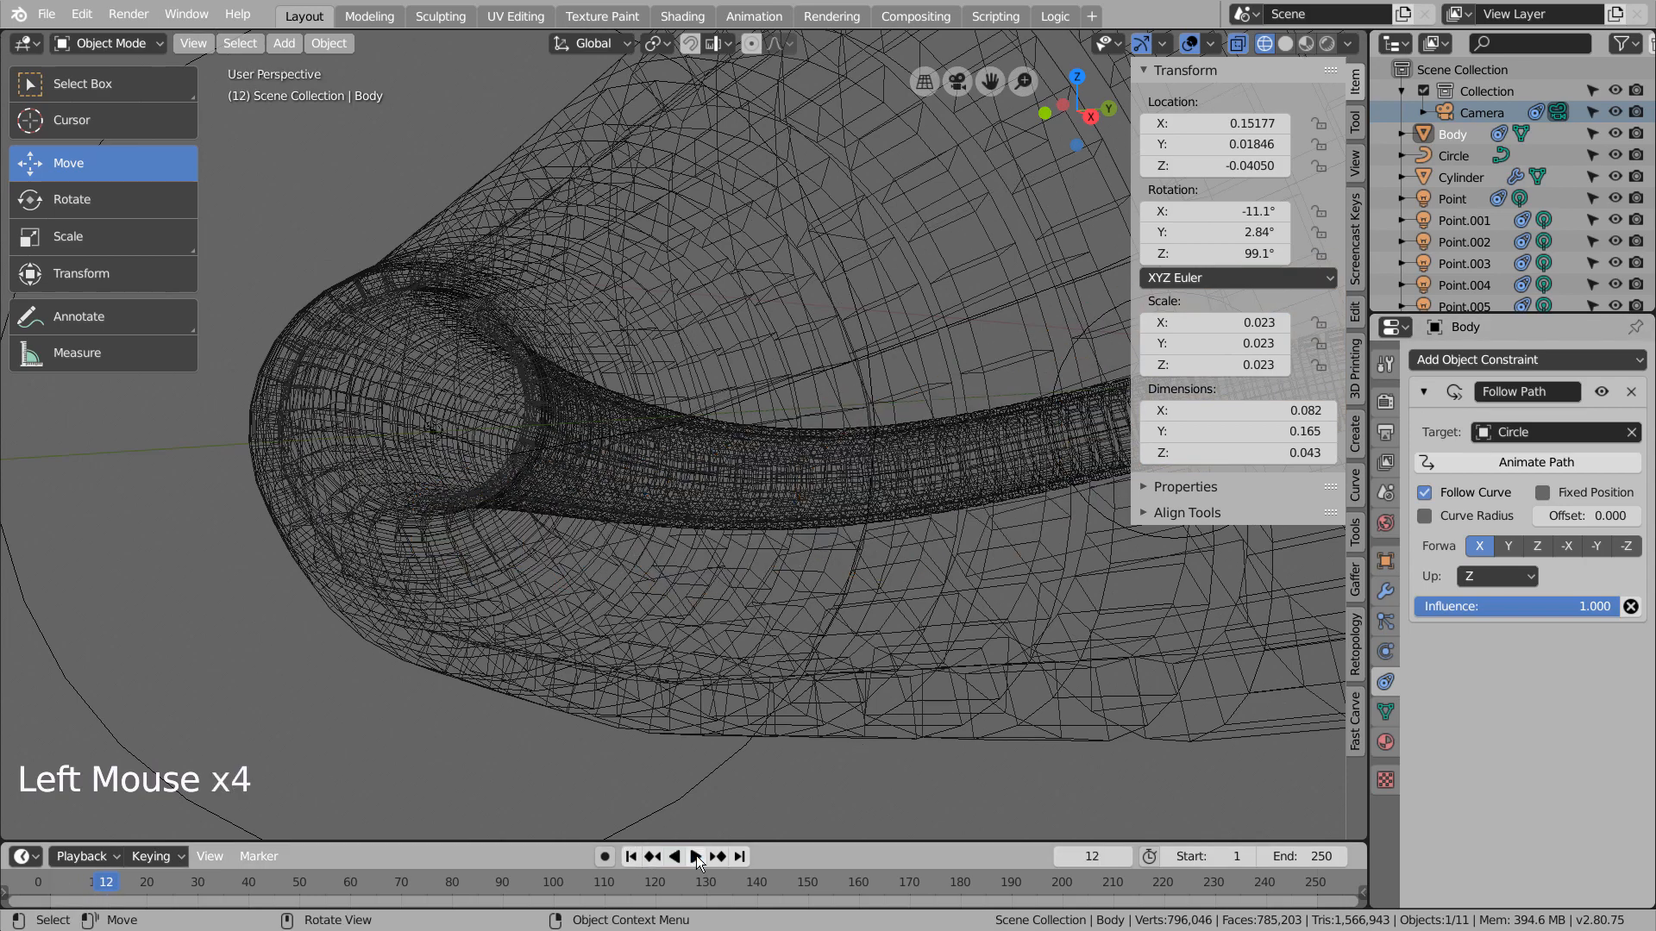
{"action": "left_click", "coordinate": [629, 856]}
{"action": "key", "text": "KP_0"}
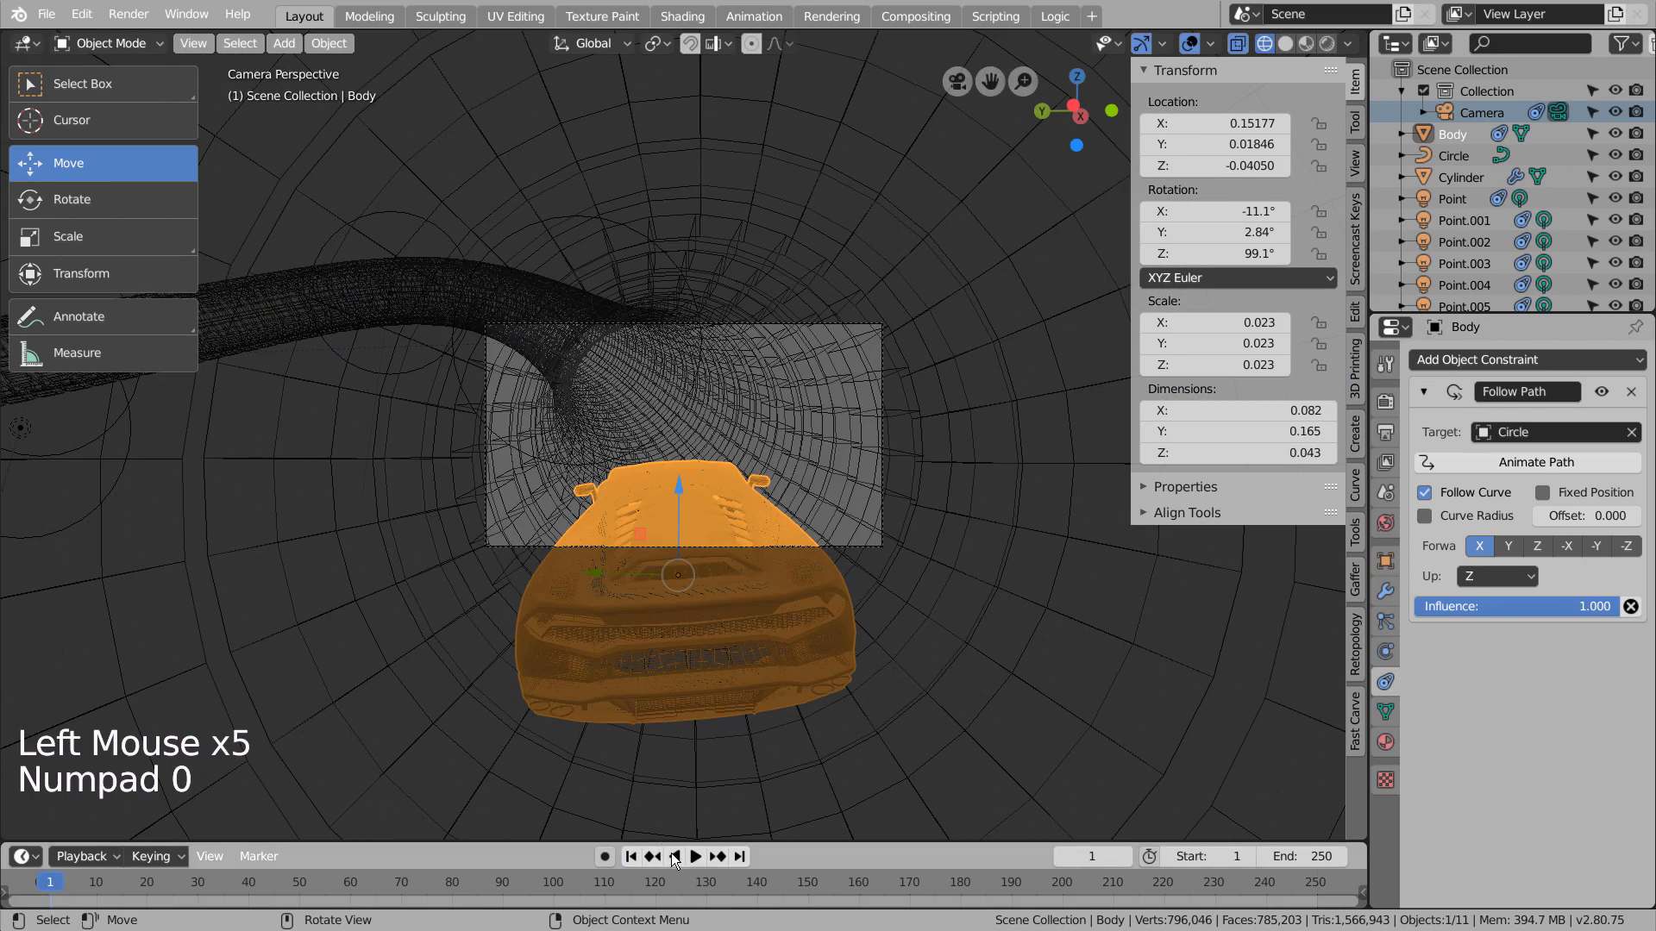
{"action": "left_click", "coordinate": [695, 859]}
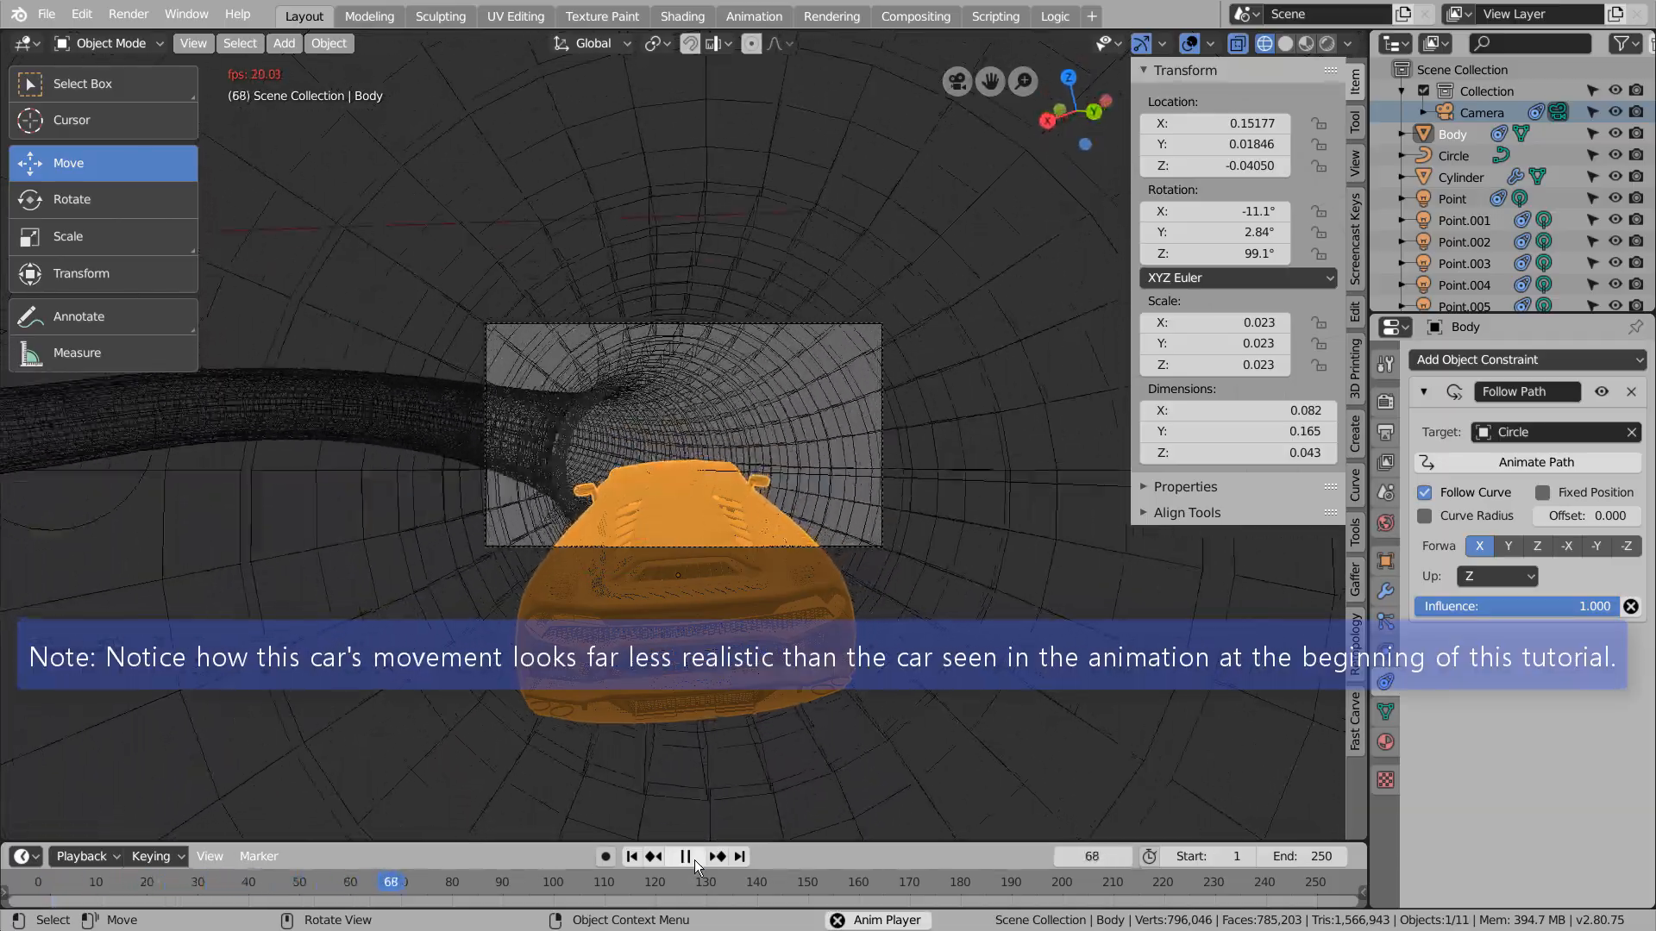
{"action": "left_click", "coordinate": [695, 860]}
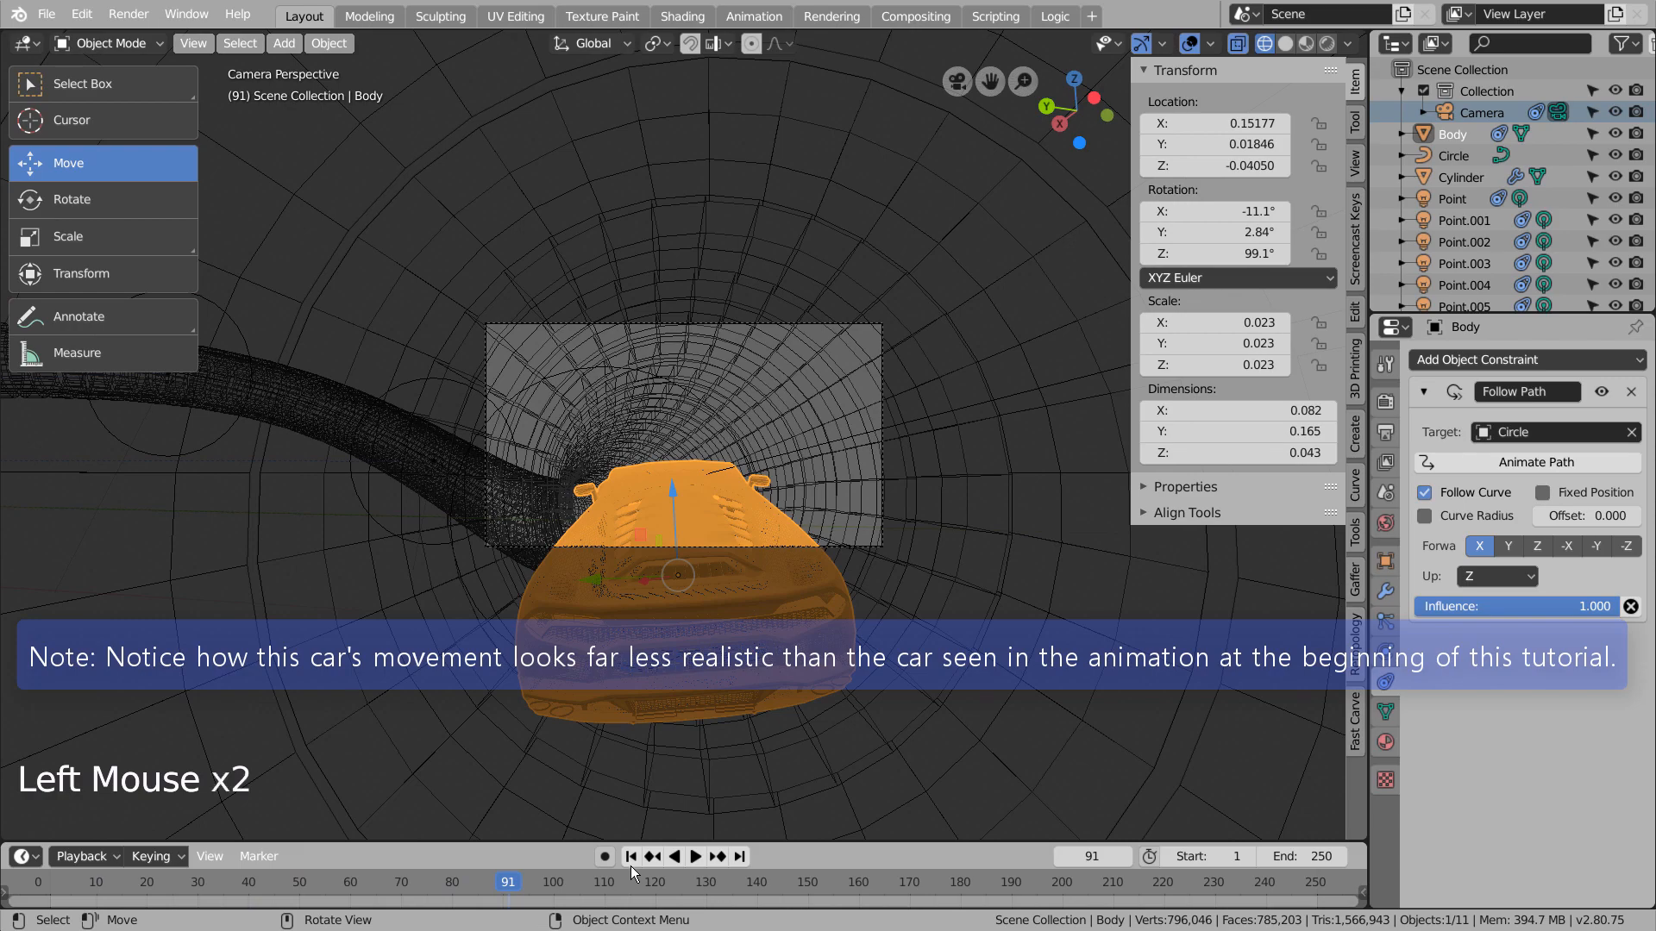
{"action": "left_click", "coordinate": [631, 863]}
Scale the car down to about 0.012 and preview its motion through the camera, returning to the first frame
{"action": "key", "text": "s"}
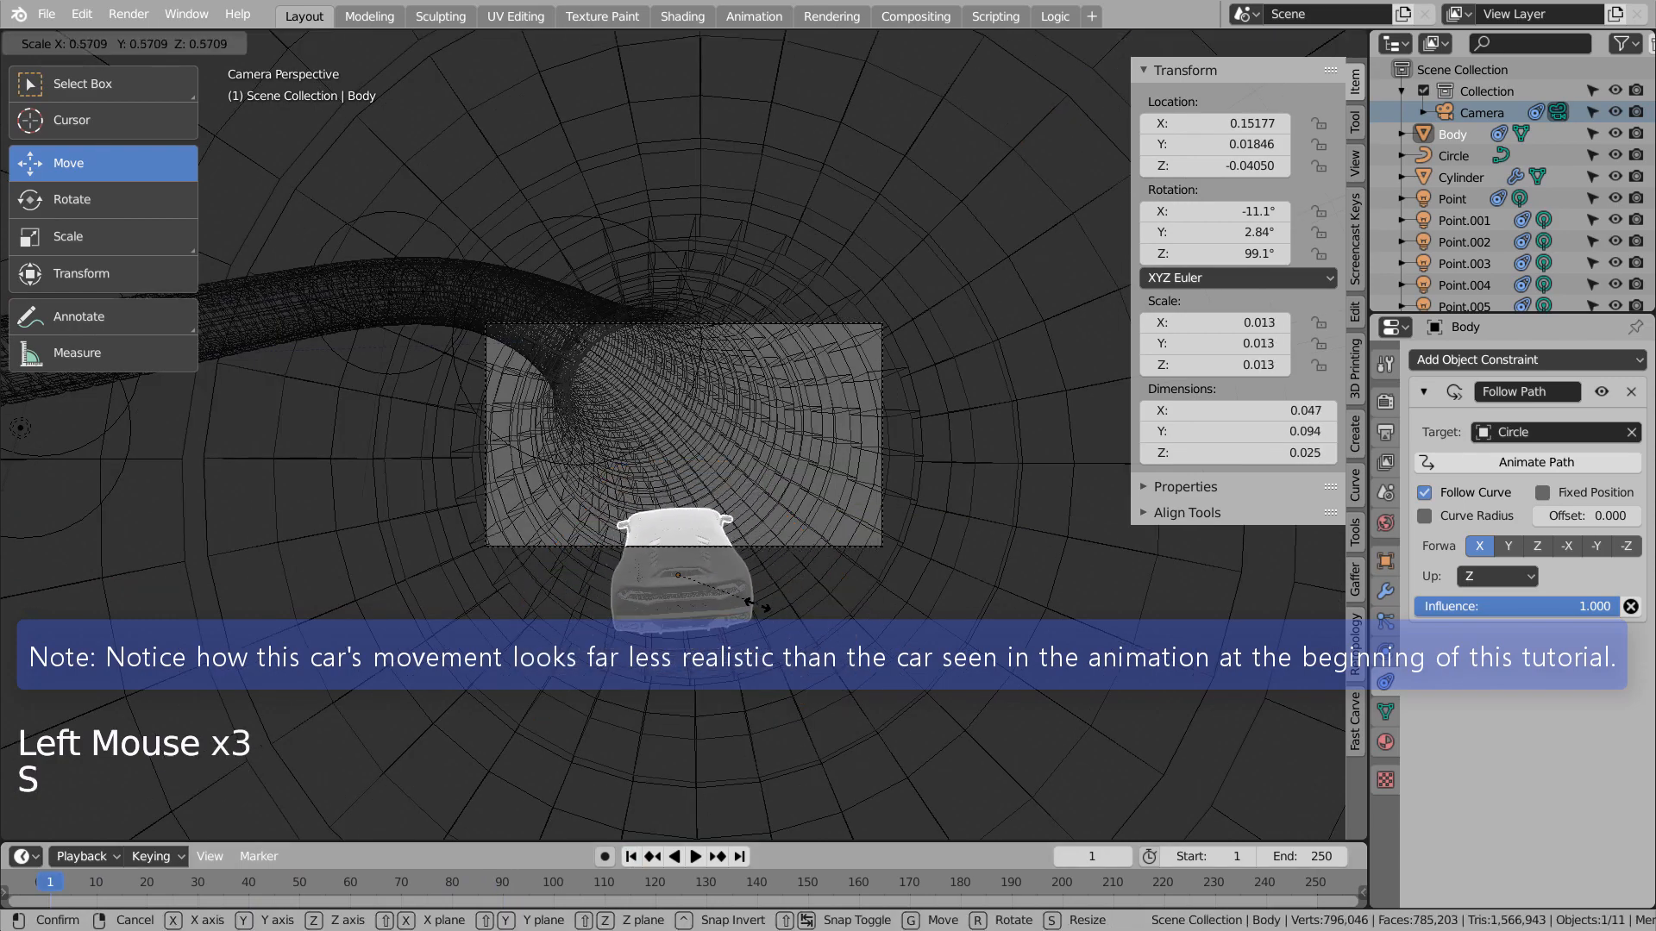
{"action": "left_click", "coordinate": [752, 603]}
{"action": "left_click", "coordinate": [697, 856]}
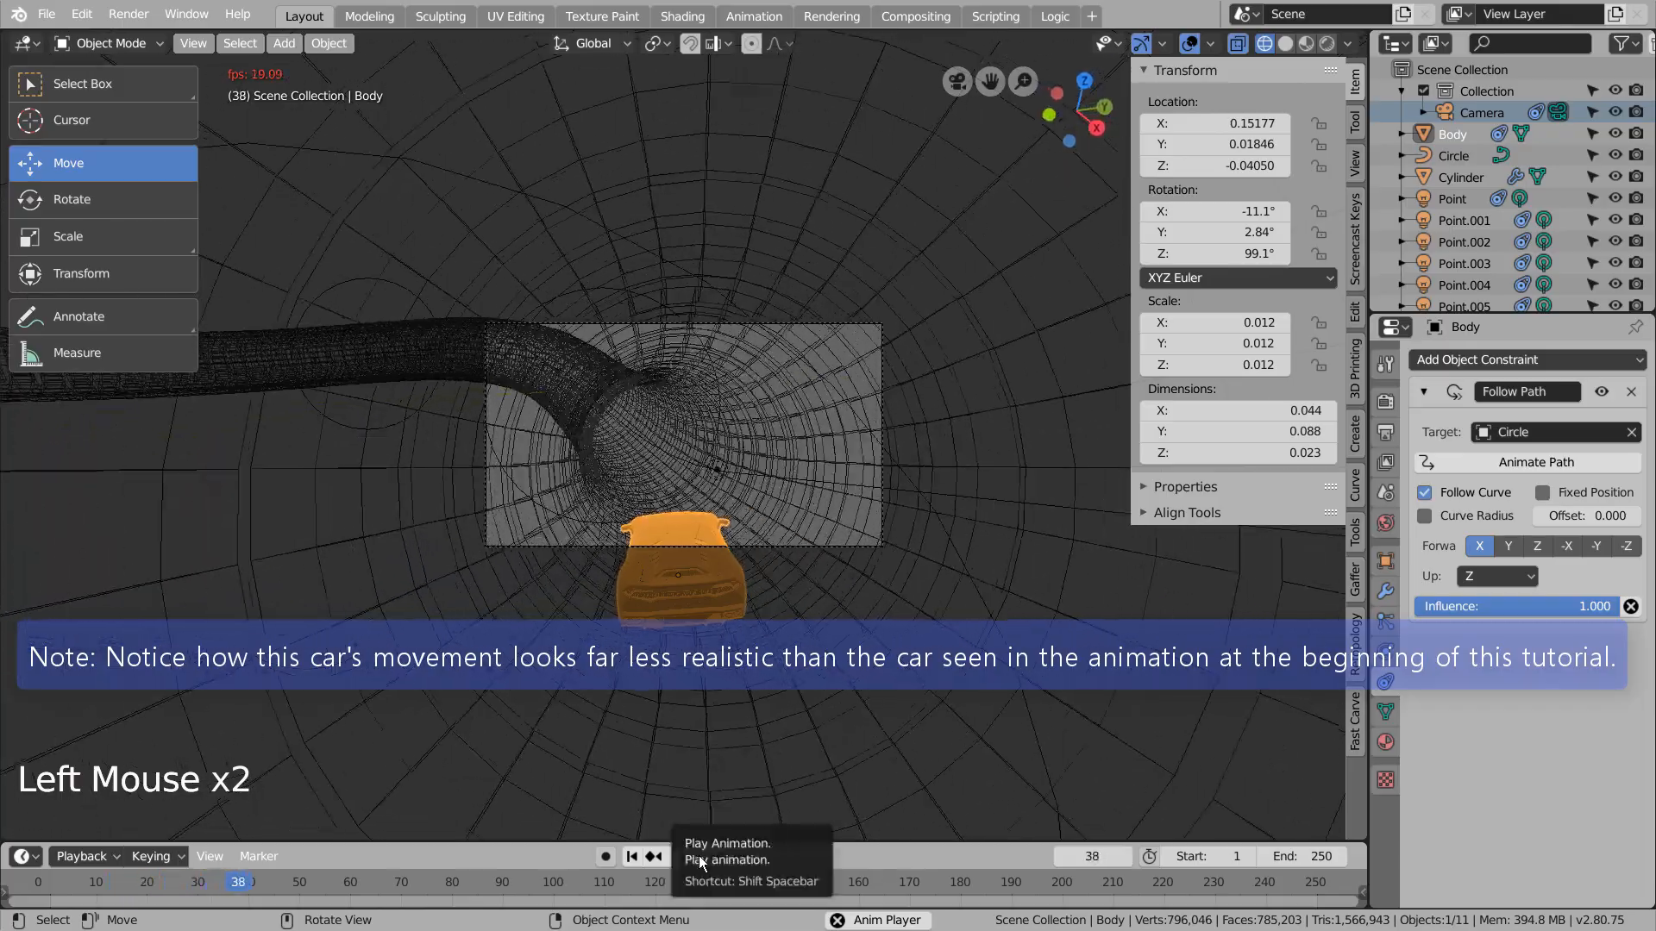
{"action": "left_click", "coordinate": [698, 855]}
{"action": "left_click", "coordinate": [631, 856]}
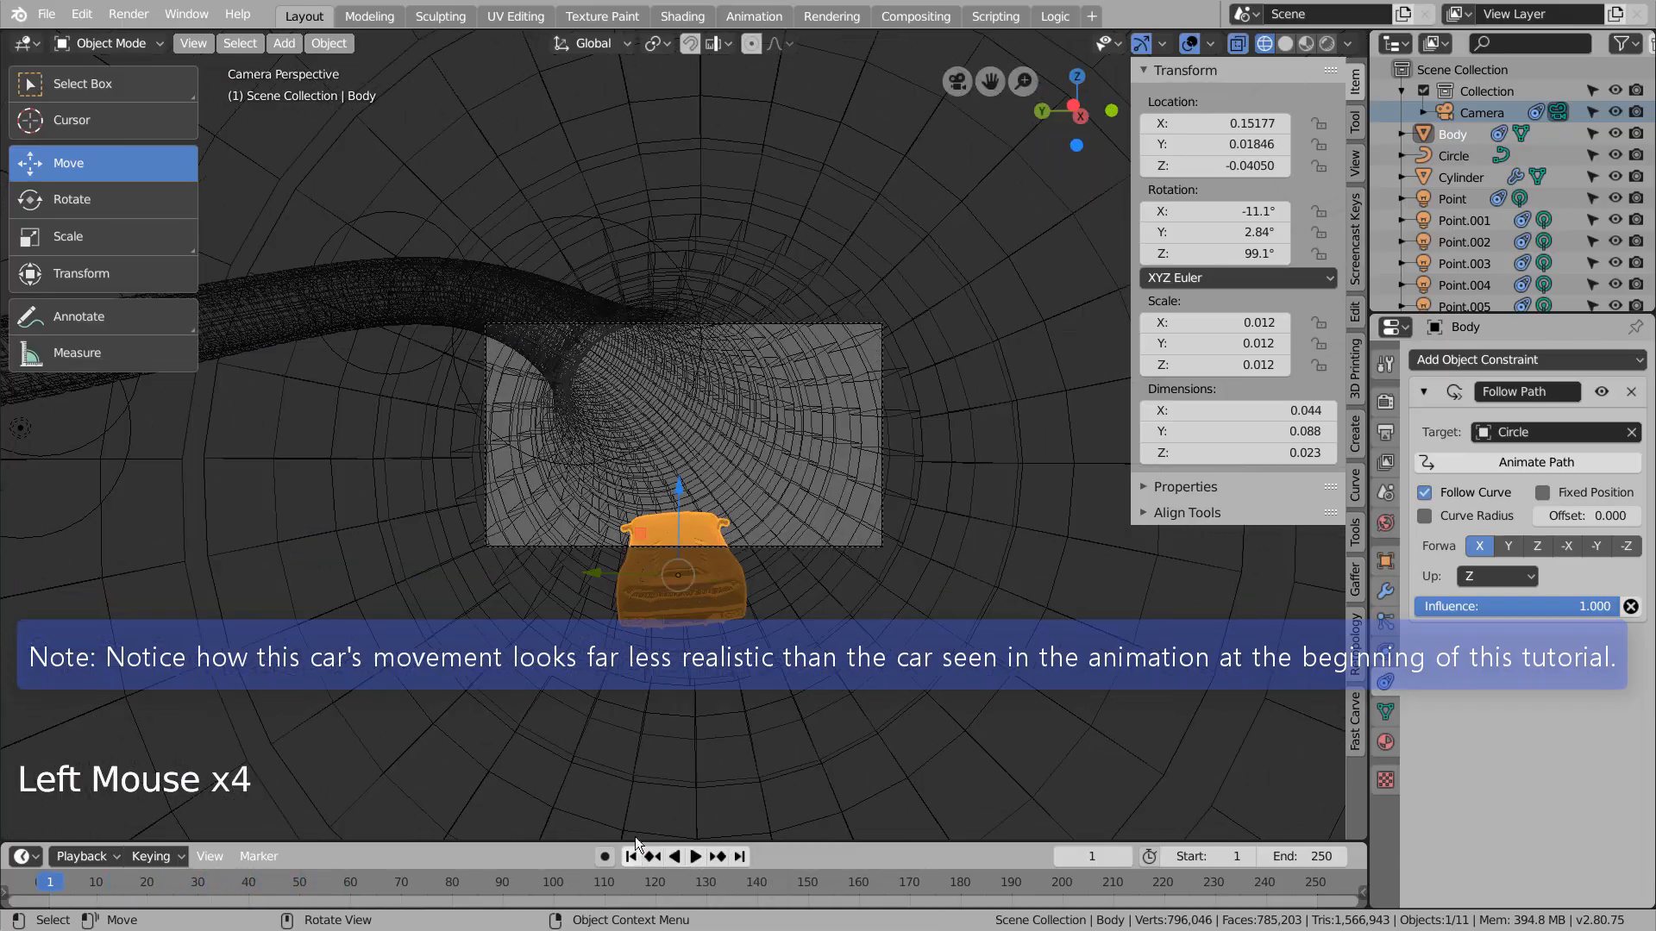
Rotate the car about 11.2° in the front view and return to the camera view
{"action": "key", "text": "KP_3"}
{"action": "key", "text": "KP_1"}
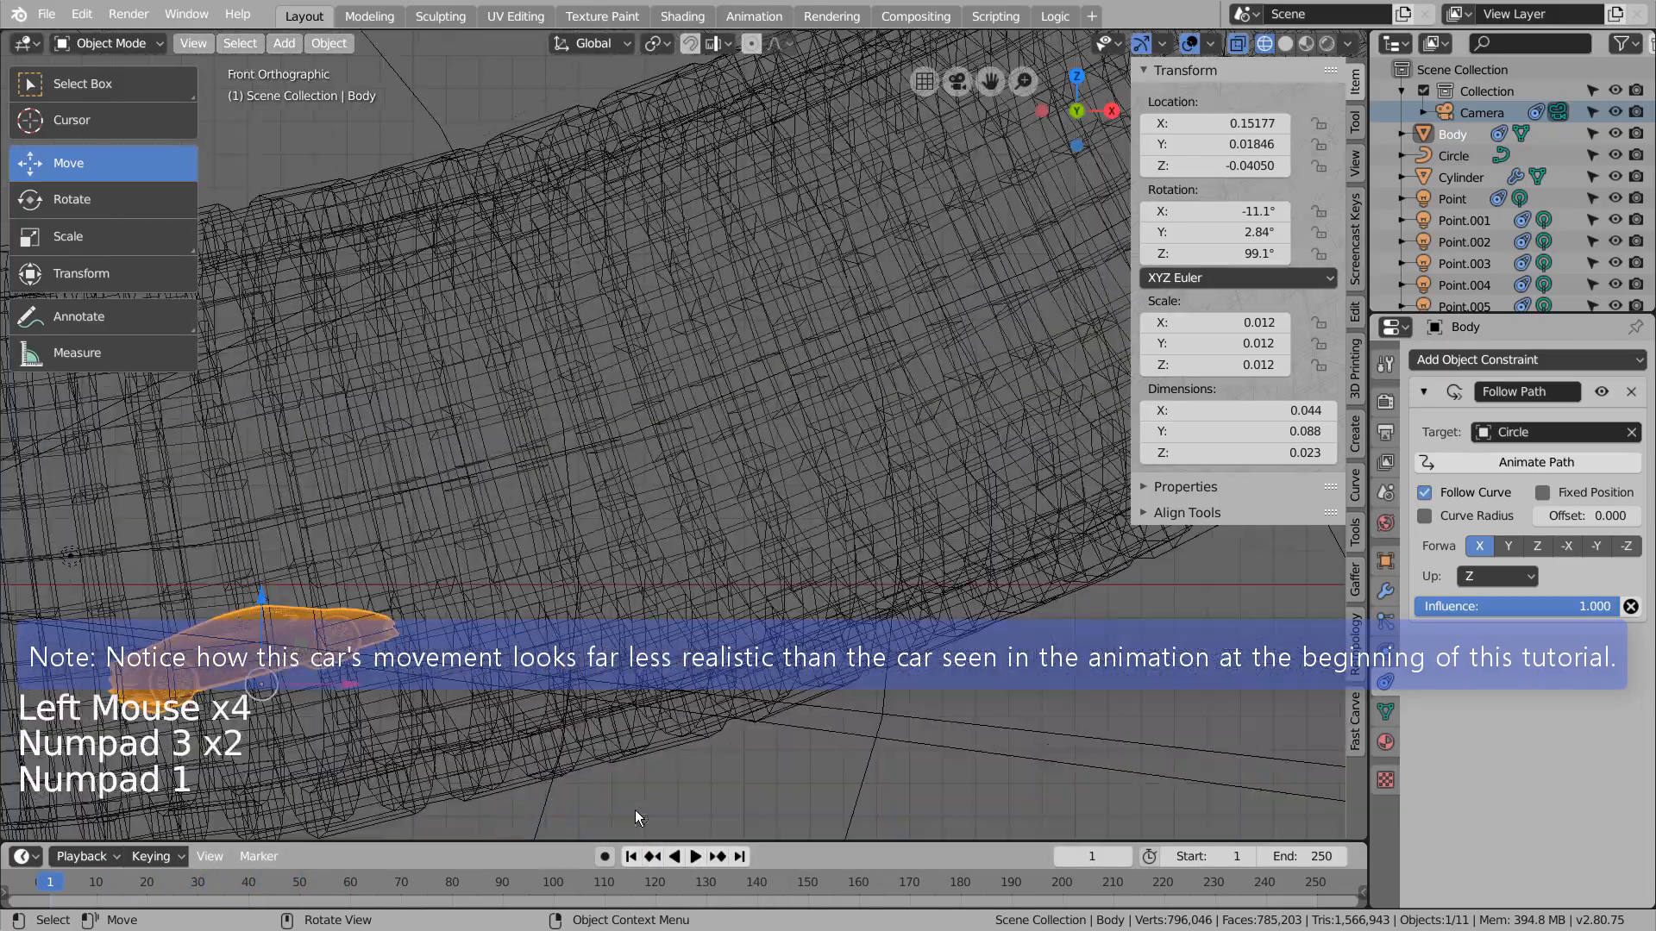
{"action": "key", "text": "r"}
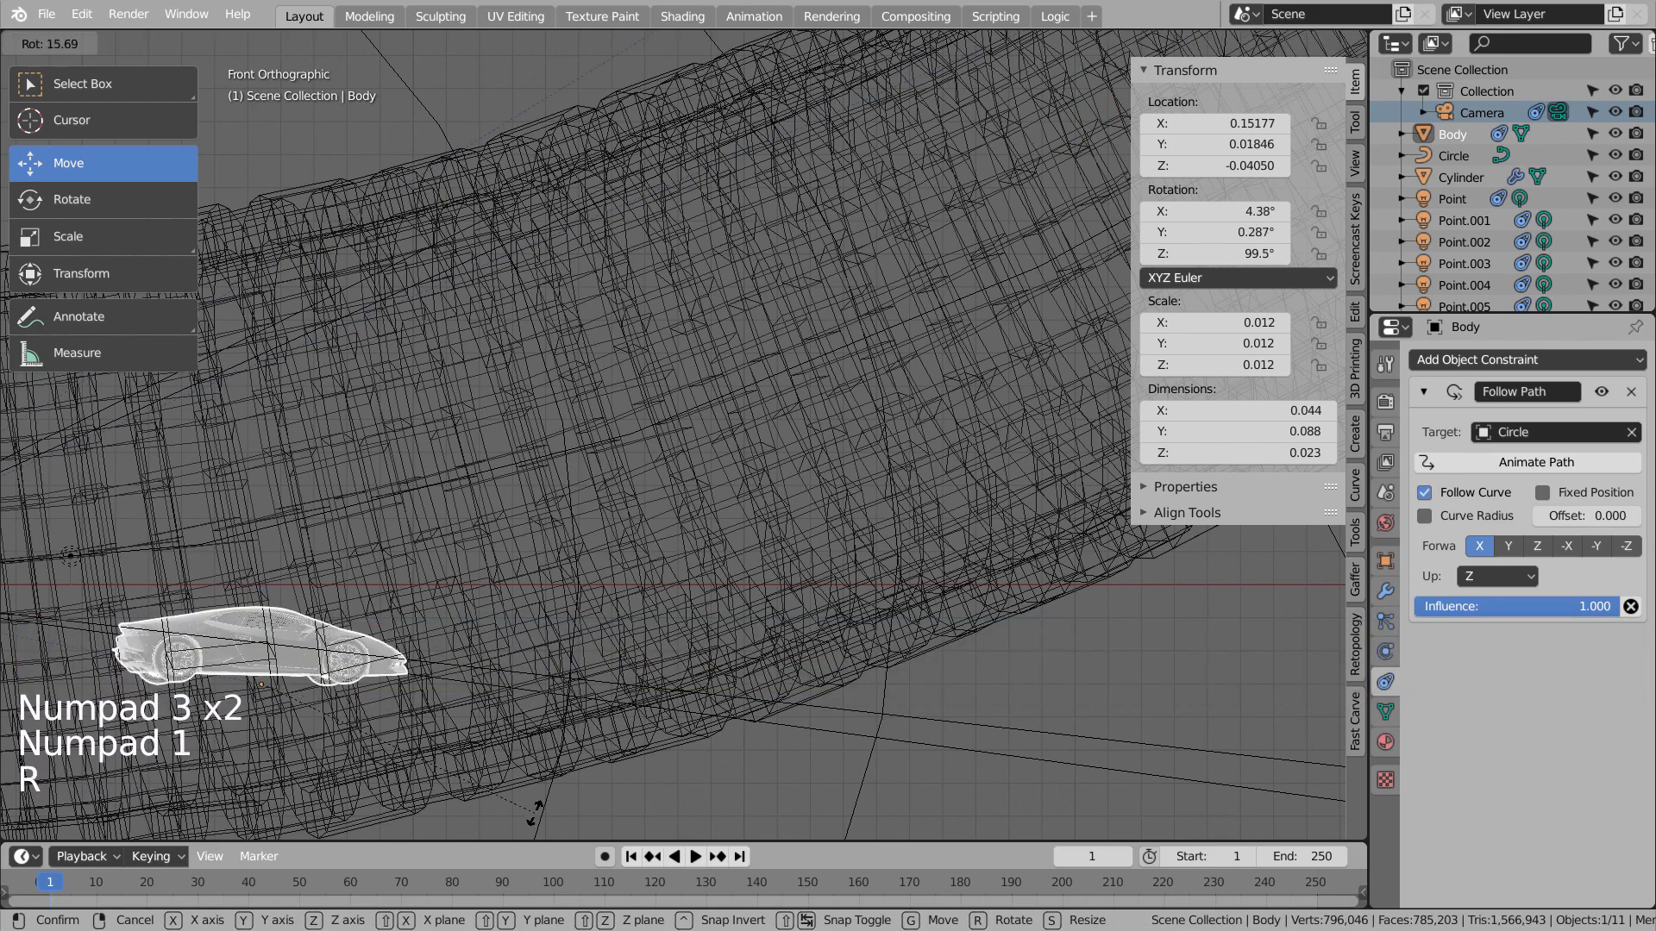
{"action": "left_click", "coordinate": [546, 786]}
{"action": "key", "text": "KP_0"}
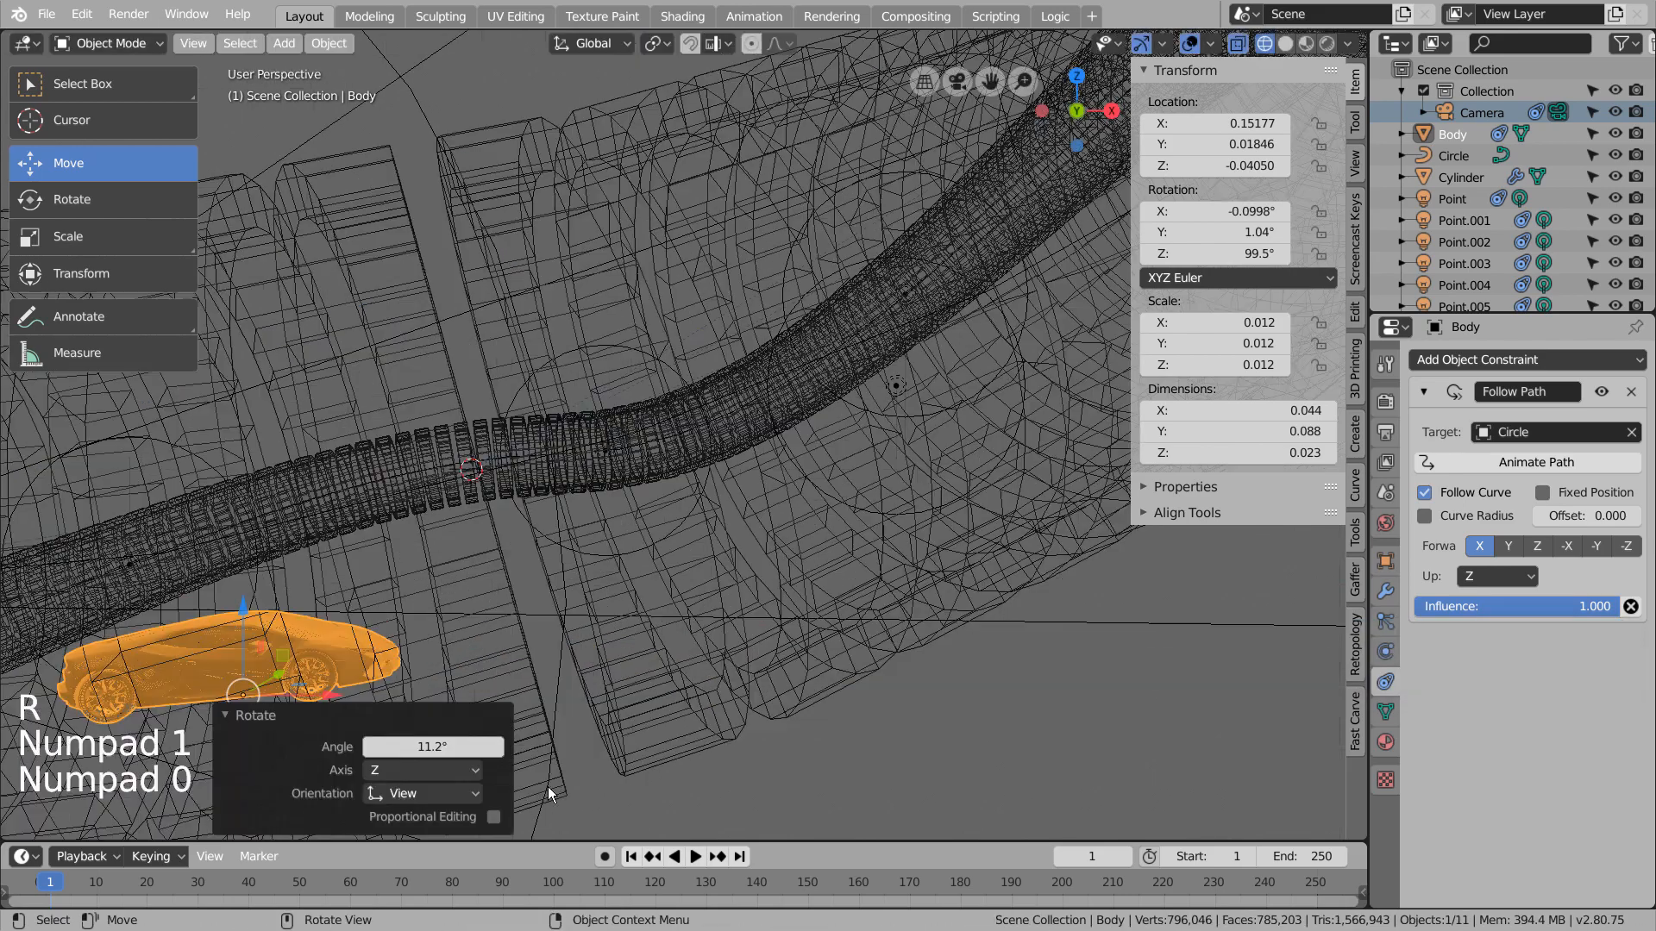
Play the animation to check the car's new tilt, and rewind to the first frame
{"action": "left_click", "coordinate": [694, 863]}
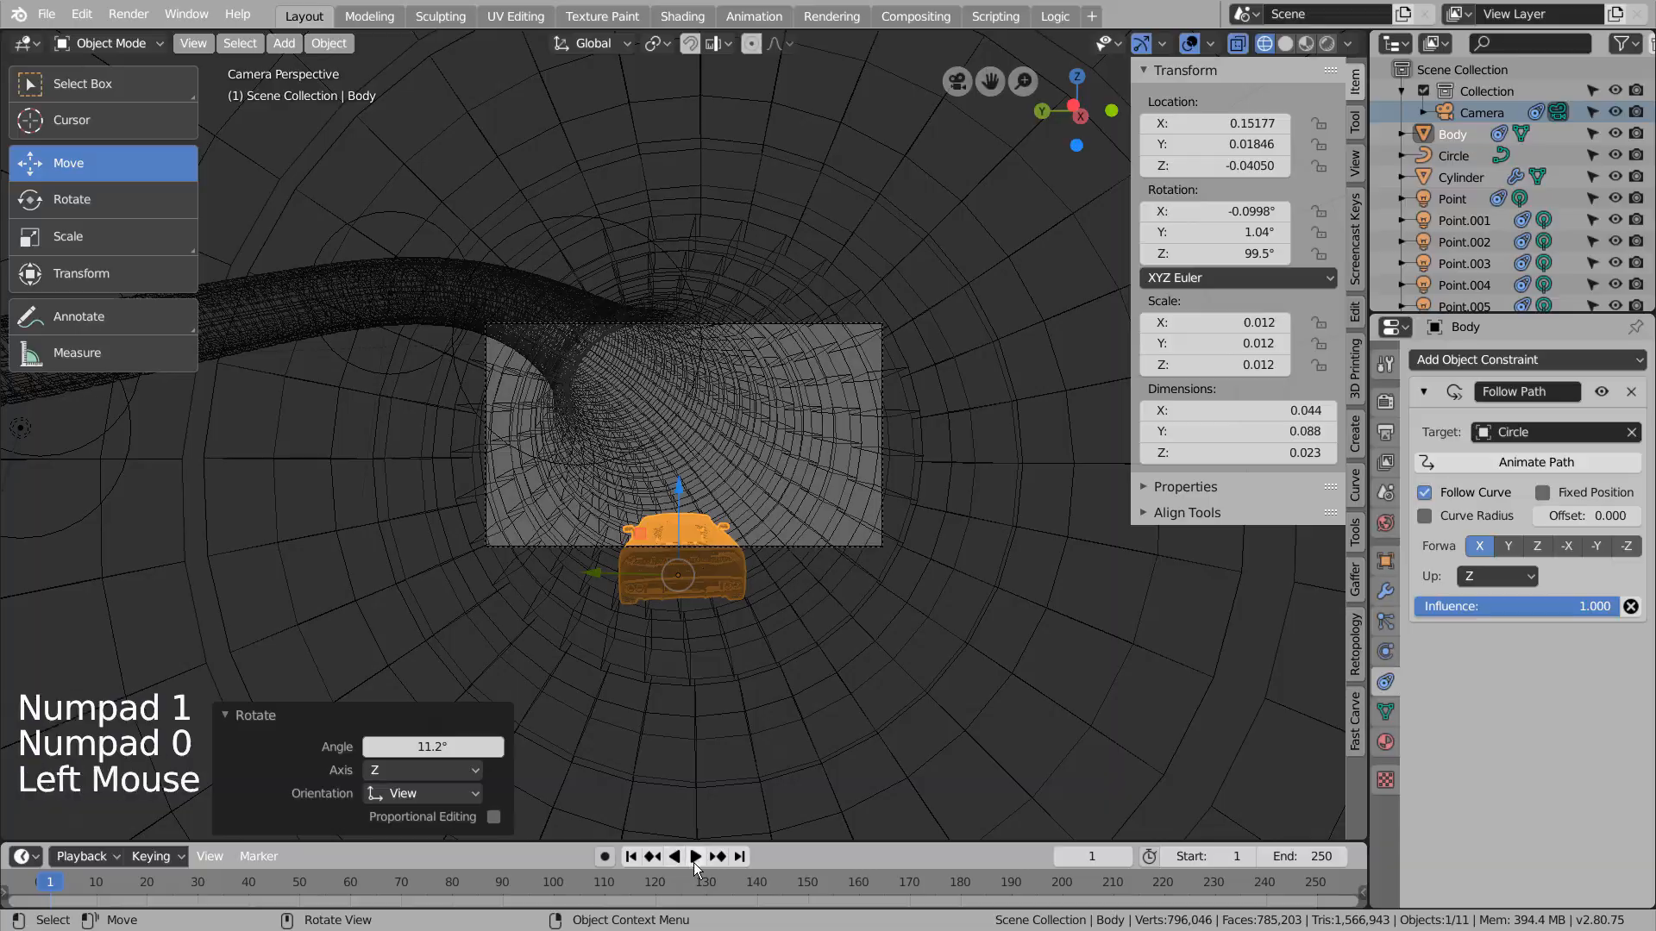
{"action": "left_click", "coordinate": [695, 863]}
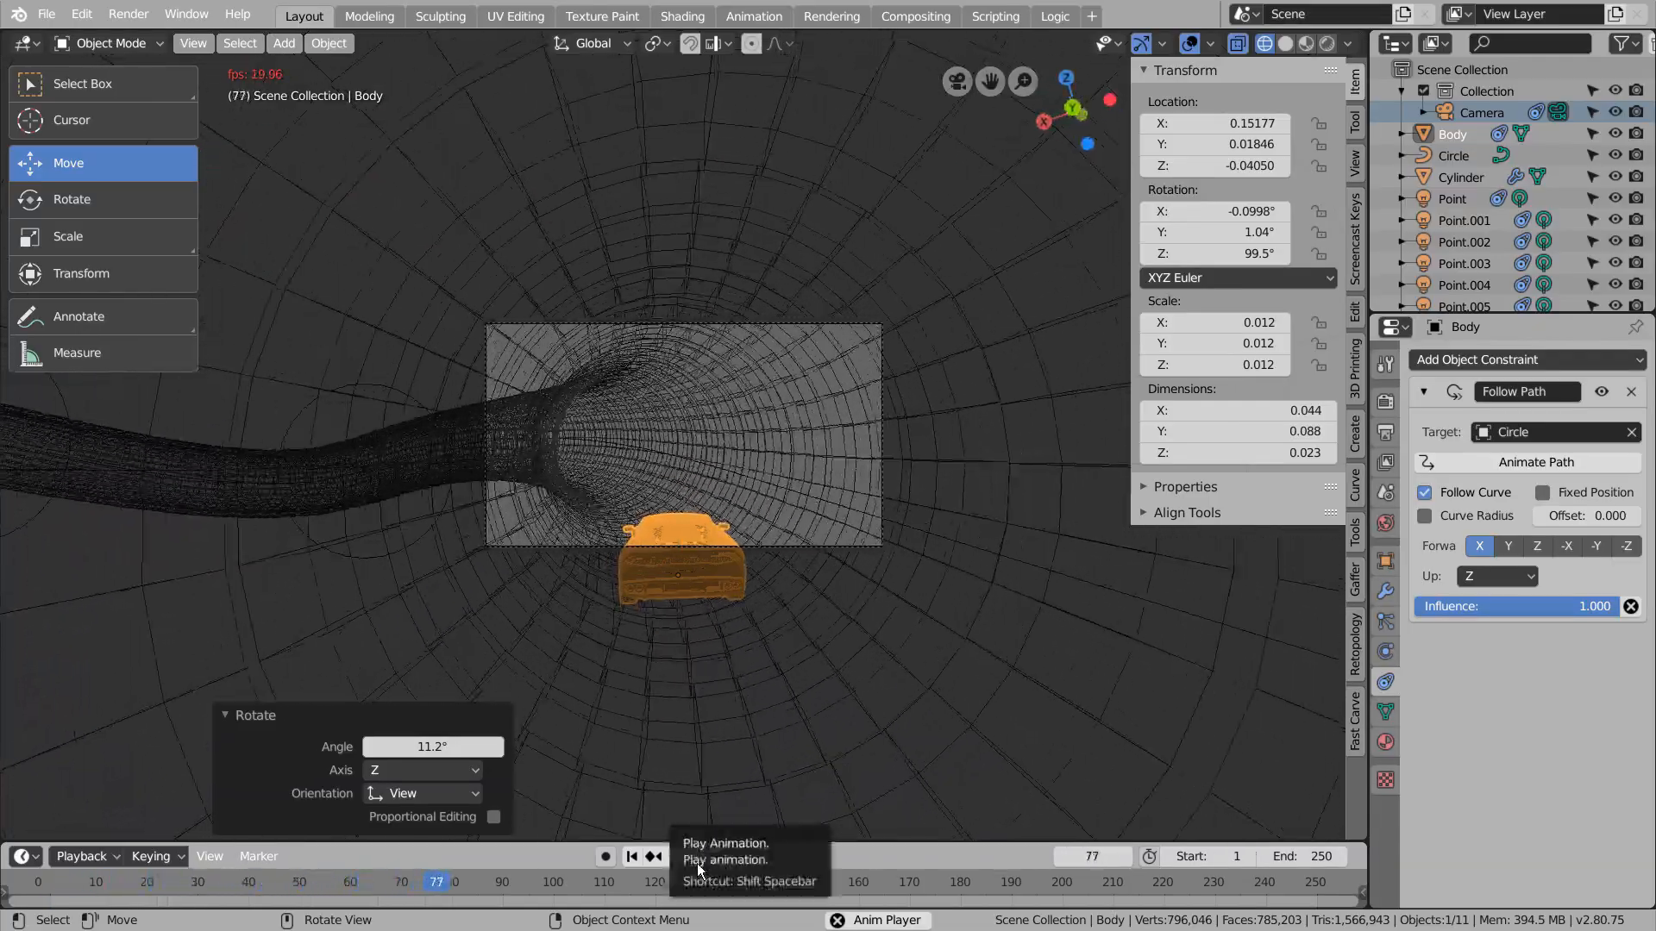
{"action": "left_click", "coordinate": [697, 862]}
{"action": "left_click", "coordinate": [626, 857]}
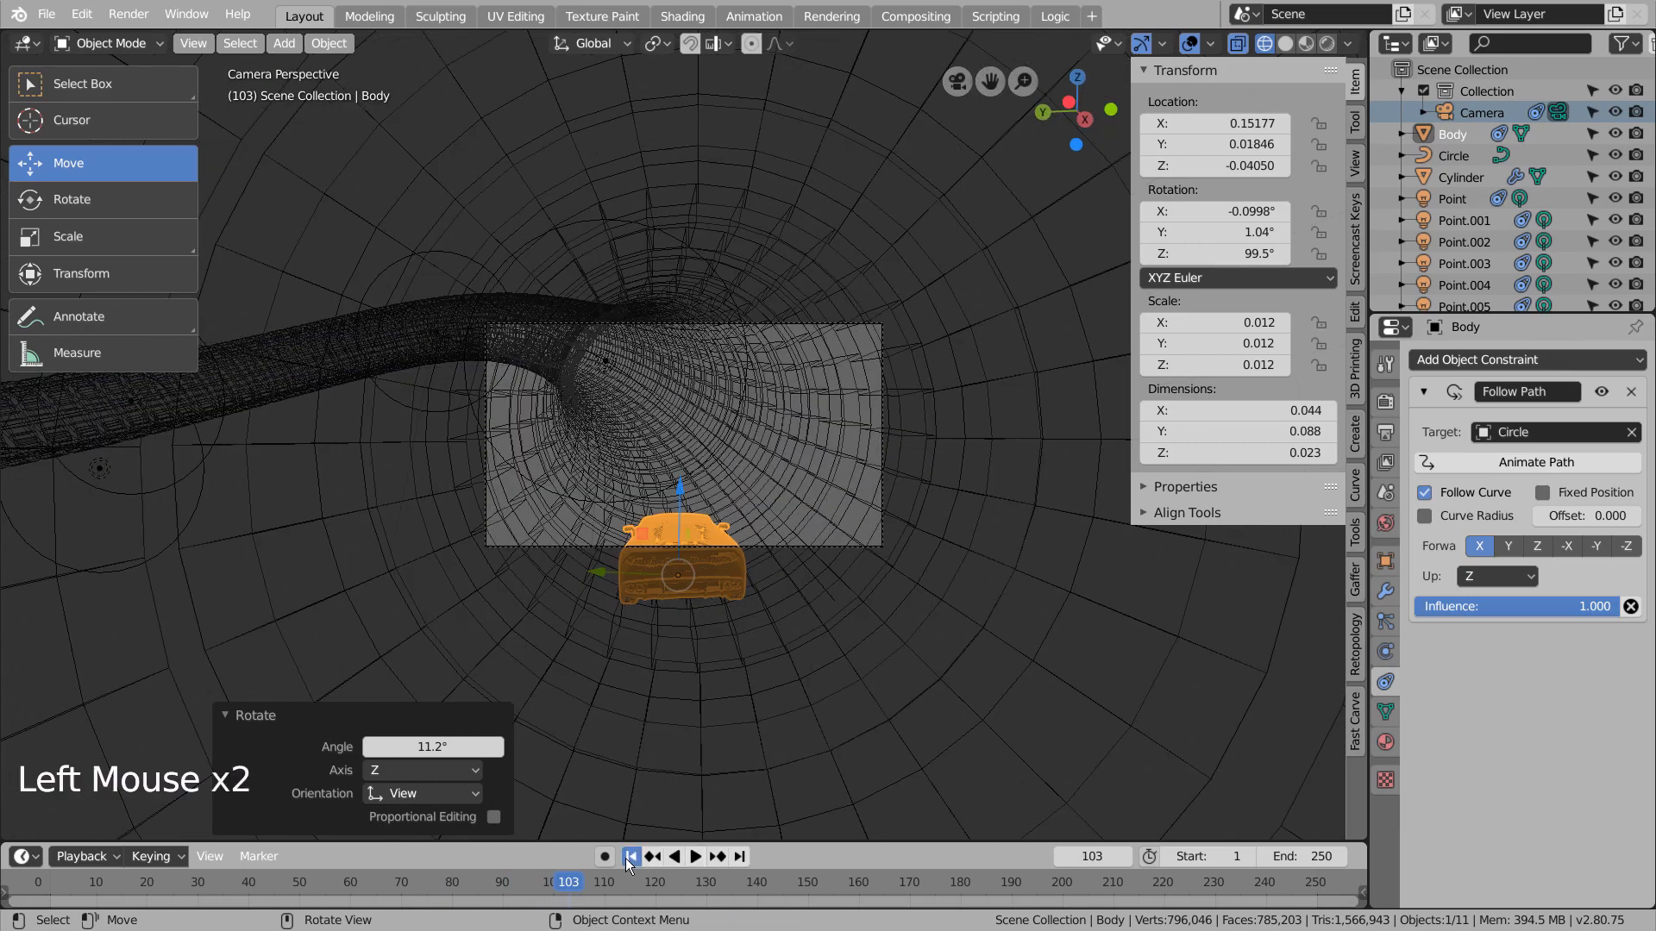
In the front view, lower the car about 0.024 along Z and rotate it about -6.29°
{"action": "key", "text": "KP_3"}
{"action": "key", "text": "KP_1"}
{"action": "key", "text": "KP_3"}
{"action": "key", "text": "KP_3"}
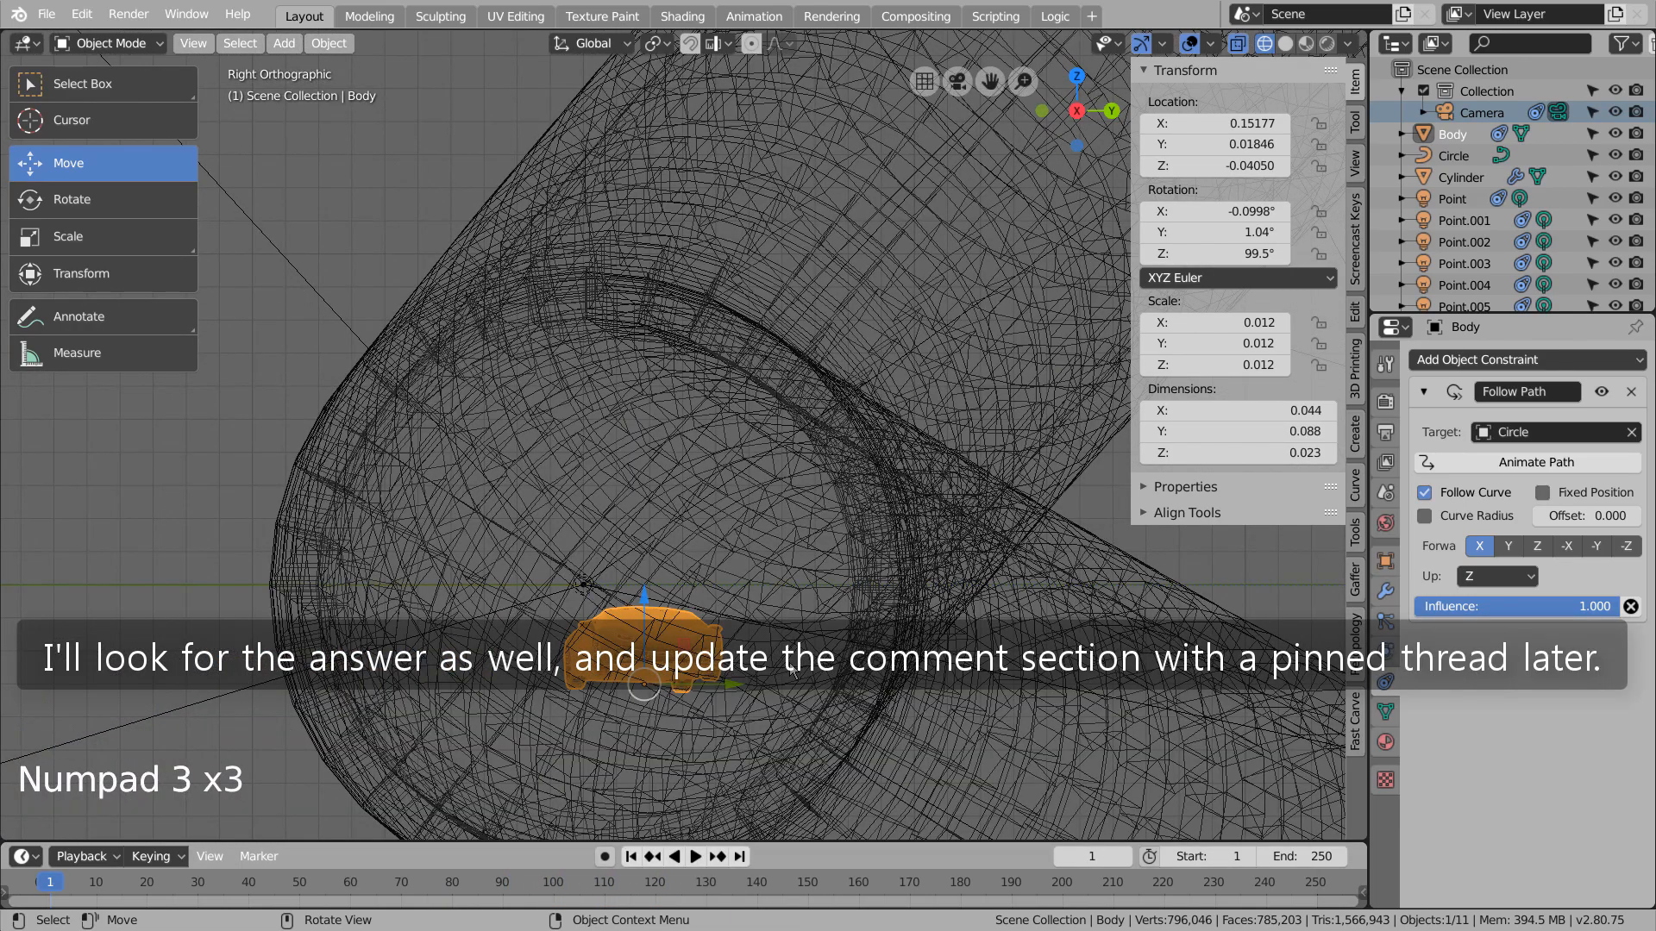
{"action": "key", "text": "KP_1"}
{"action": "left_click_drag", "start_coordinate": [247, 605], "coordinate": [254, 685]}
{"action": "key", "text": "r"}
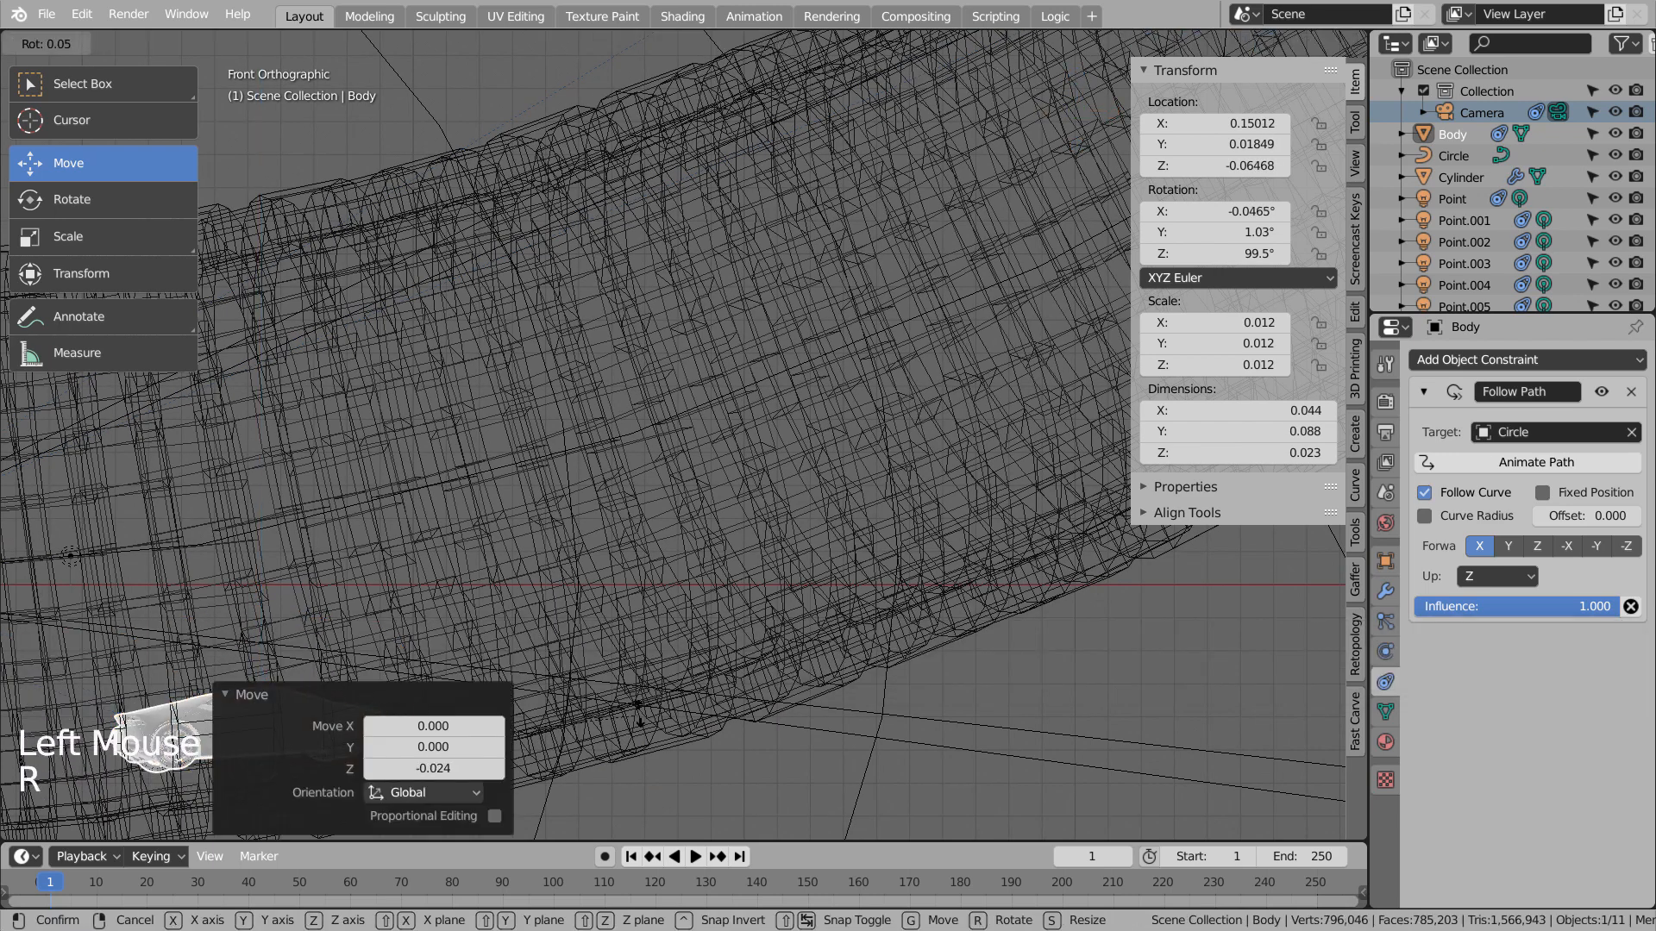
{"action": "left_click", "coordinate": [639, 671]}
{"action": "key", "text": "KP_0"}
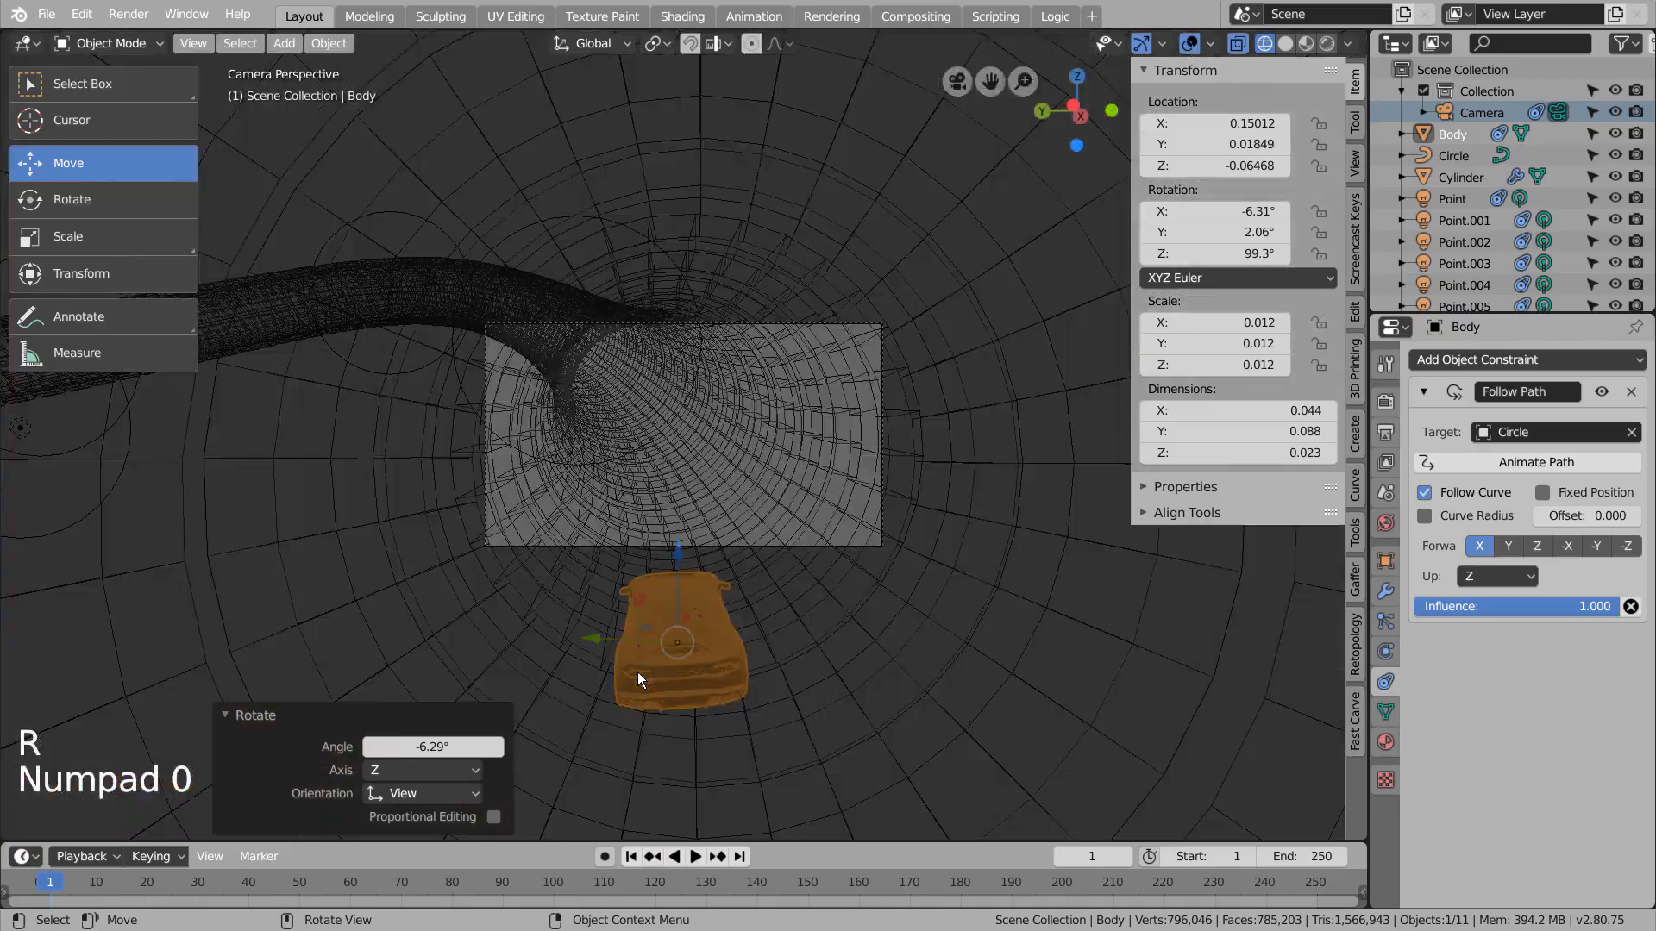
In the front view, shift the car about 0.081 along X and 0.016 along Z, and rotate it about -4.91°
{"action": "middle_click_drag", "start_coordinate": [676, 562], "coordinate": [697, 681]}
{"action": "scroll", "coordinate": [670, 707], "scroll_direction": "down", "scroll_amount": 4}
{"action": "key", "text": "KP_3"}
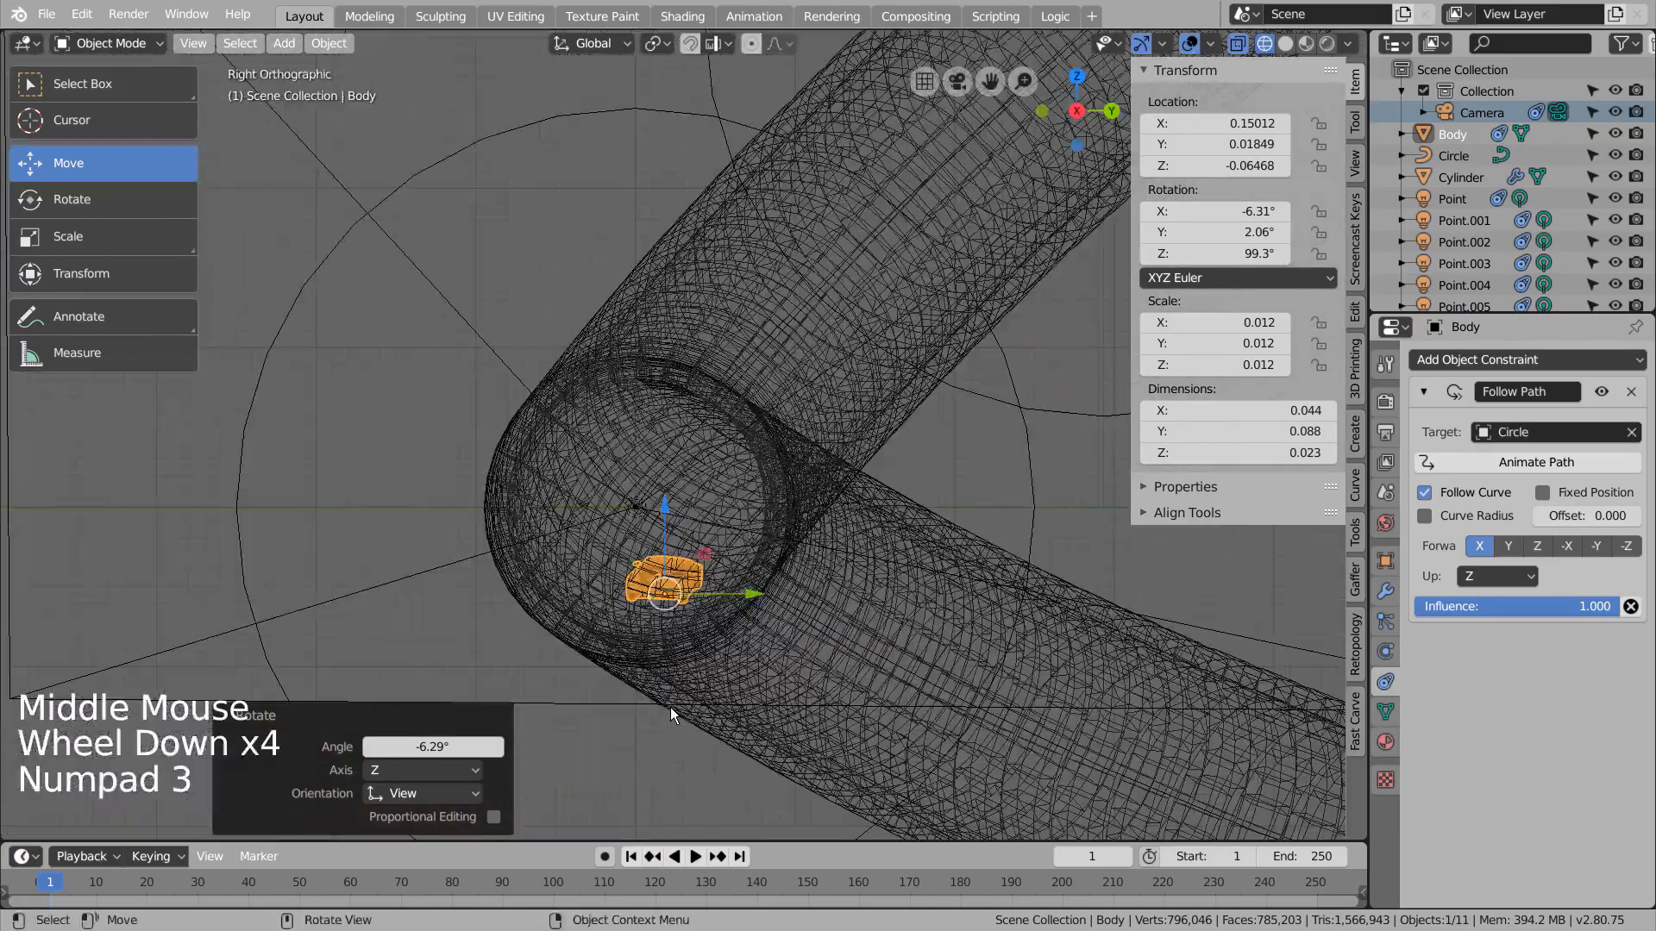
{"action": "key", "text": "KP_1"}
{"action": "left_click_drag", "start_coordinate": [572, 580], "coordinate": [667, 578]}
{"action": "key", "text": "g"}
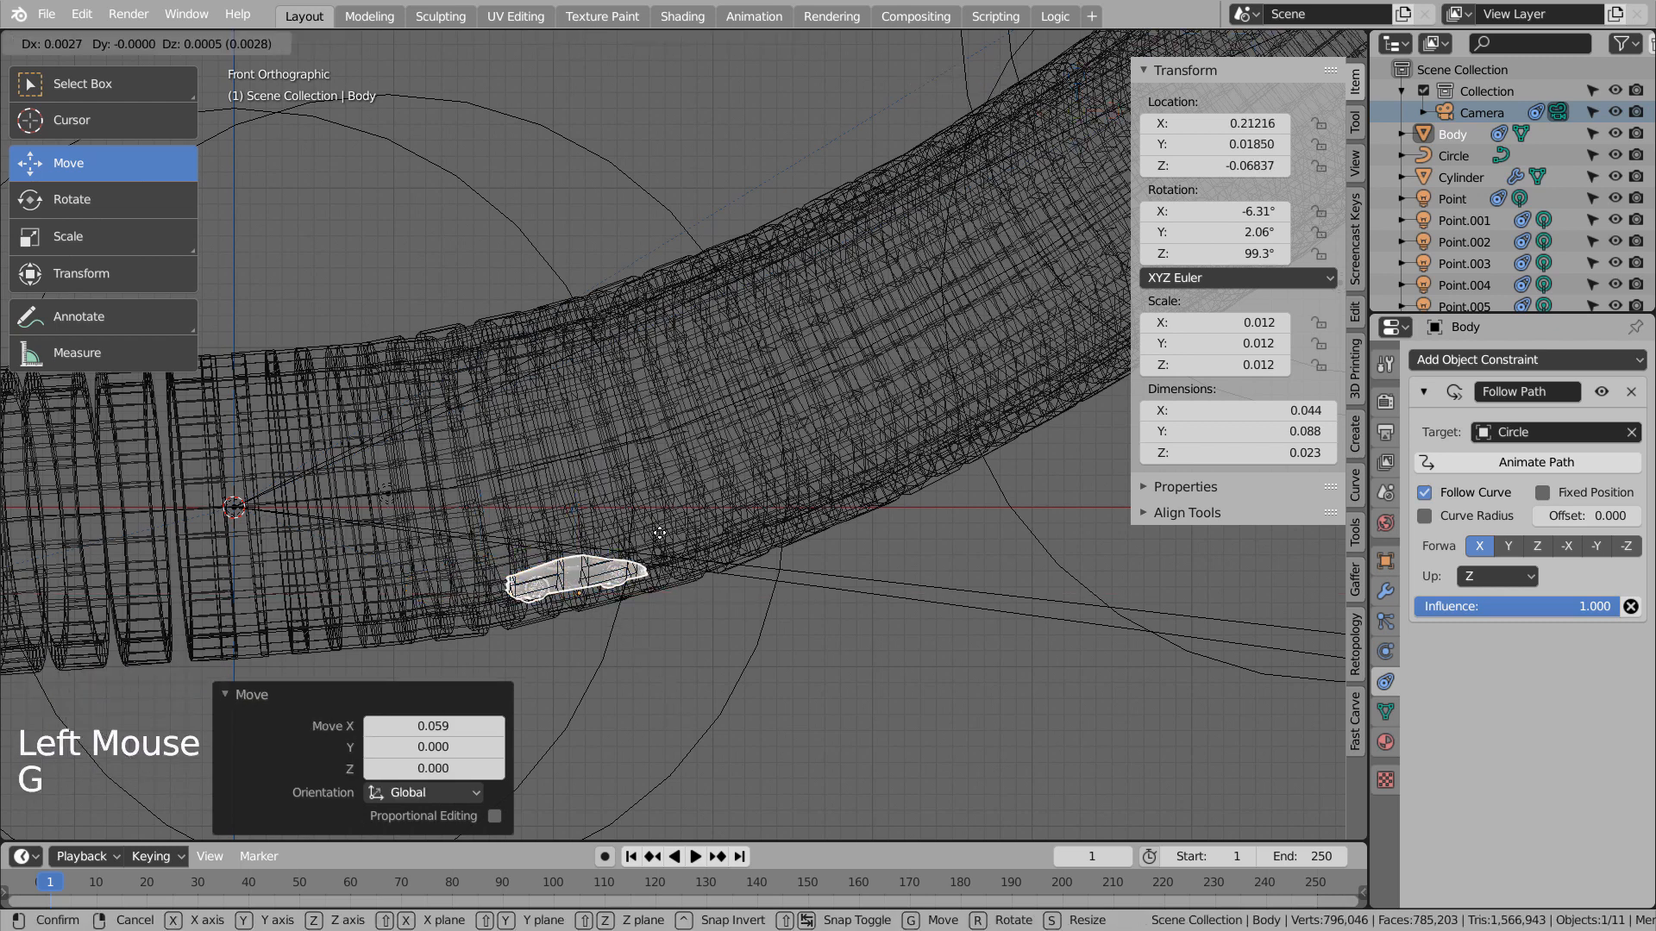
{"action": "key", "text": "r"}
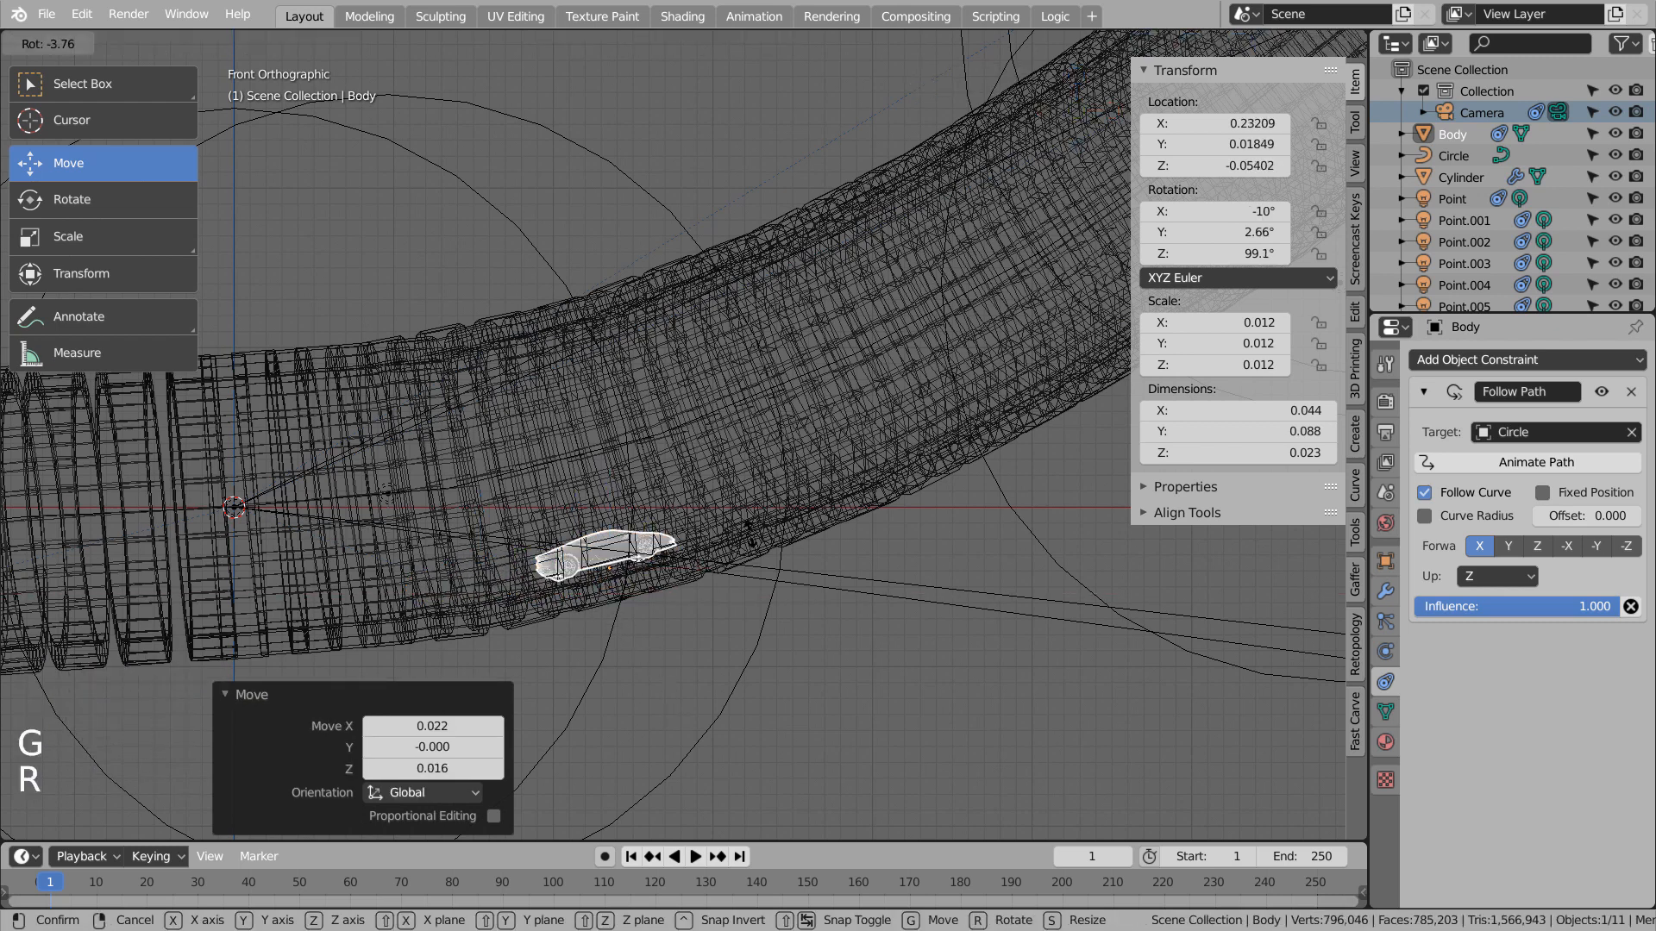
{"action": "key", "text": "Return"}
{"action": "key", "text": "KP_0"}
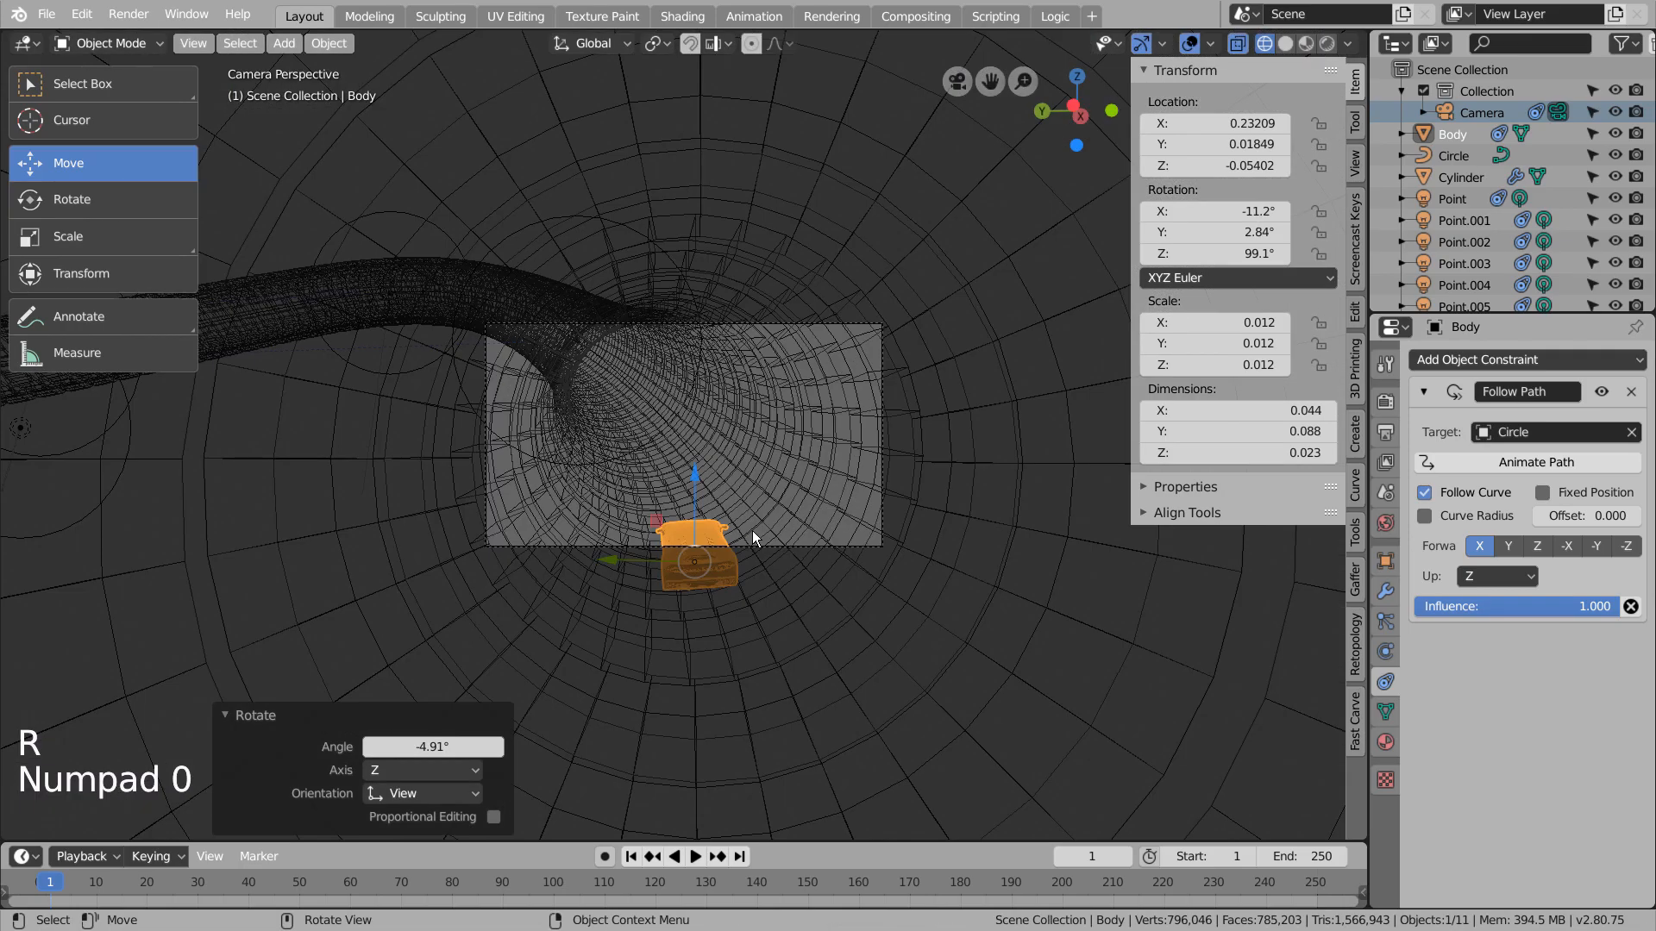
Play the animation through the camera to check the repositioned car, and rewind to the first frame
{"action": "left_click", "coordinate": [686, 849]}
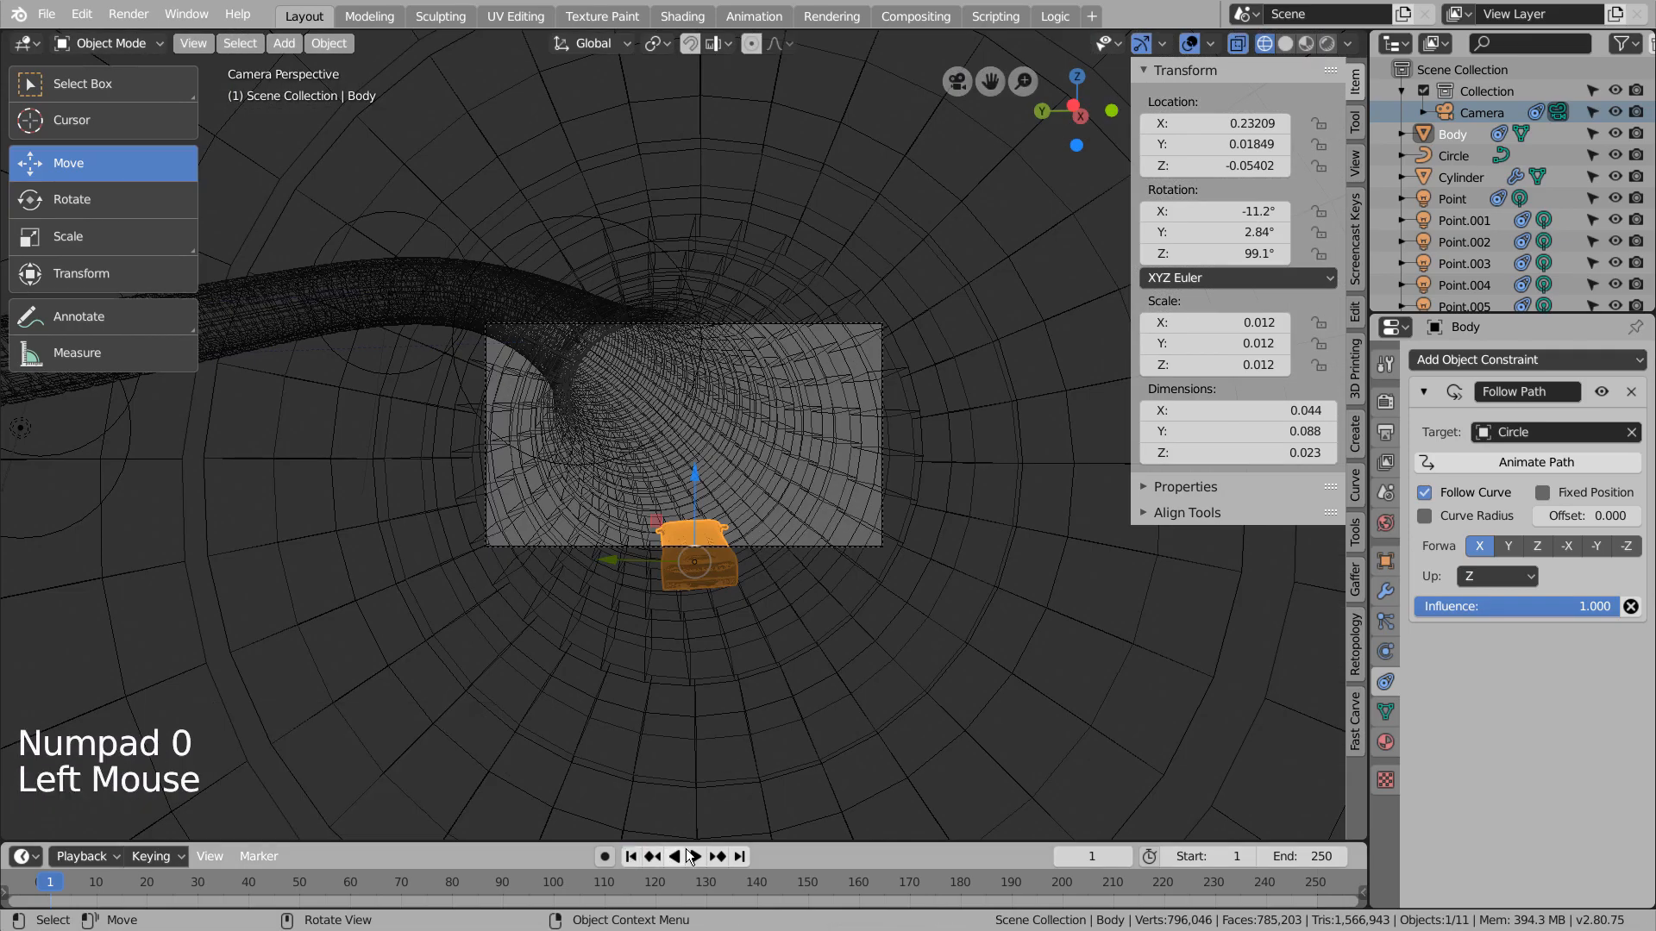
{"action": "left_click", "coordinate": [690, 852]}
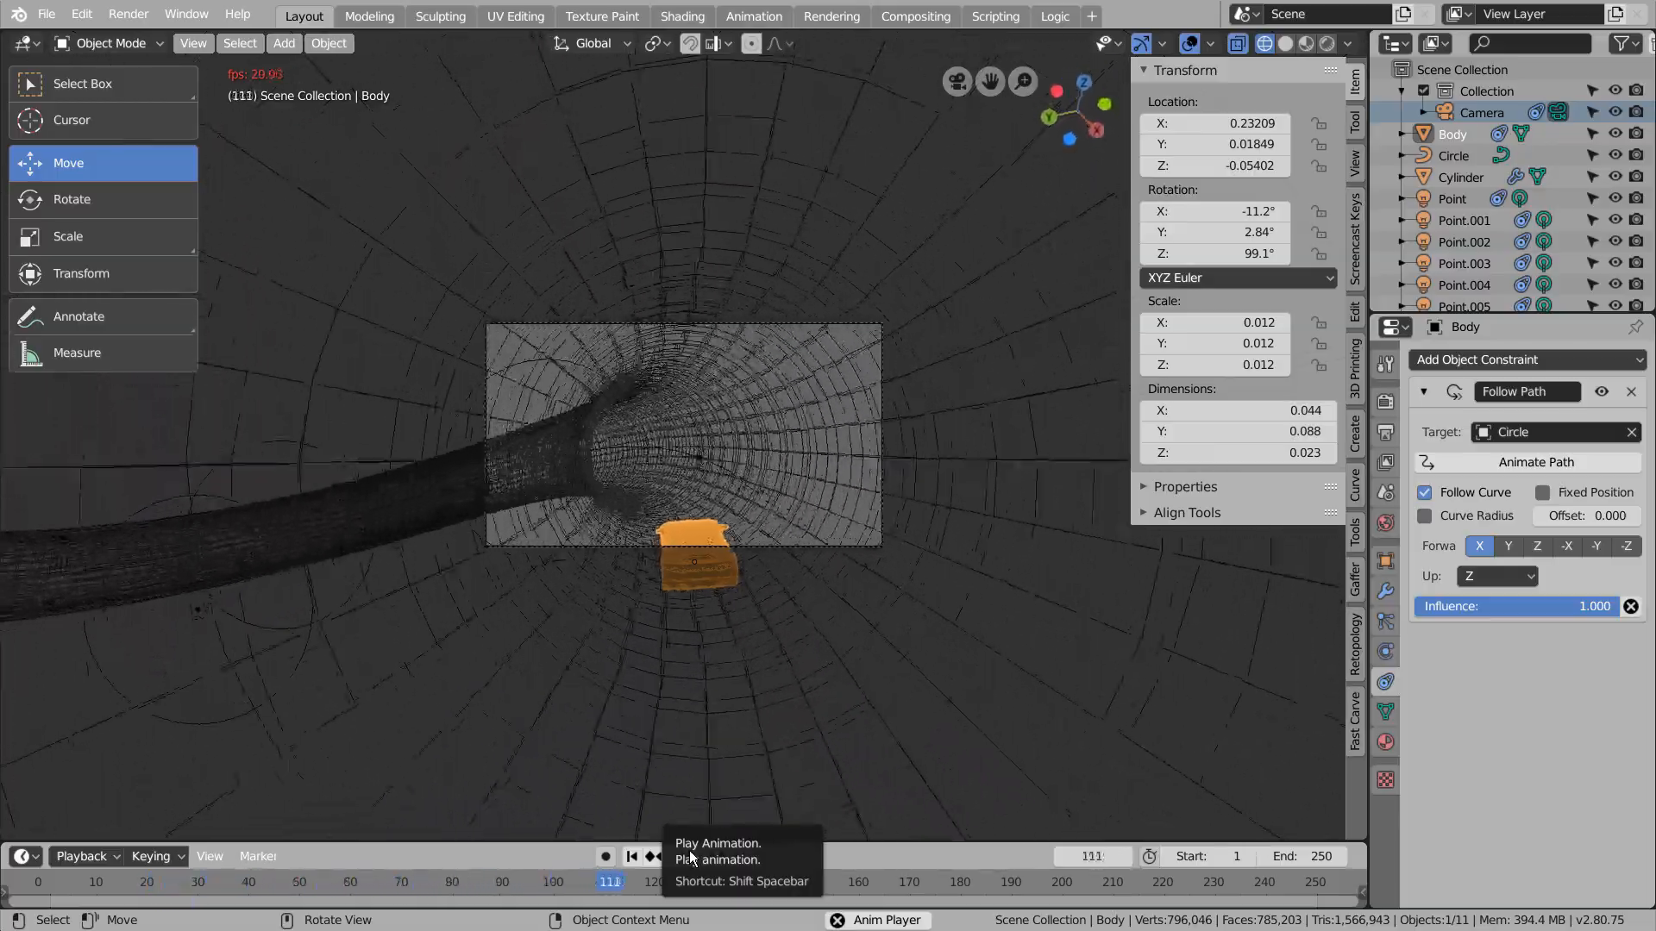
{"action": "left_click", "coordinate": [690, 854]}
{"action": "left_click", "coordinate": [633, 856]}
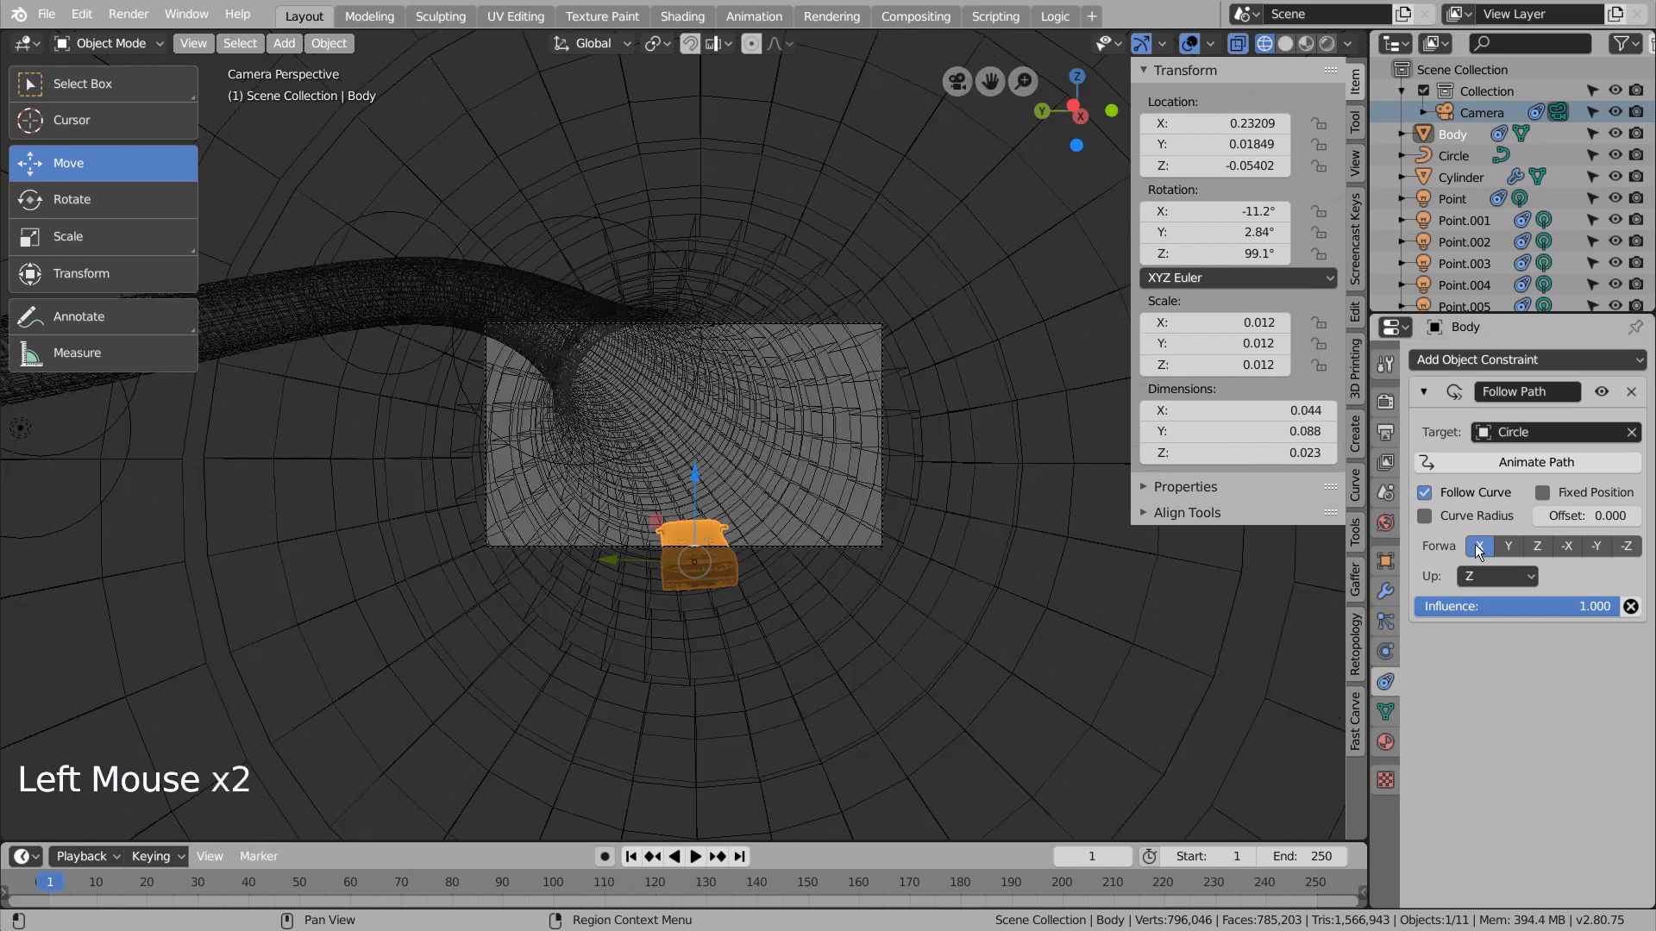
Select the camera and examine its Follow Path constraint and lens settings
{"action": "left_click", "coordinate": [1475, 113]}
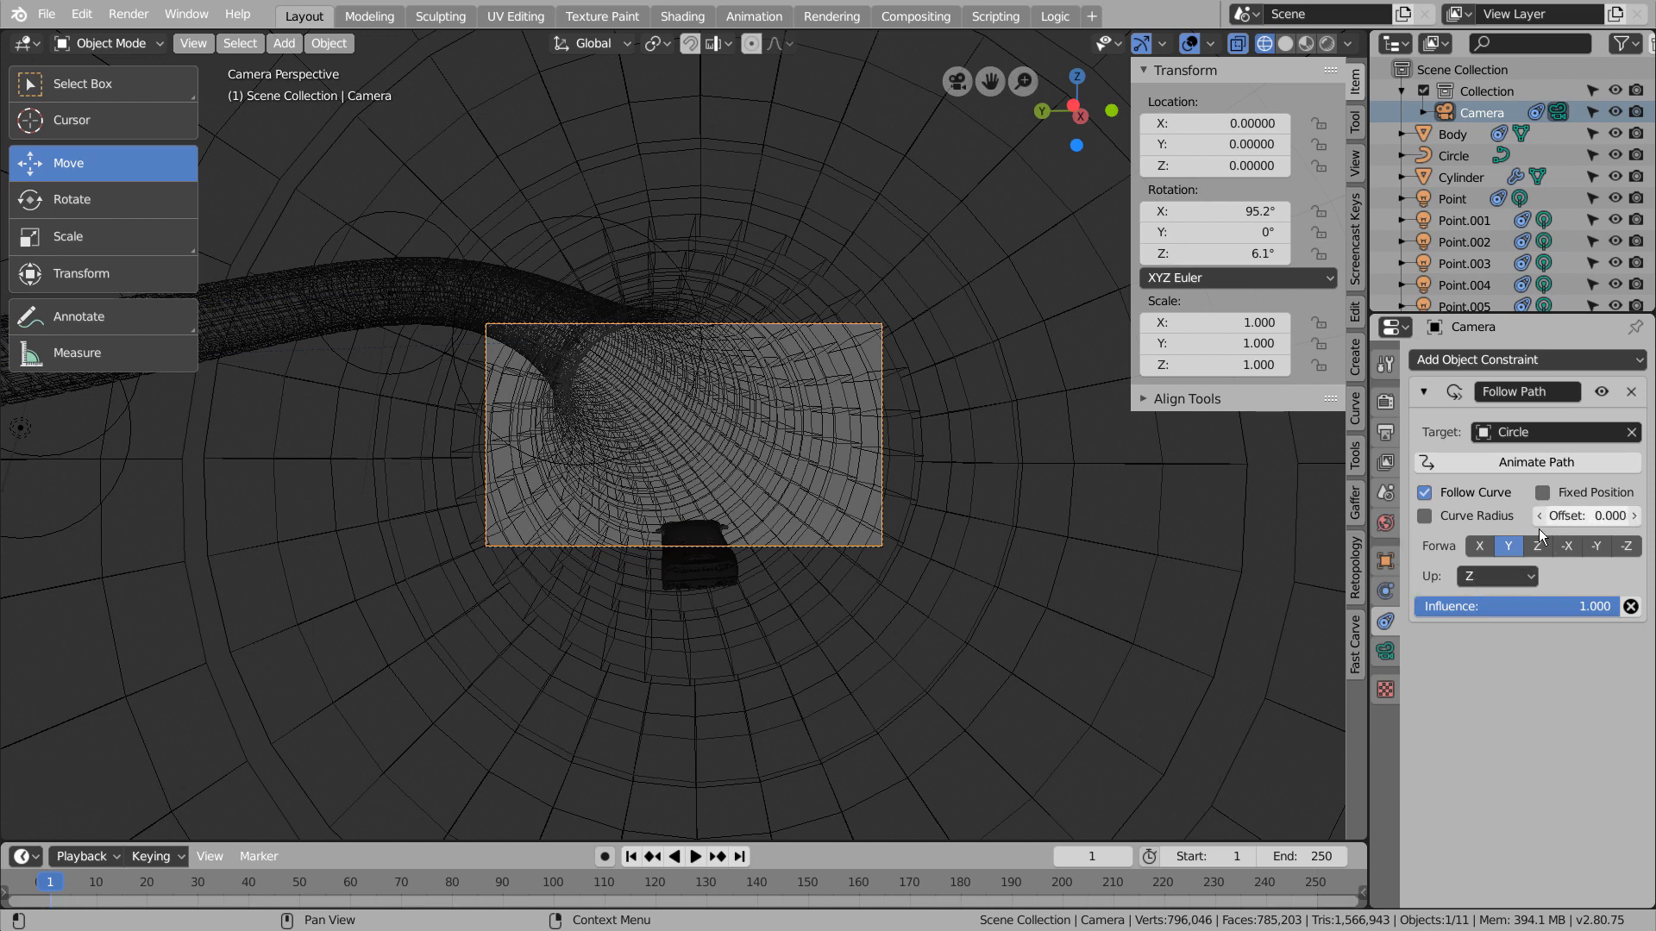
{"action": "left_click", "coordinate": [1386, 652]}
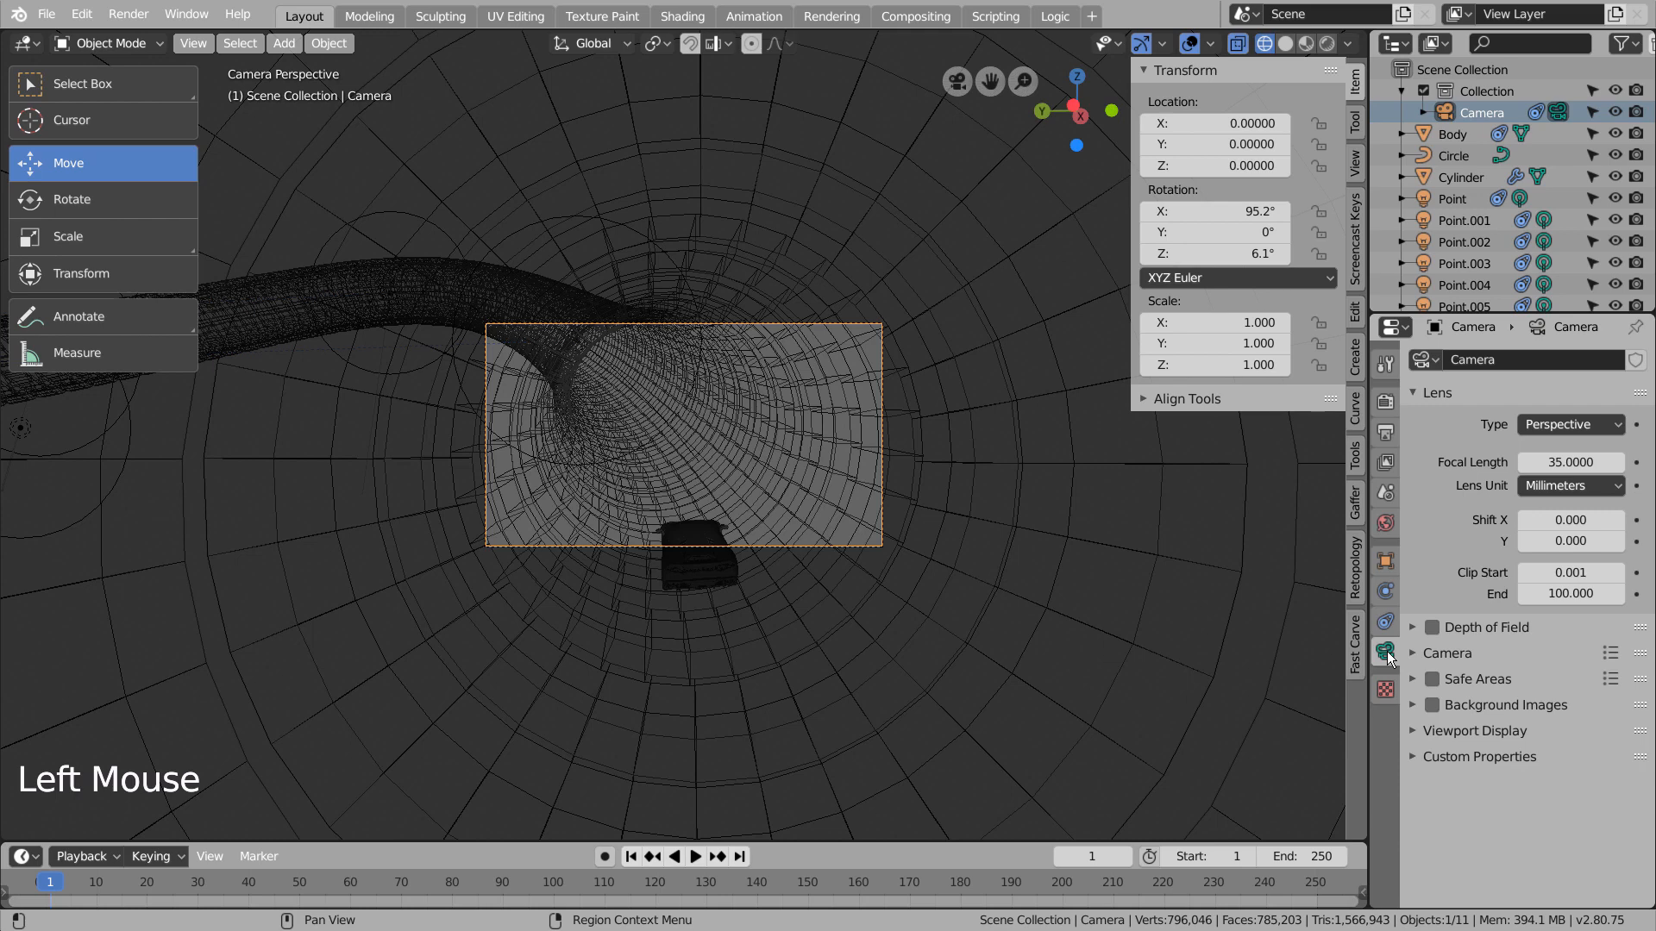
{"action": "left_click", "coordinate": [1389, 590]}
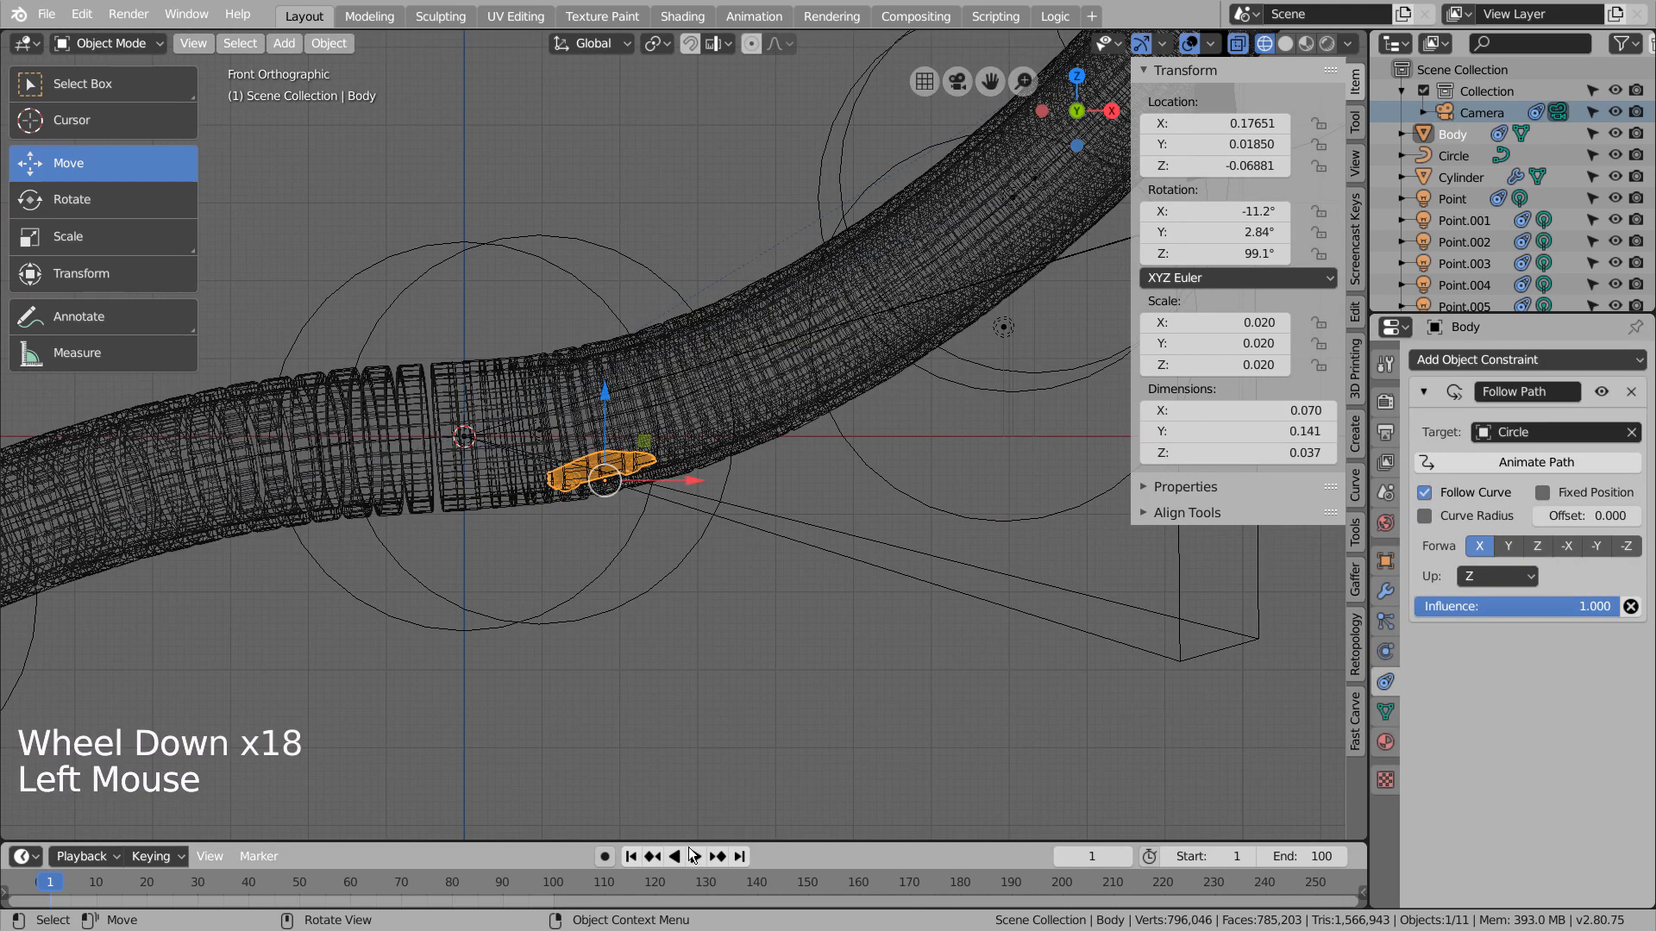
In the front view, rotate the car by 7.01° and again by 3.75° to align it with the tunnel floor
{"action": "key", "text": "r"}
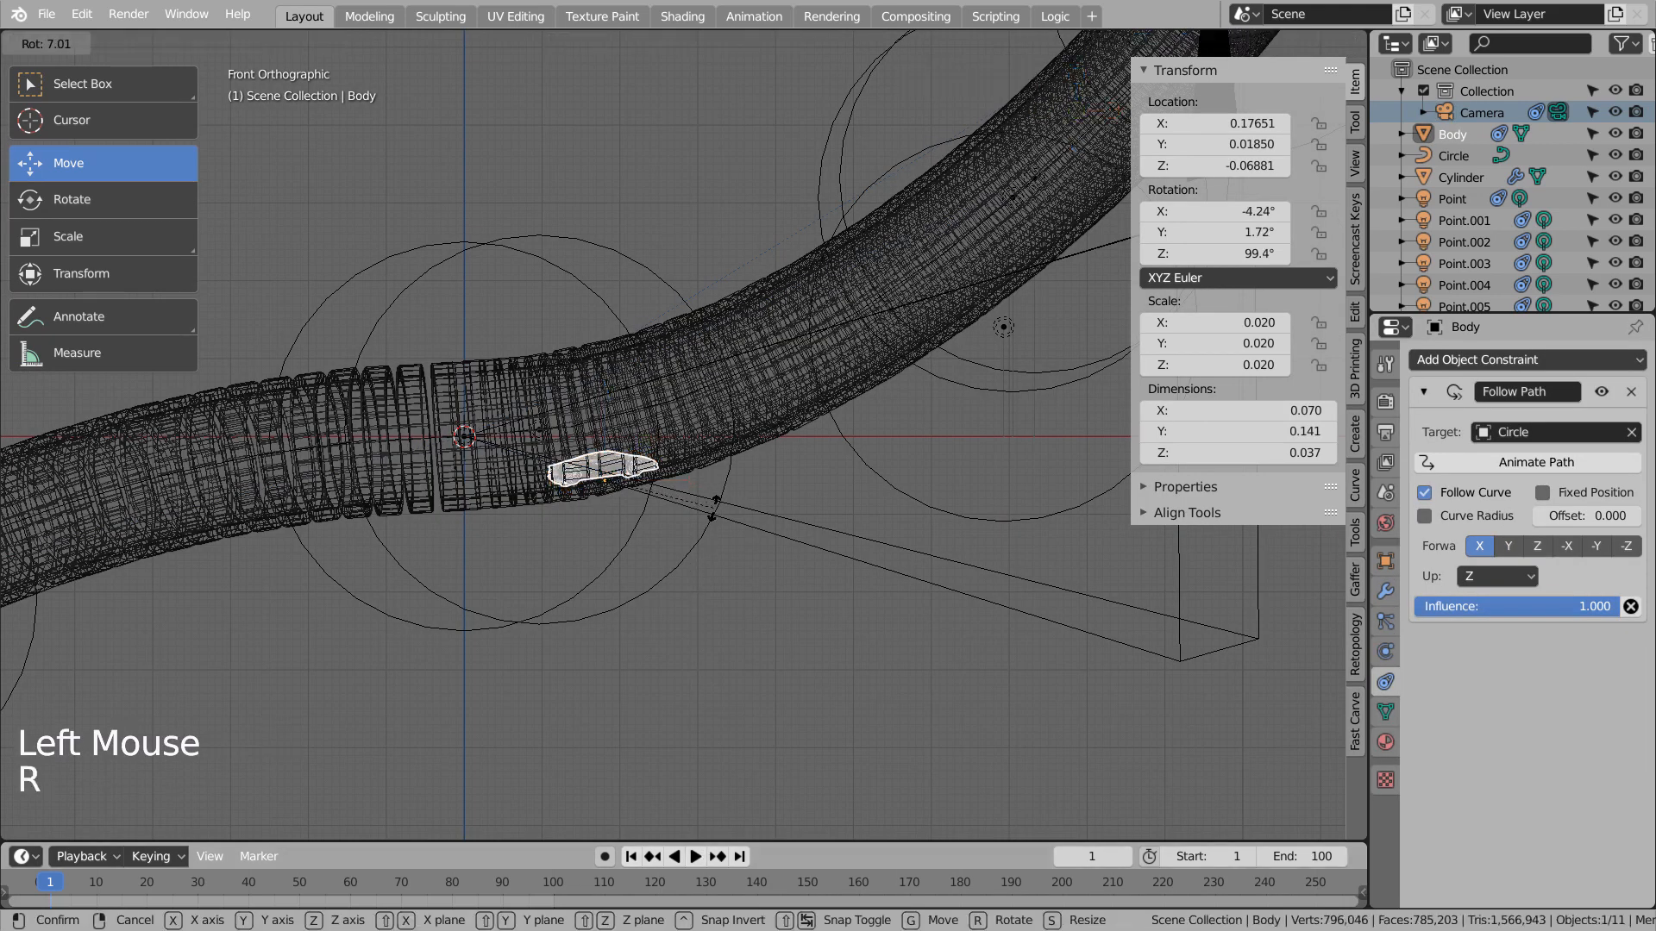
{"action": "left_click", "coordinate": [714, 509]}
{"action": "key", "text": "r"}
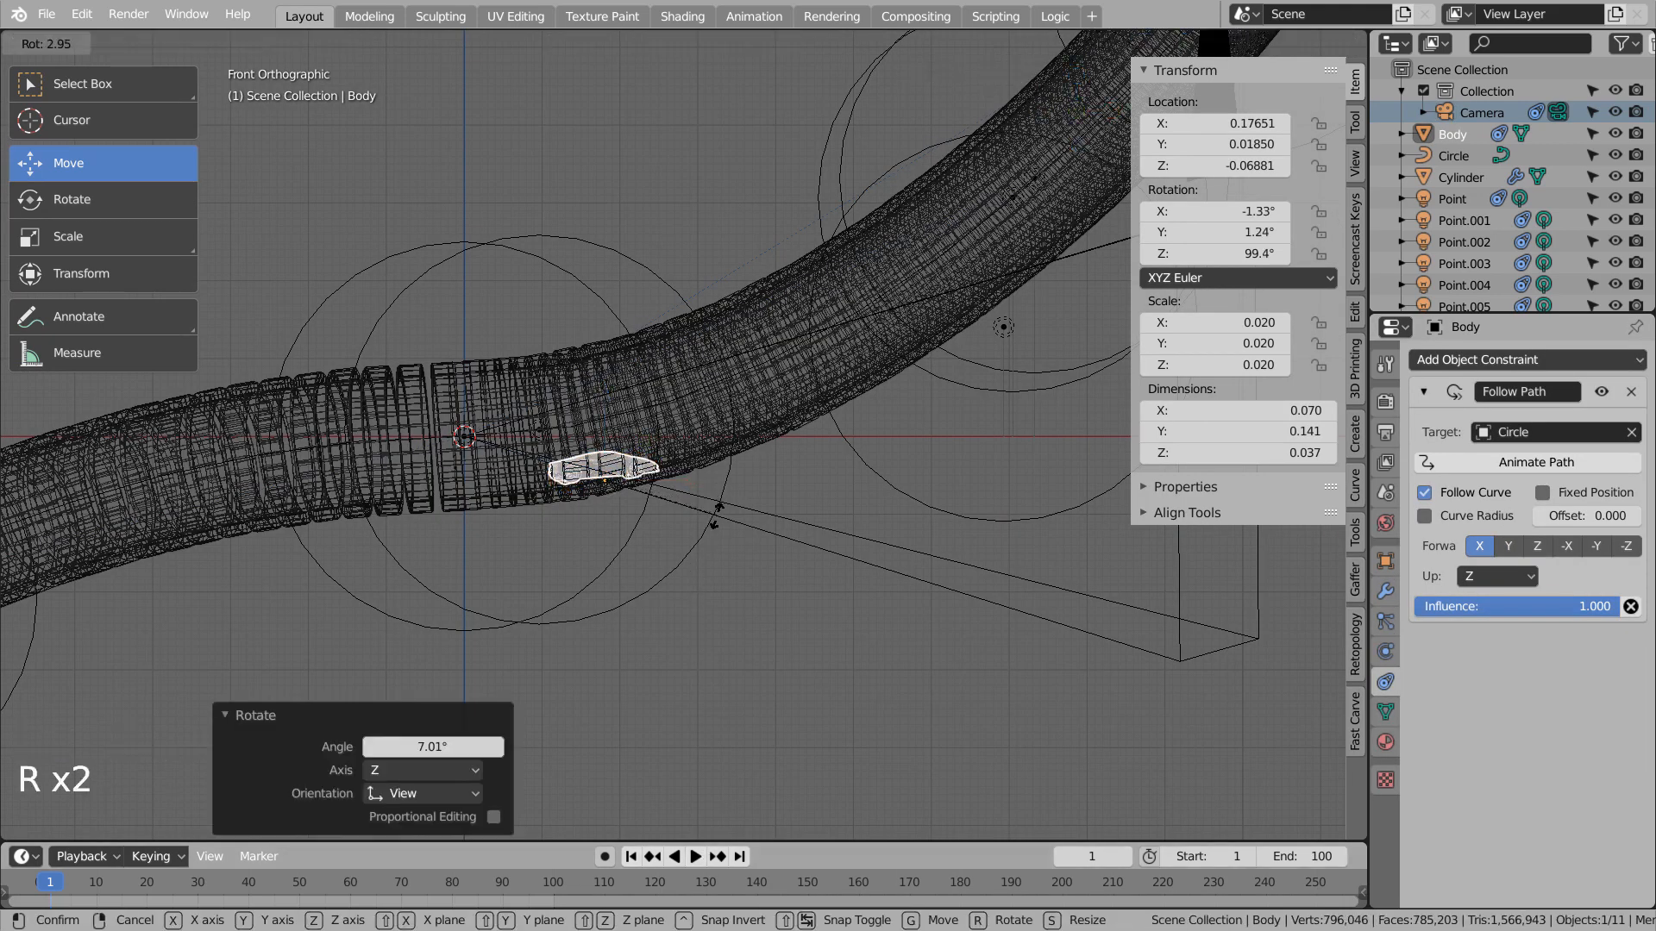
{"action": "left_click", "coordinate": [717, 515]}
Play the animation through the camera to check the car's new angle, and try Animate Path on its Follow Path constraint
{"action": "key", "text": "KP_0"}
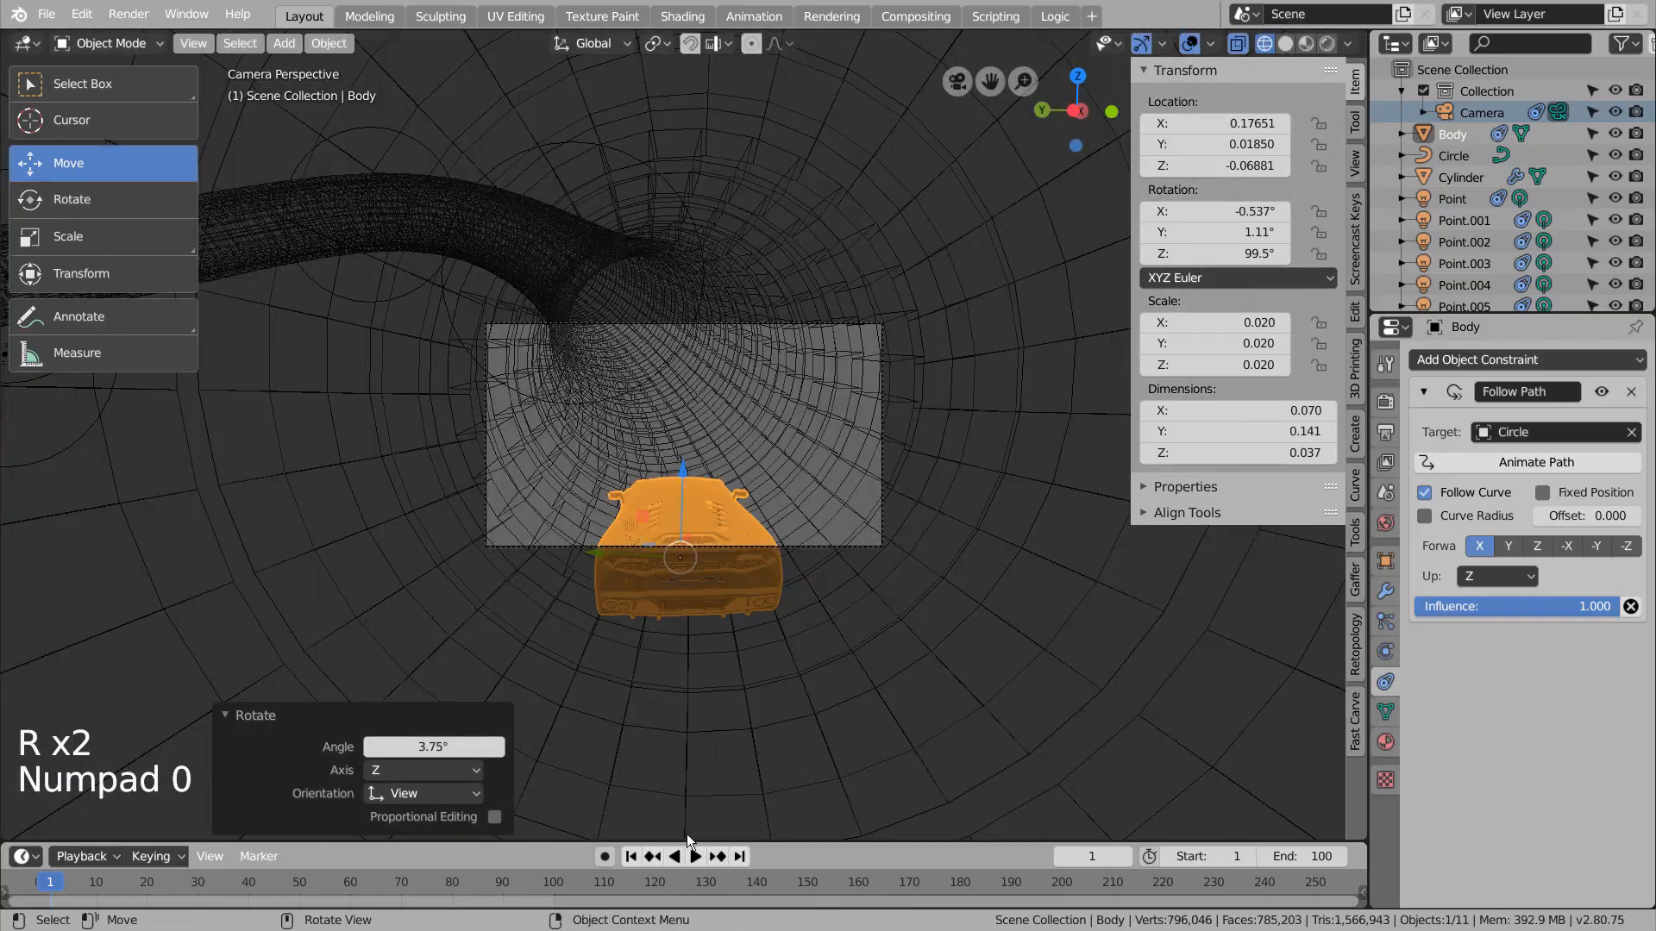
{"action": "left_click", "coordinate": [700, 856]}
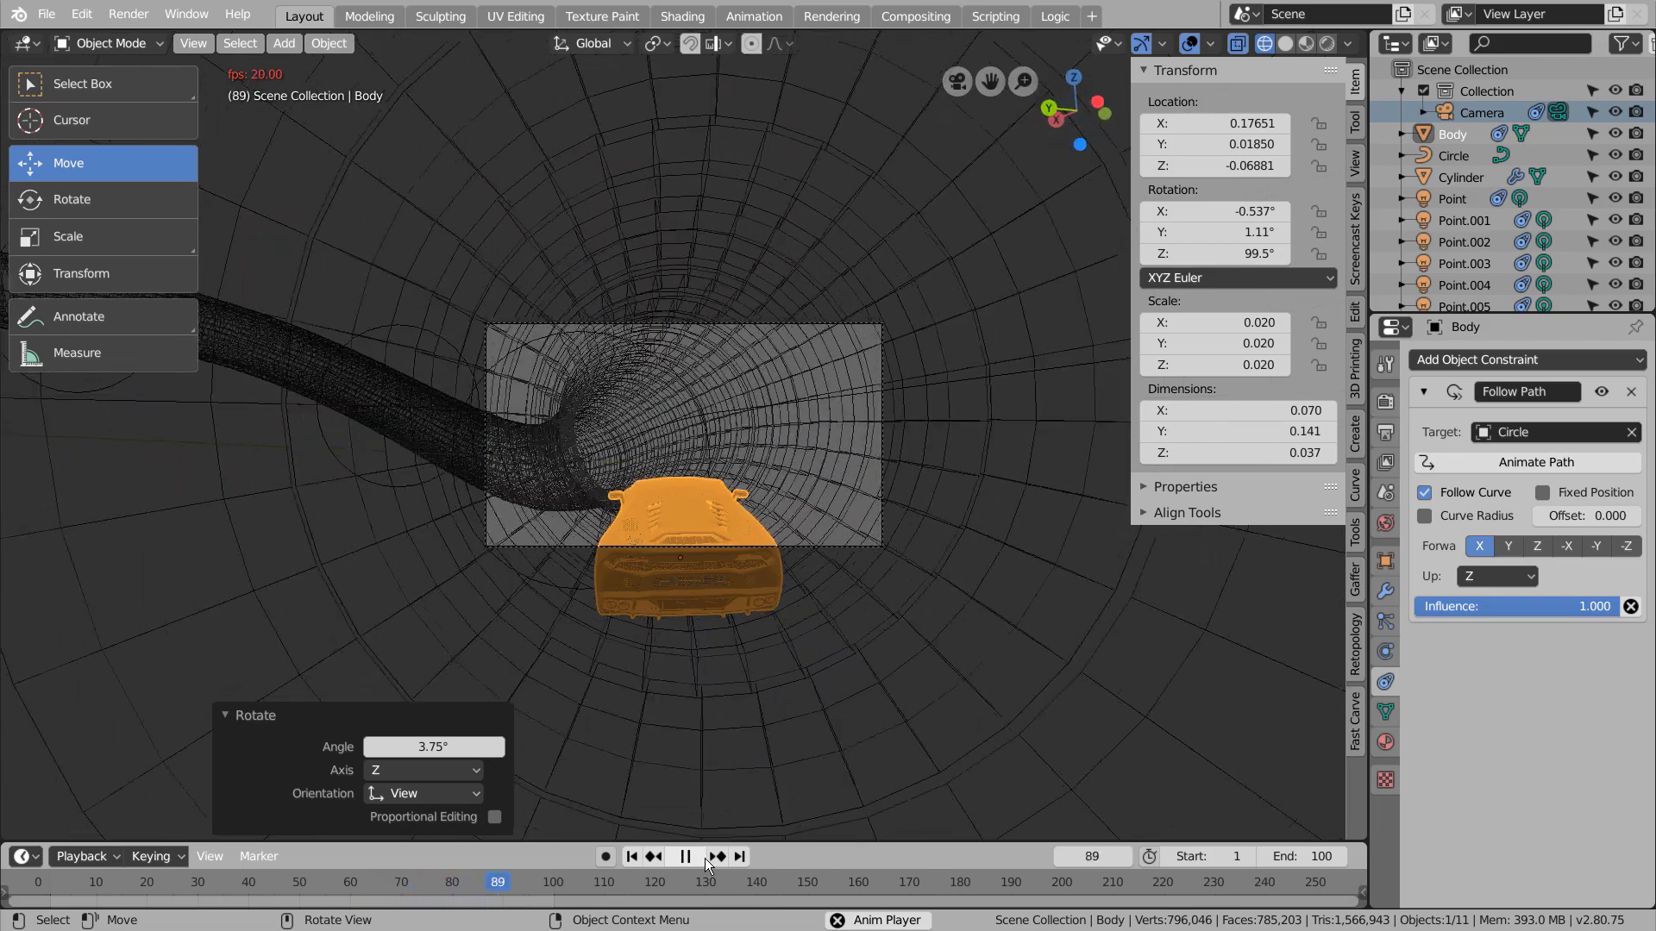
{"action": "left_click", "coordinate": [686, 859]}
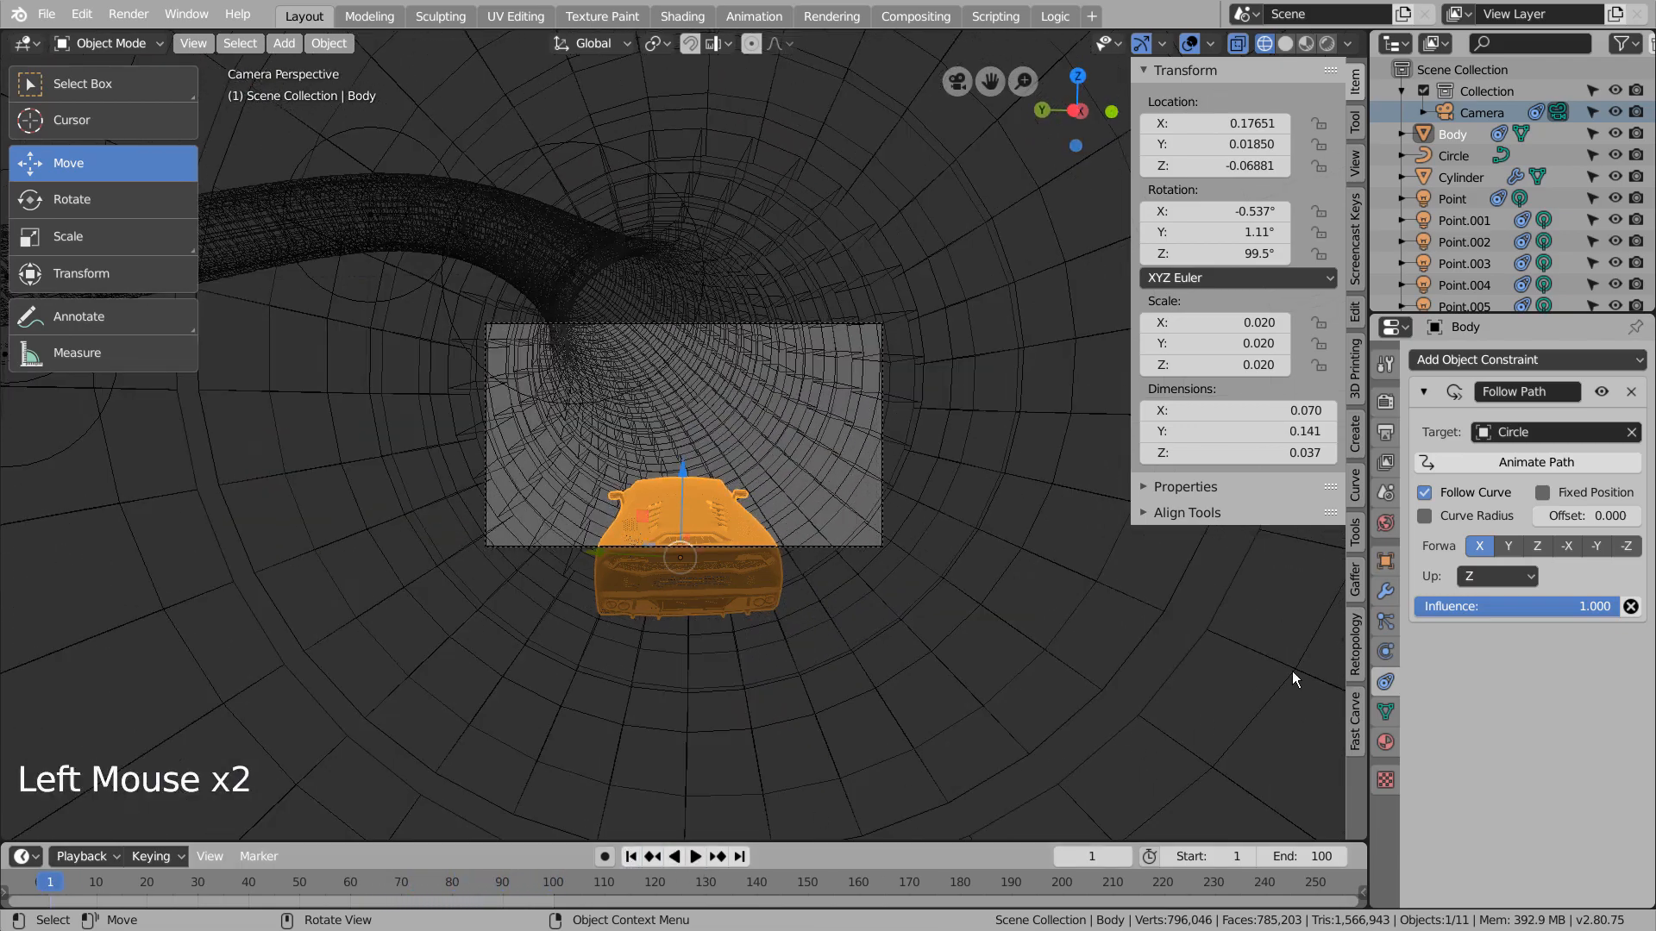
{"action": "double_click", "coordinate": [1508, 514]}
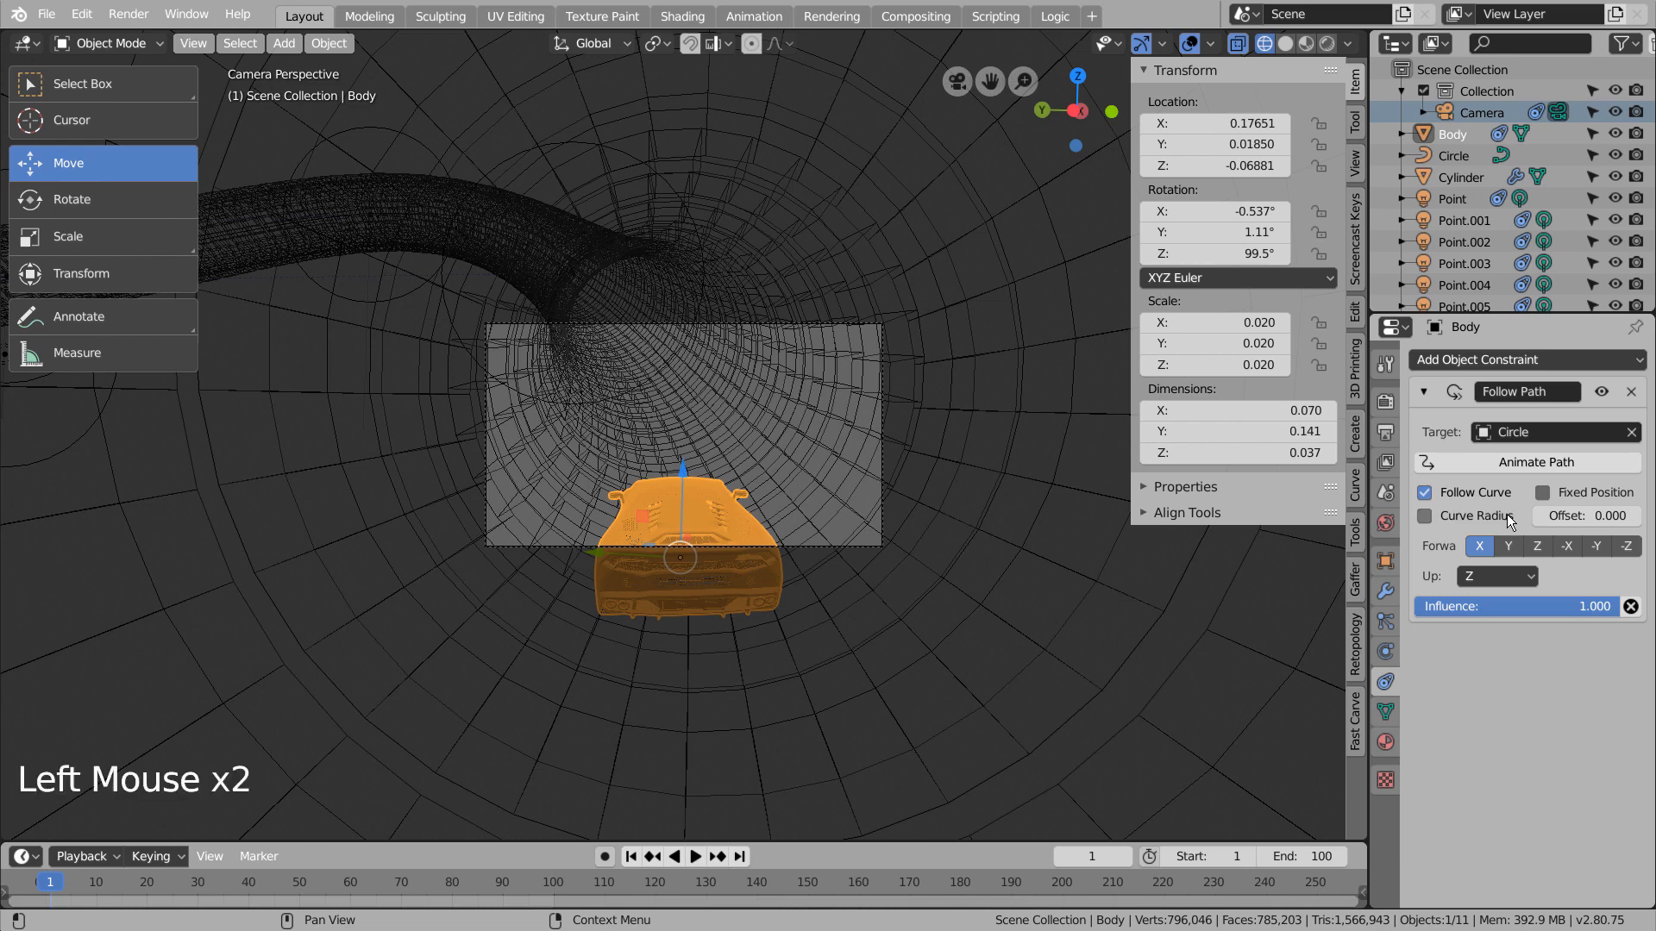
{"action": "left_click", "coordinate": [1513, 459]}
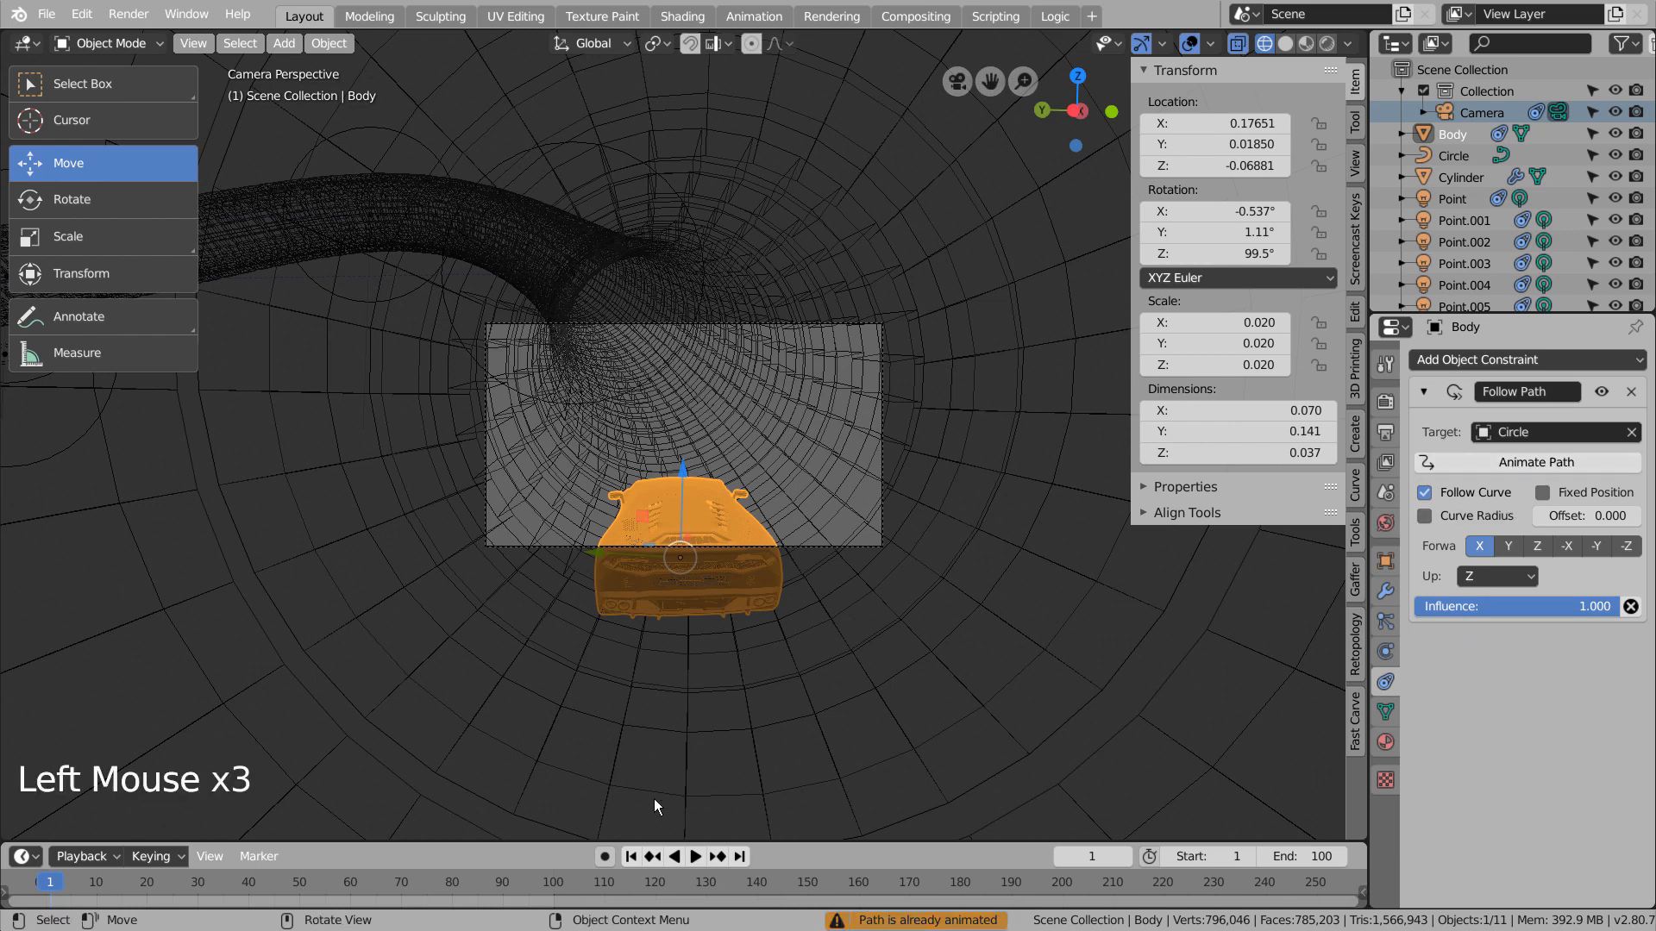
{"action": "left_click", "coordinate": [684, 856]}
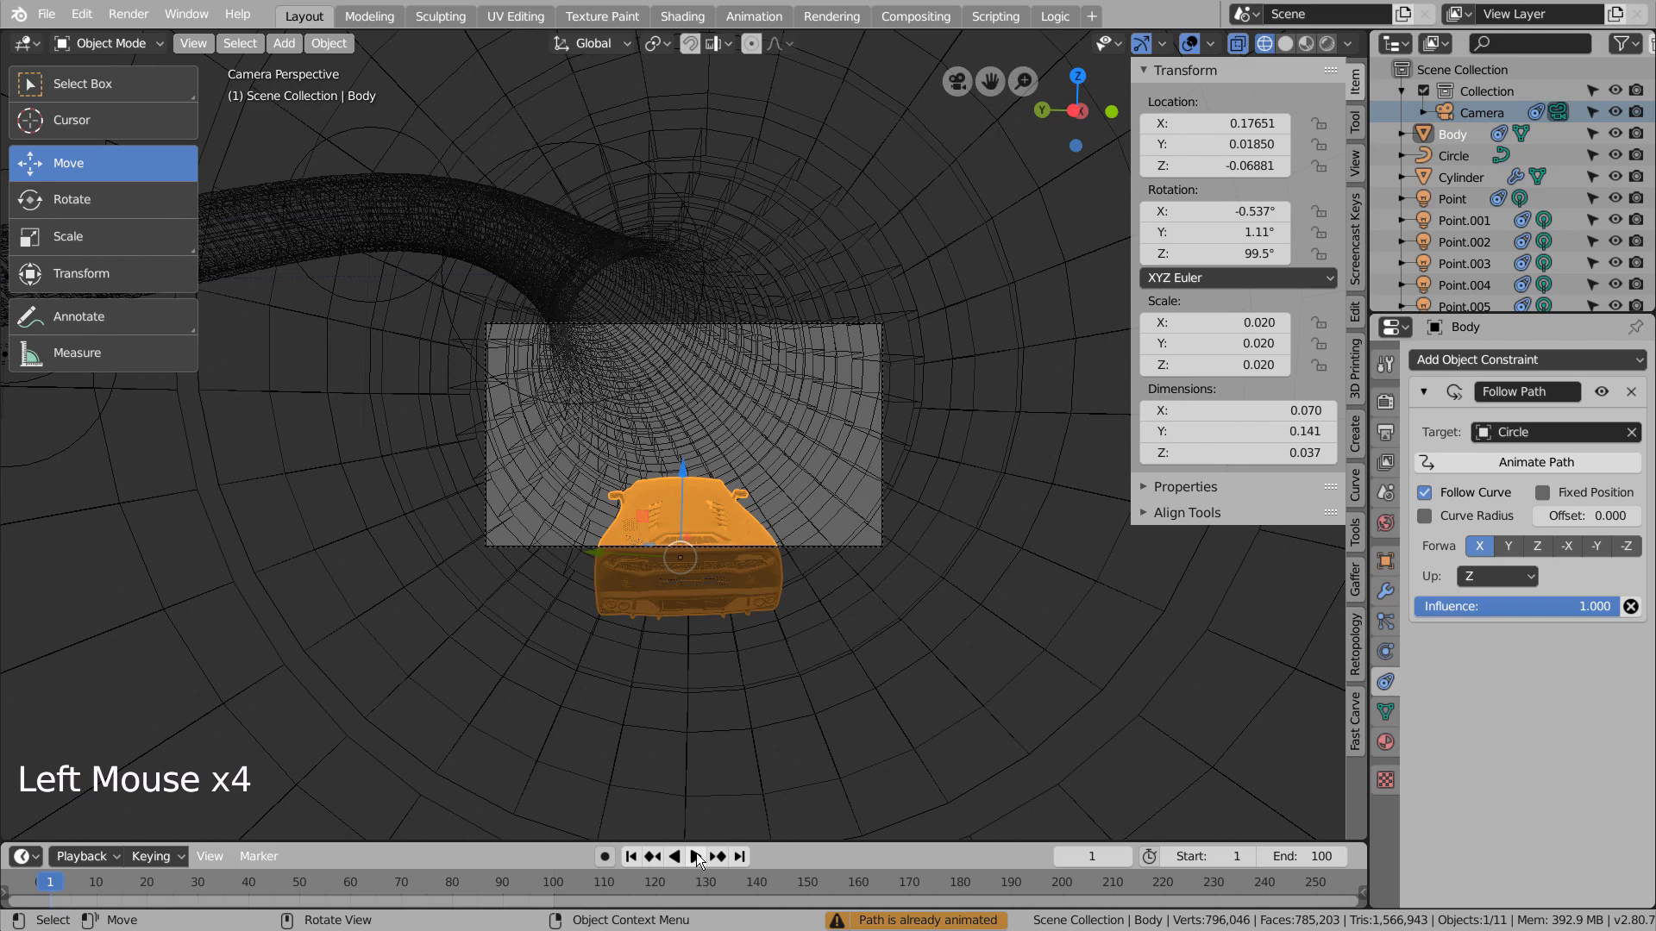
Play the camera animation in material preview and rendered shading to check the car, tunnel and red lighting
{"action": "scroll", "coordinate": [818, 697], "scroll_direction": "up", "scroll_amount": 6}
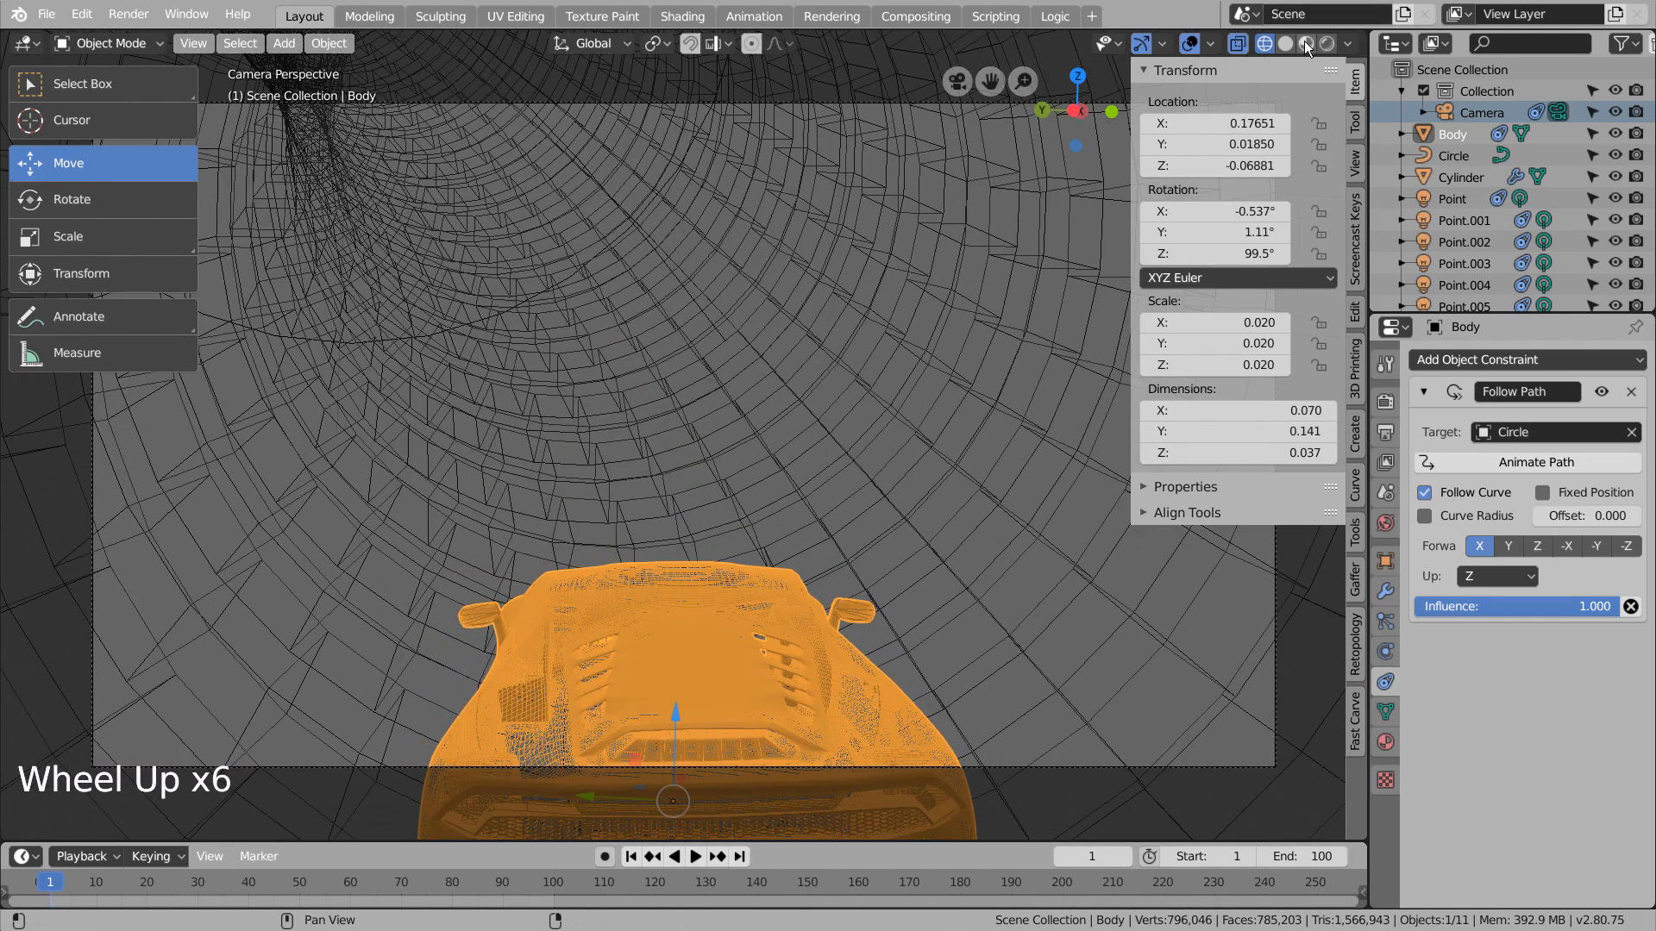
{"action": "left_click", "coordinate": [1305, 43]}
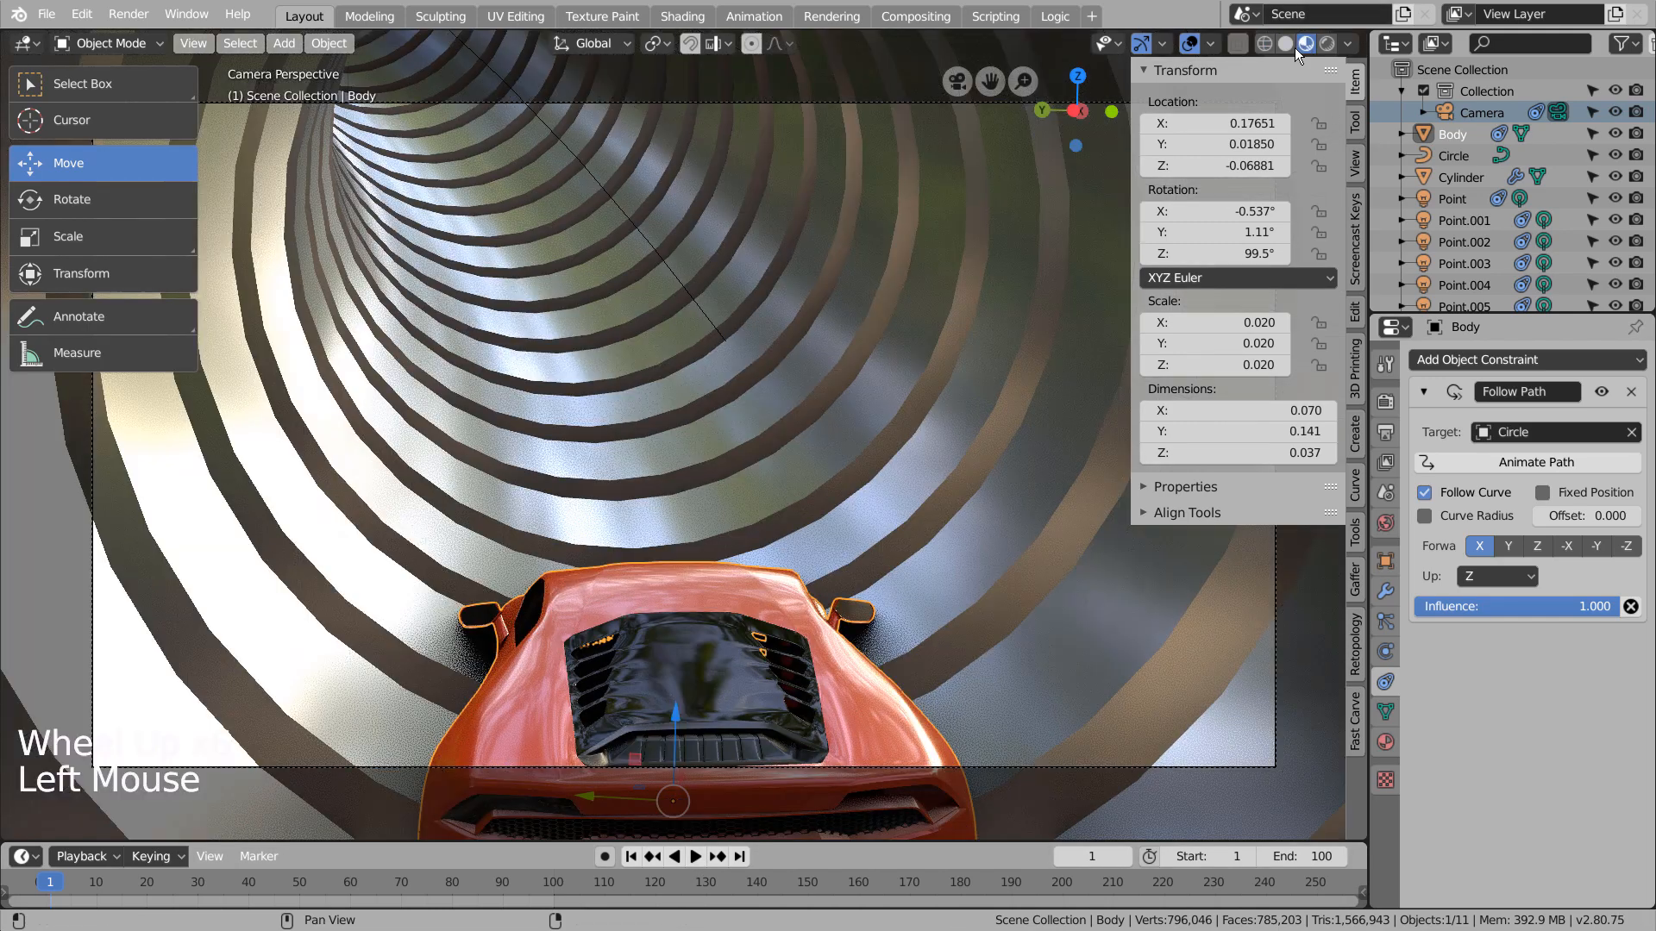
{"action": "left_click", "coordinate": [997, 664]}
{"action": "left_click", "coordinate": [695, 857]}
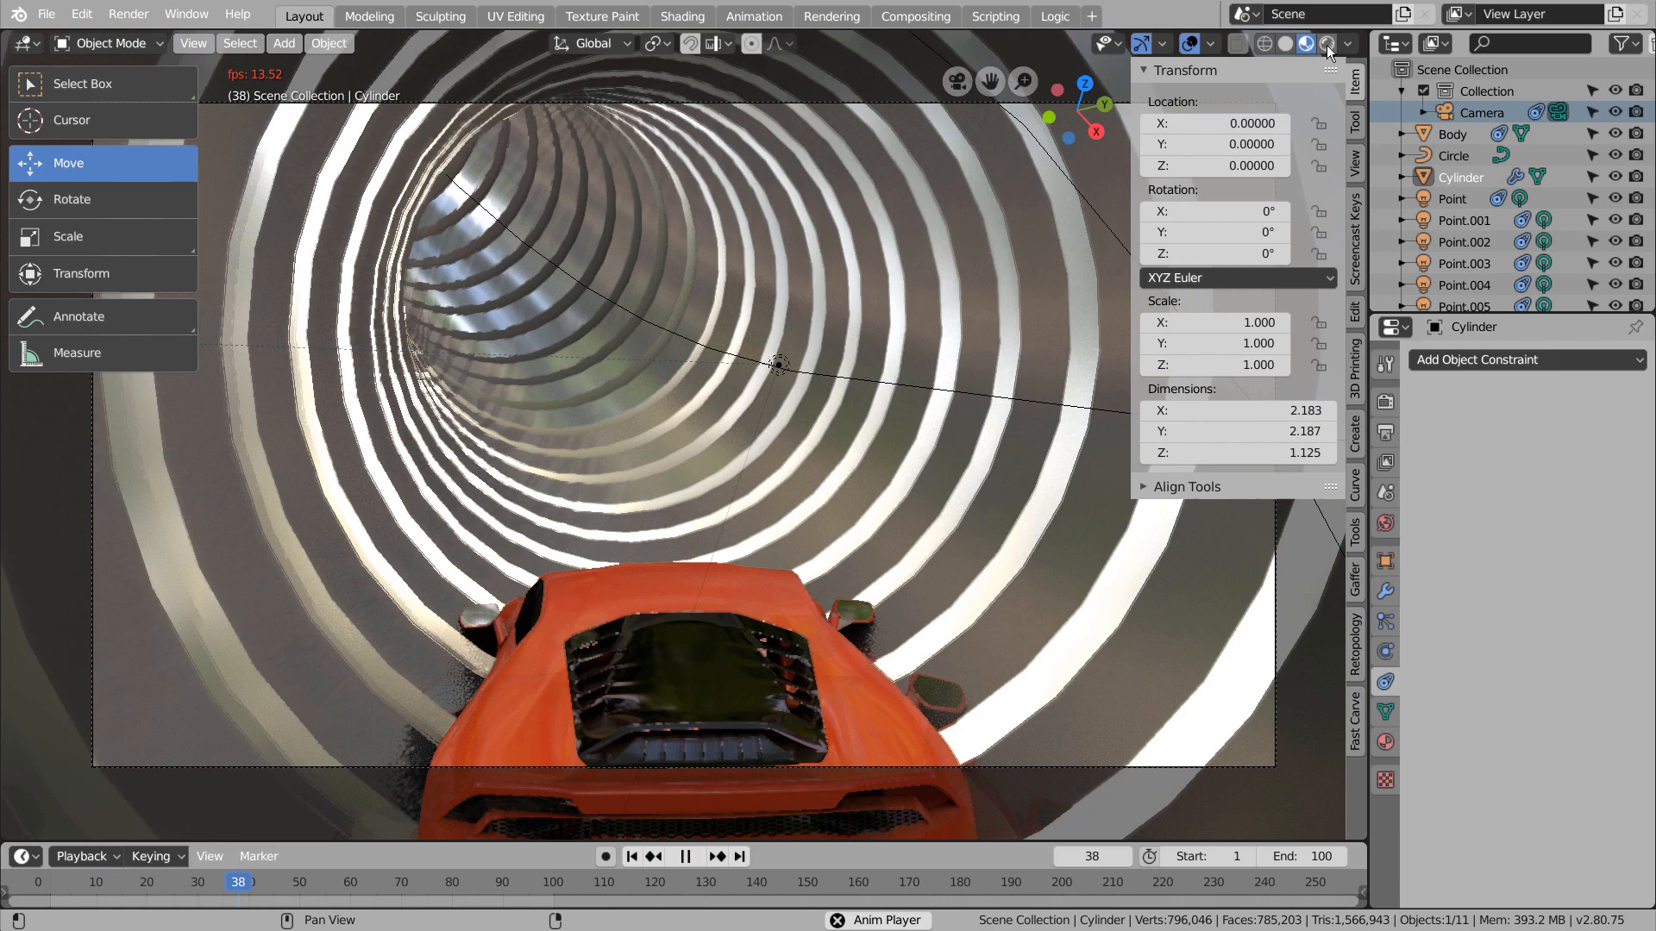
{"action": "left_click", "coordinate": [1326, 45]}
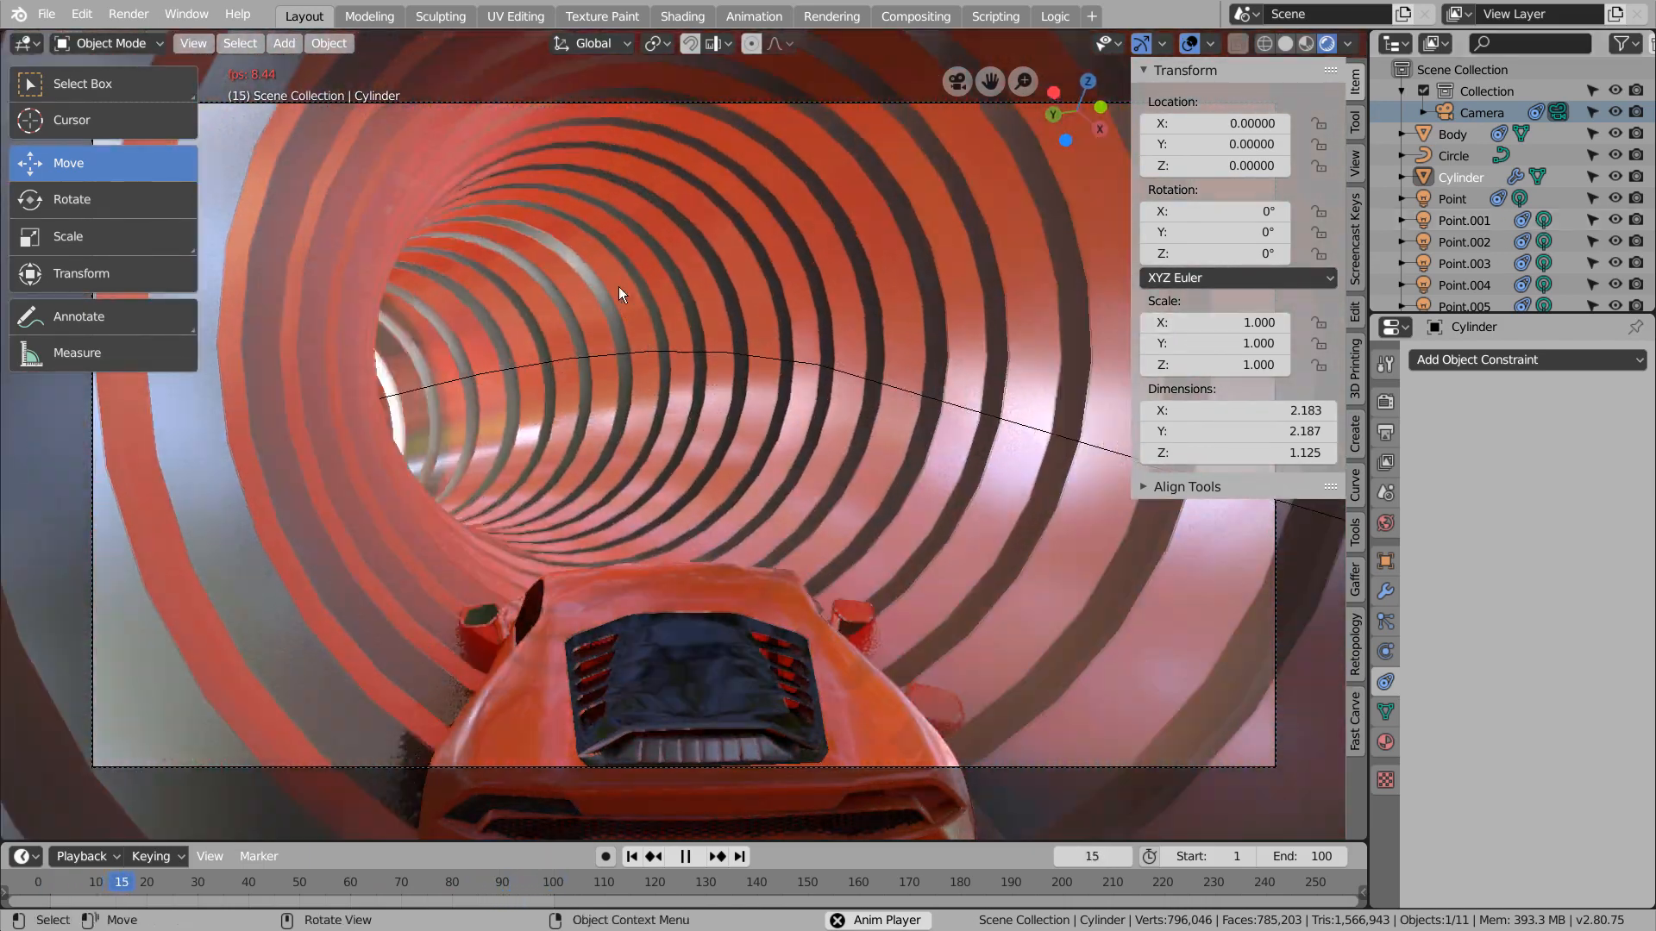
{"action": "scroll", "coordinate": [697, 472], "scroll_direction": "down", "scroll_amount": 4}
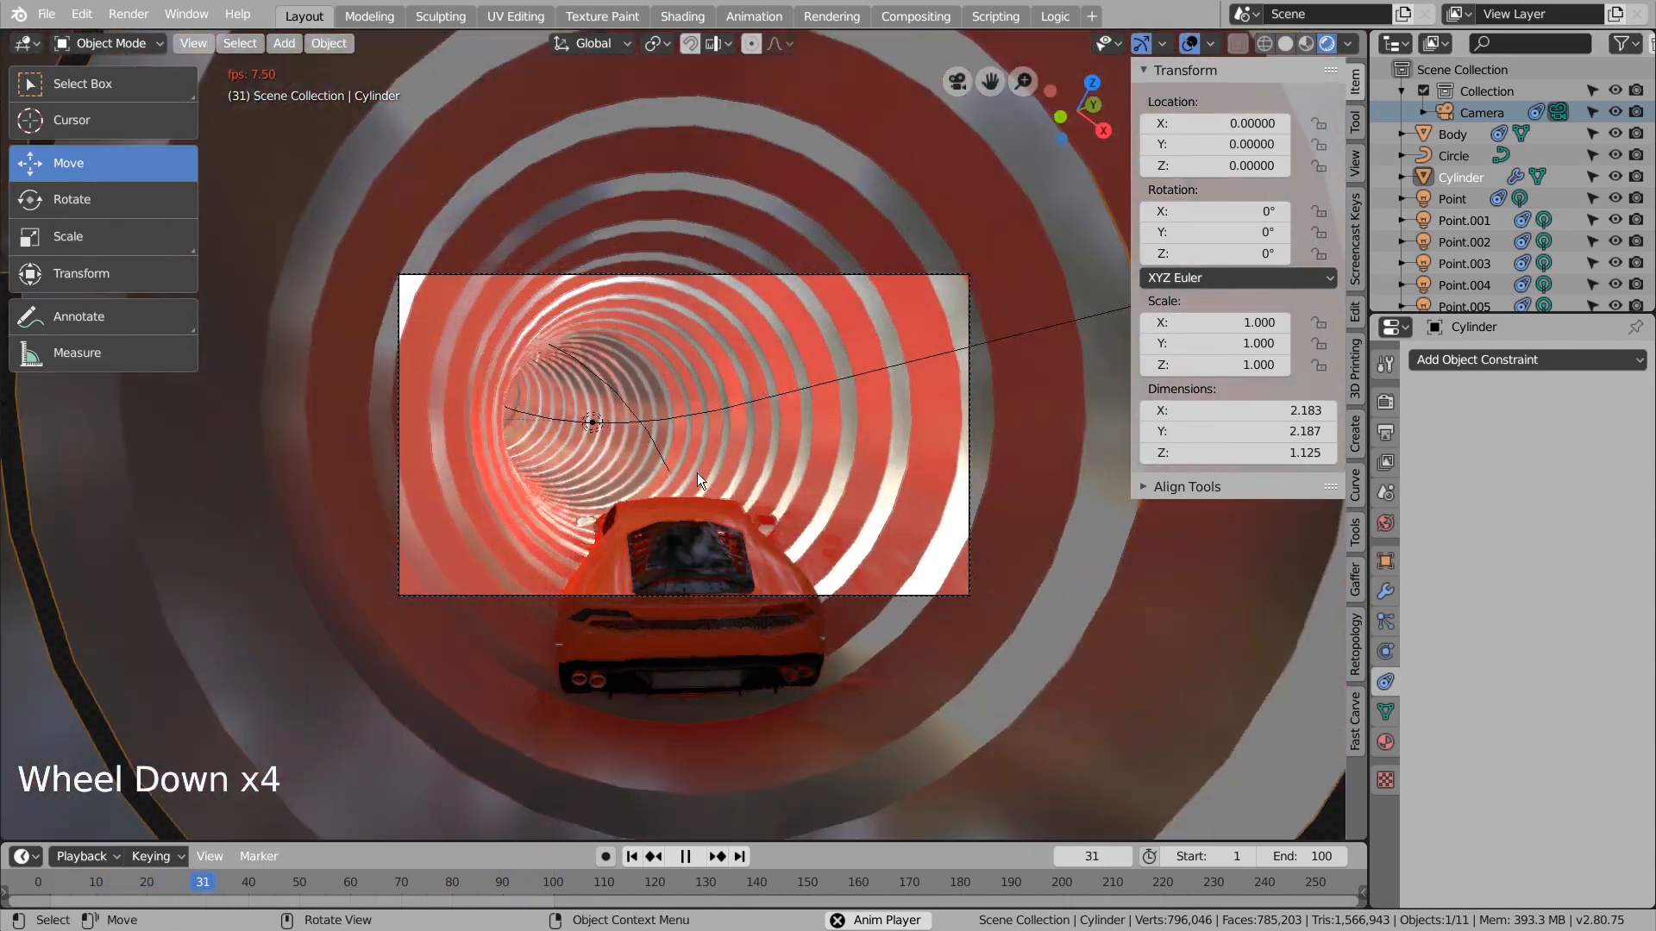
{"action": "scroll", "coordinate": [697, 472], "scroll_direction": "down", "scroll_amount": 1}
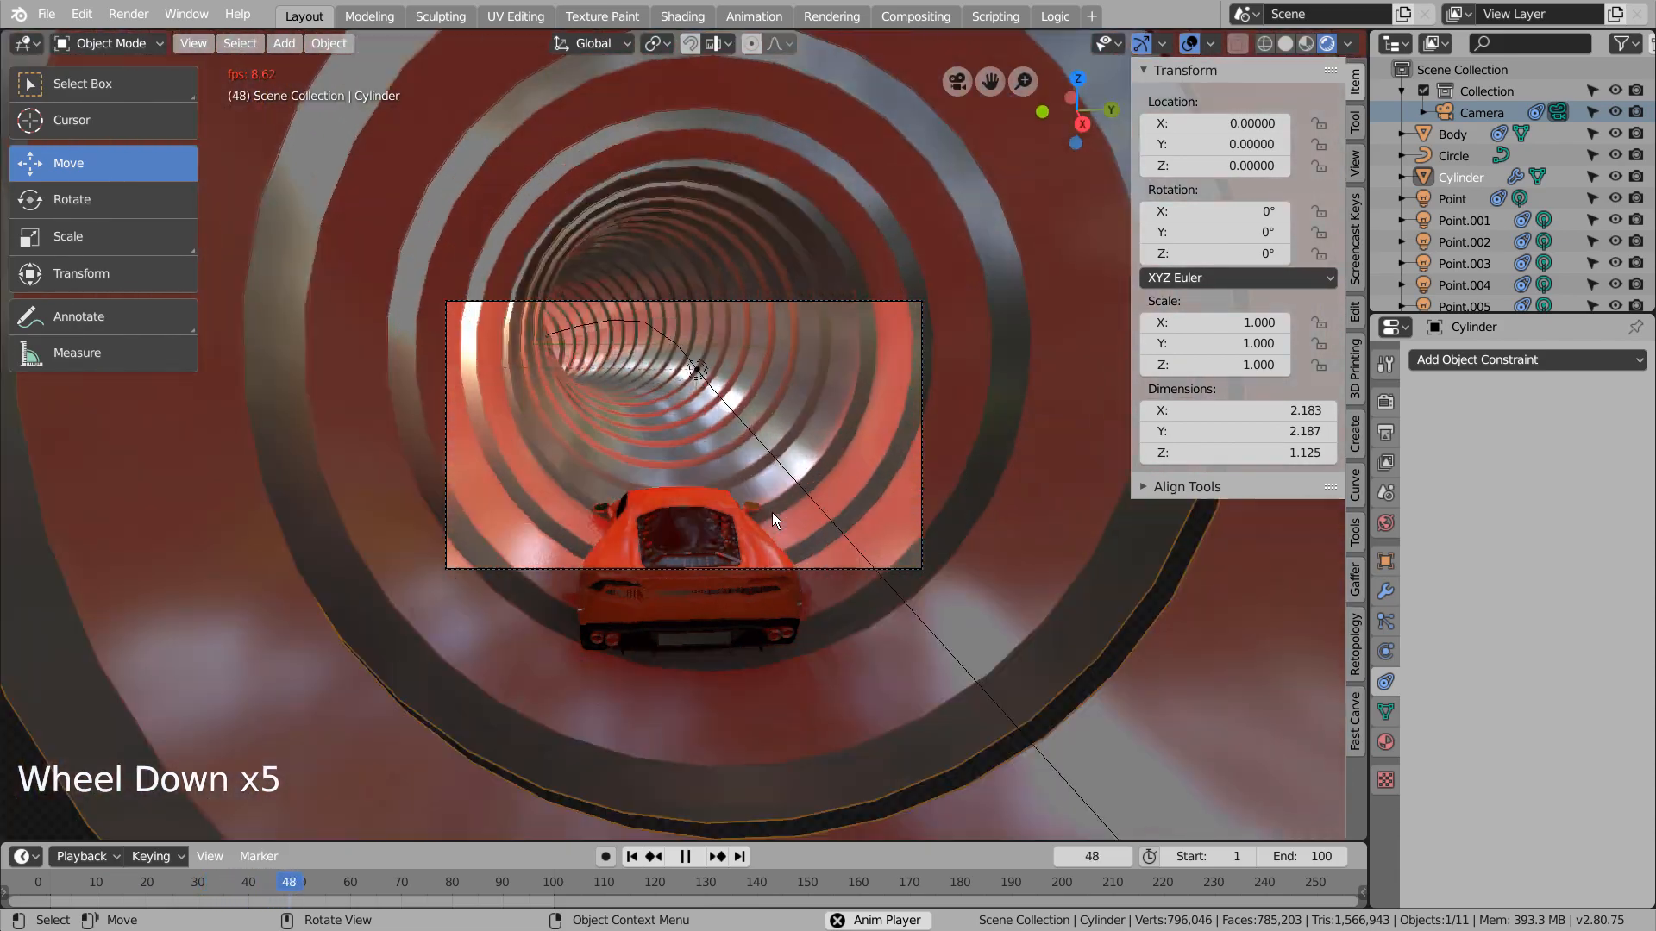